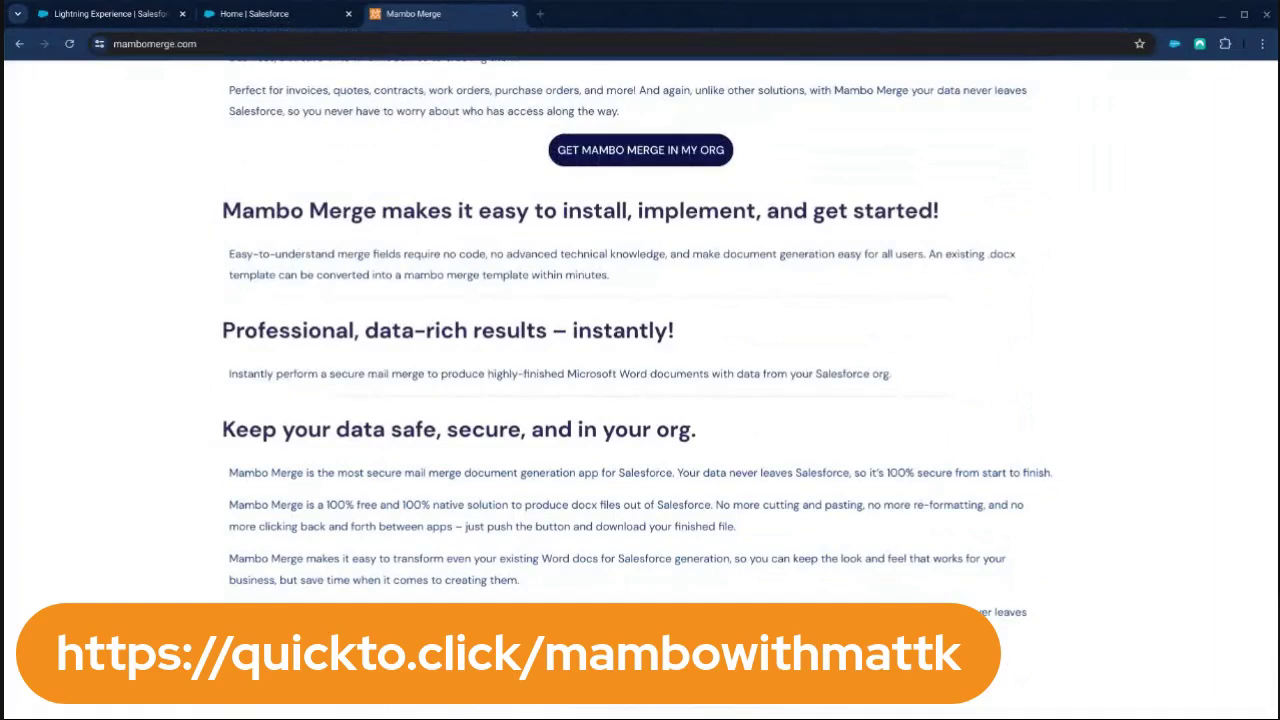
scroll(1106, 463, down, 1)
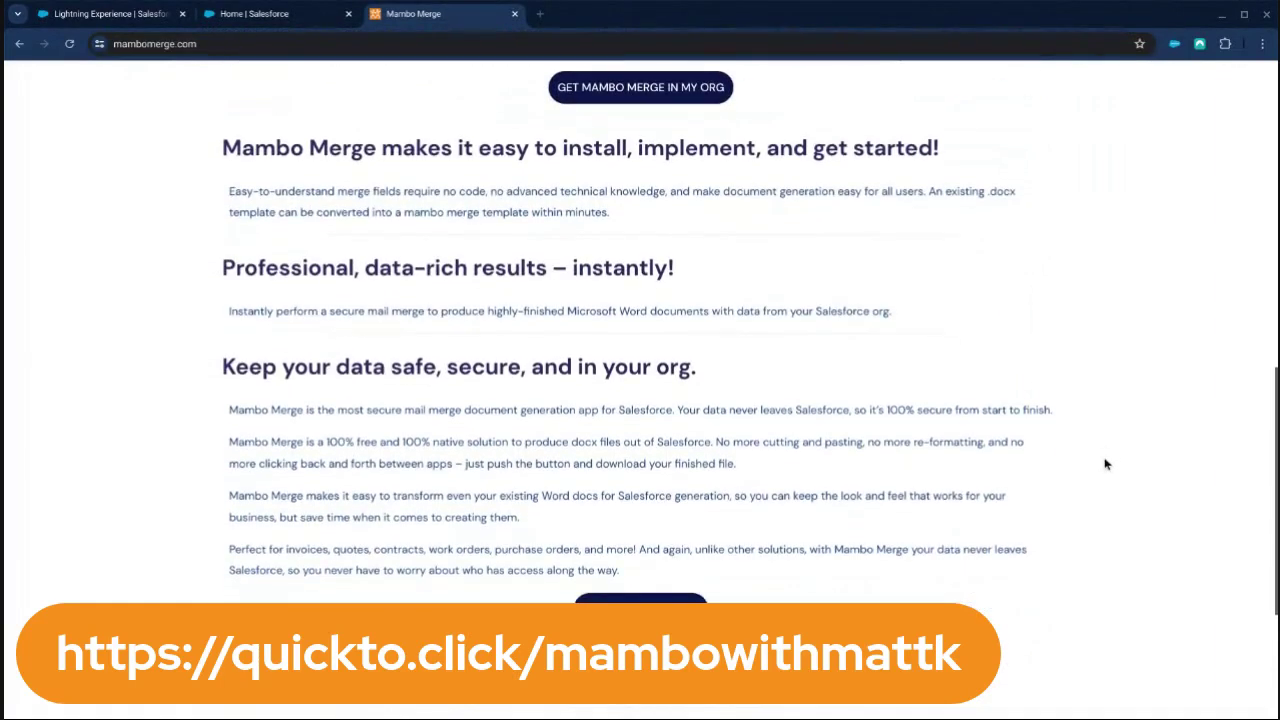
scroll(1106, 463, up, 3)
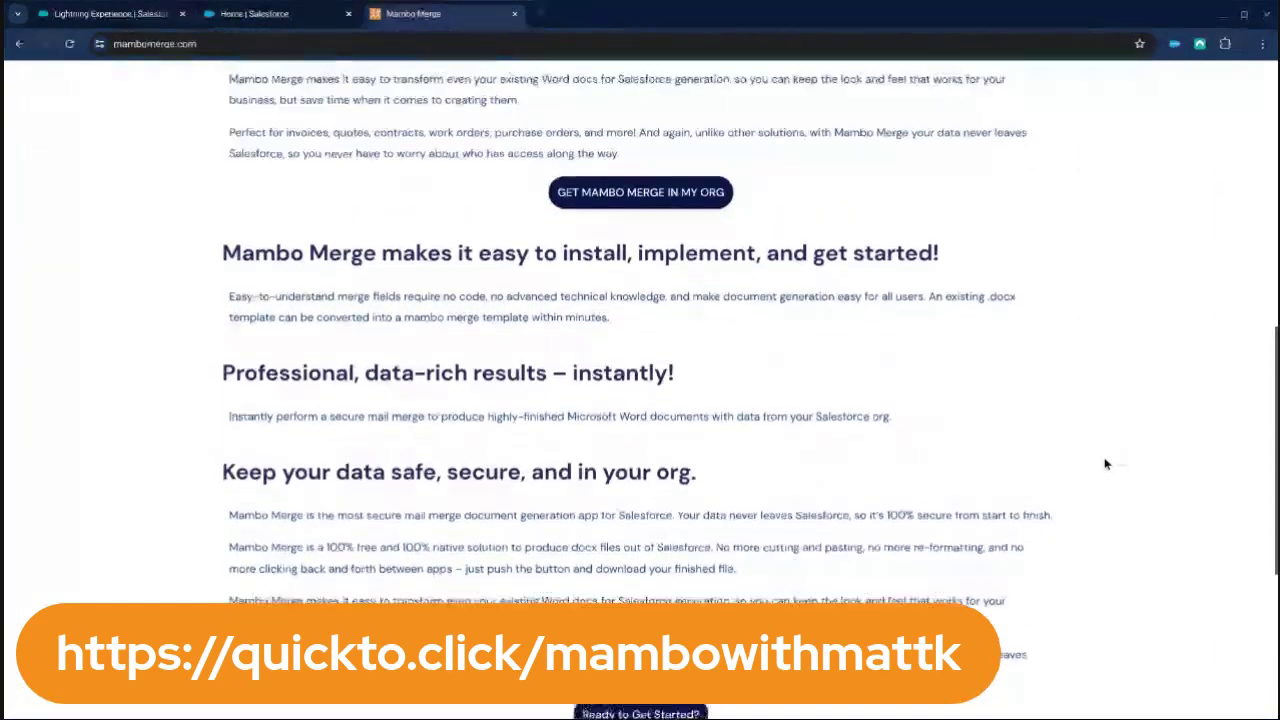
scroll(1106, 463, up, 5)
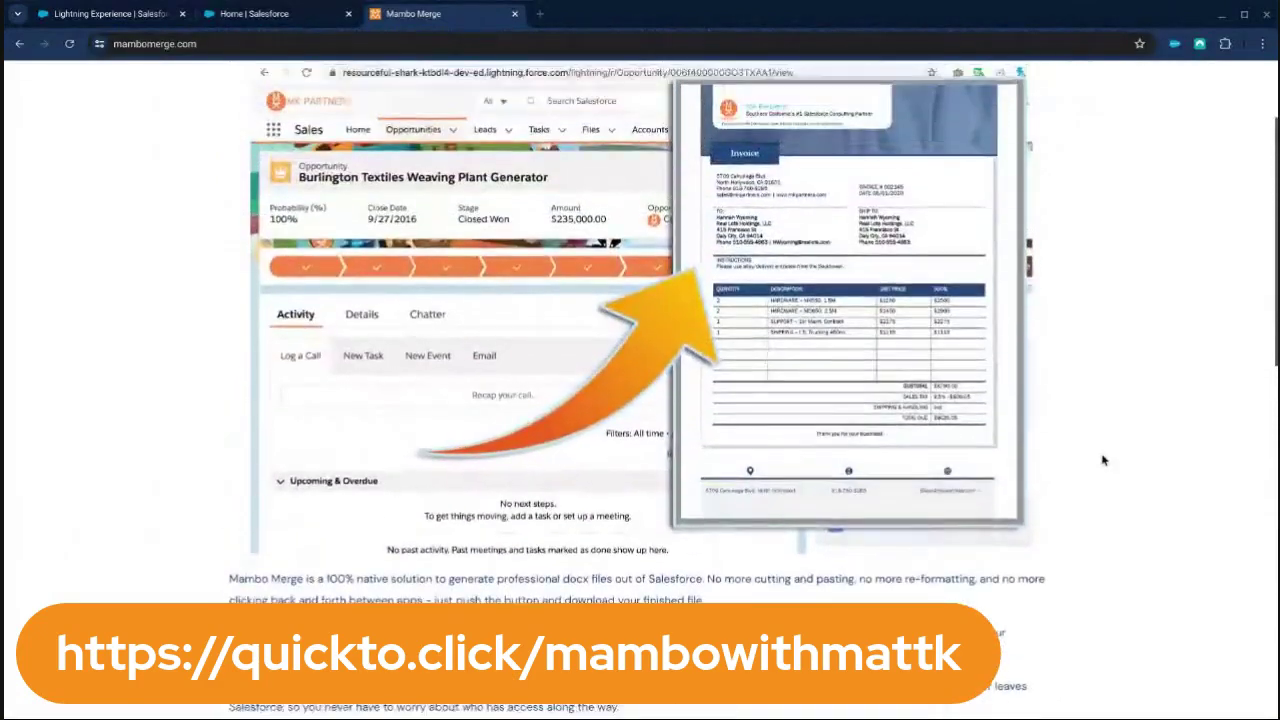
scroll(1103, 461, up, 1)
scroll(1103, 461, down, 1)
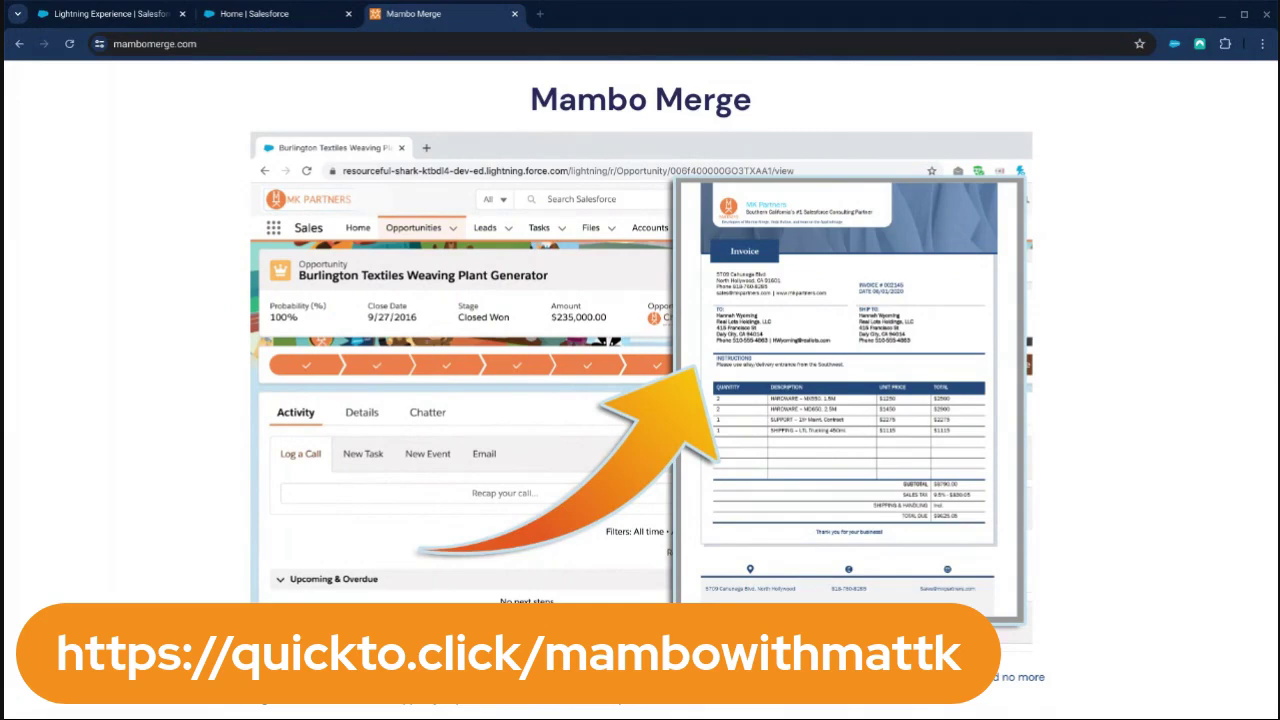
Switch to the Salesforce playground, find Contacts through the App Launcher, and open the recently viewed contact's record.
click(120, 14)
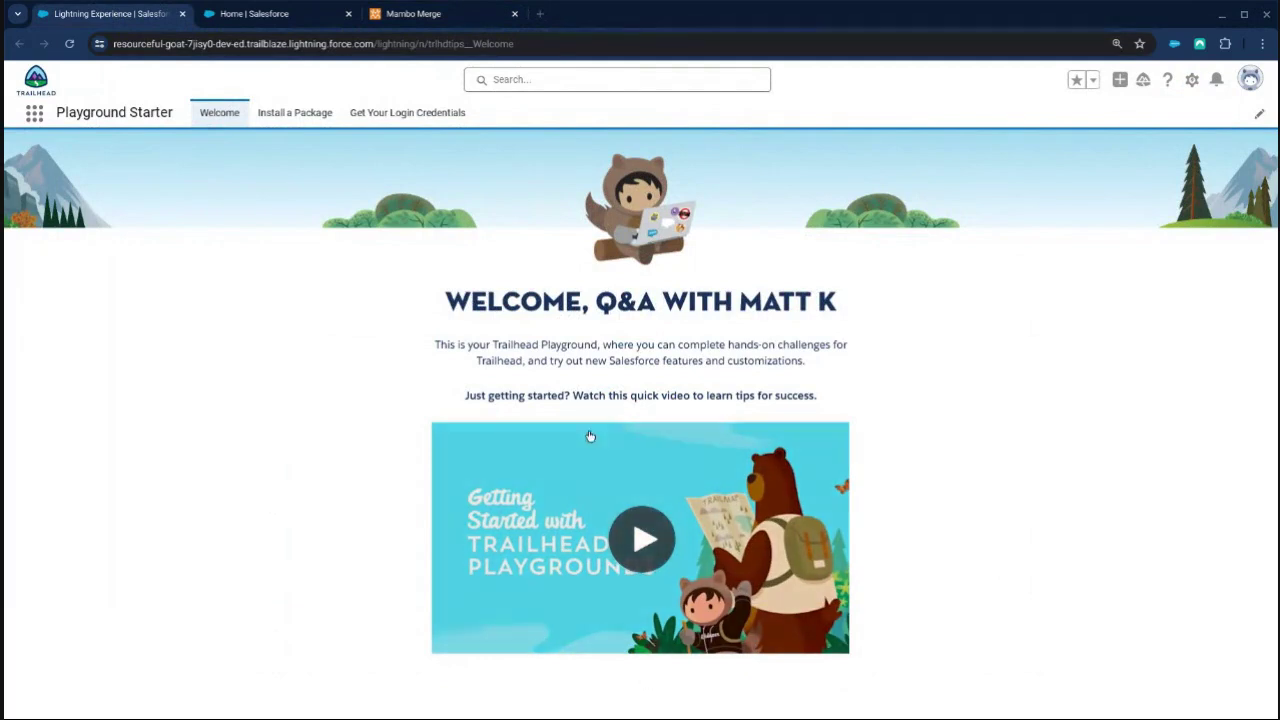
click(35, 113)
text(c)
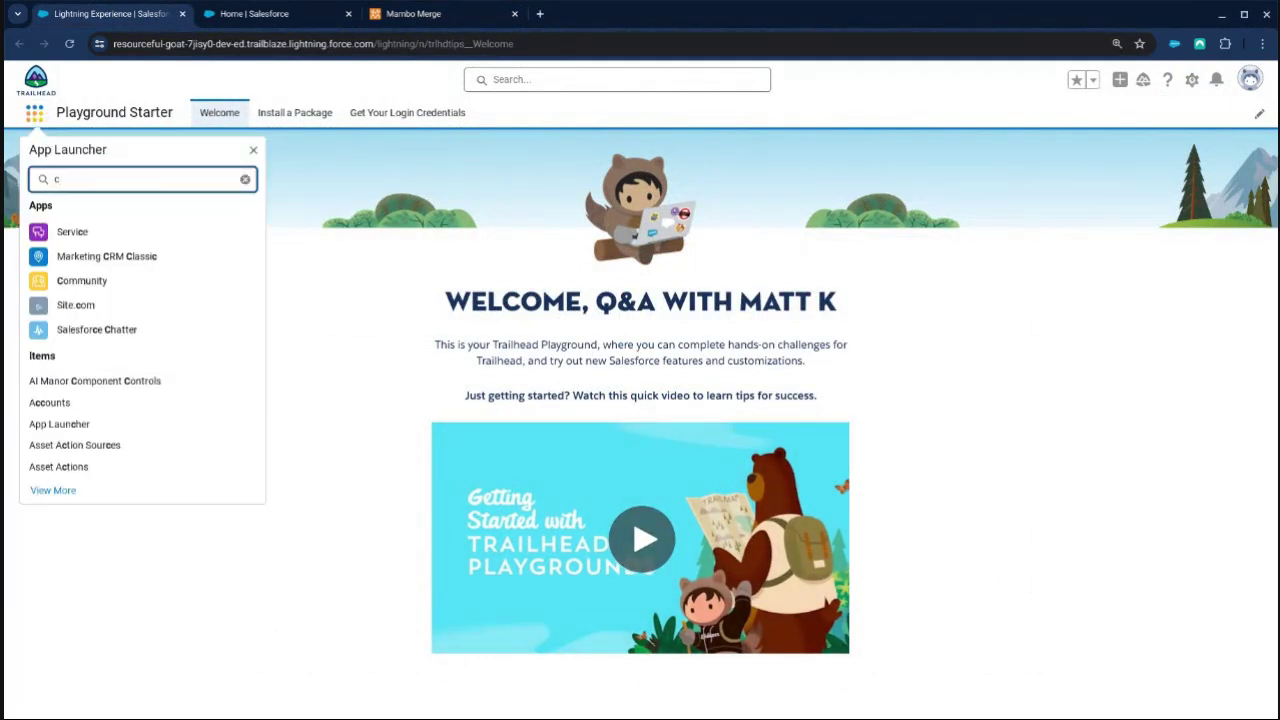
text(ontact)
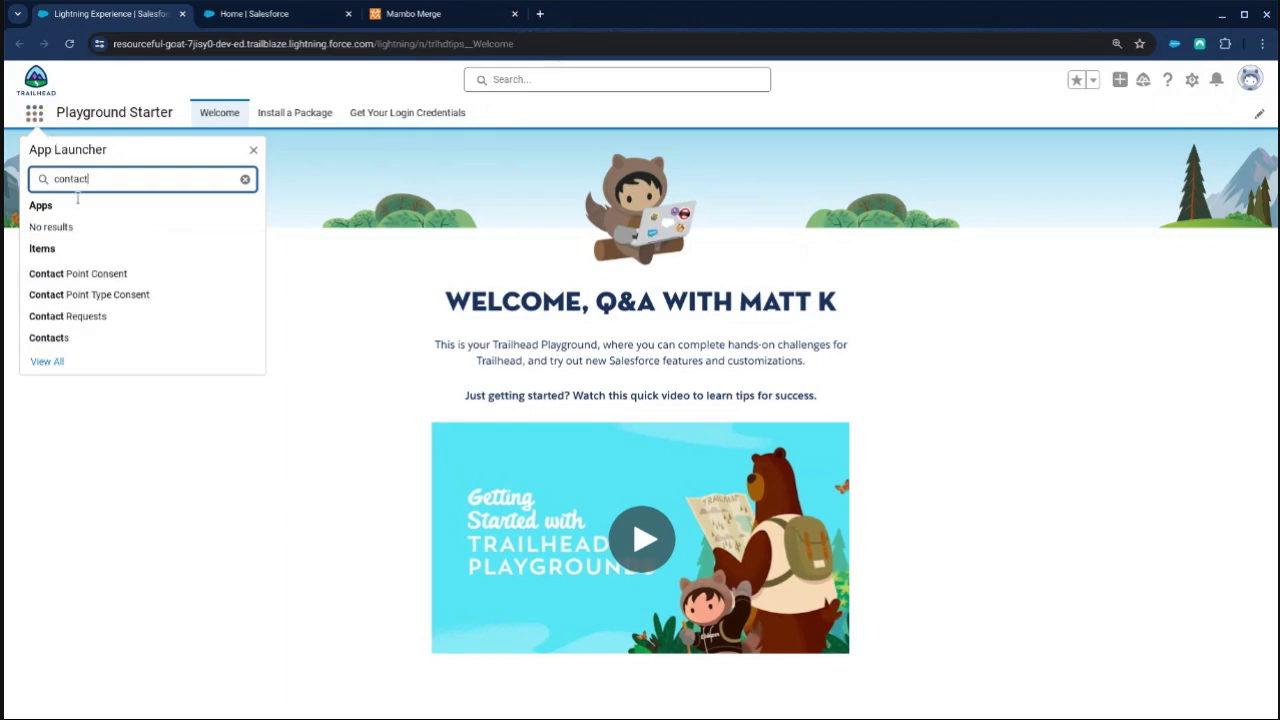
click(52, 339)
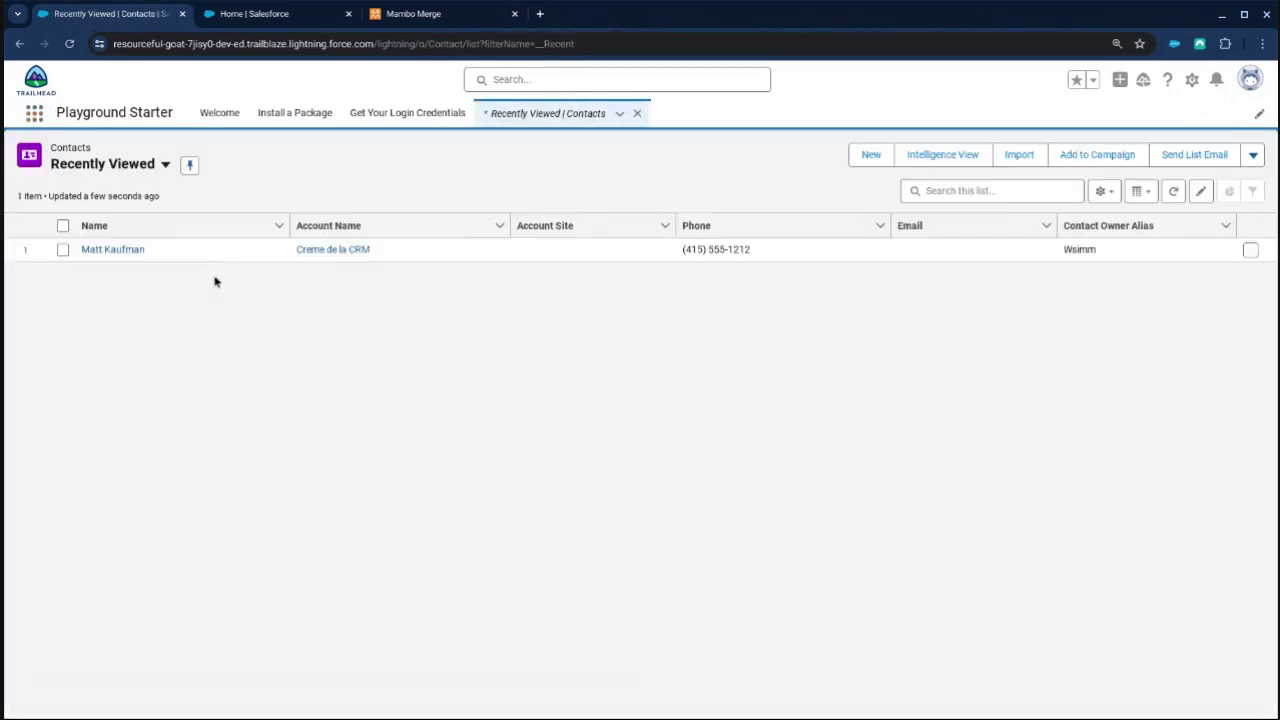
click(113, 250)
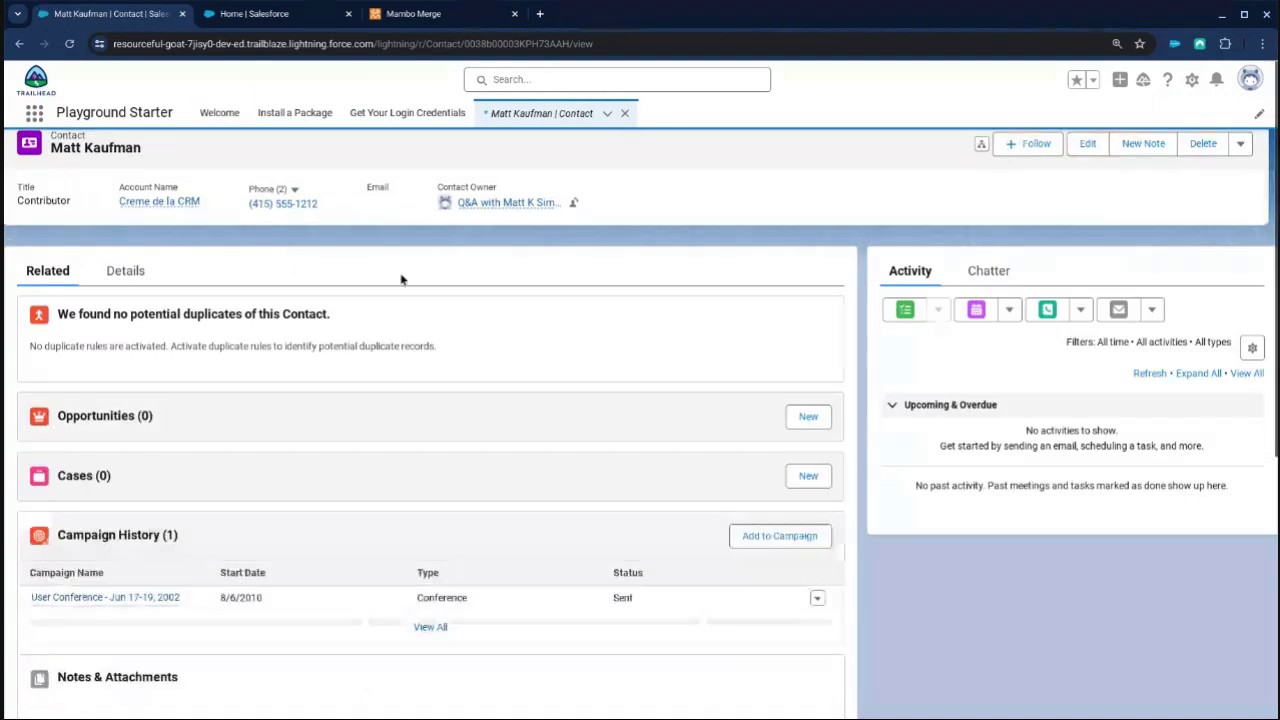
Create a meeting for the contact from the Meetings related list, dated June 17, 2024, and save it.
scroll(363, 317, down, 2)
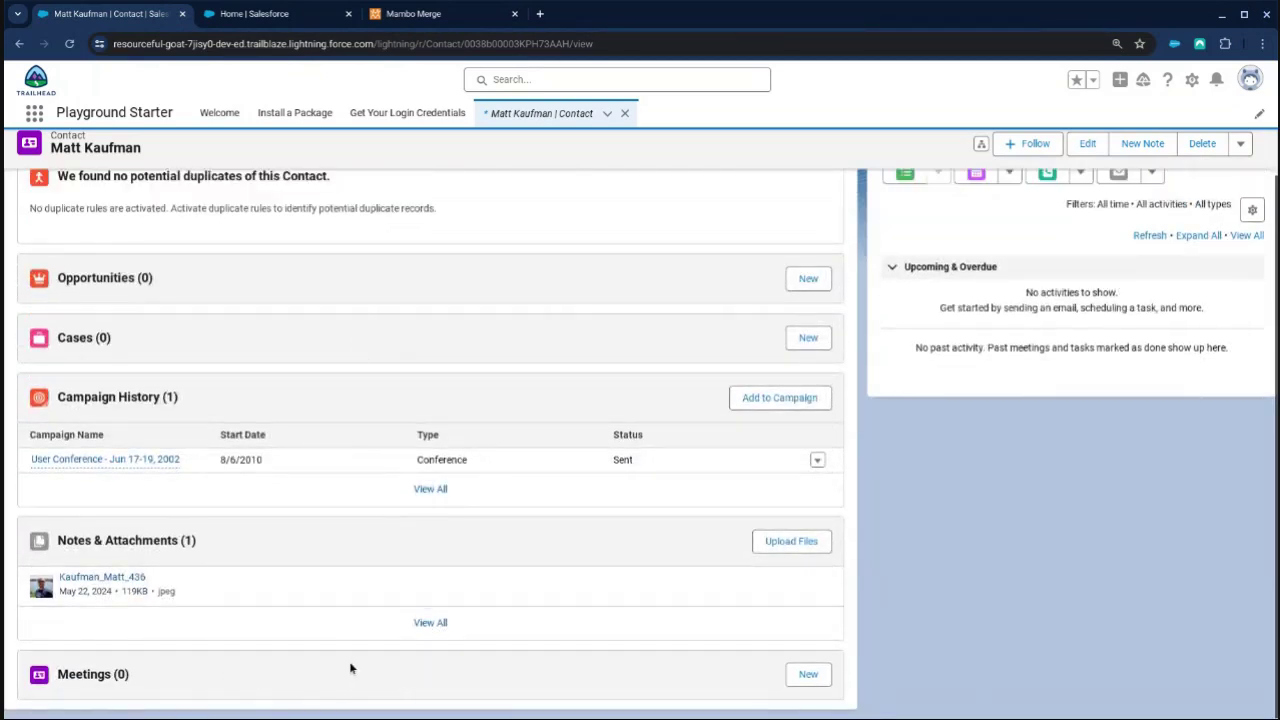
click(808, 674)
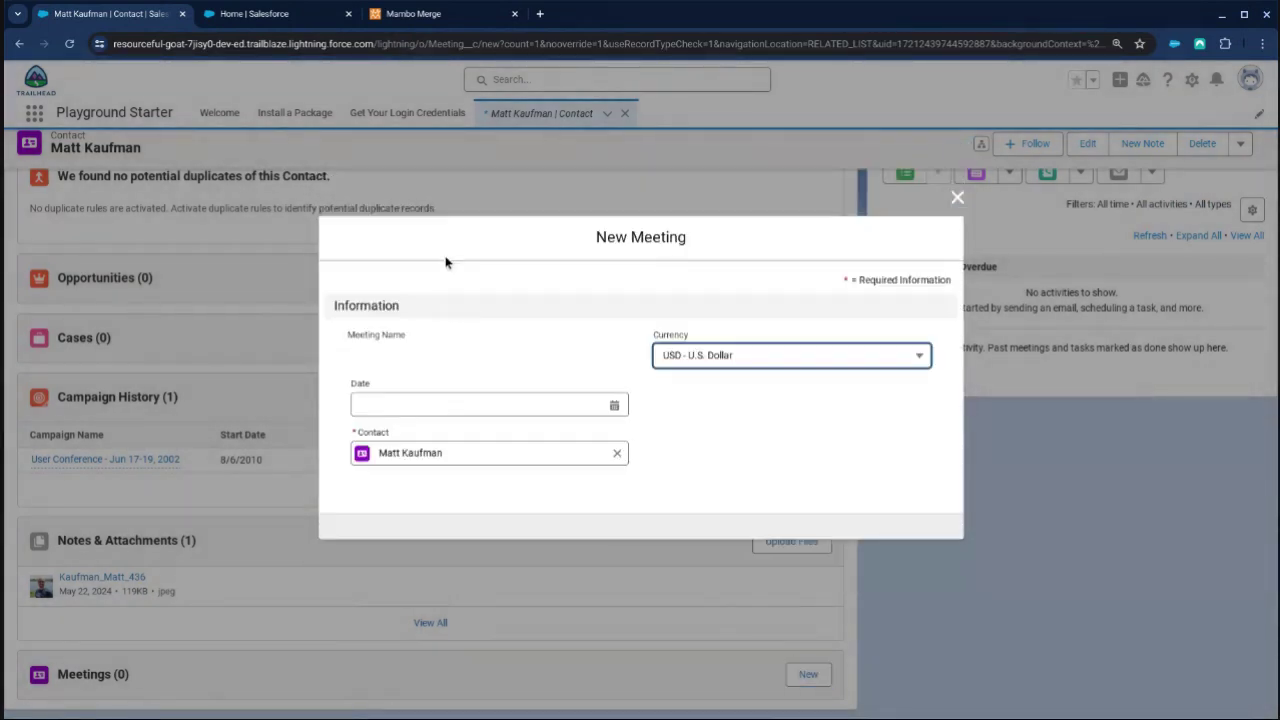
click(443, 405)
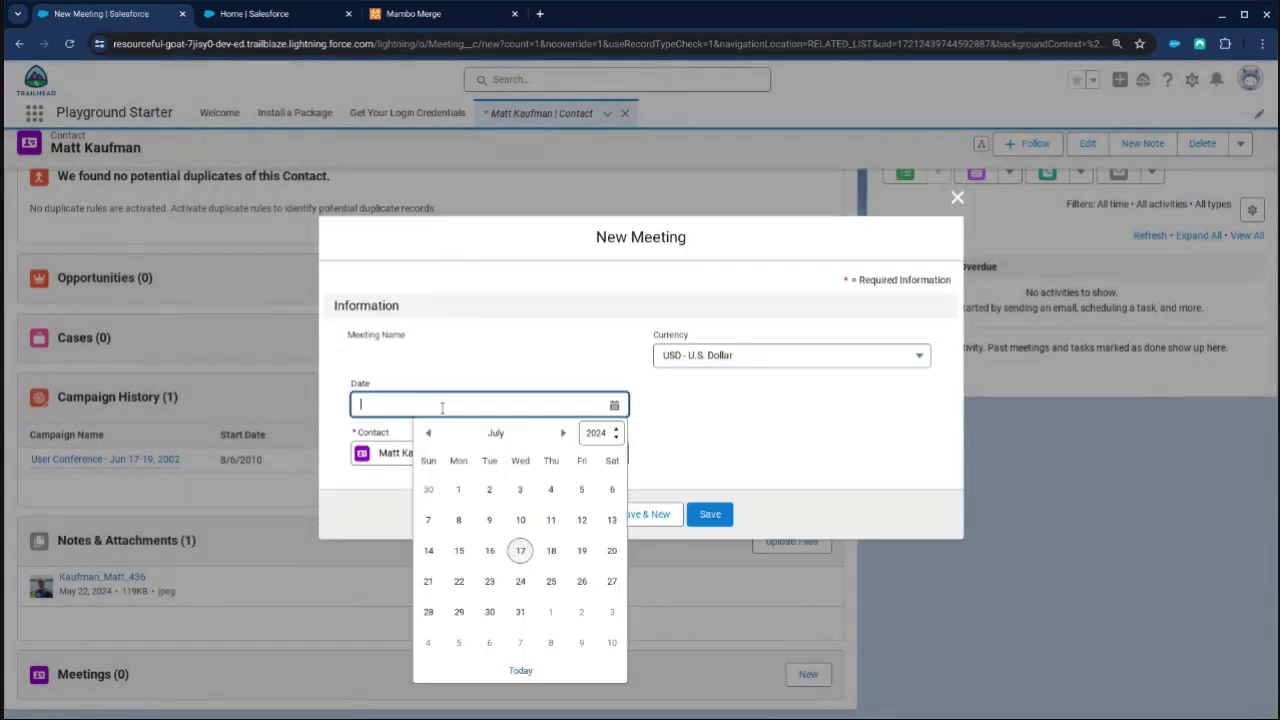
click(428, 433)
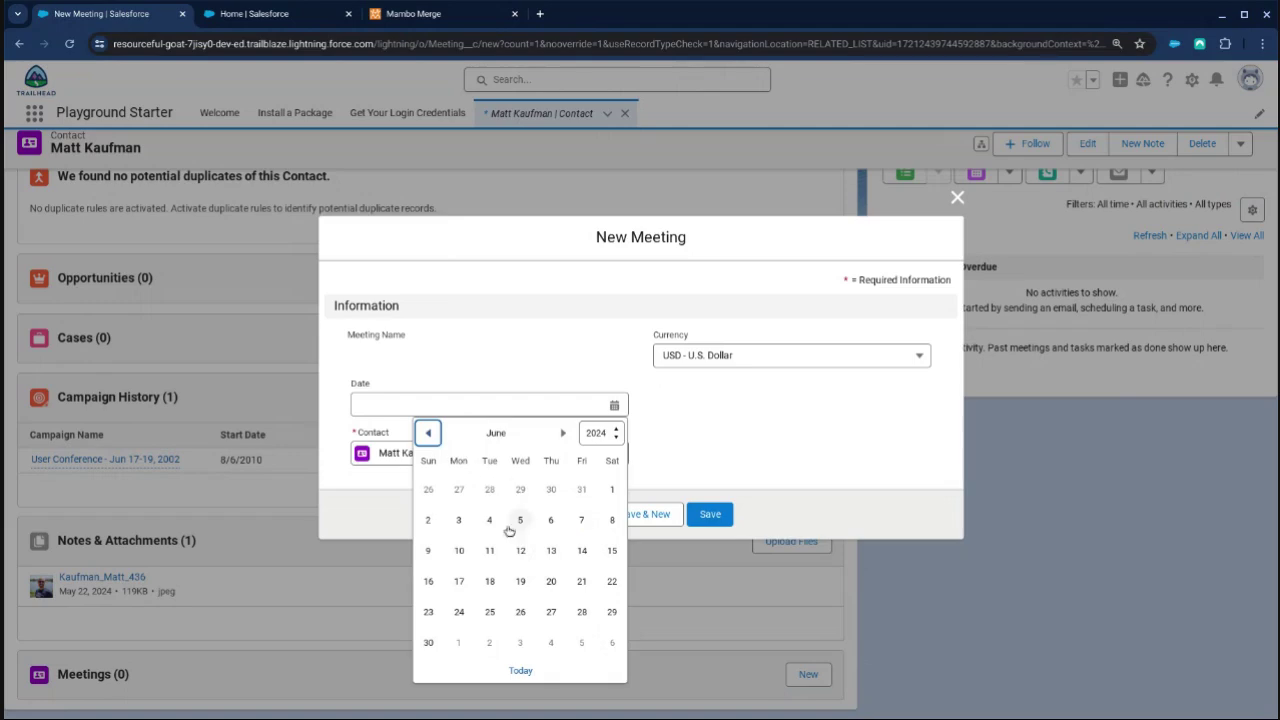
click(459, 581)
click(706, 514)
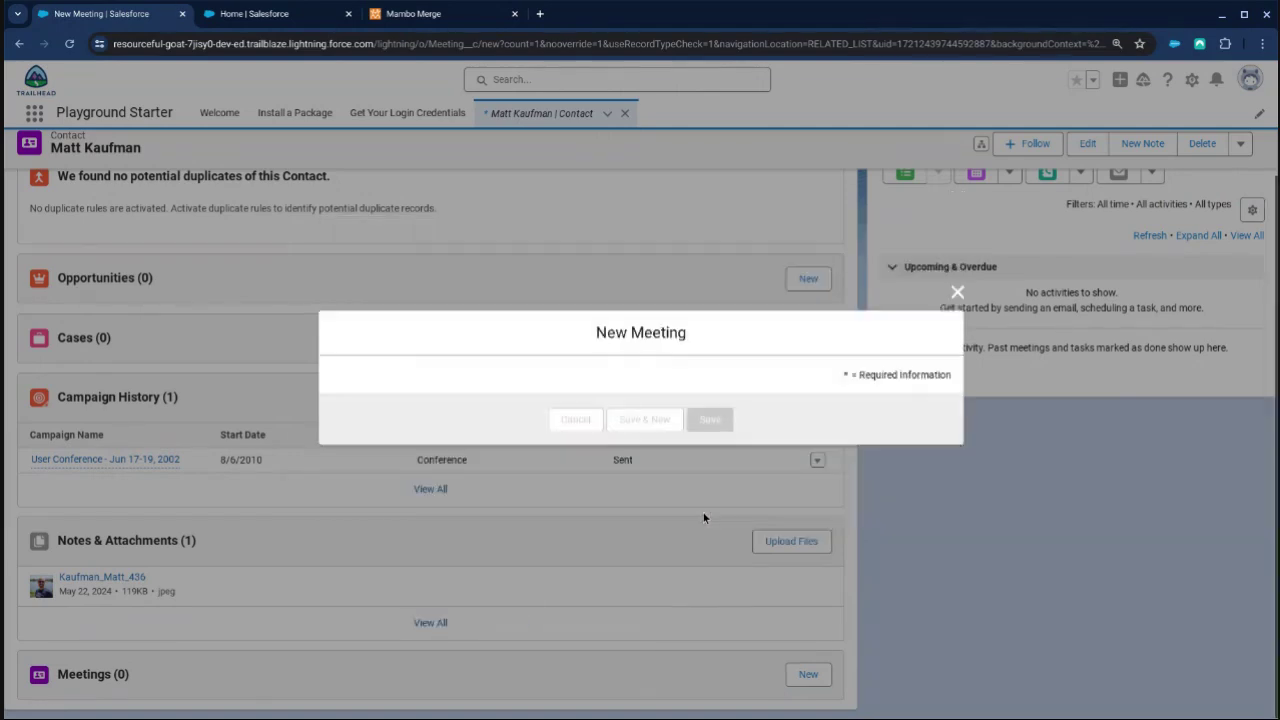
Enlarge the page and review the fields in the contact record's Details.
key(ctrl+plus)
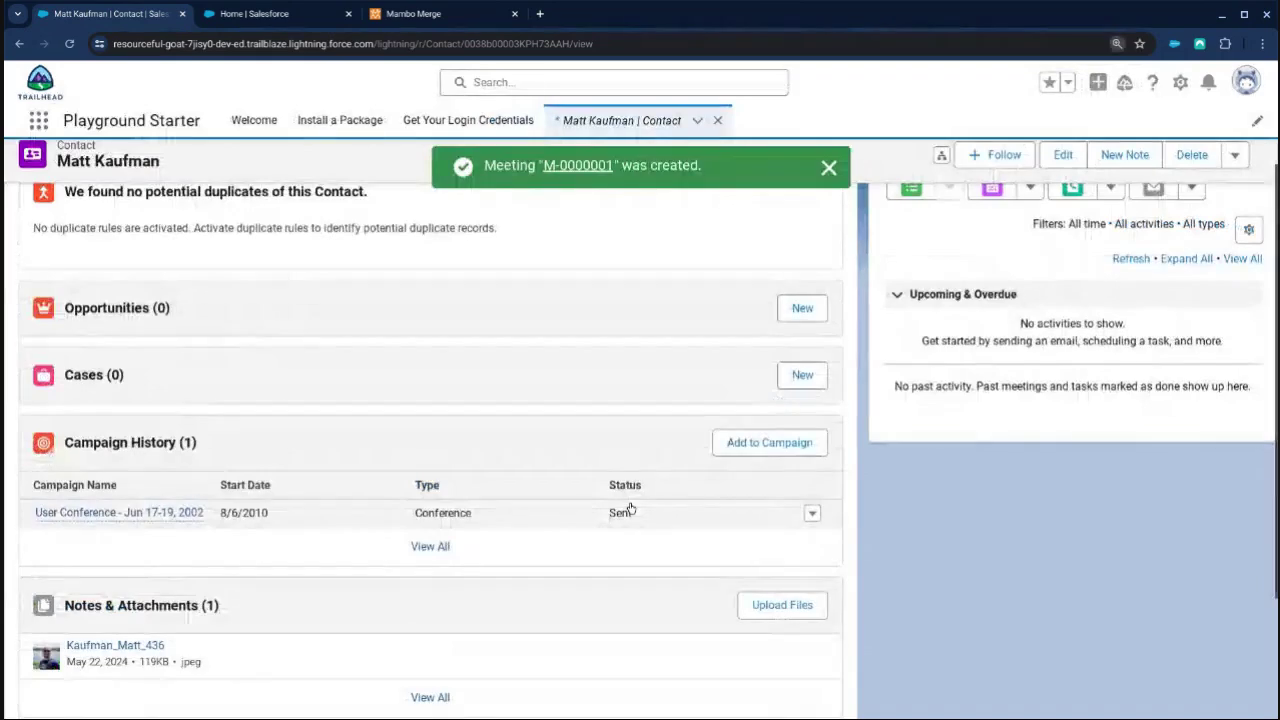
scroll(591, 450, up, 3)
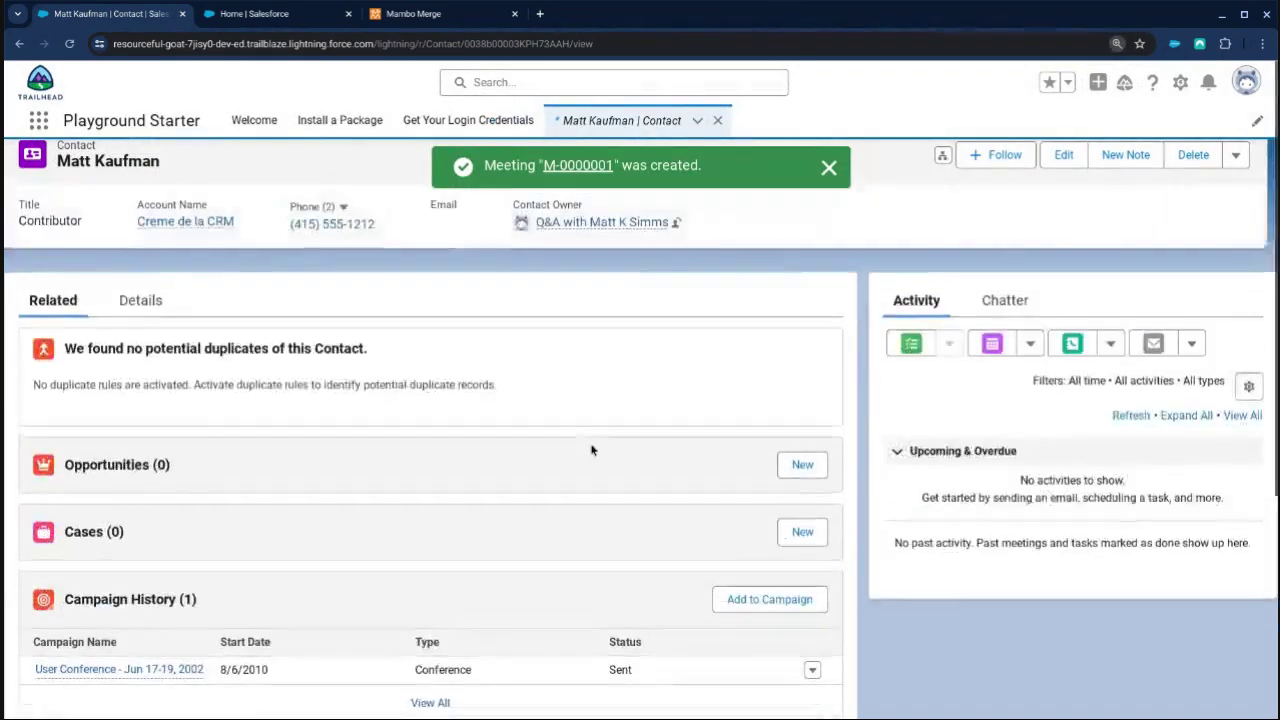
click(120, 302)
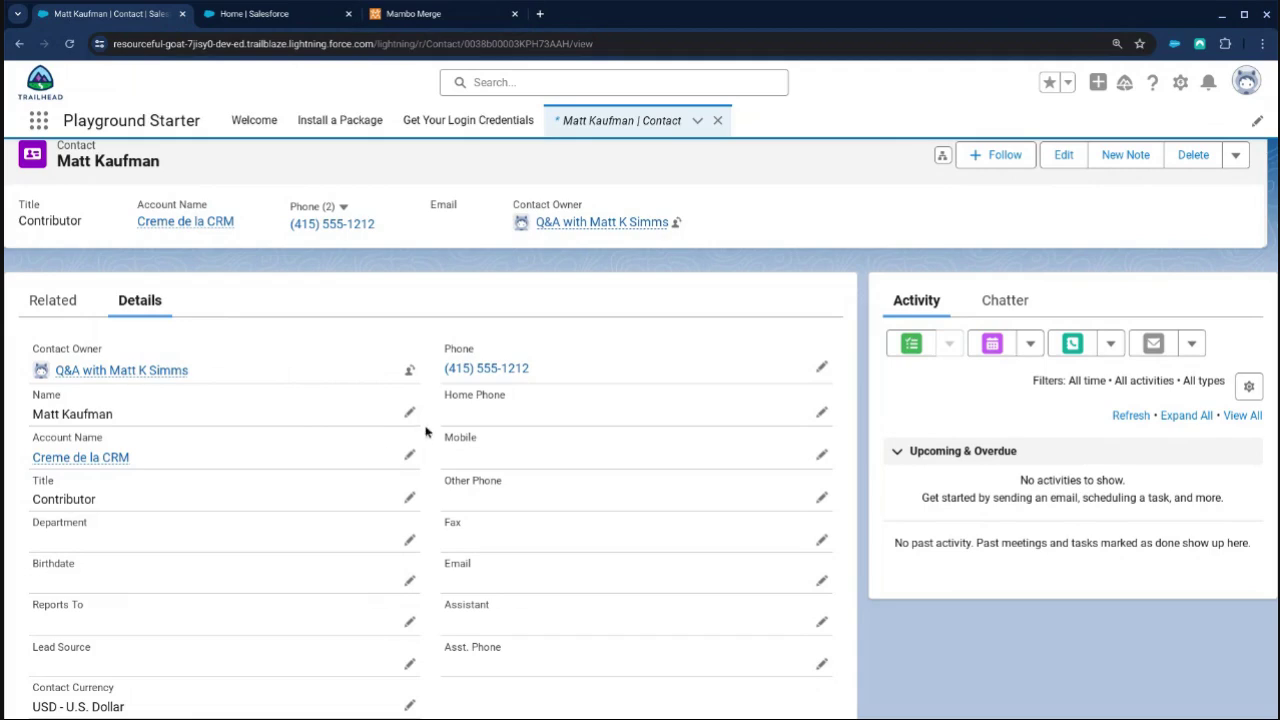
scroll(400, 460, down, 3)
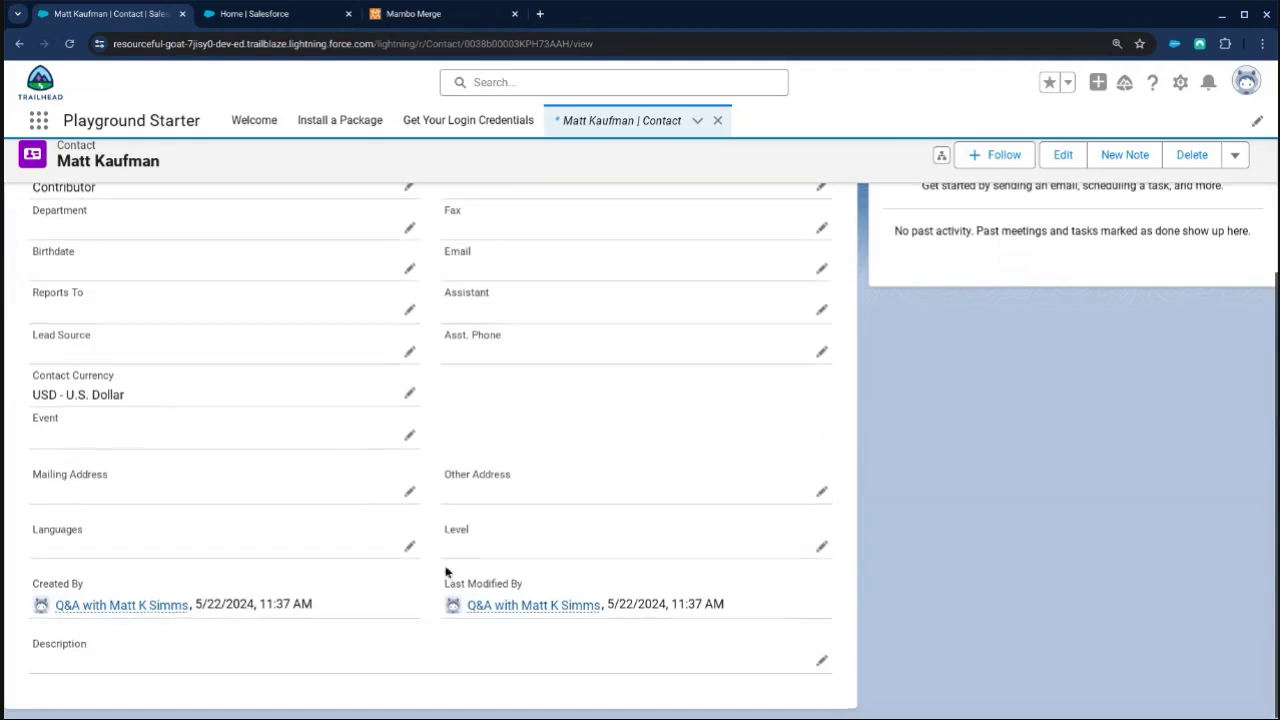
scroll(443, 569, up, 5)
Edit meeting M-0000001 from the contact's related list, setting its date to 7/17/2024, and save the change.
click(70, 296)
scroll(413, 560, down, 3)
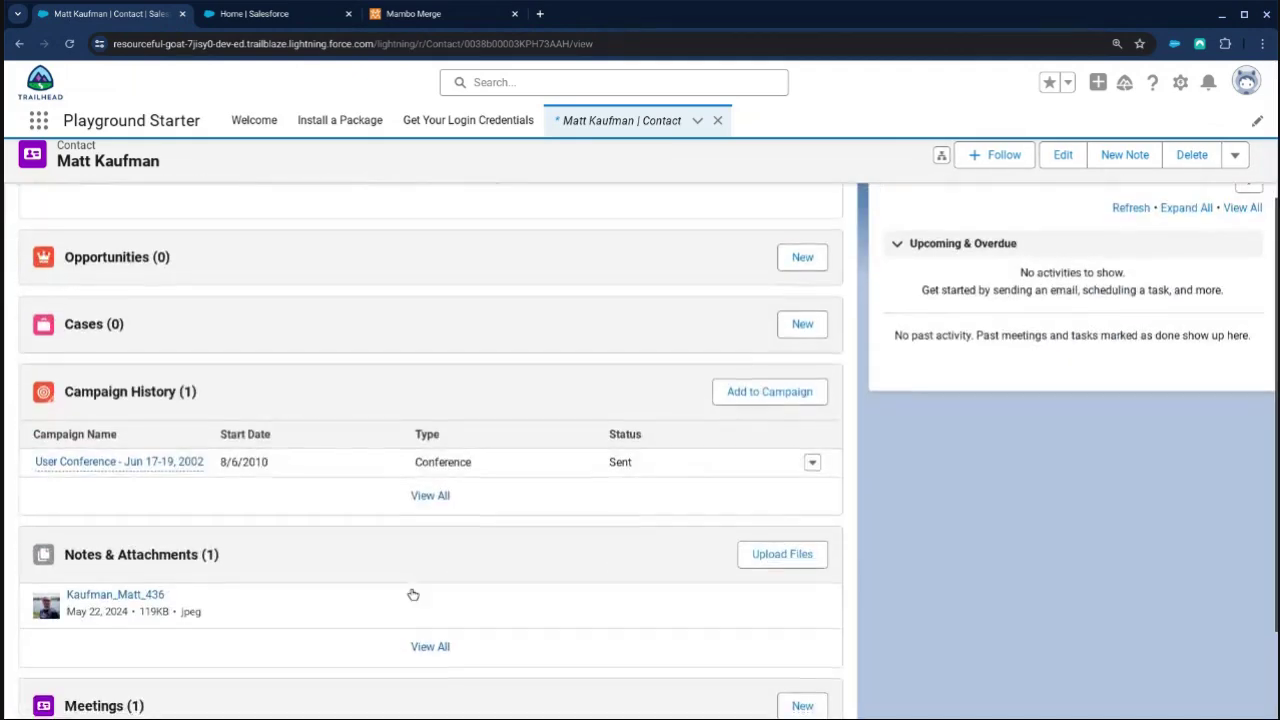
click(811, 647)
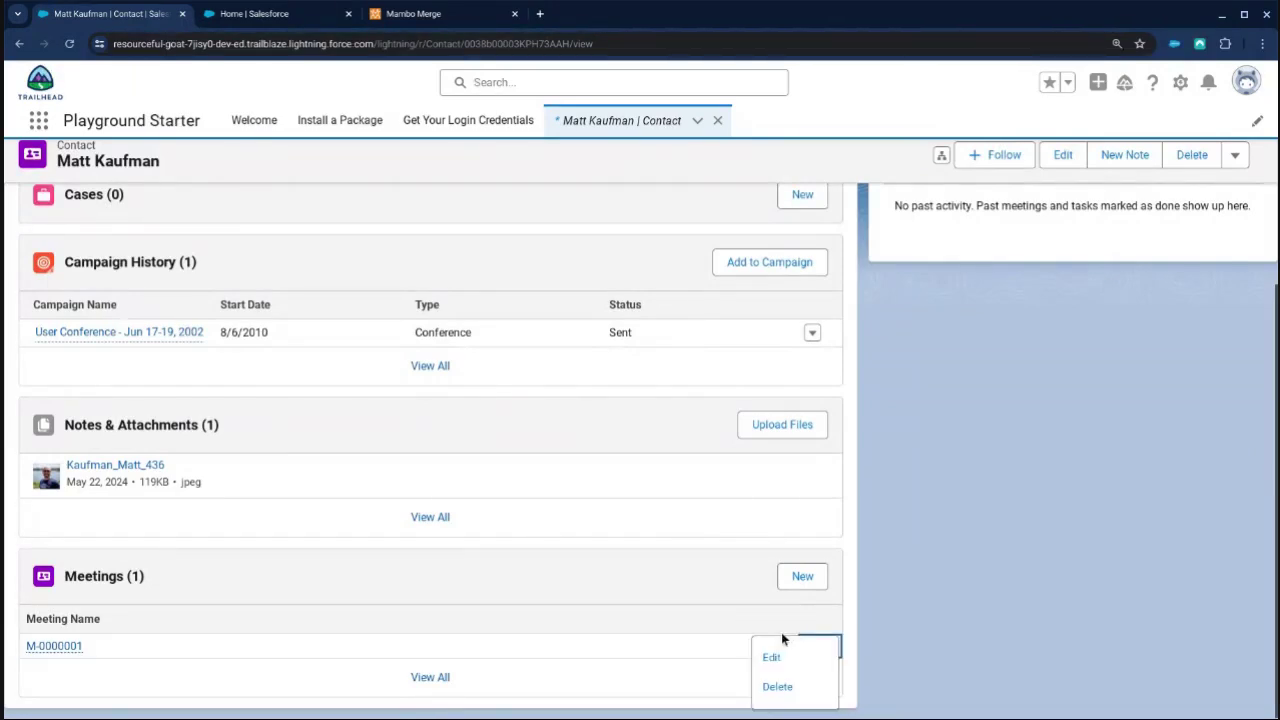
click(771, 654)
click(392, 362)
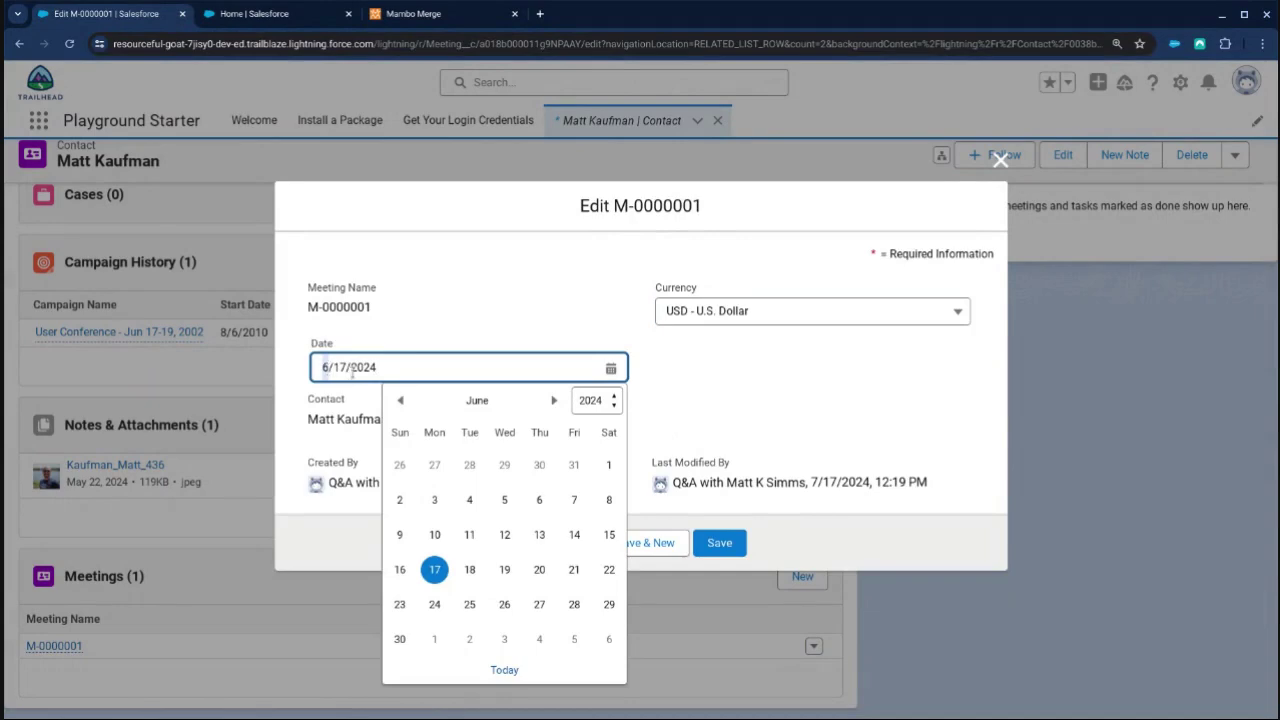
text(7)
click(719, 543)
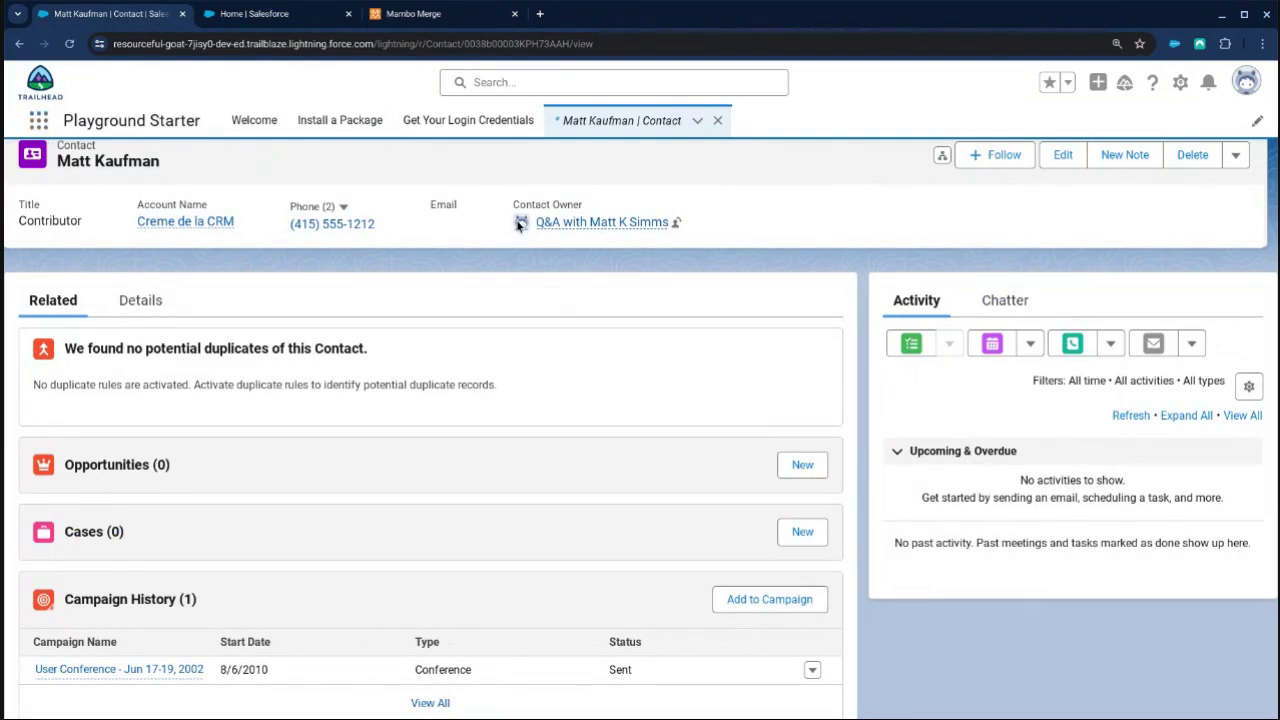
Switch to Setup, find the Contact object in Object Manager, and open its Fields & Relationships.
click(241, 16)
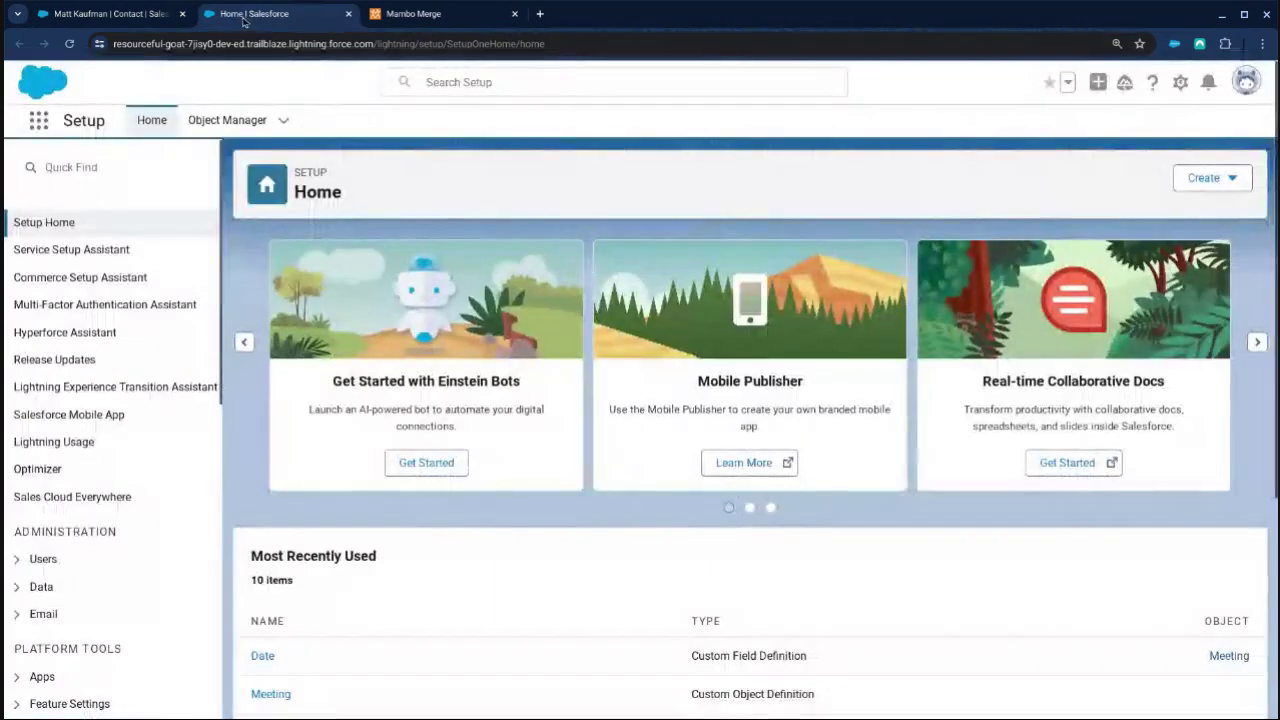
click(224, 121)
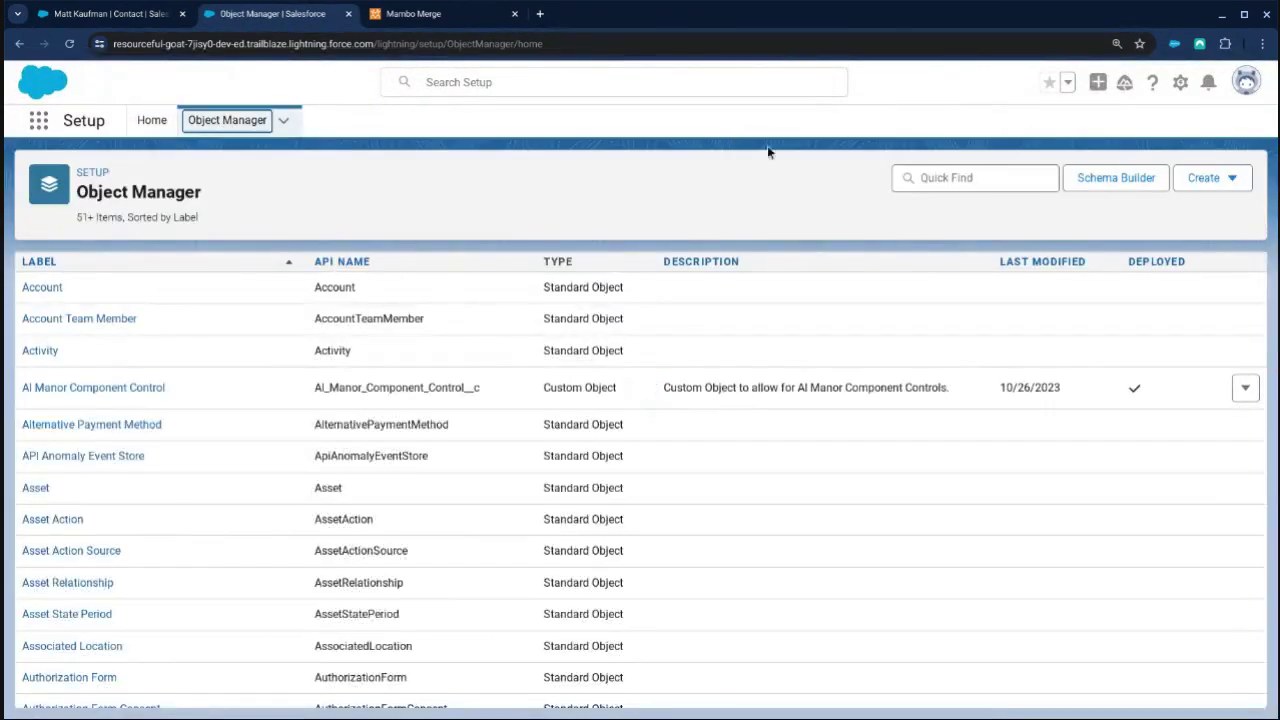
click(950, 178)
text(contact)
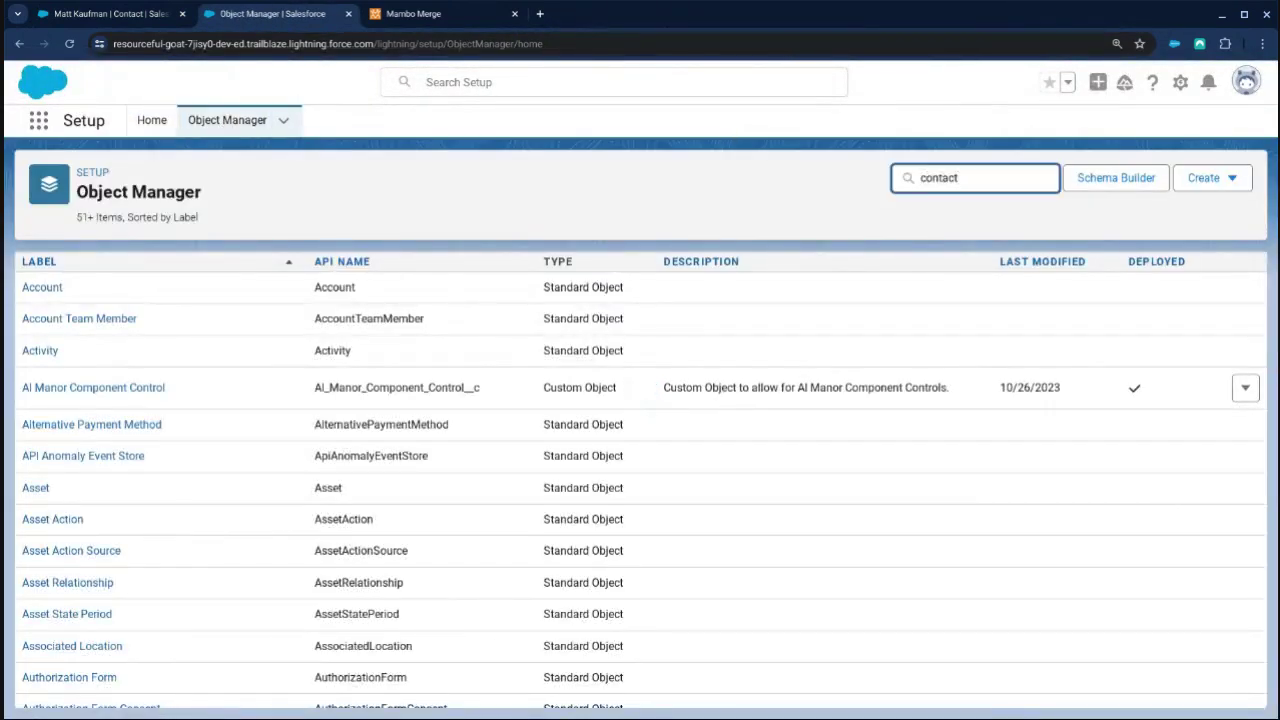
click(43, 287)
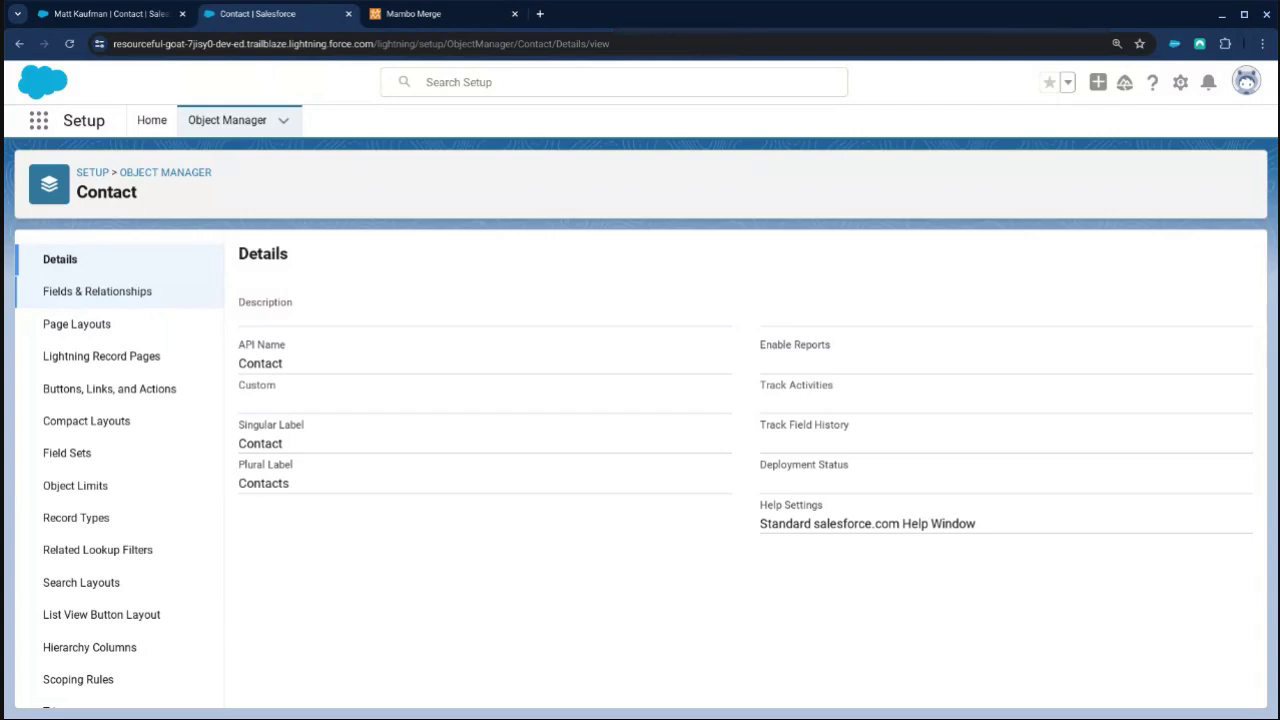
click(219, 301)
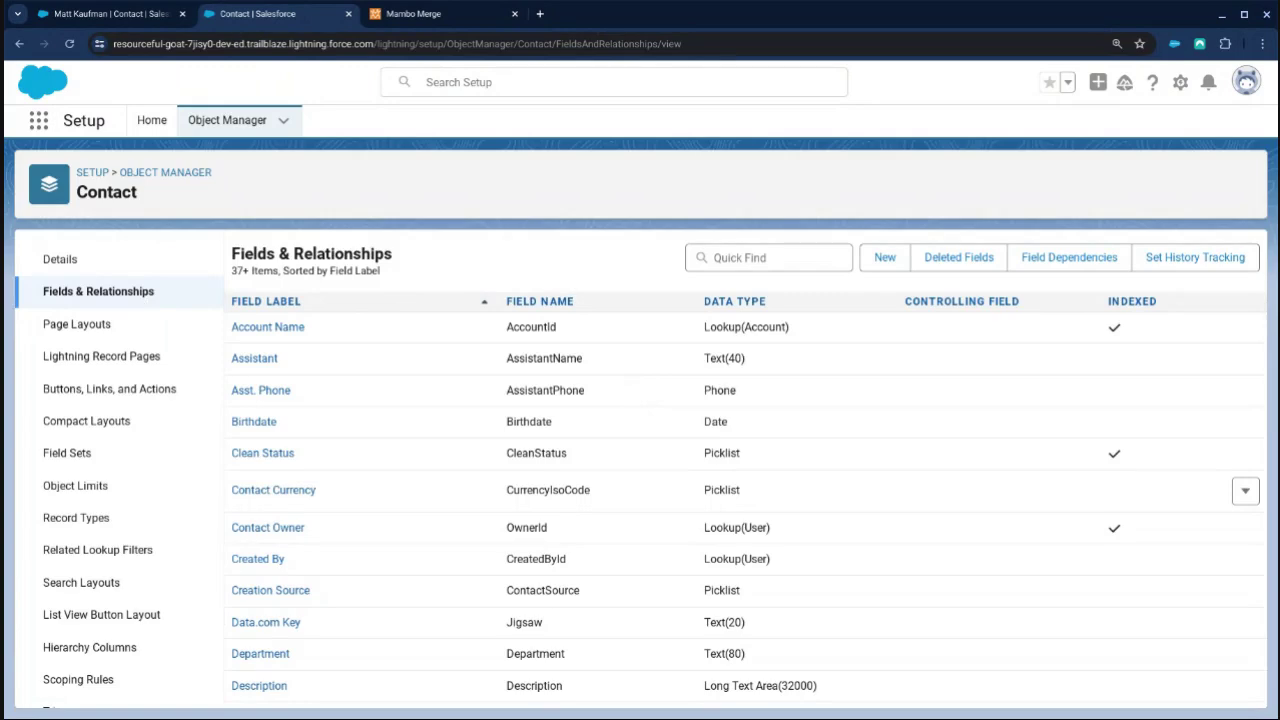
Start a new custom field on Contact with the Roll-Up Summary data type and continue to its details.
click(885, 257)
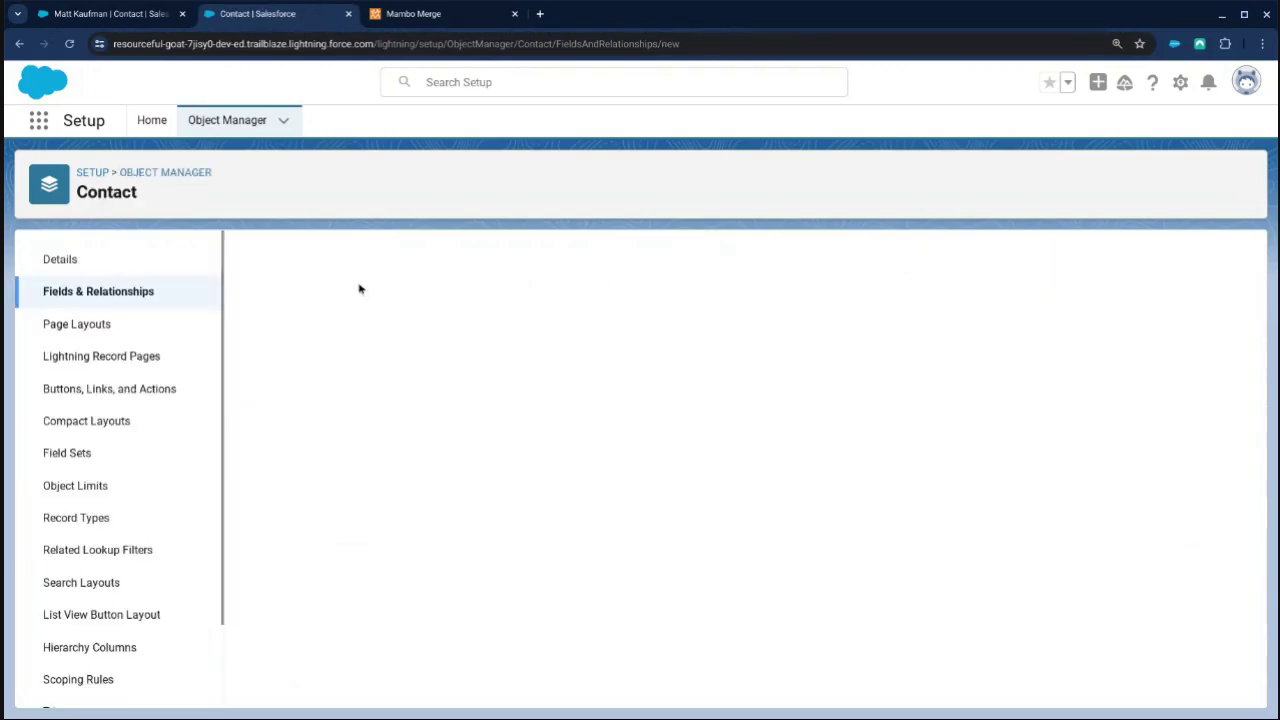
scroll(258, 450, down, 1)
click(257, 446)
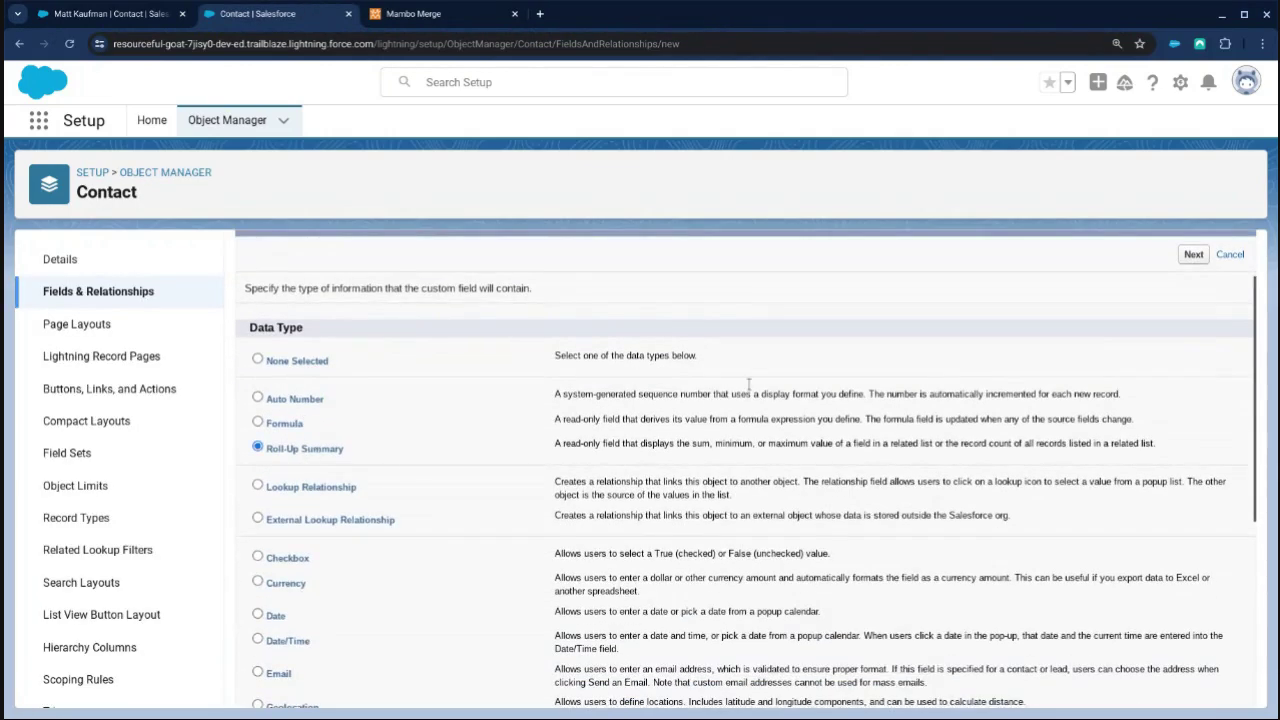
scroll(1100, 352, up, 1)
click(1194, 345)
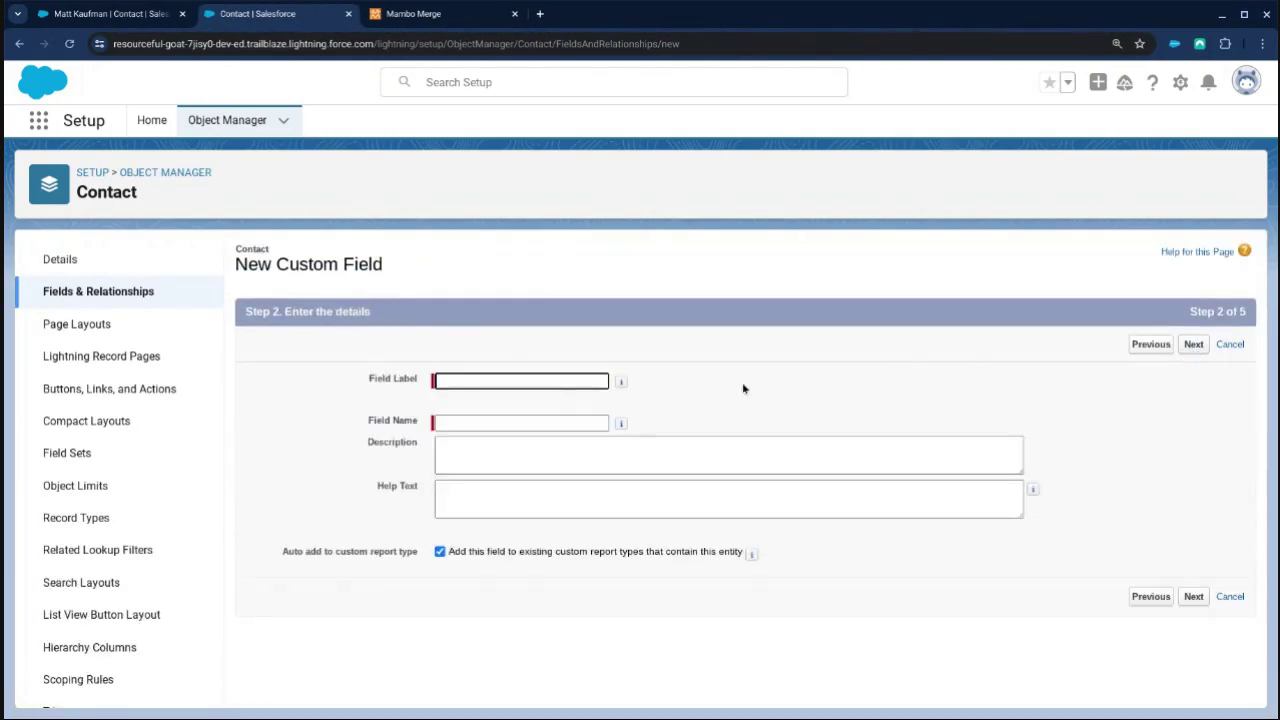
Label the field "Most Recent Meeting Date", let the field name fill in from the label, and continue to the summary calculation.
click(546, 381)
text(Most rec)
key(BackSpace)
key(BackSpace)
key(BackSpace)
text(Recent Meeting )
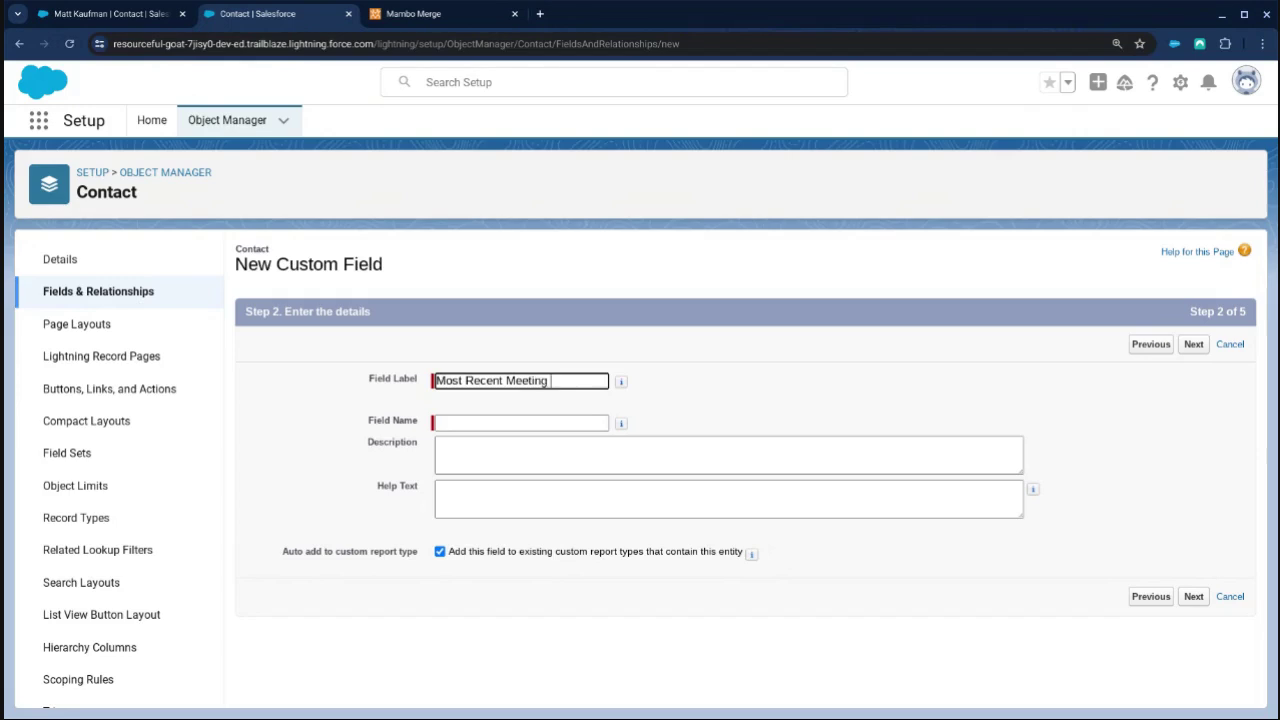
text(Date)
key(Tab)
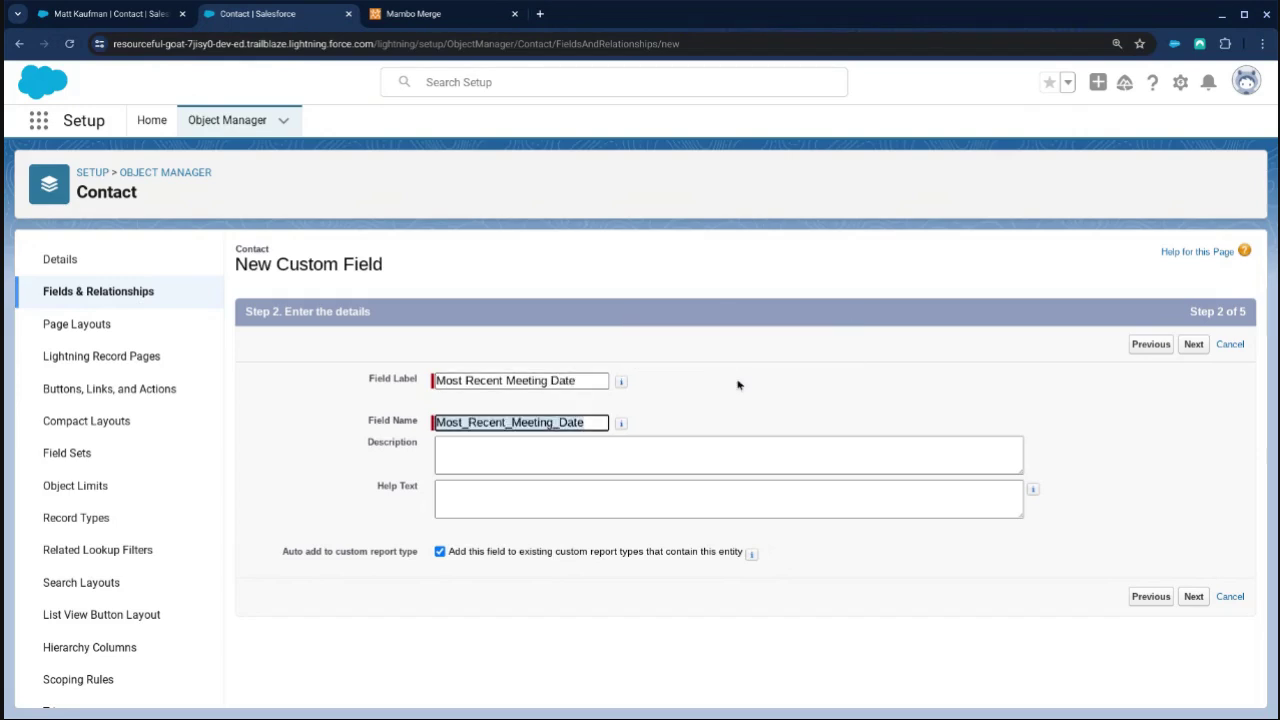
click(1198, 350)
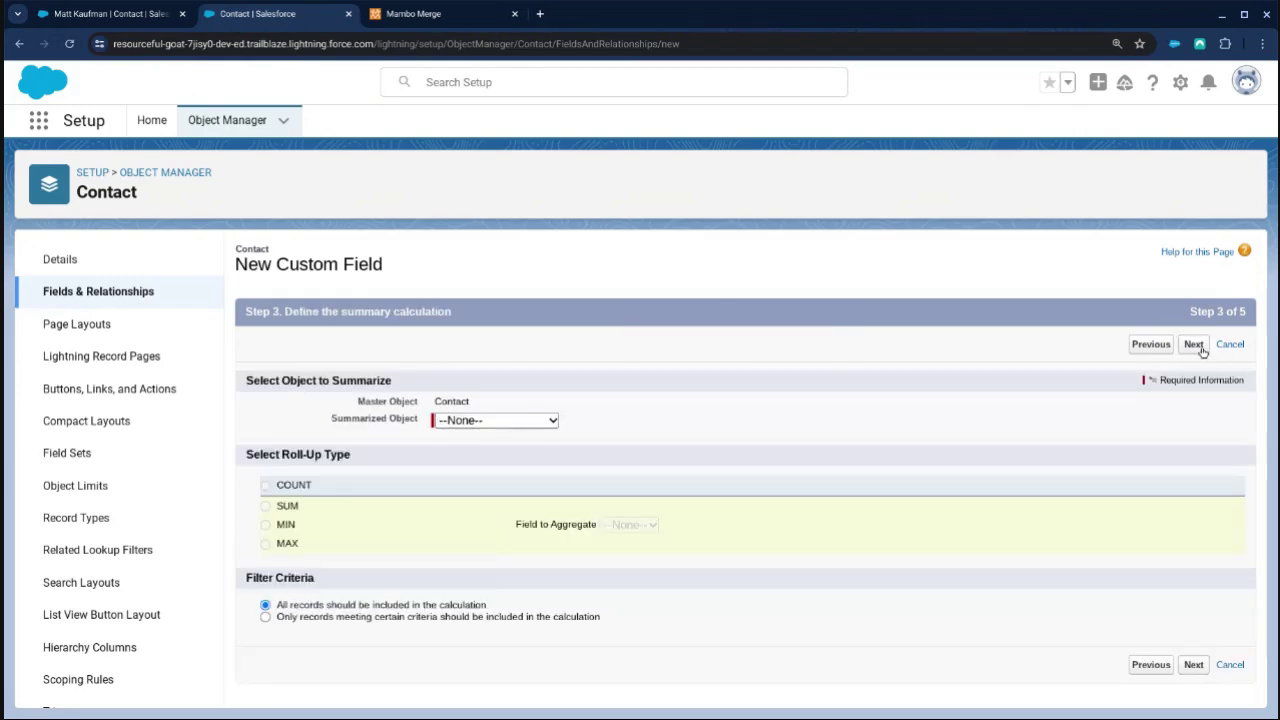
Define the roll-up to summarize Meetings using MAX of the Date field.
click(520, 421)
click(494, 466)
click(285, 543)
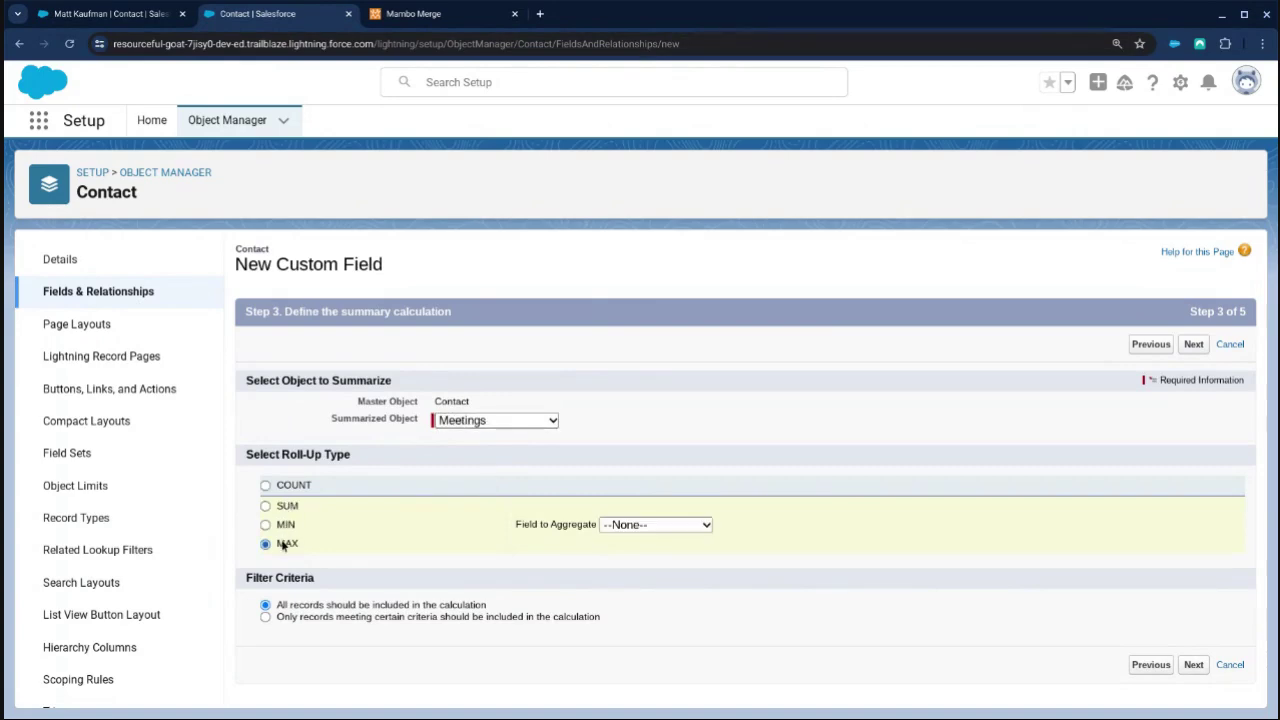
click(647, 599)
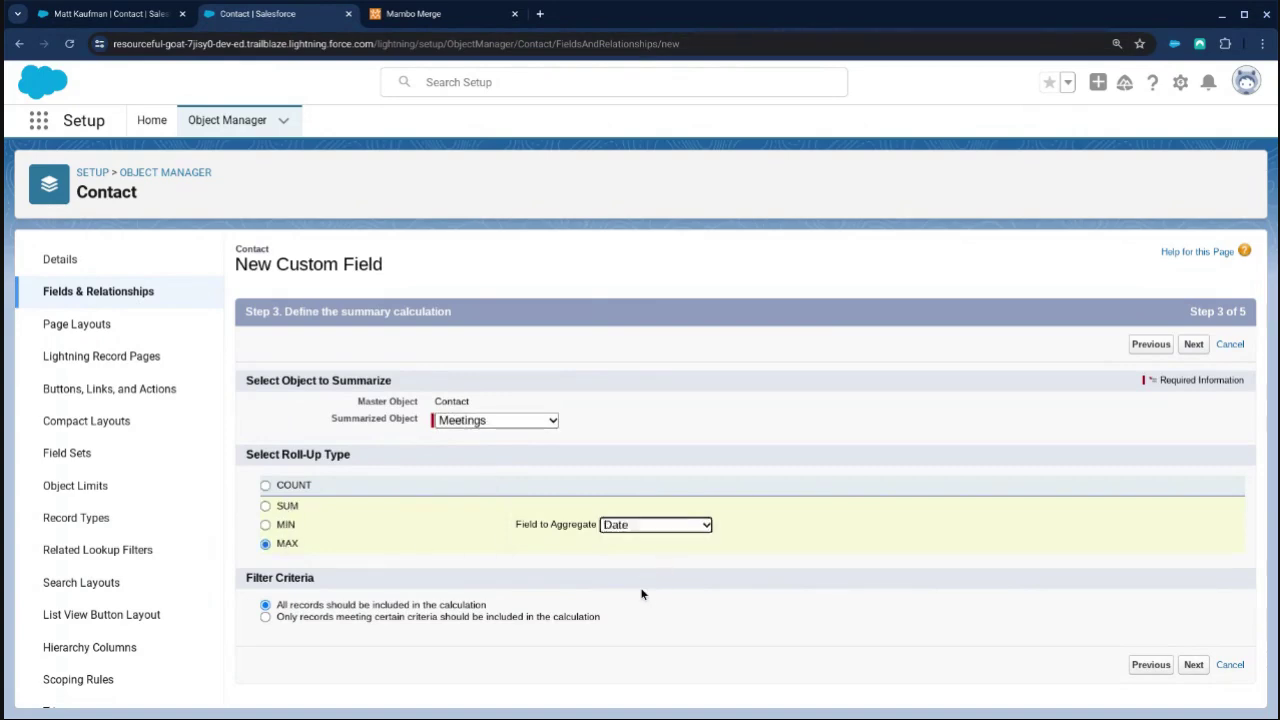
Keep all records in the roll-up calculation, continue through the remaining steps, and save the field on all four Contact page layouts.
click(1203, 349)
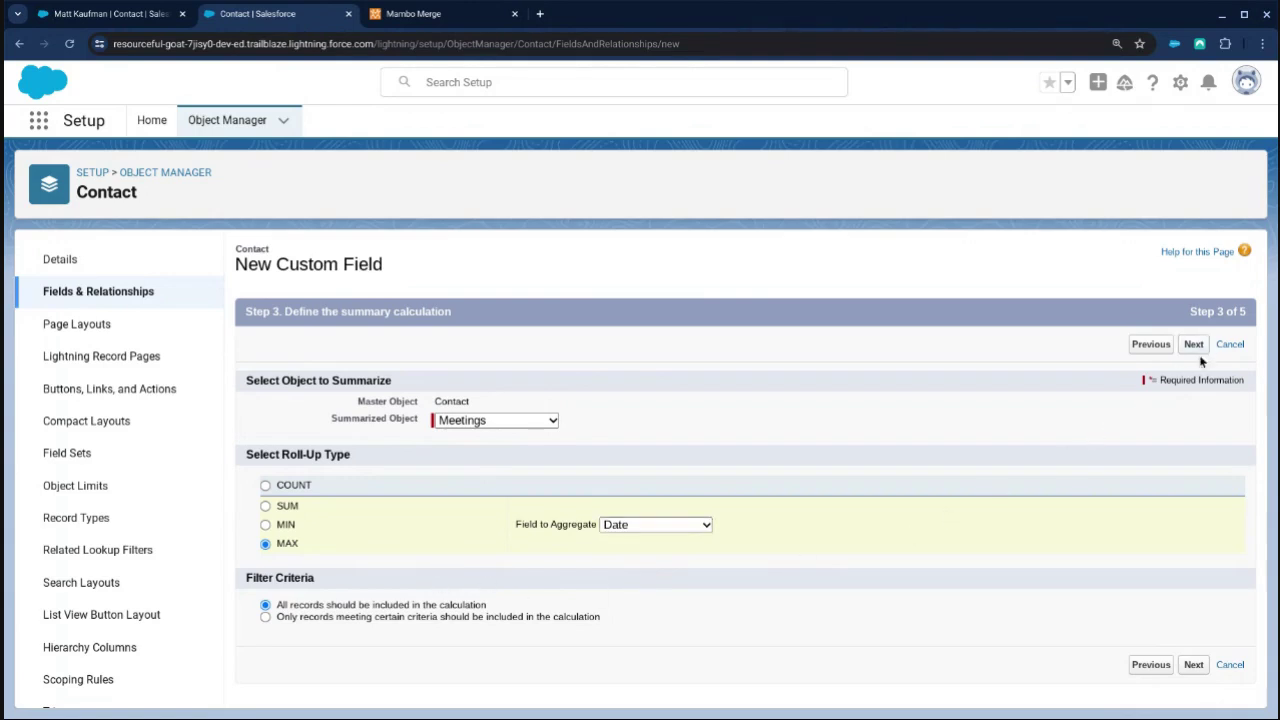
click(1191, 346)
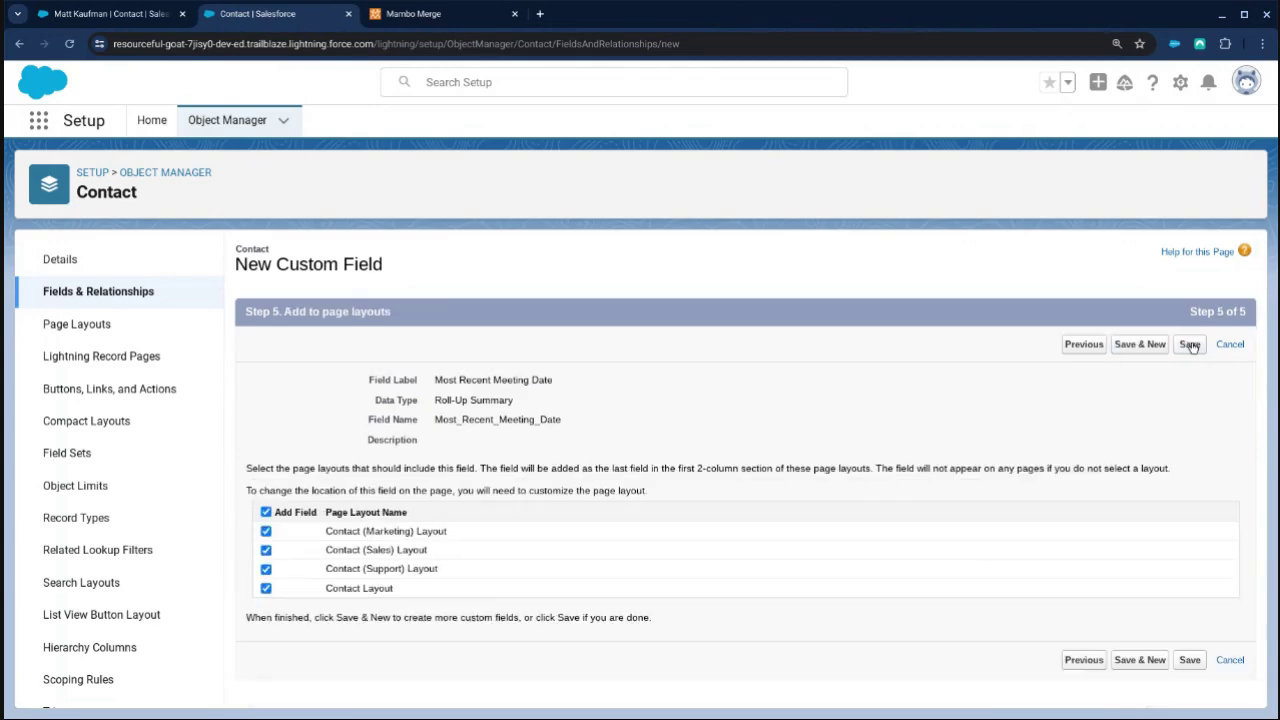
click(1188, 346)
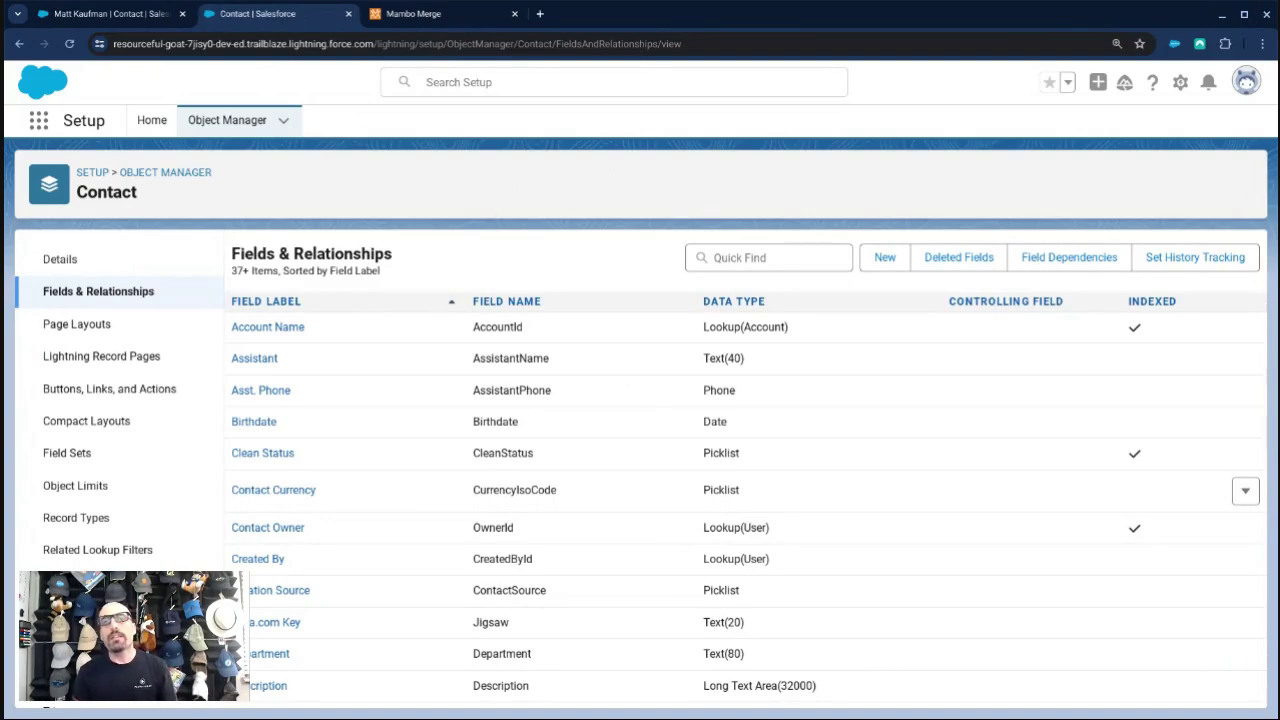
Start another custom field on Contact with the Formula data type and continue to its output settings.
click(885, 257)
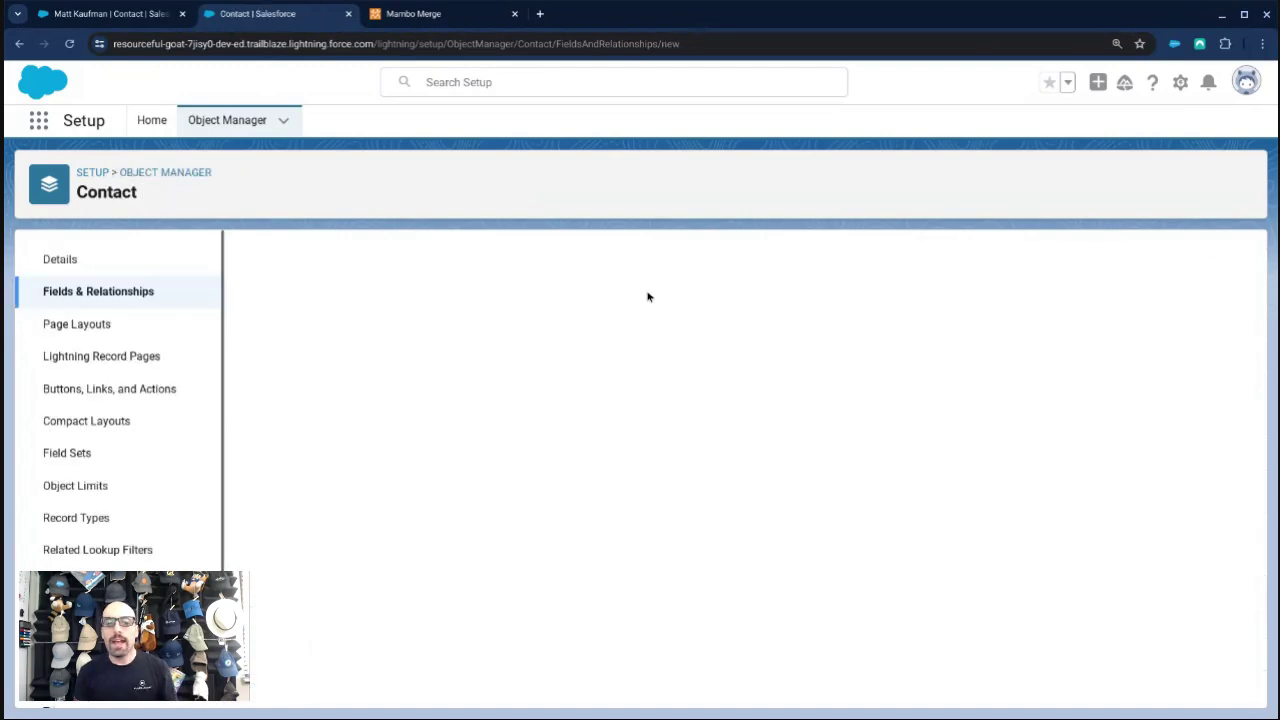
scroll(338, 370, down, 2)
click(285, 407)
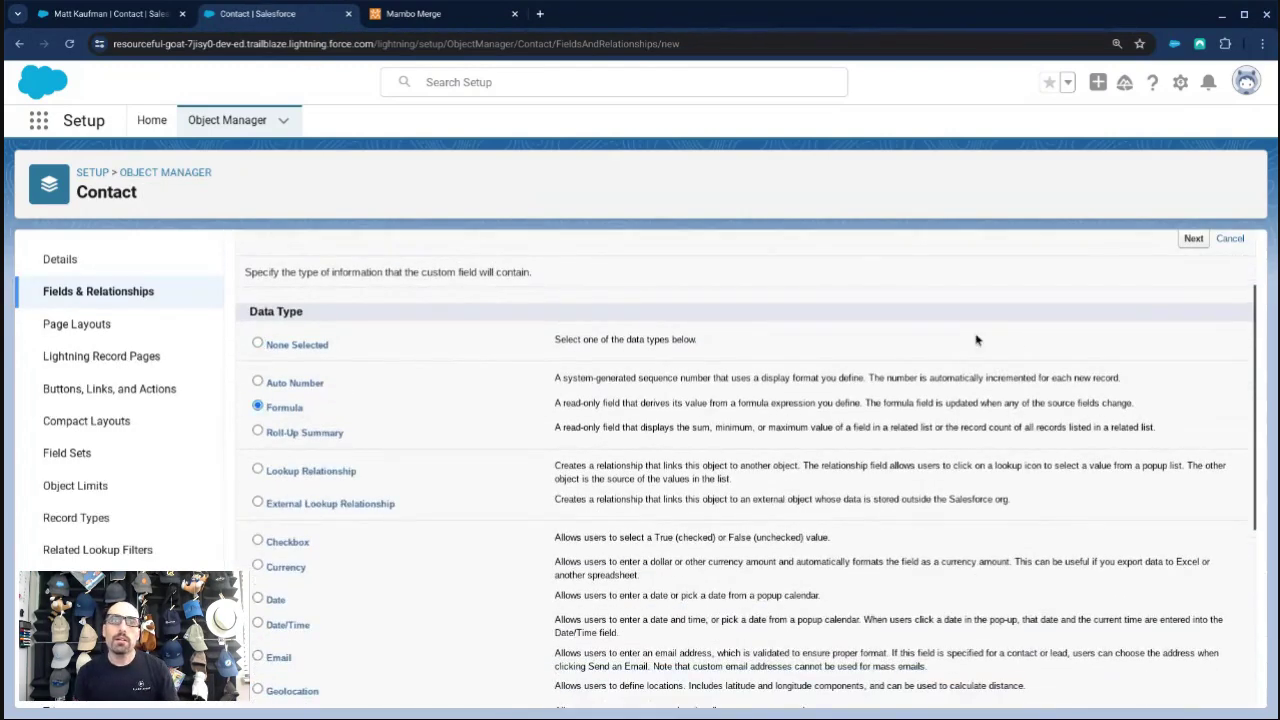
scroll(976, 340, up, 2)
click(1194, 343)
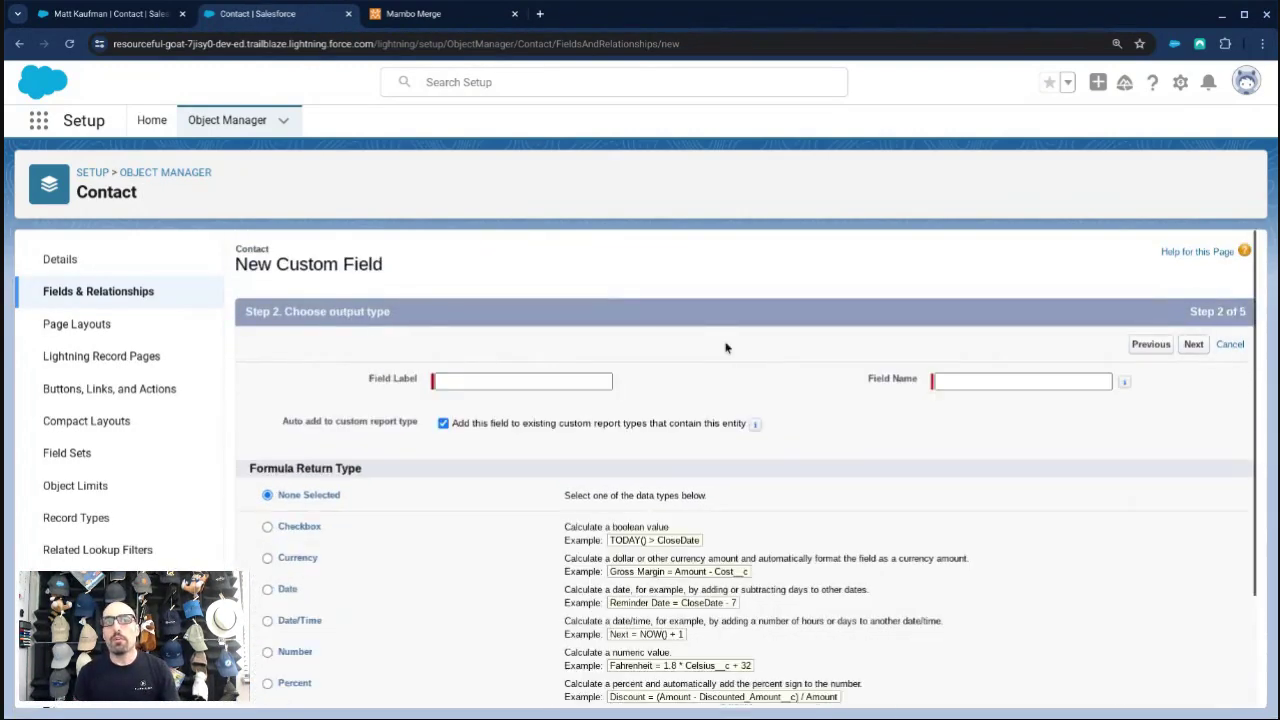
Set the formula to return a Checkbox, label the field "Has been over 6 months" with an auto-filled name, and continue to the formula editor.
click(286, 527)
click(443, 385)
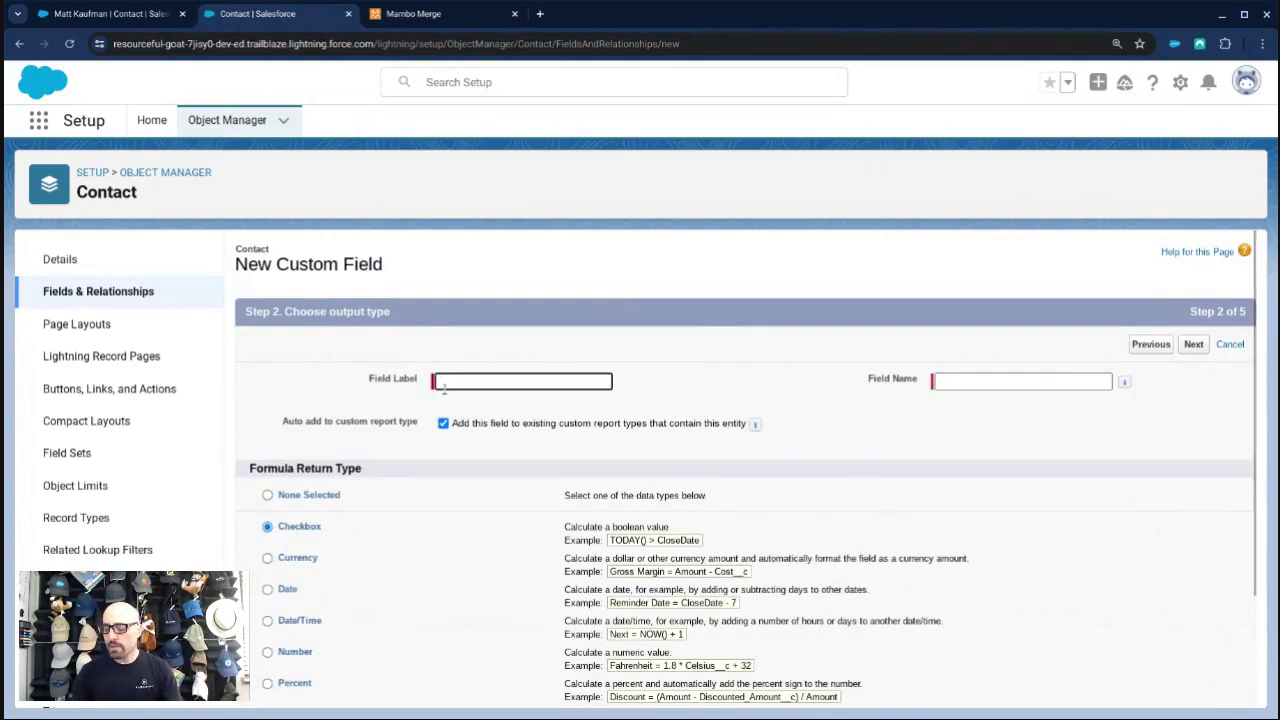
text(Has been 6)
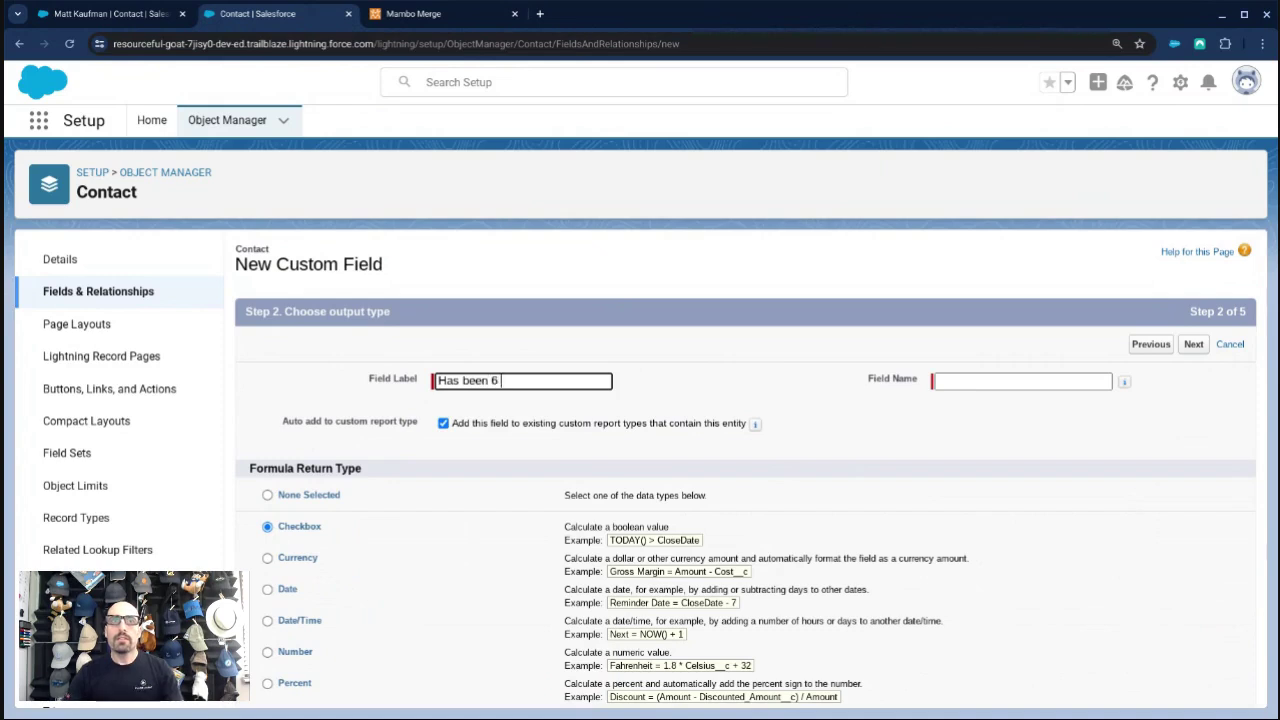
text( months)
key(BackSpace)
key(BackSpace)
key(BackSpace)
key(BackSpace)
key(BackSpace)
key(BackSpace)
key(BackSpace)
key(BackSpace)
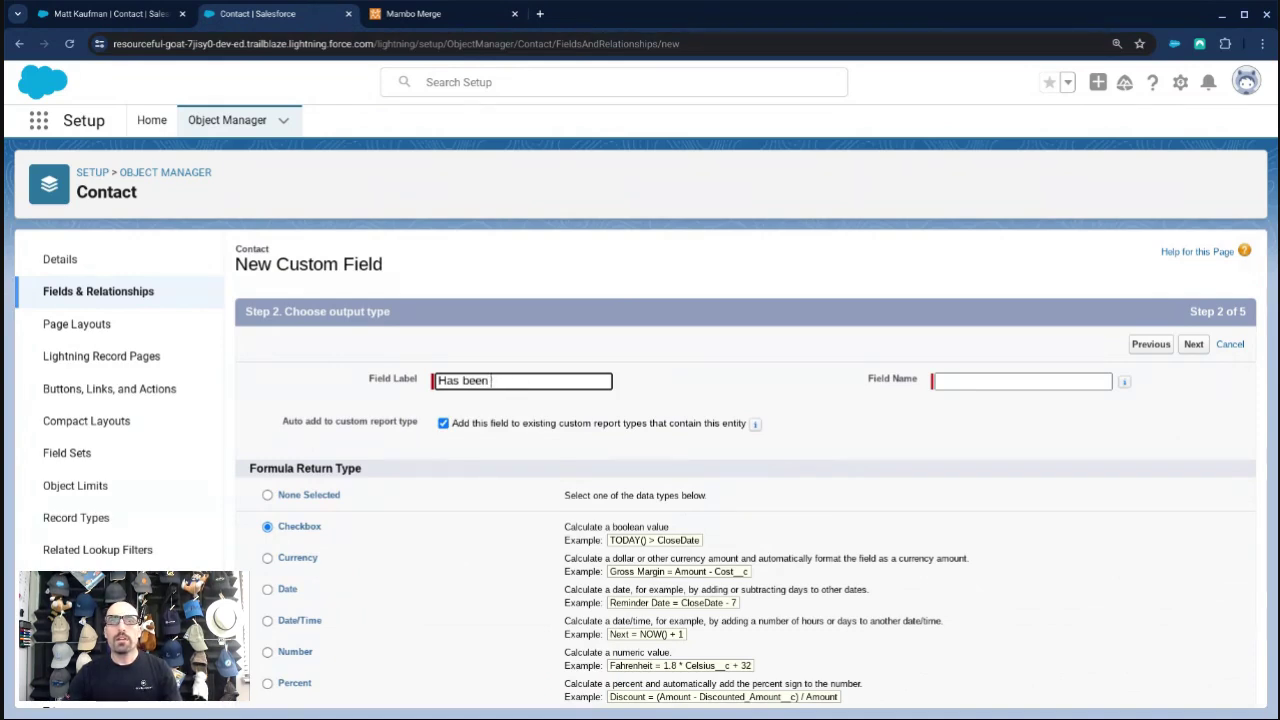
text(over 6 moh)
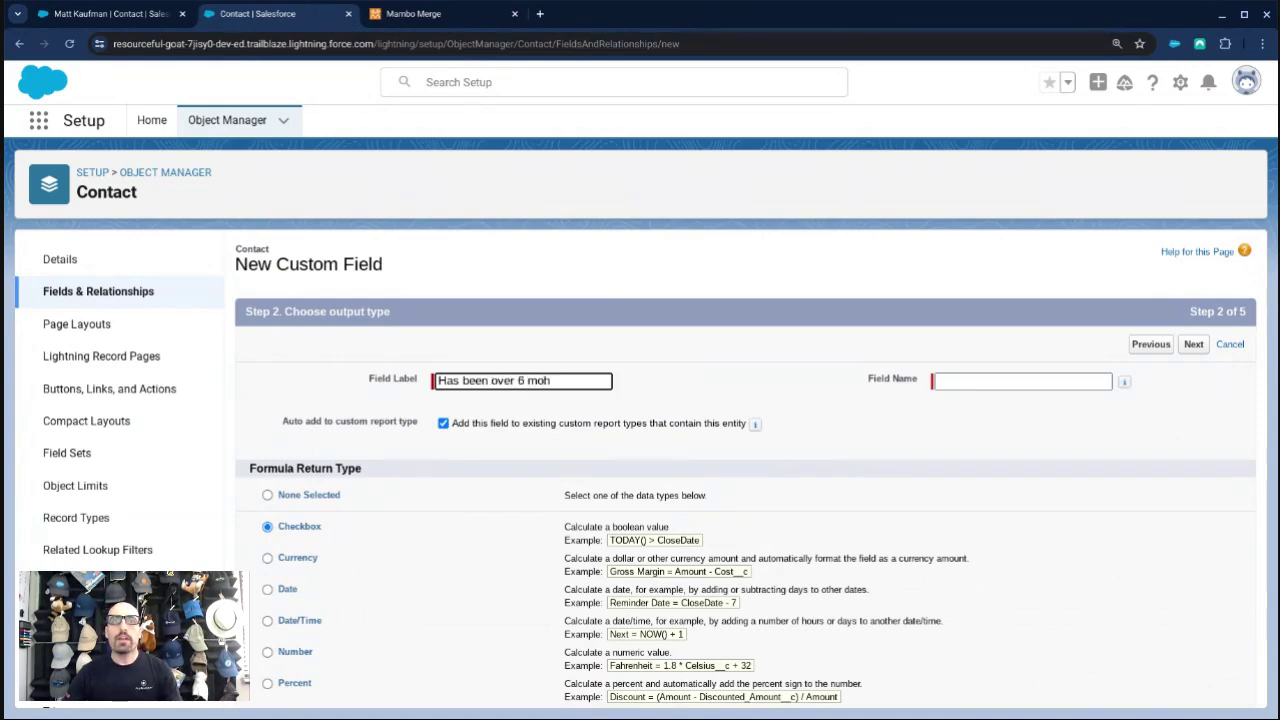
text(ntths)
key(Tab)
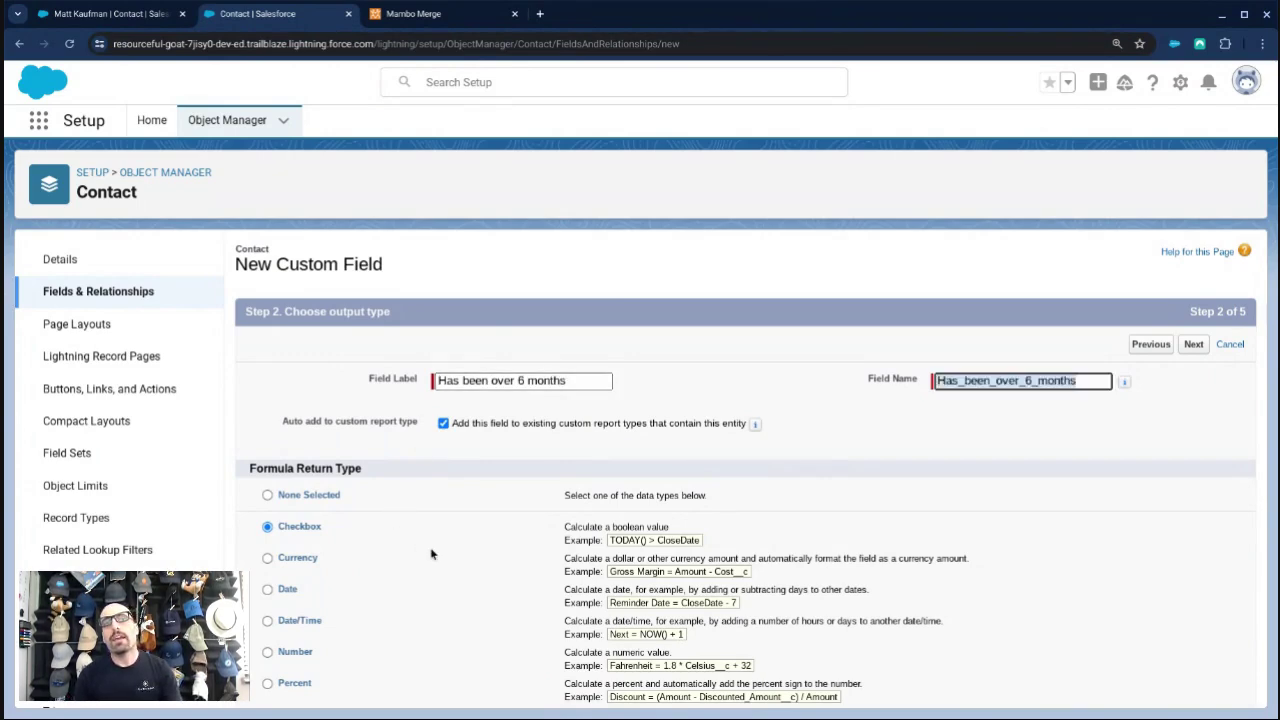
scroll(432, 554, down, 1)
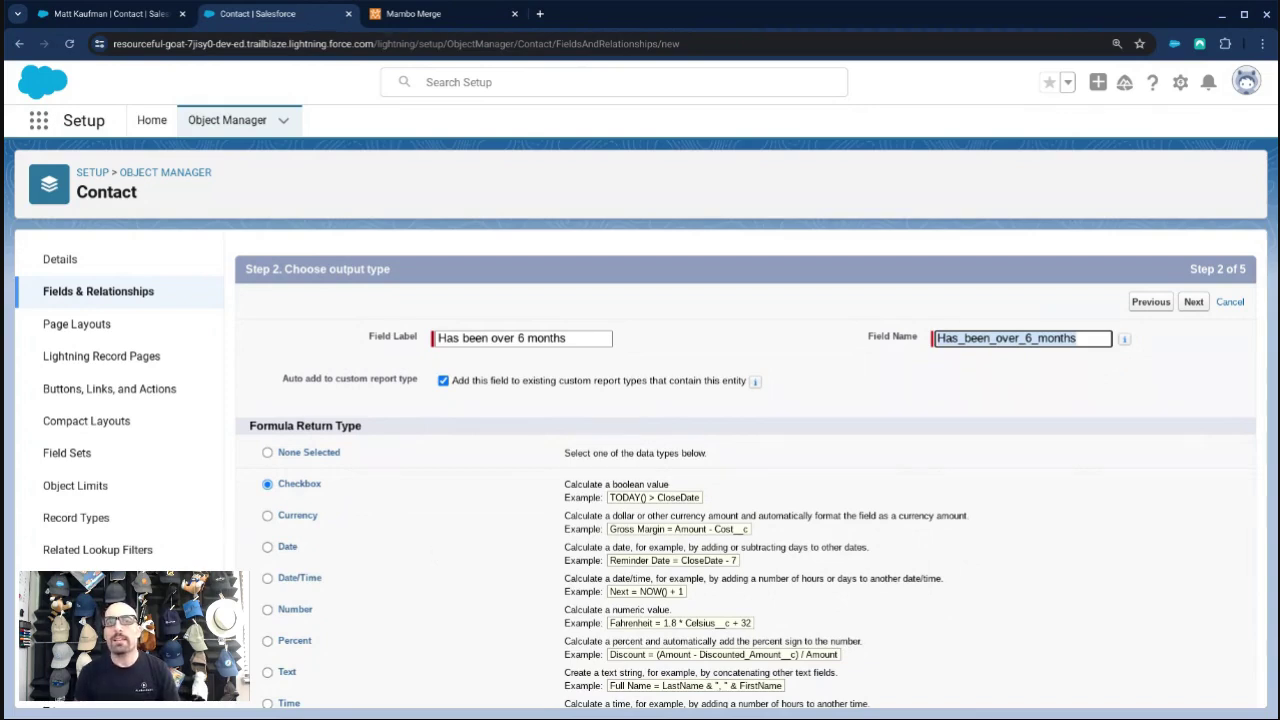
scroll(655, 291, down, 2)
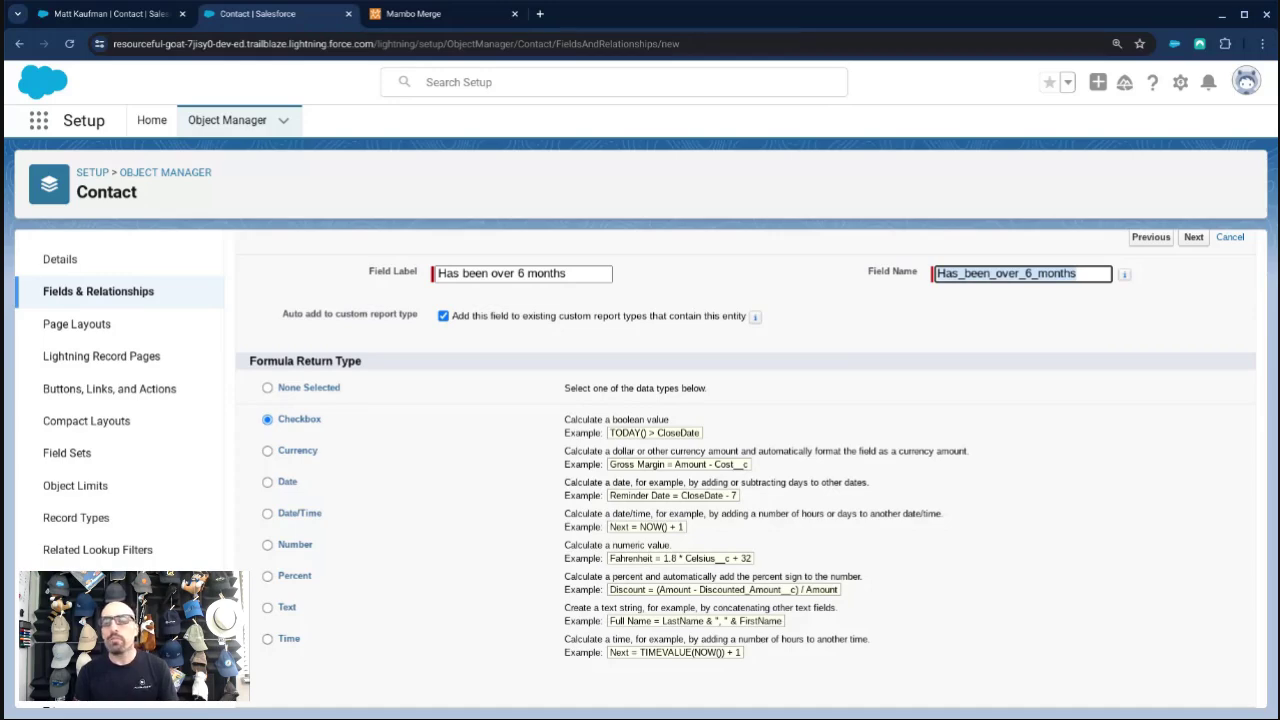
click(1192, 237)
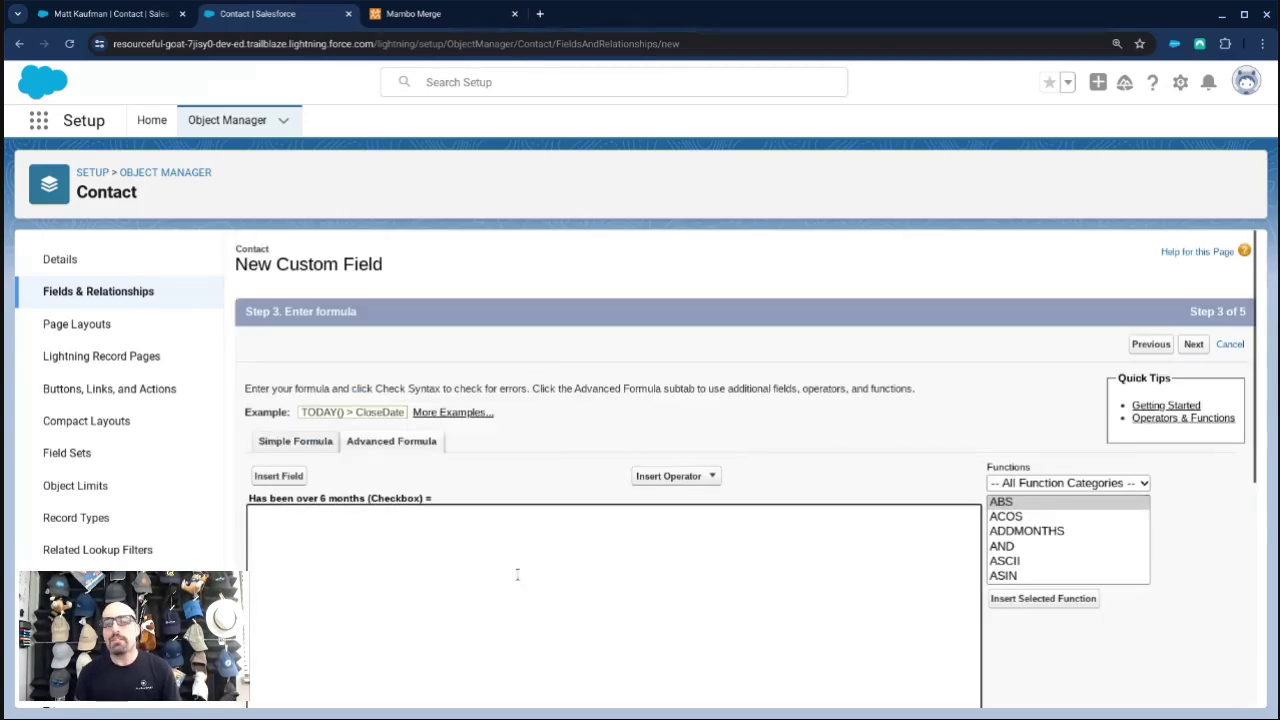
Insert the Contact field Most Recent Meeting Date into the formula.
click(514, 574)
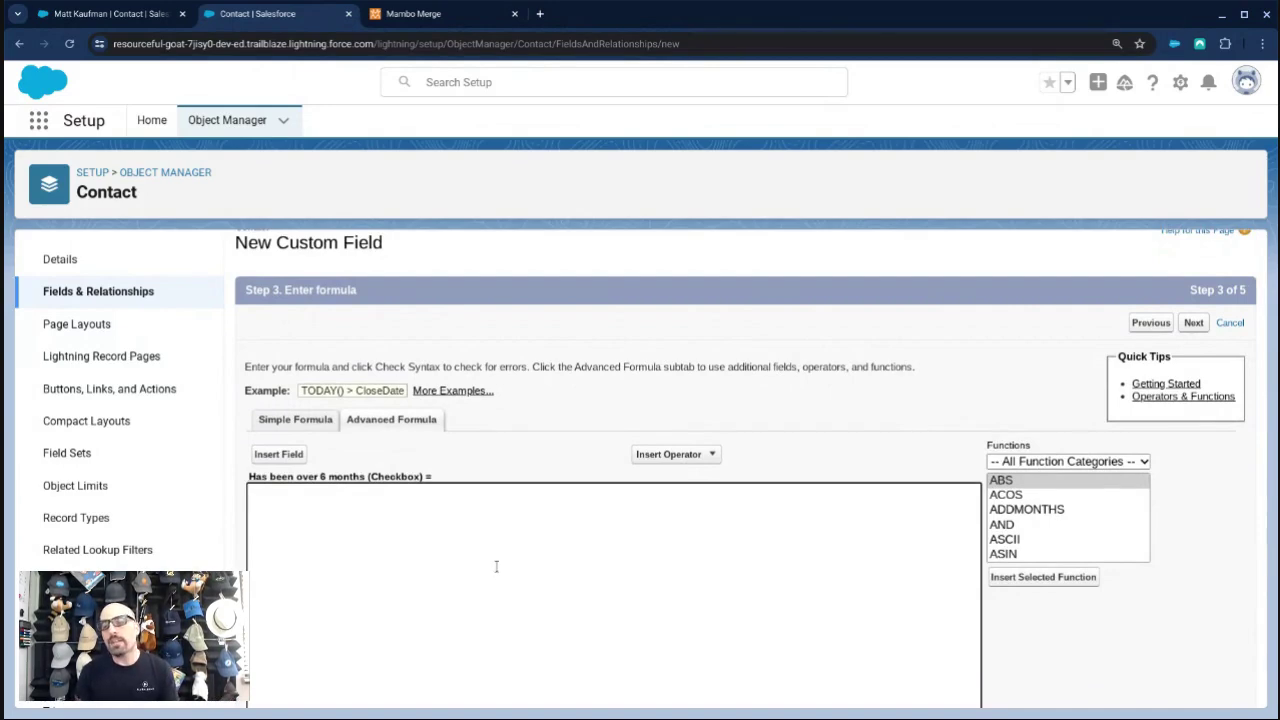
scroll(495, 565, down, 1)
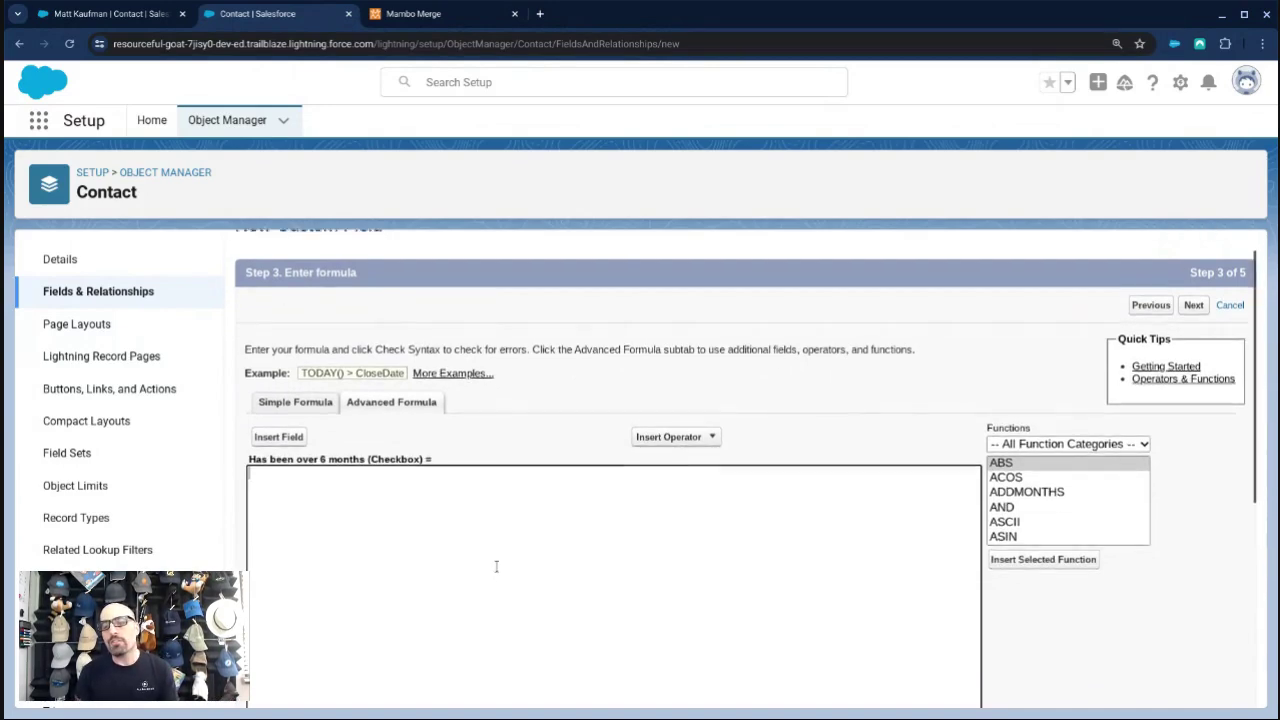
click(281, 435)
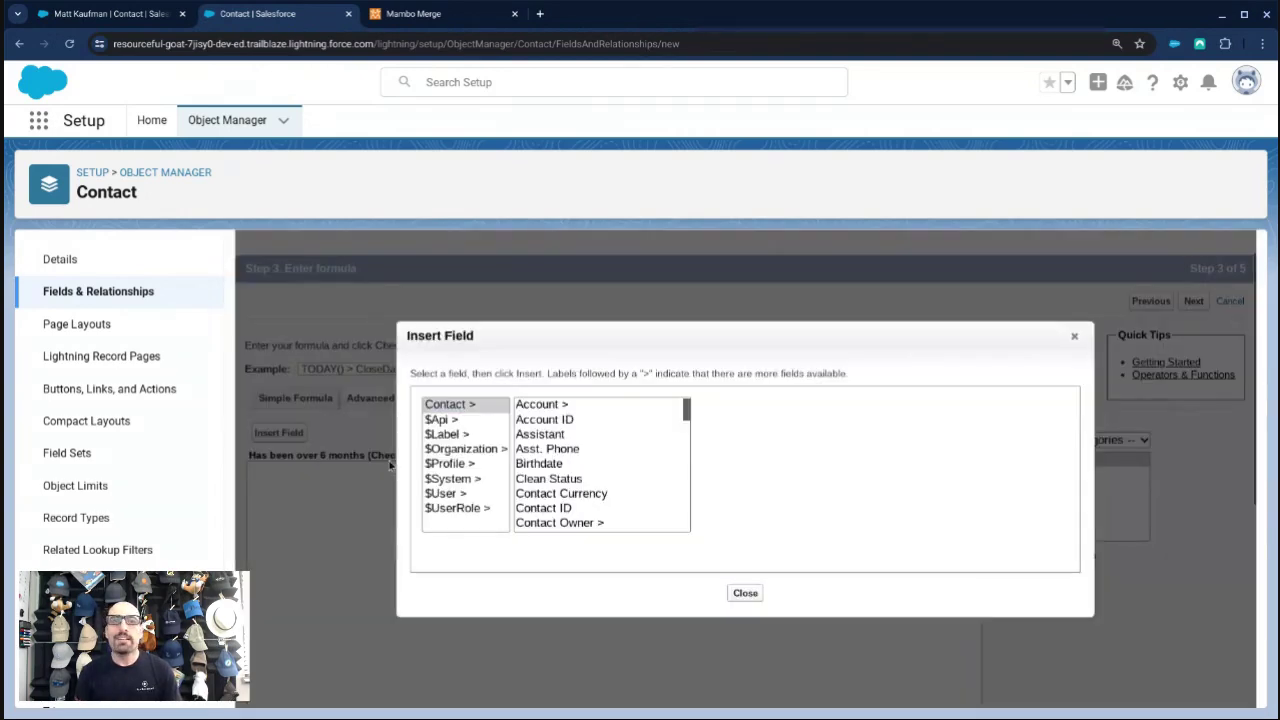
scroll(575, 485, down, 3)
scroll(575, 485, down, 1)
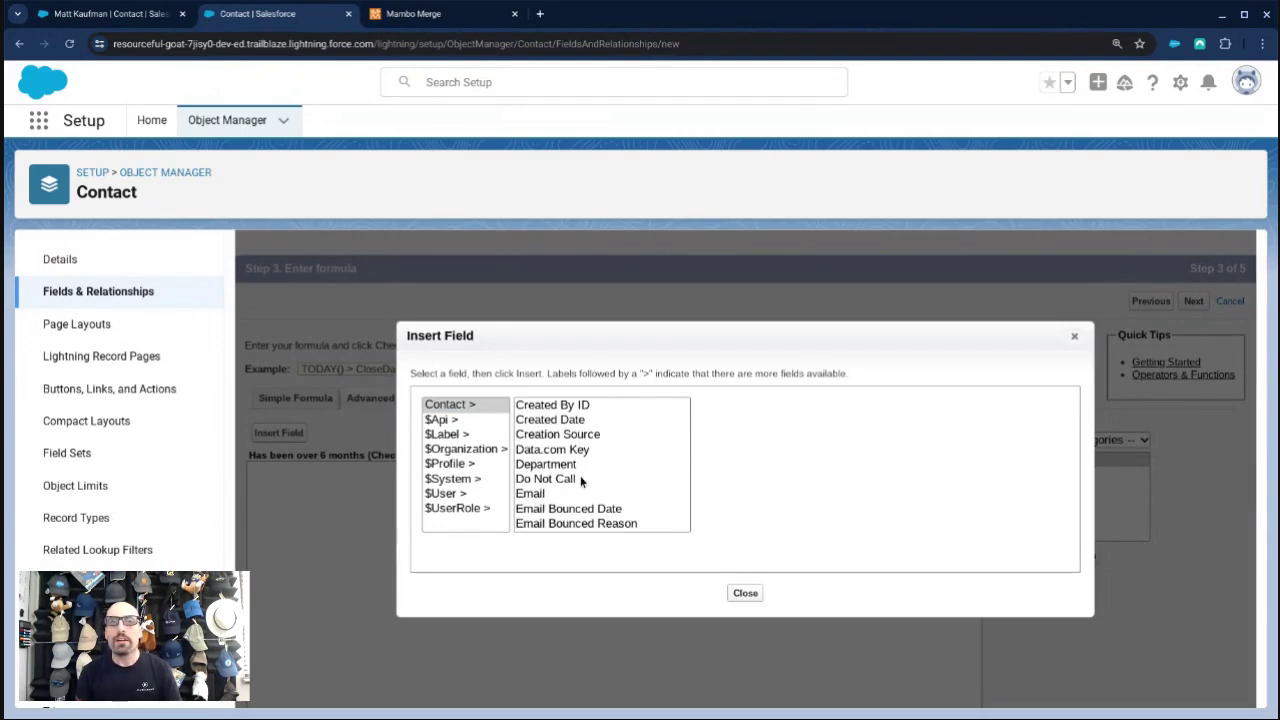
scroll(583, 478, down, 2)
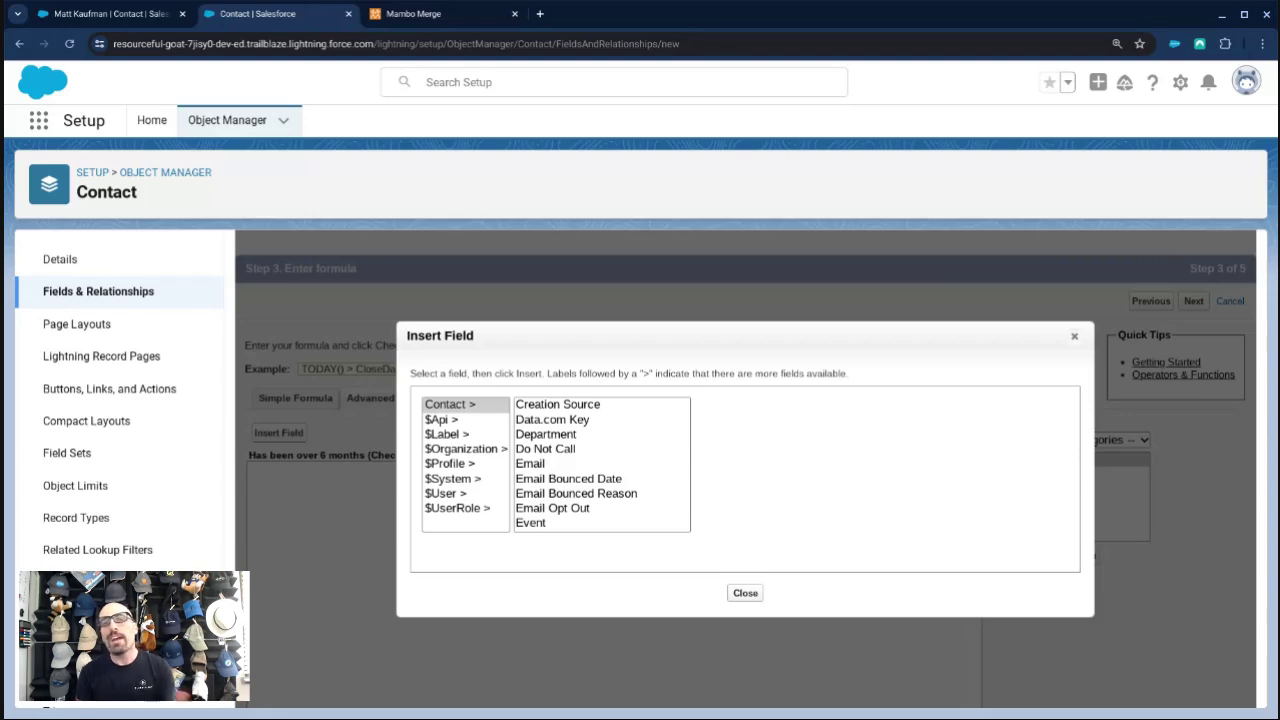
scroll(586, 483, down, 3)
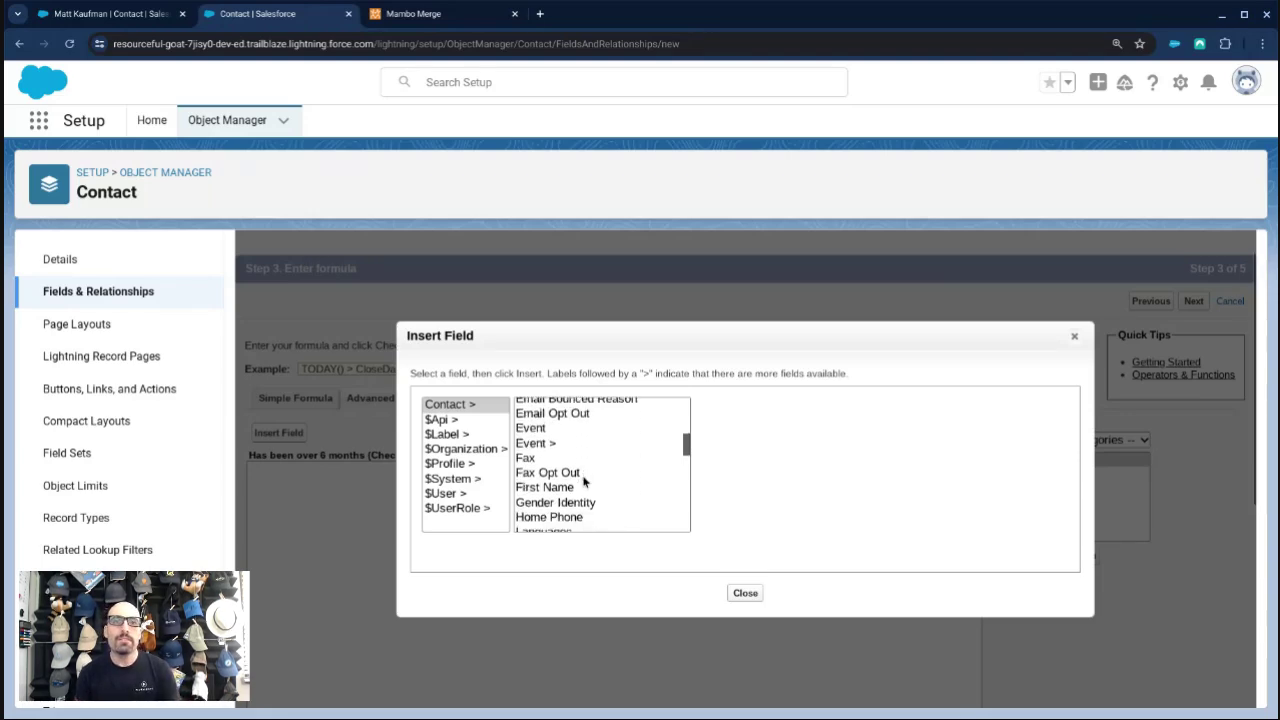
scroll(586, 483, down, 5)
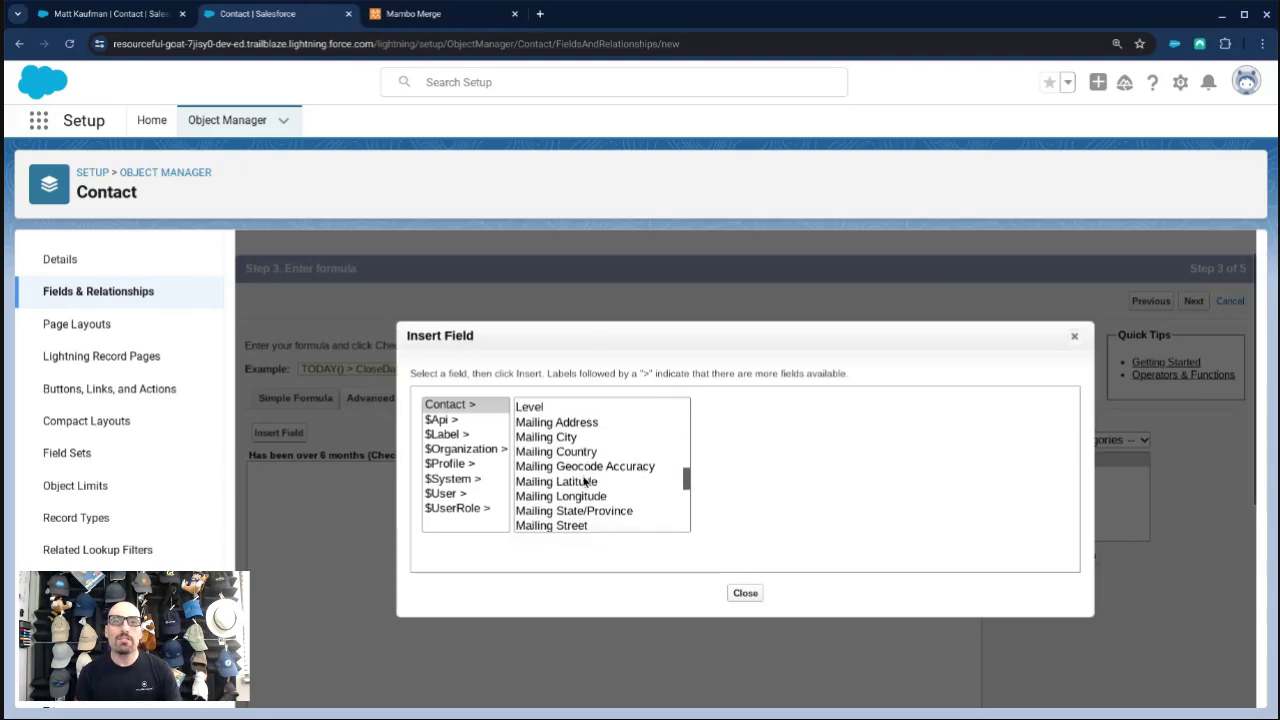
scroll(586, 483, down, 5)
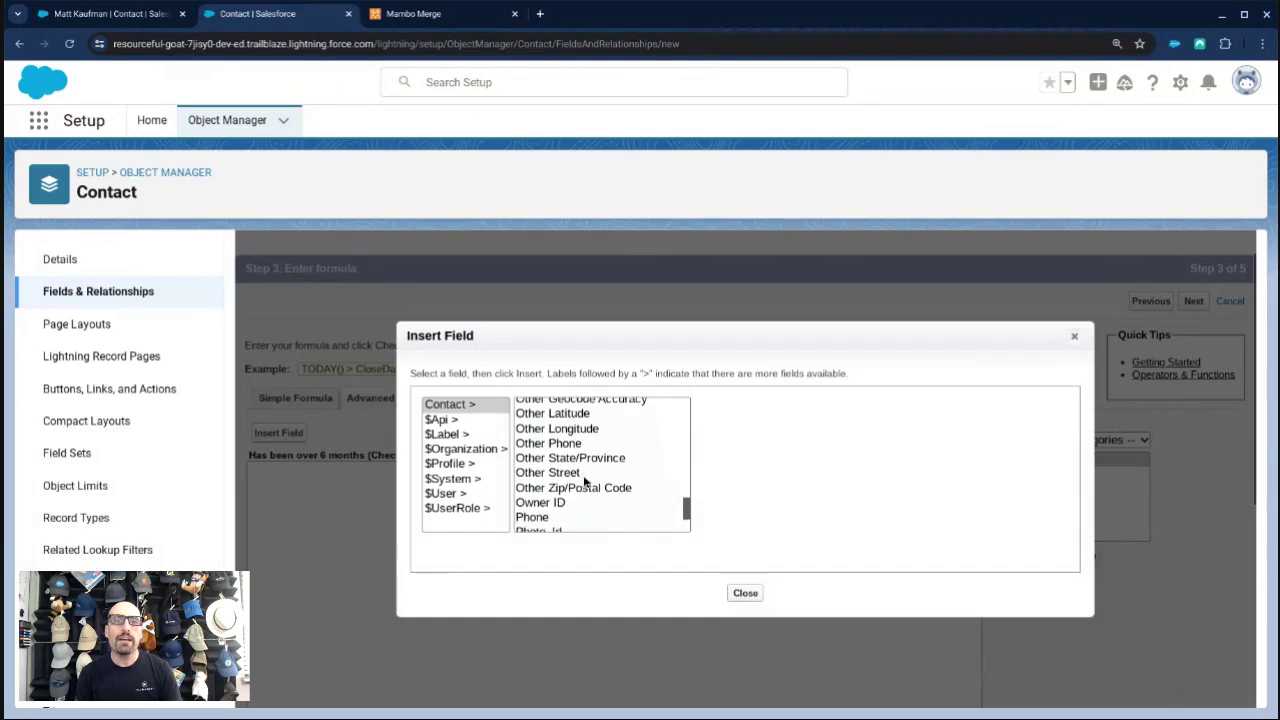
scroll(586, 483, up, 5)
click(586, 480)
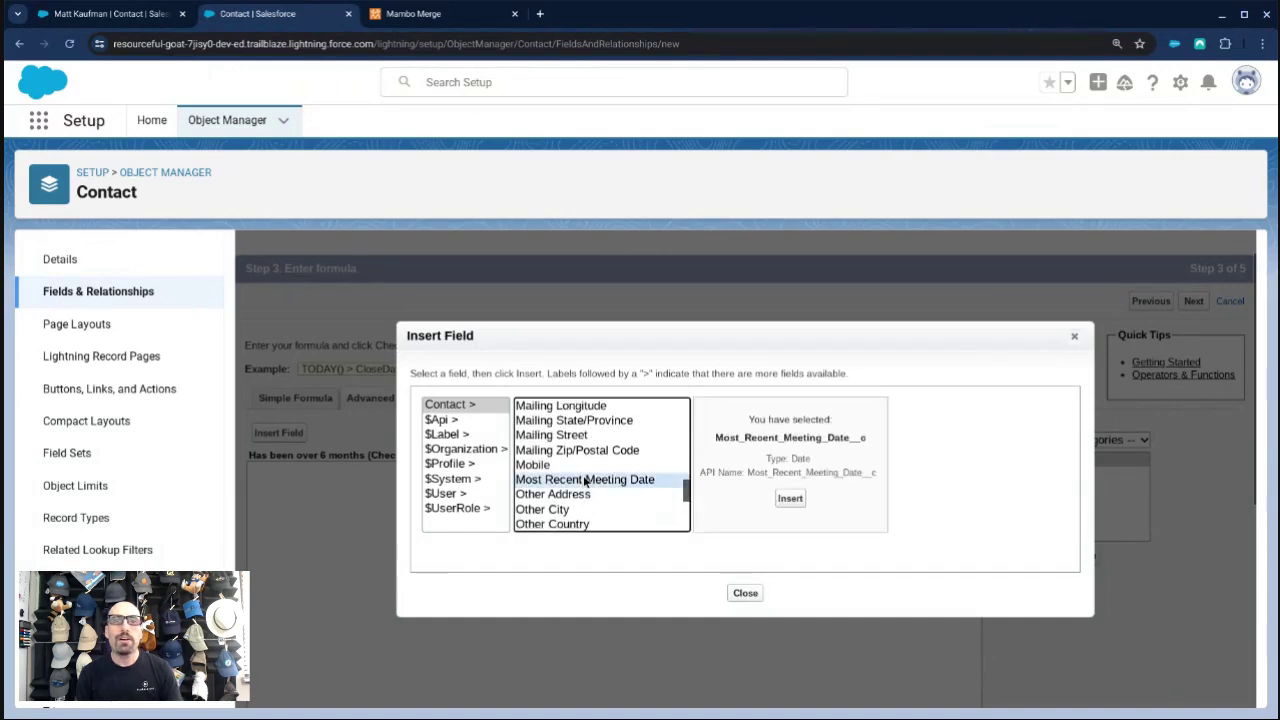
click(790, 498)
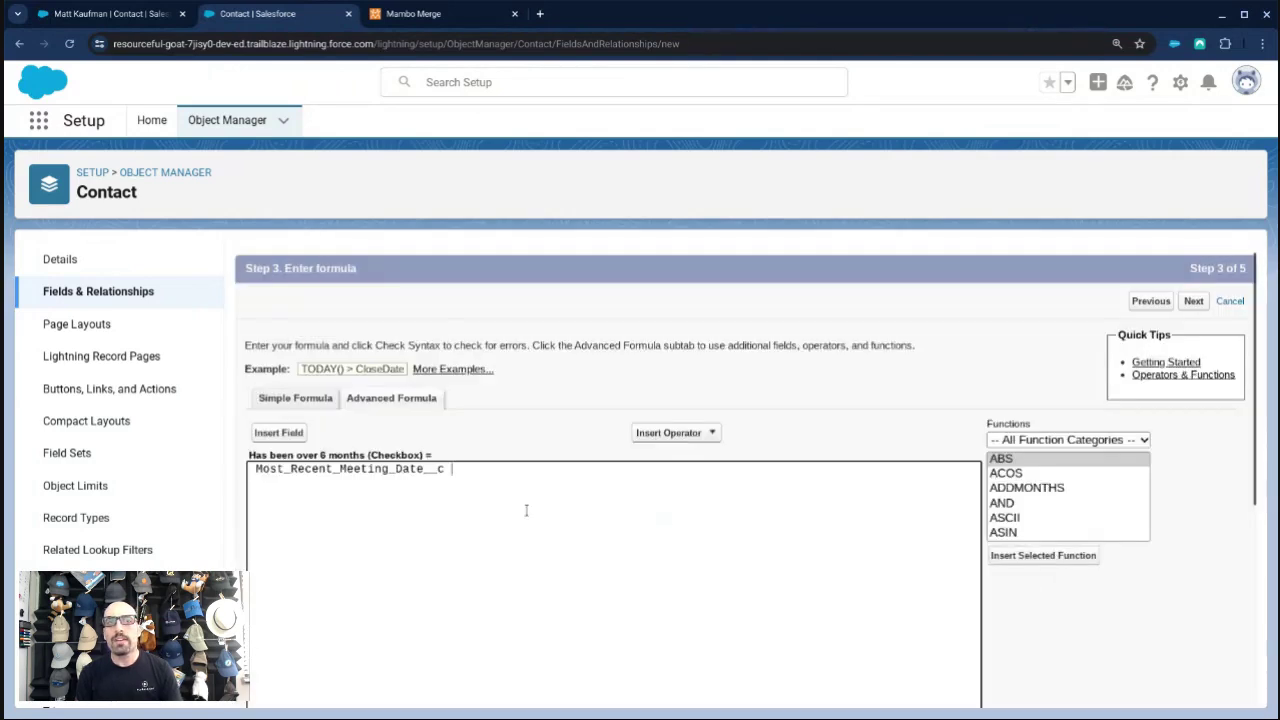
Subtract the meeting date from today and enclose it in parentheses: (TODAY() - Most_Recent_Meeting_Date__c ).
click(253, 470)
text(TODAY())
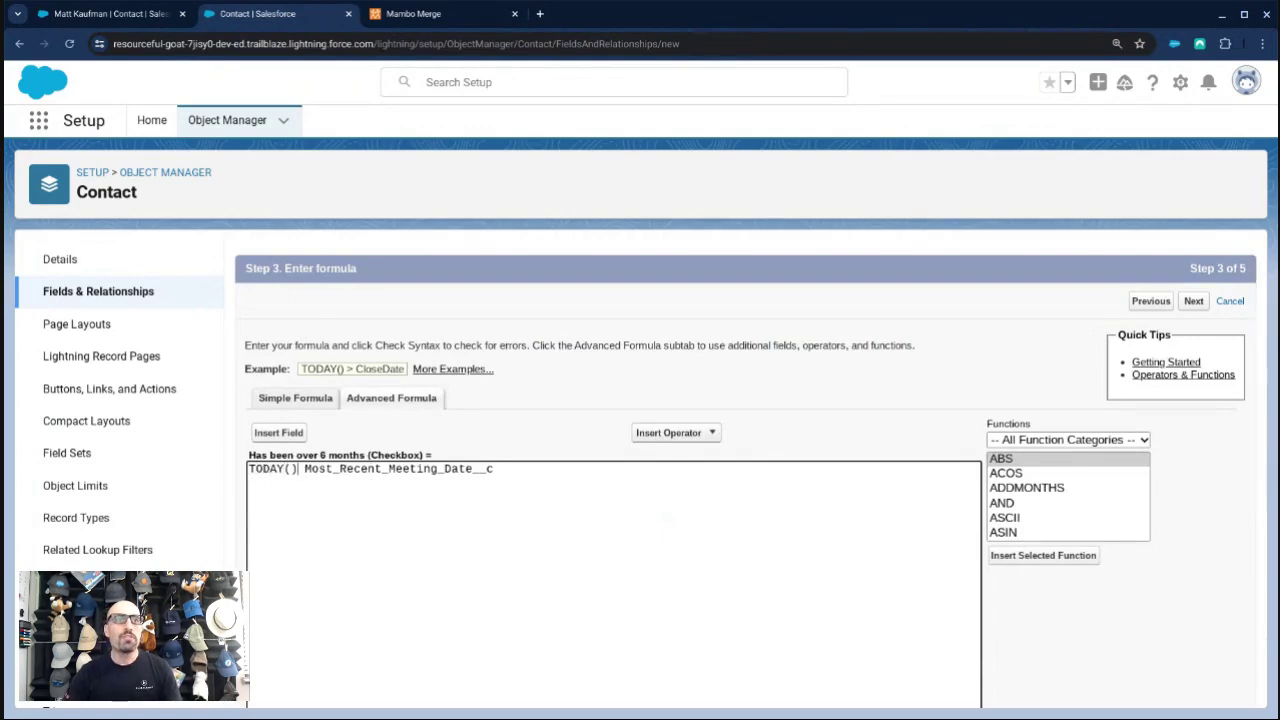
text( -)
text( ))
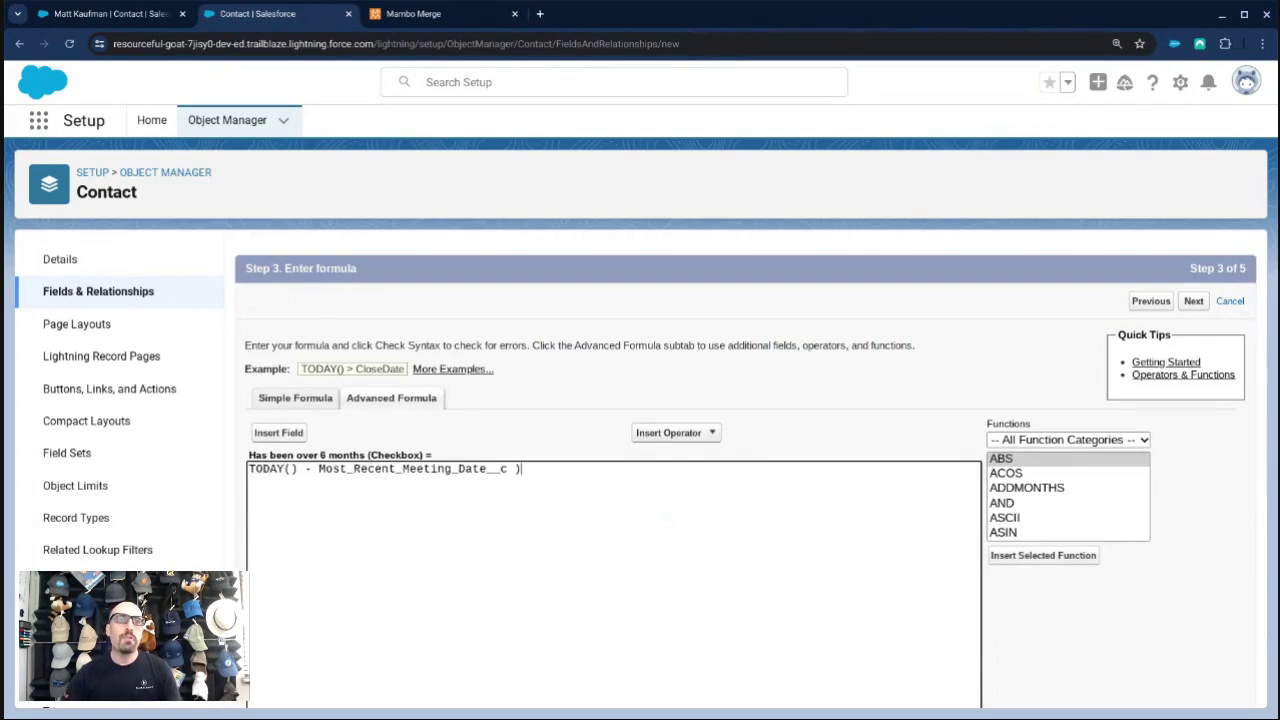
key(Home)
text(()
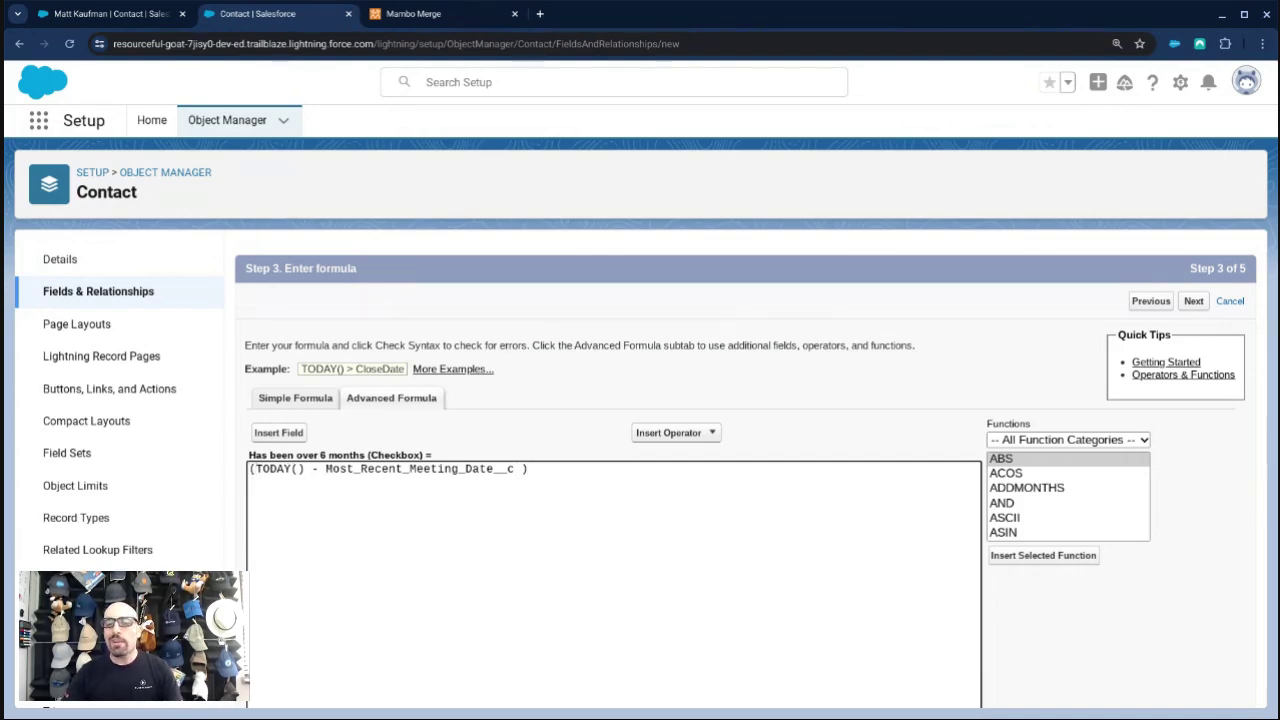
Try dividing the date difference by 30 and check the formula's syntax.
text(/)
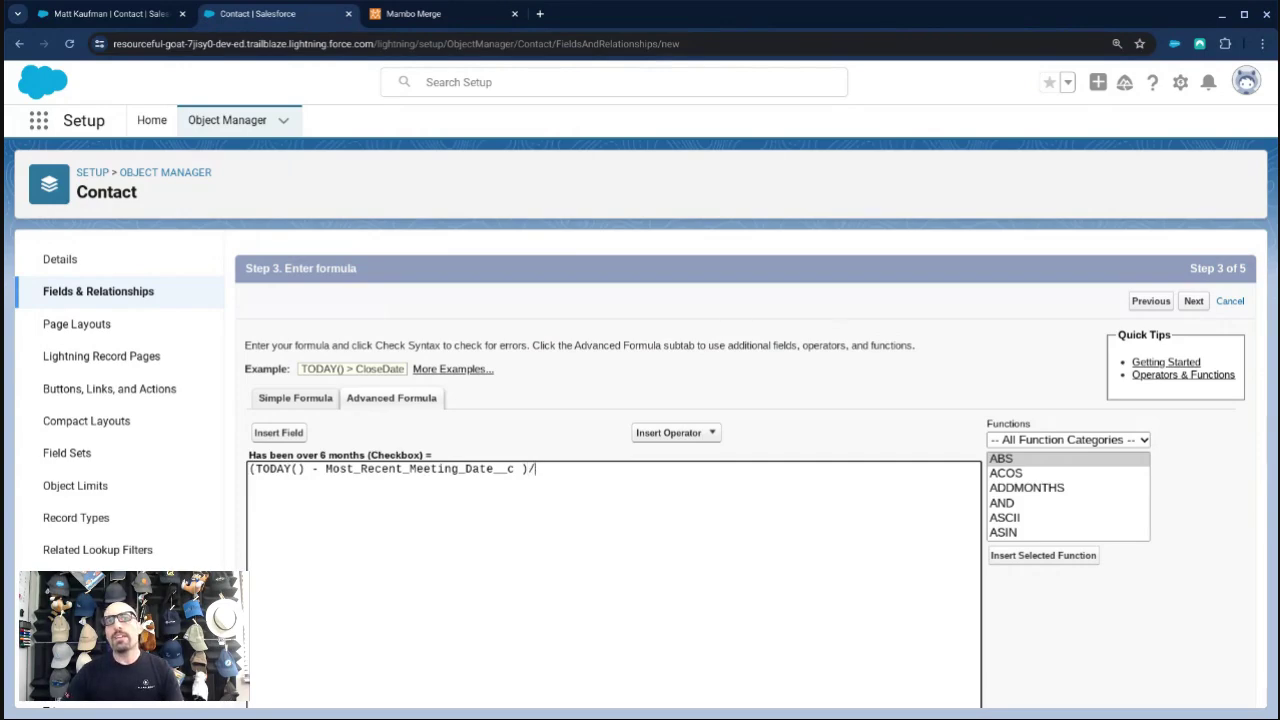
text(30)
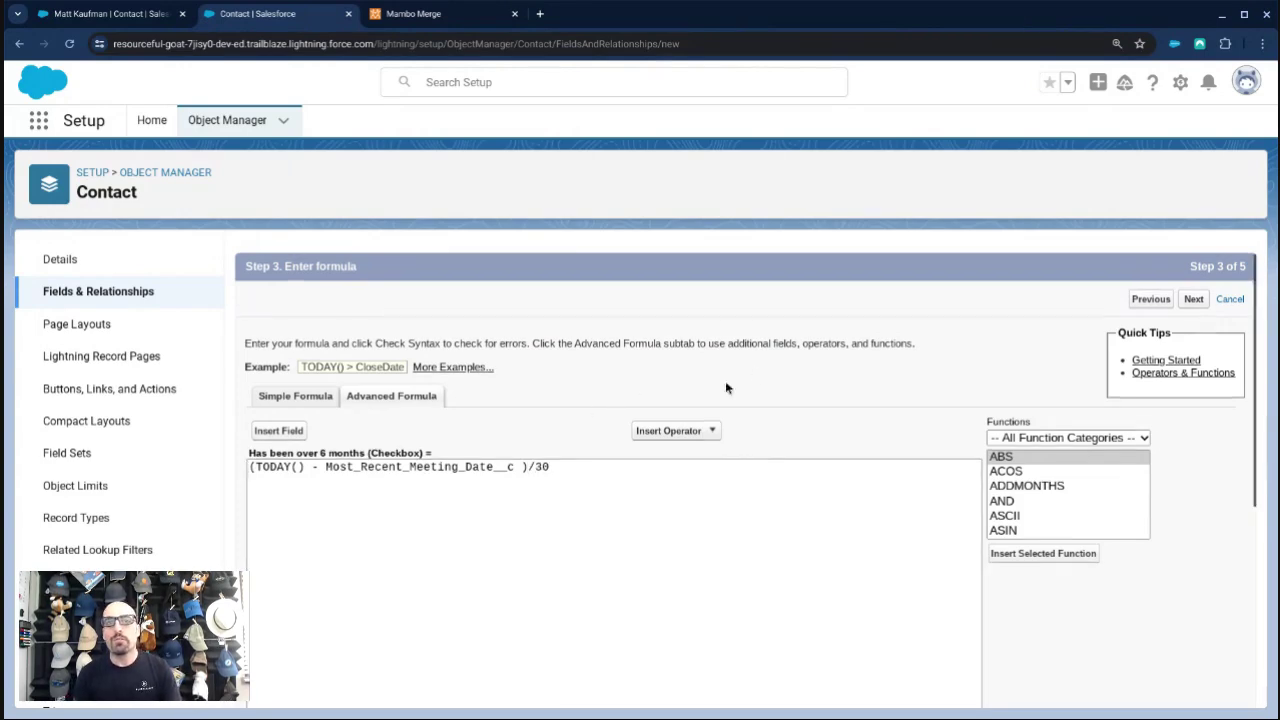
scroll(725, 381, down, 3)
click(281, 493)
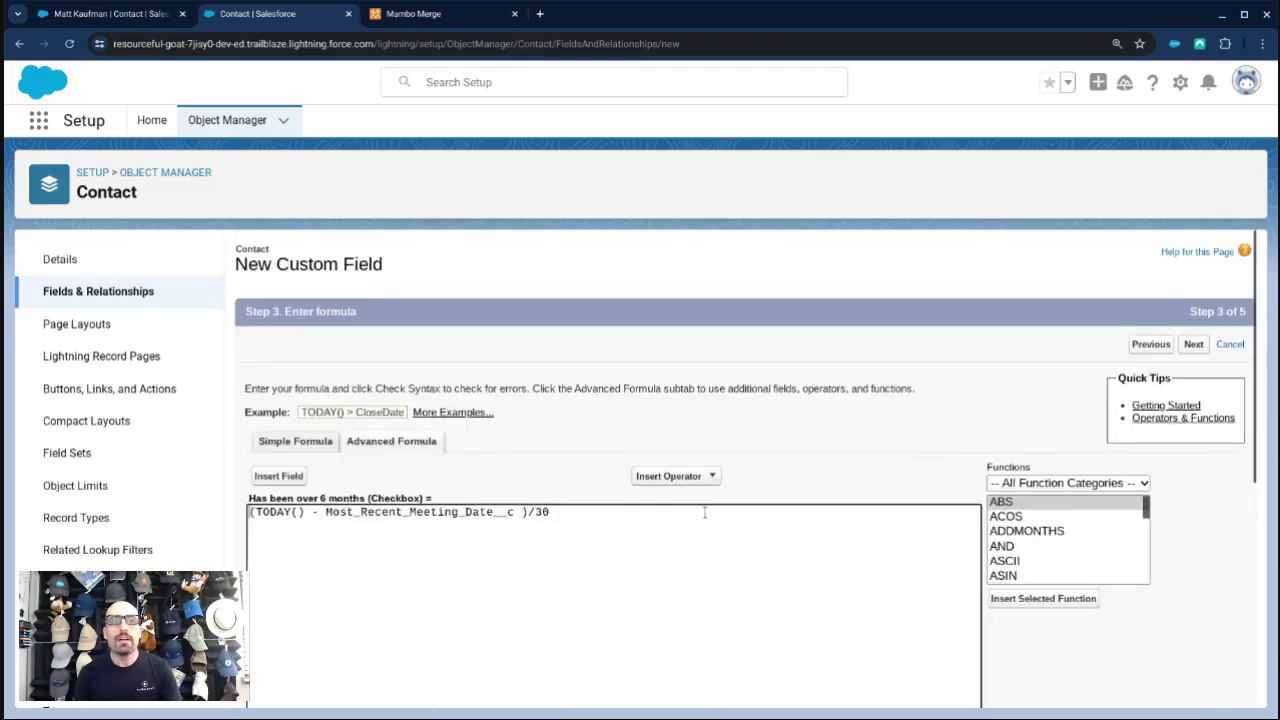
scroll(680, 515, down, 3)
scroll(585, 540, up, 3)
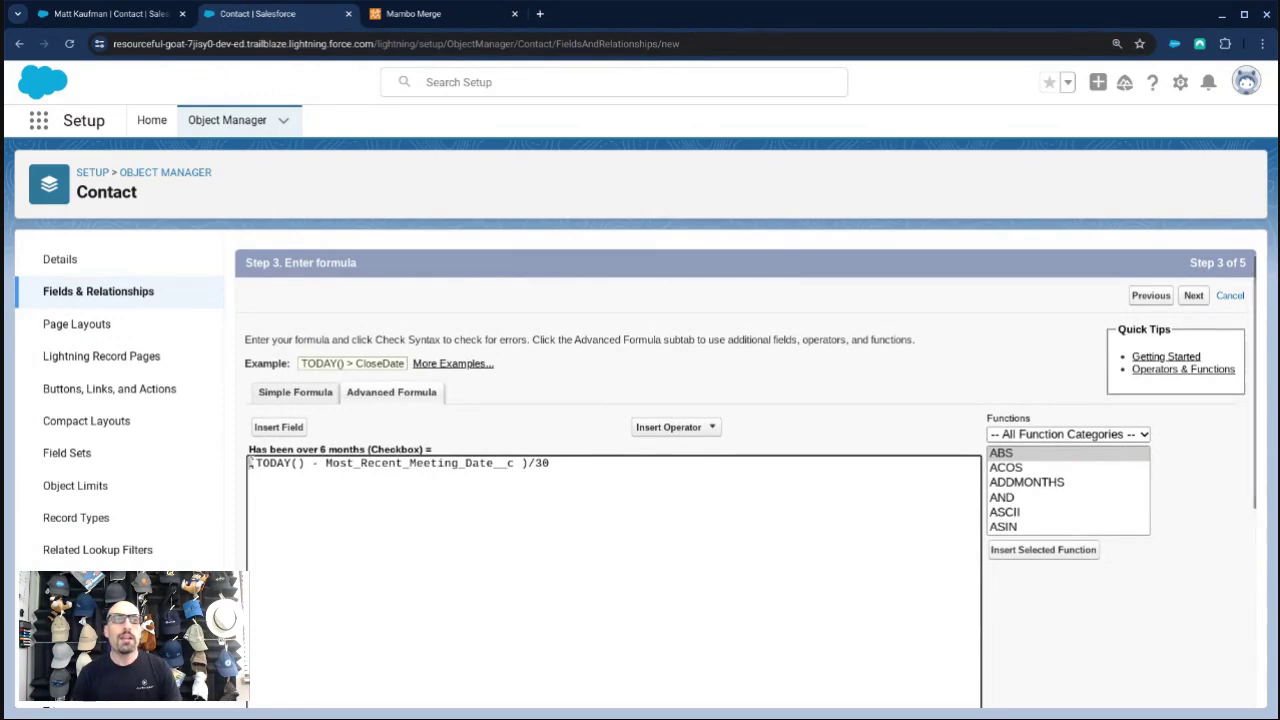
Replace the division by 30 with the comparison >180 and check the formula's syntax.
text(()
key(End)
key(BackSpace)
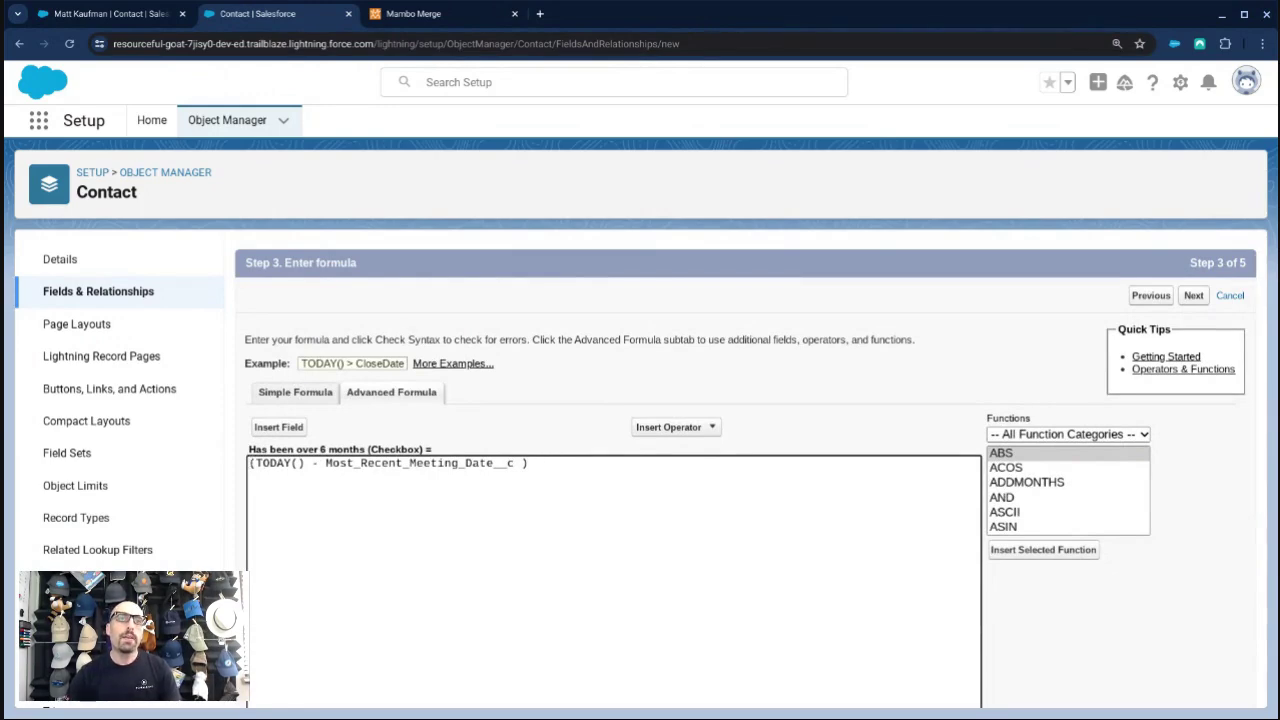
text()>180)
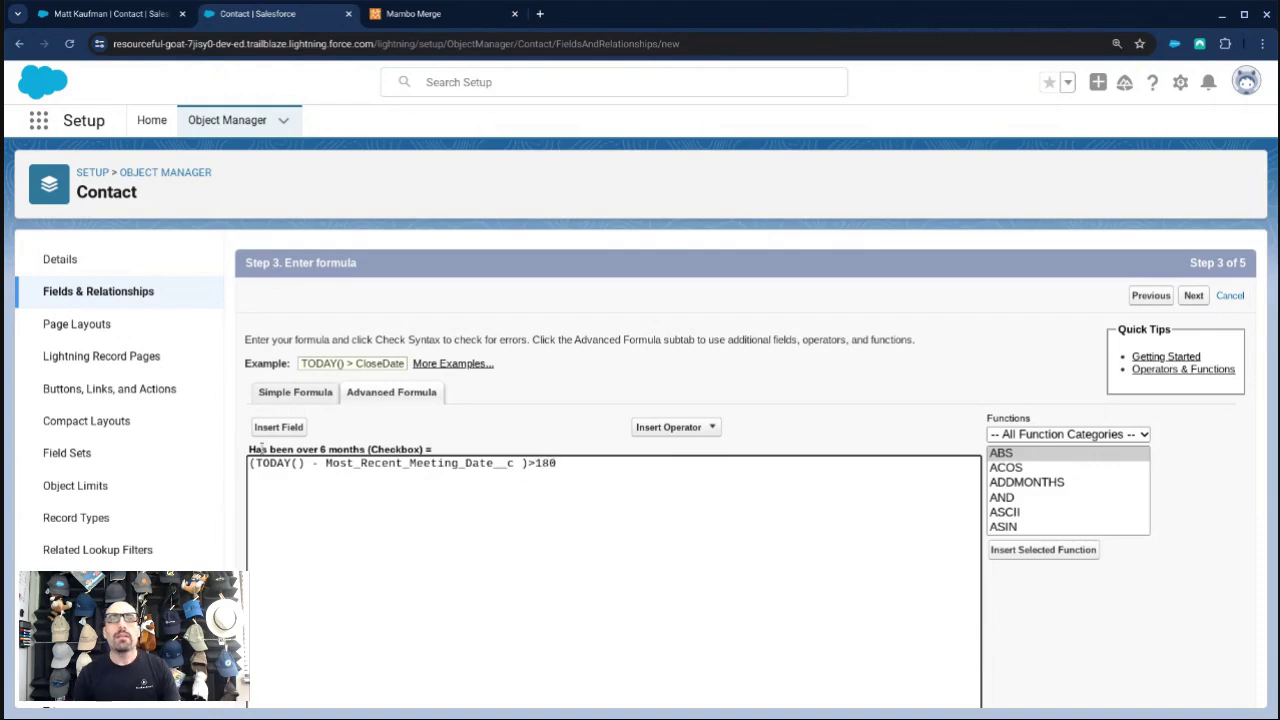
scroll(325, 490, down, 4)
click(286, 430)
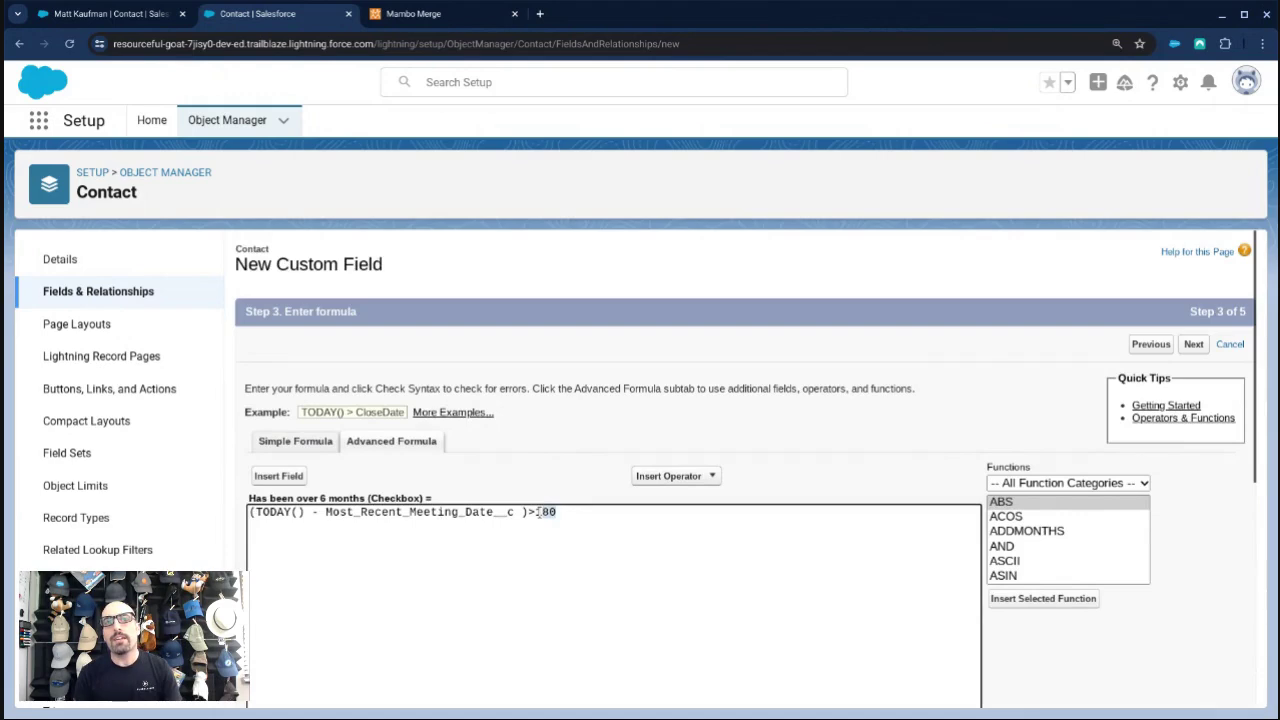
Change the day threshold at the end of the formula to 182.
click(556, 512)
key(BackSpace)
text(2)
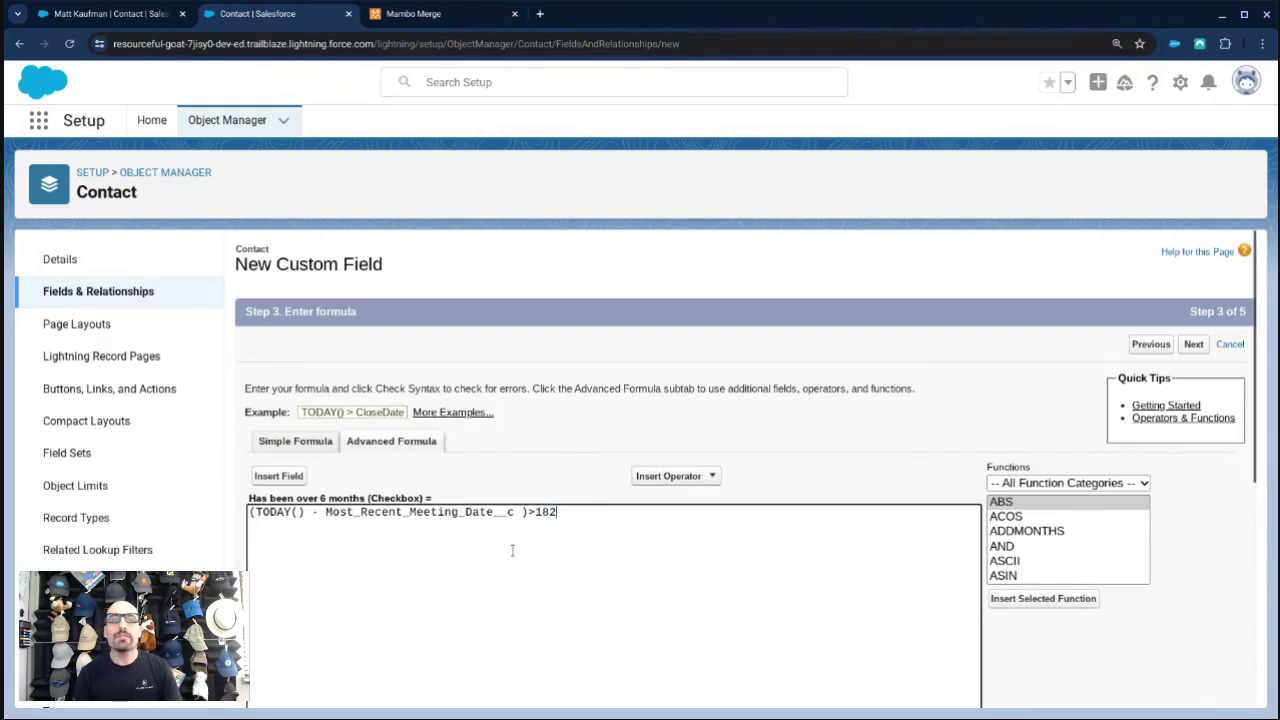
Check the formula's syntax and change its comparison operator to >=.
scroll(512, 550, down, 3)
click(278, 636)
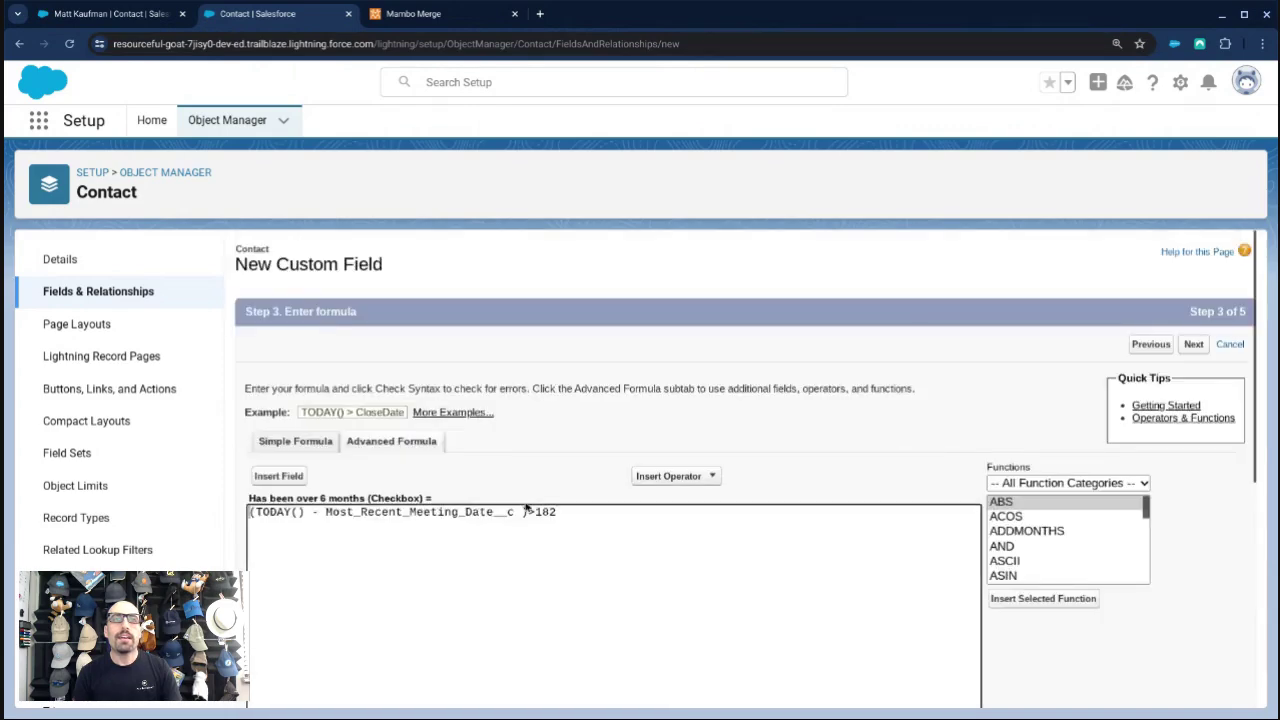
scroll(526, 508, down, 4)
scroll(568, 432, up, 3)
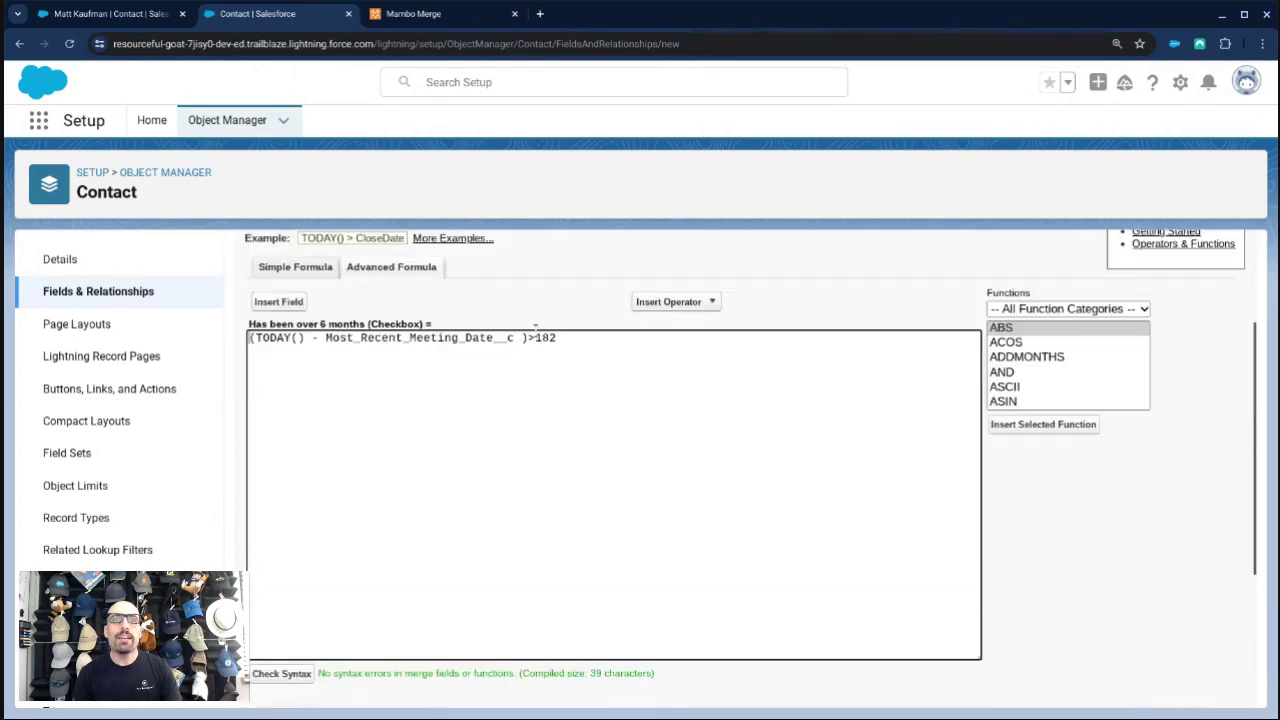
text(=)
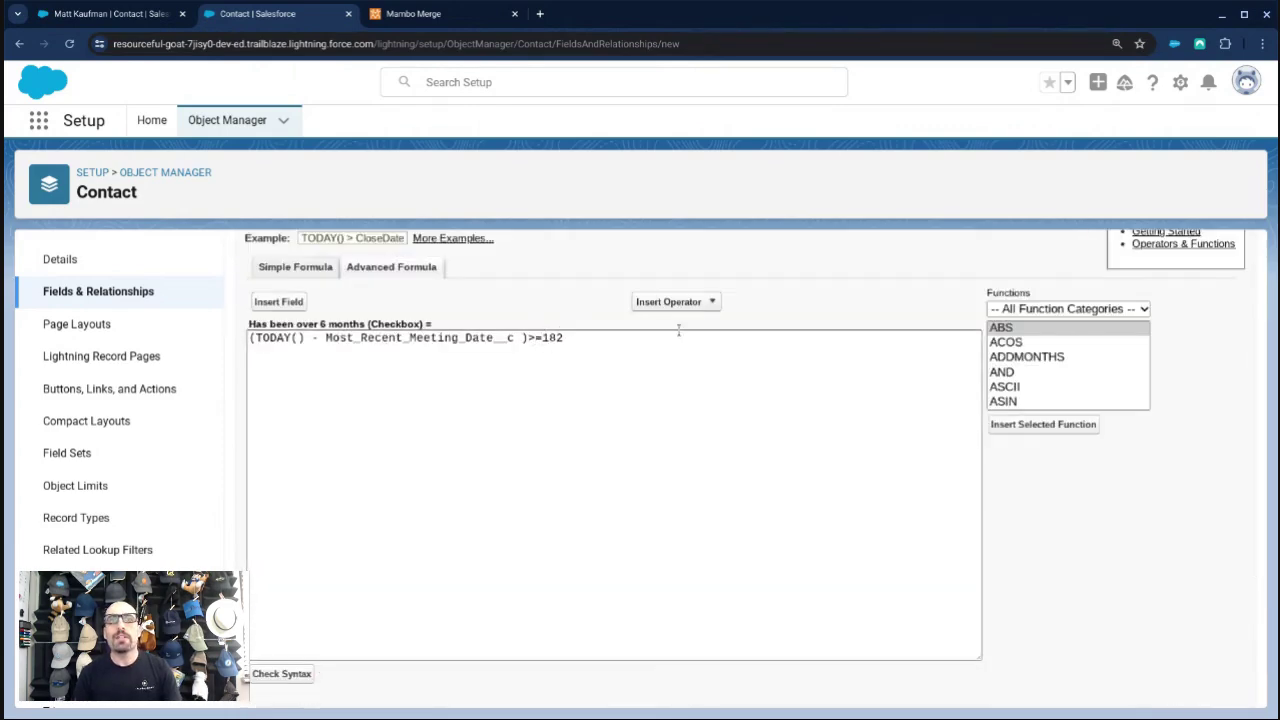
Save the Has been over 6 months field on all Contact page layouts and begin another custom field.
scroll(743, 385, up, 1)
scroll(829, 423, up, 1)
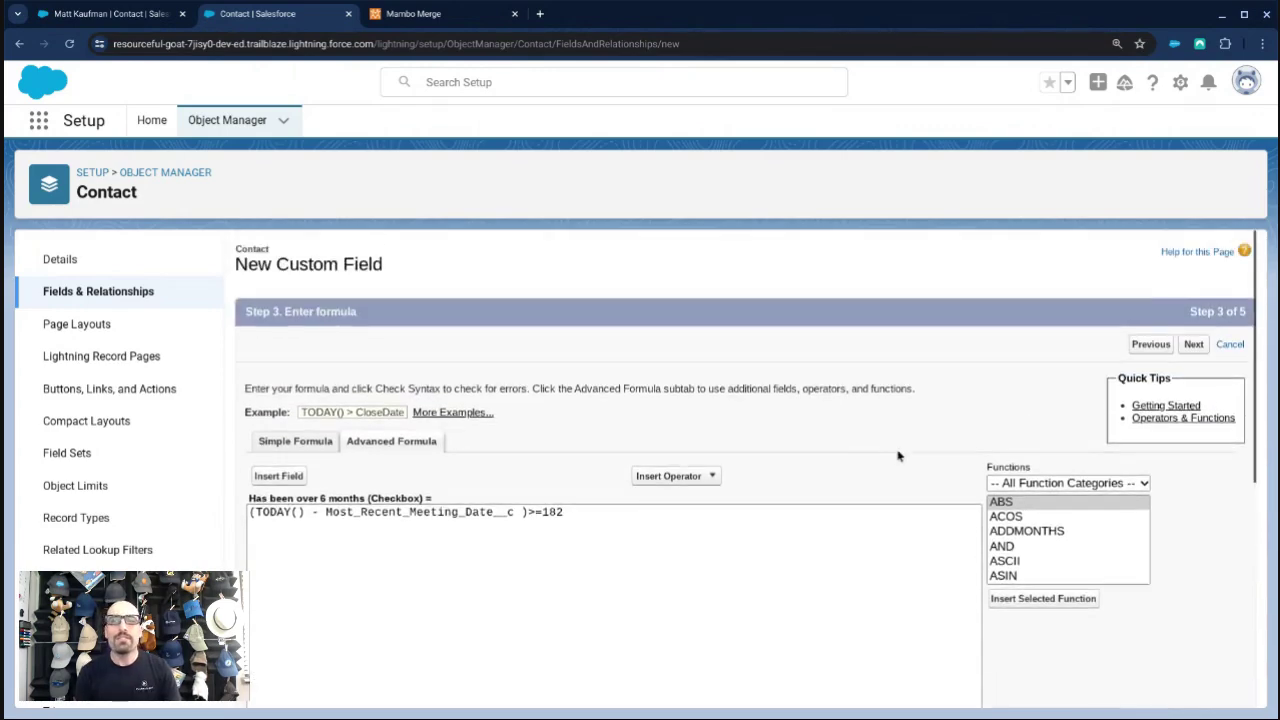
click(1190, 344)
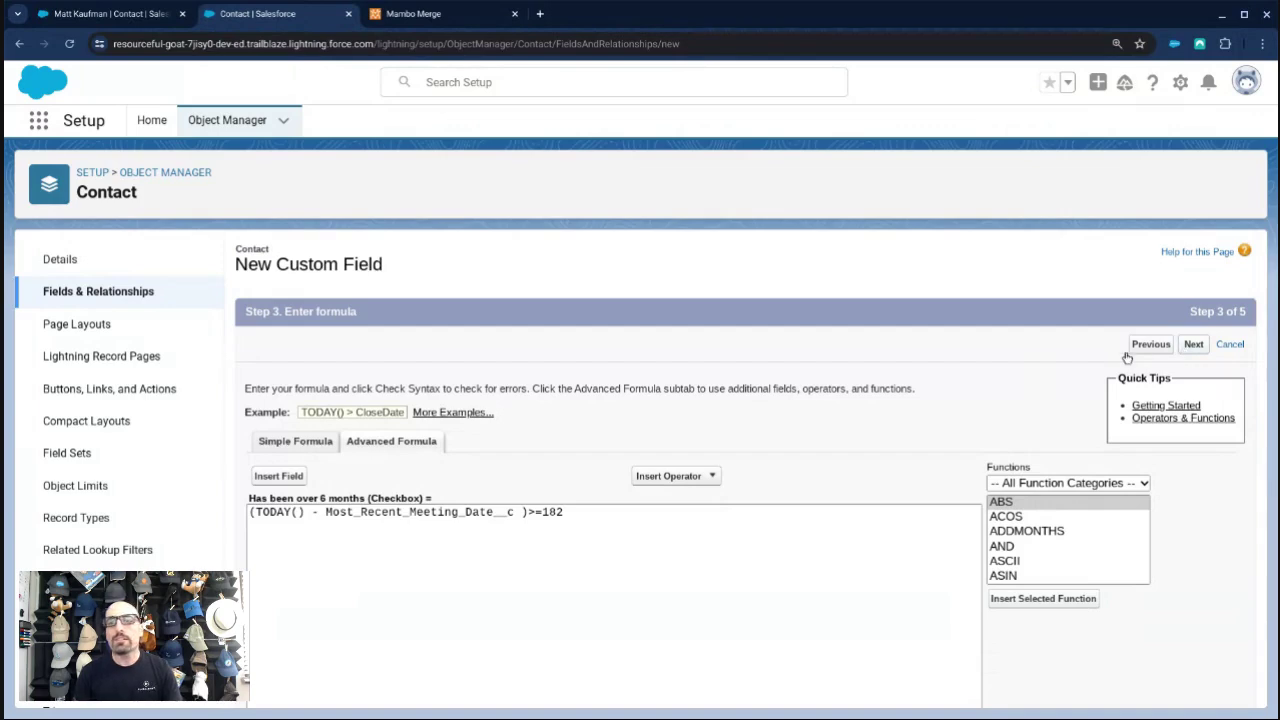
click(1205, 346)
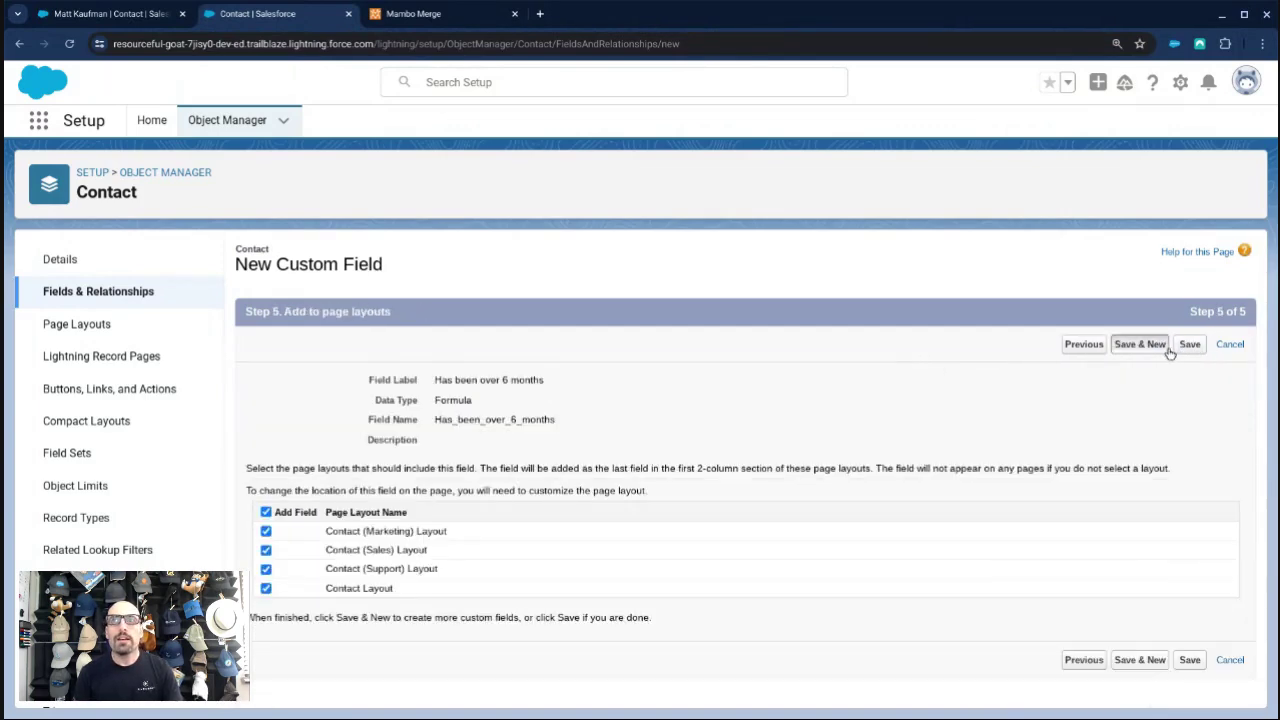
click(1166, 346)
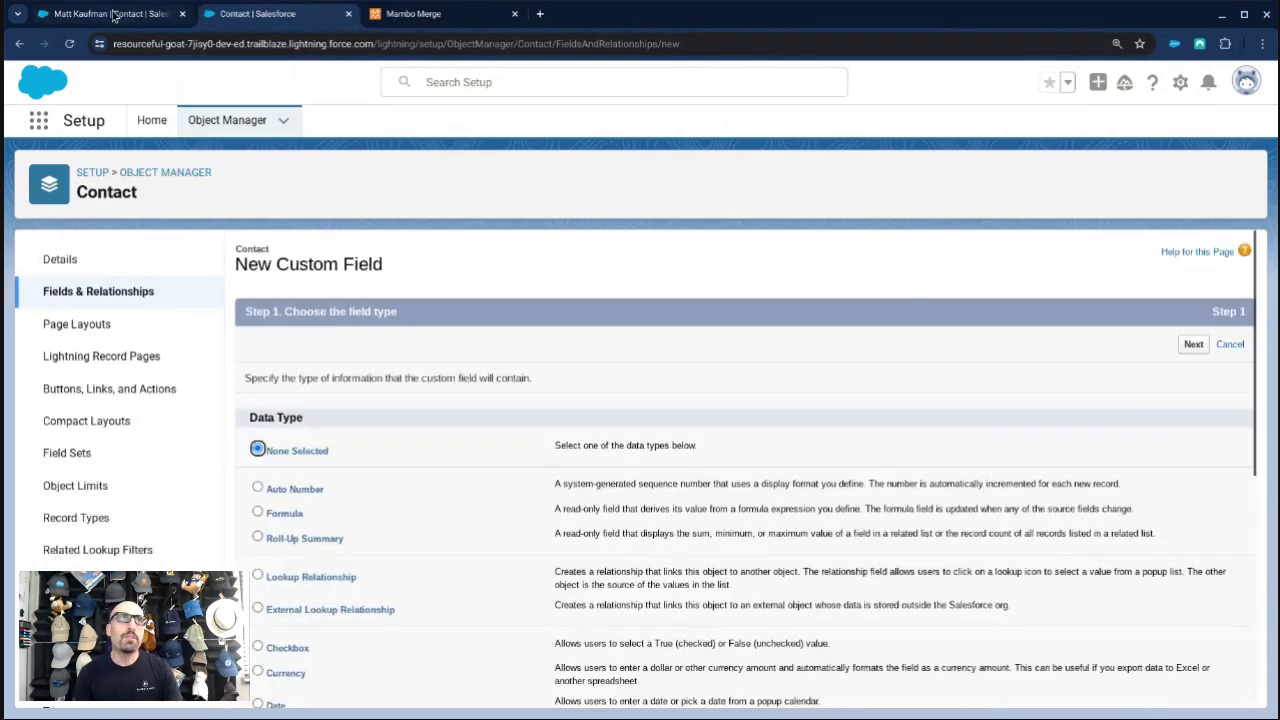
Switch to the contact record's details and open the browser's developer tools.
click(110, 13)
click(140, 300)
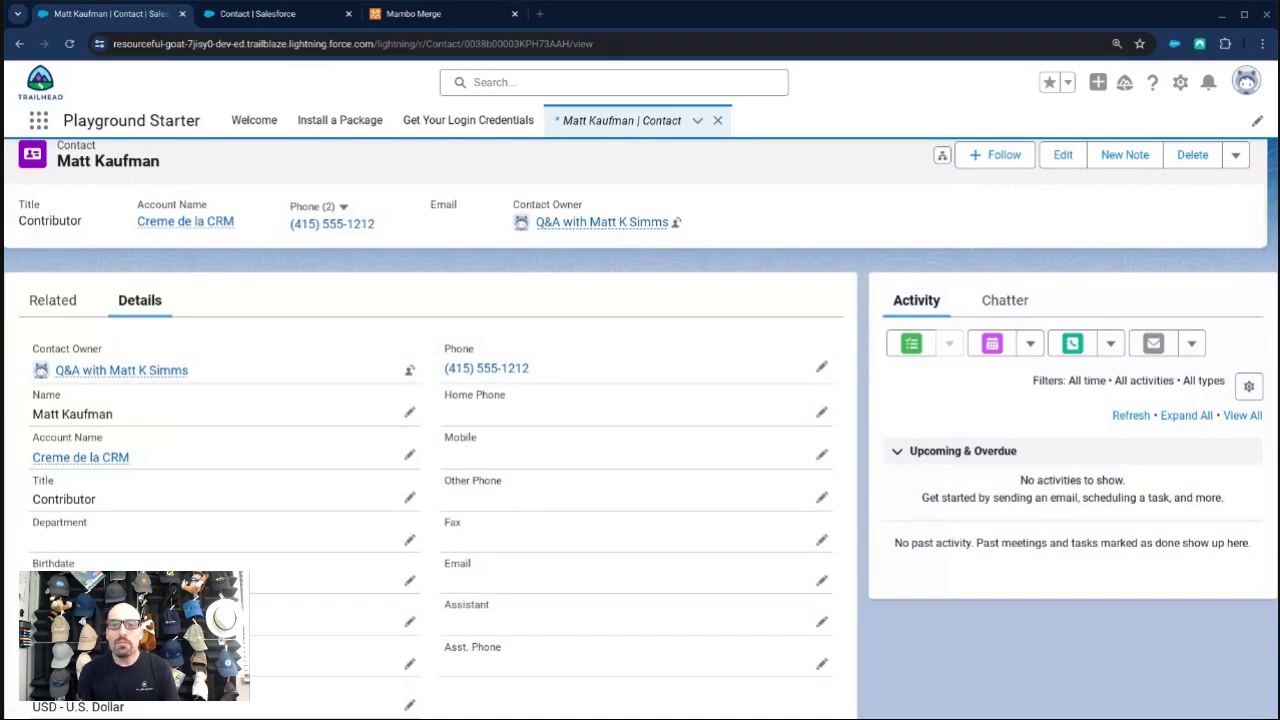
key(F12)
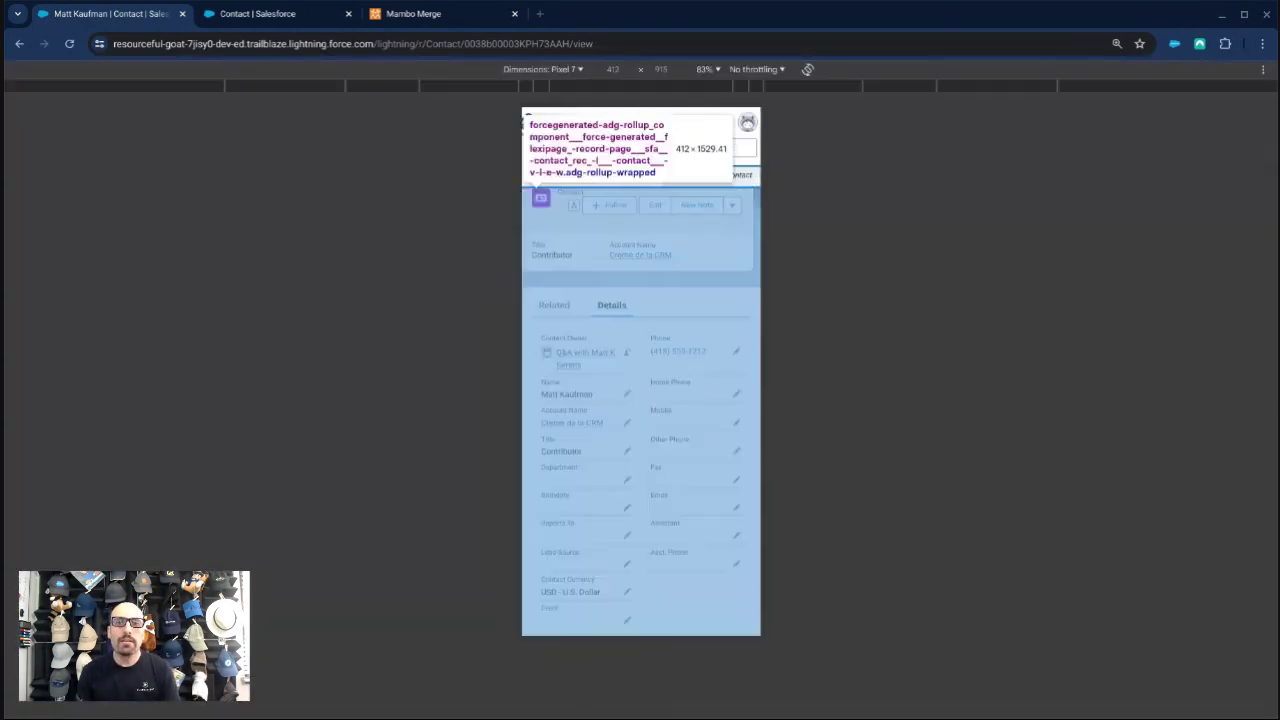
key(F12)
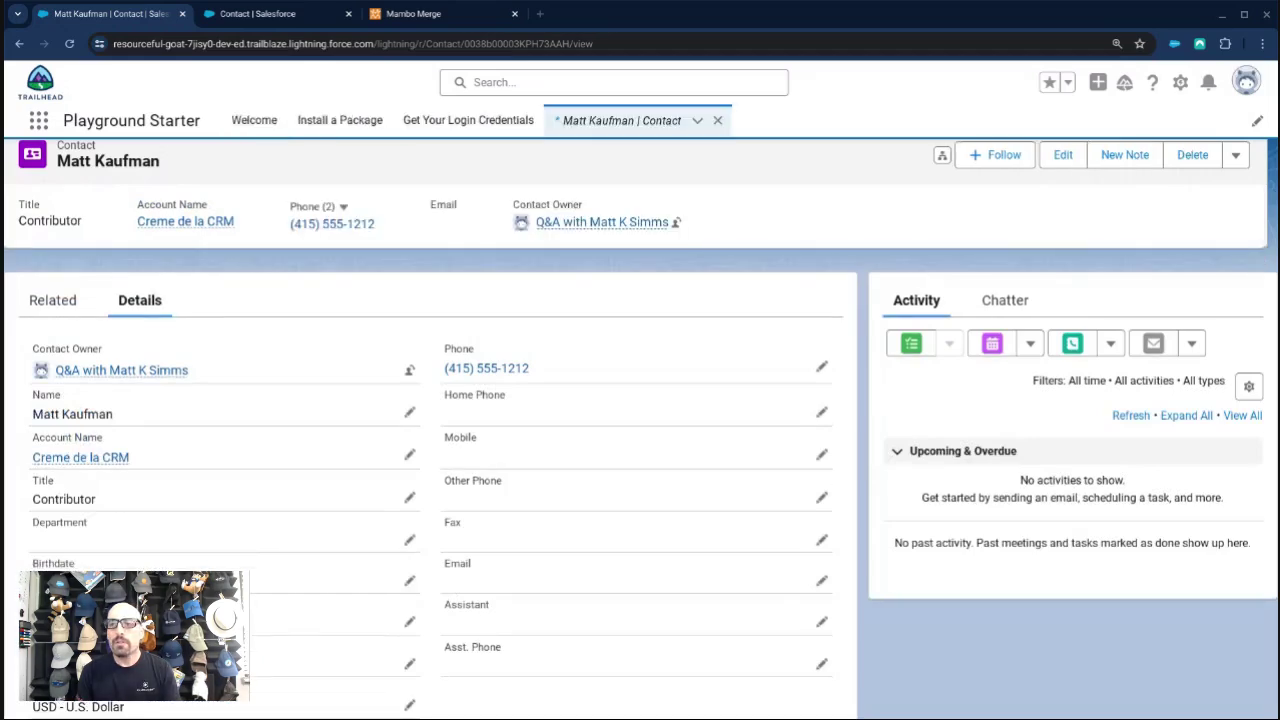
key(F12)
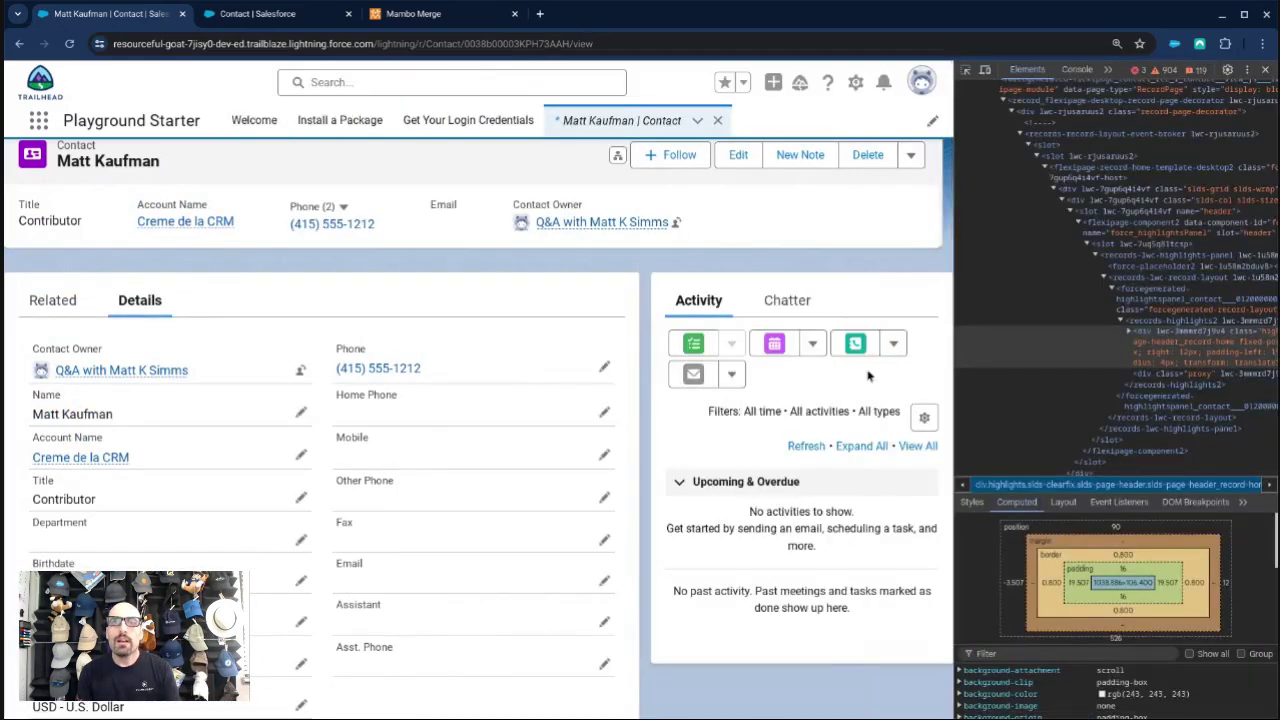
Reload the contact record's page.
click(853, 86)
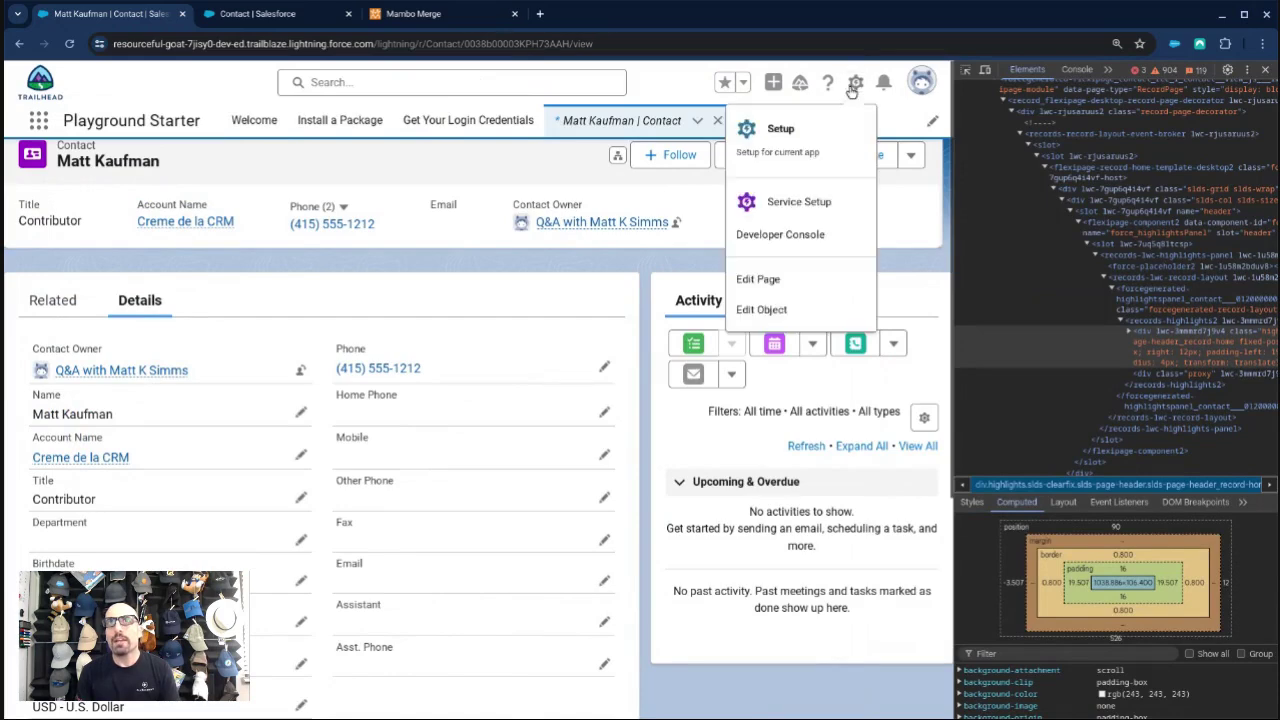
click(921, 82)
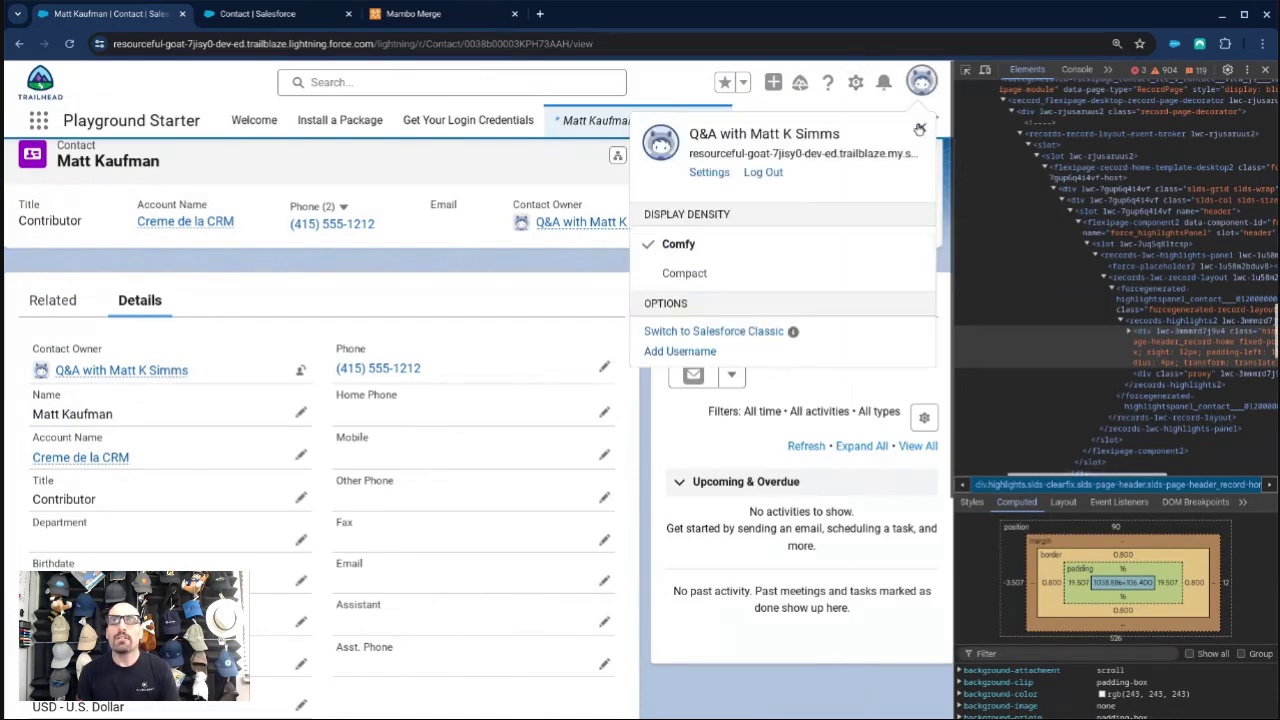
click(571, 277)
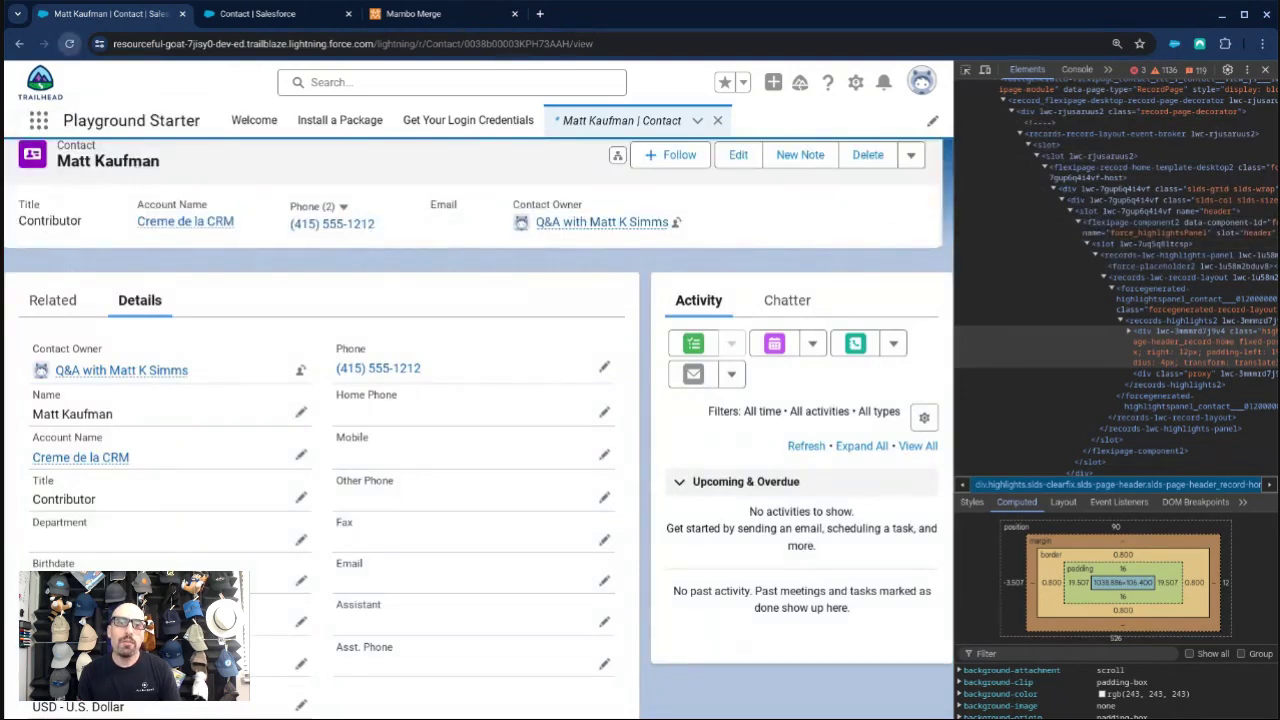
key(ctrl+r)
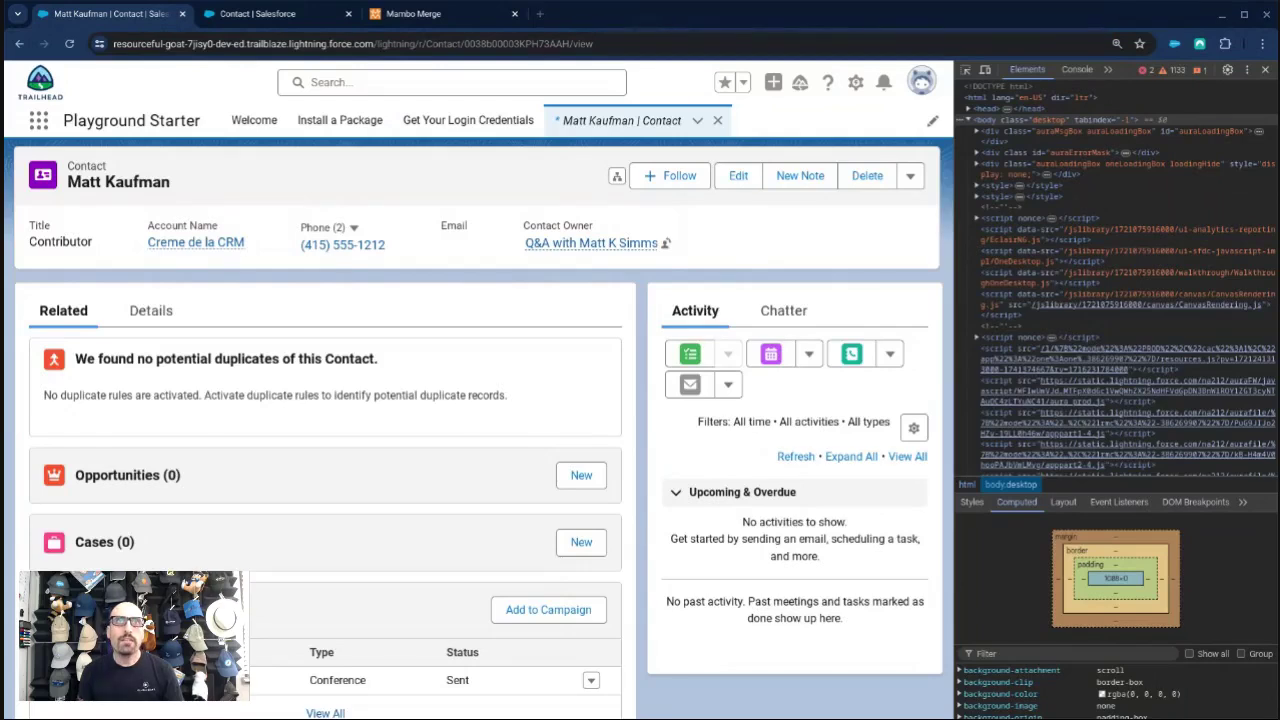
View the saved screenshot of the browser's reload options in its own tab and close the empty tab.
key(ctrl+t)
drag(603, 716, 678, 550)
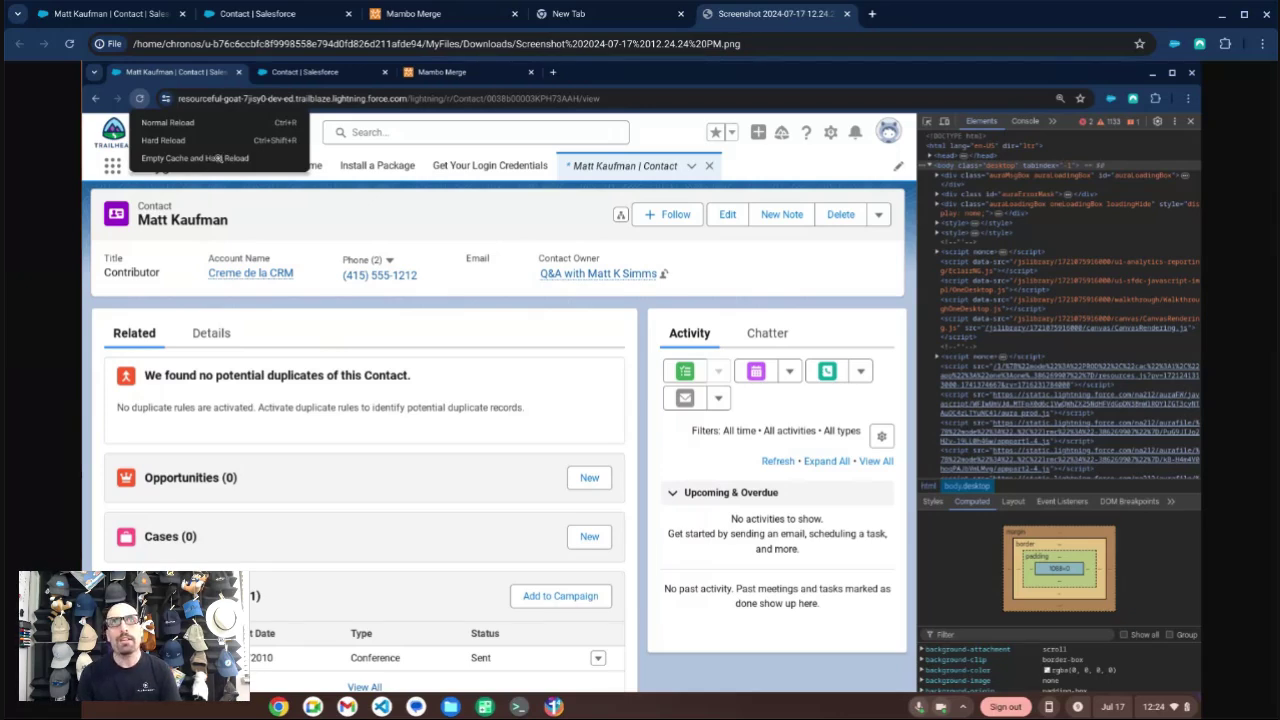
click(680, 14)
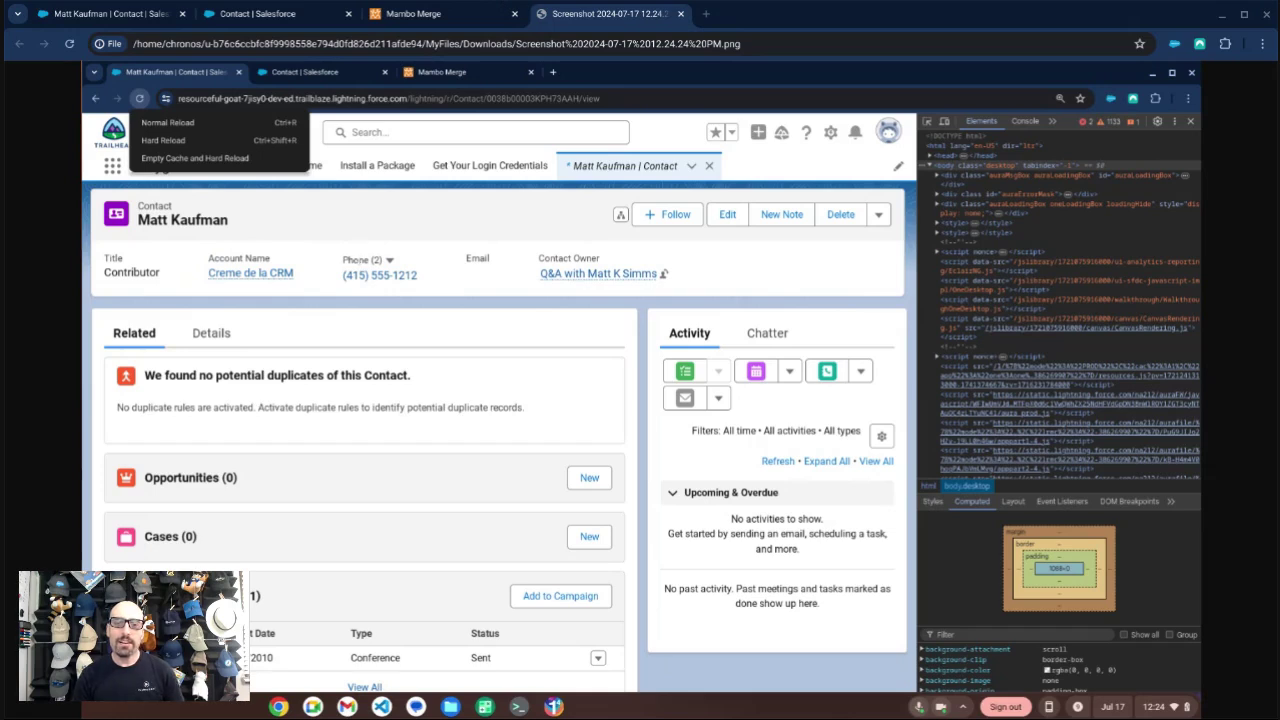
Return to the contact record and examine Most Recent Meeting Date and Has been over 6 months in its details.
click(298, 14)
click(137, 15)
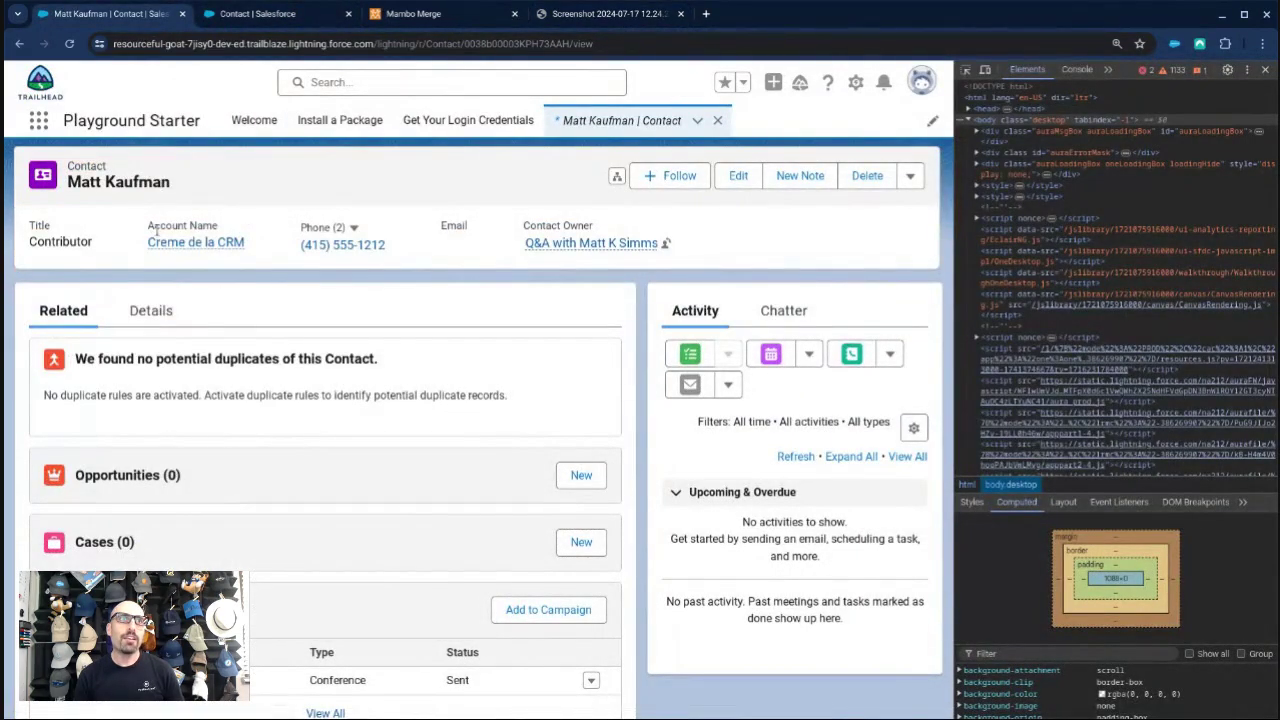
click(151, 310)
scroll(284, 367, down, 3)
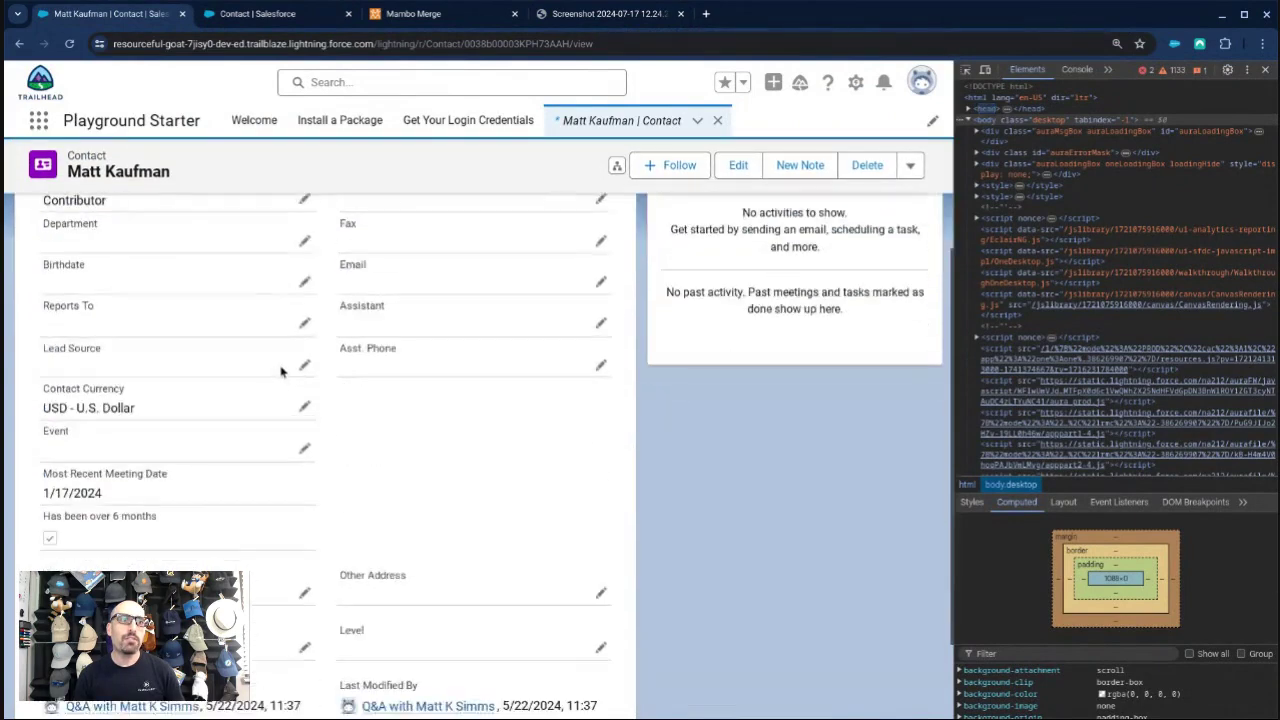
scroll(280, 378, down, 1)
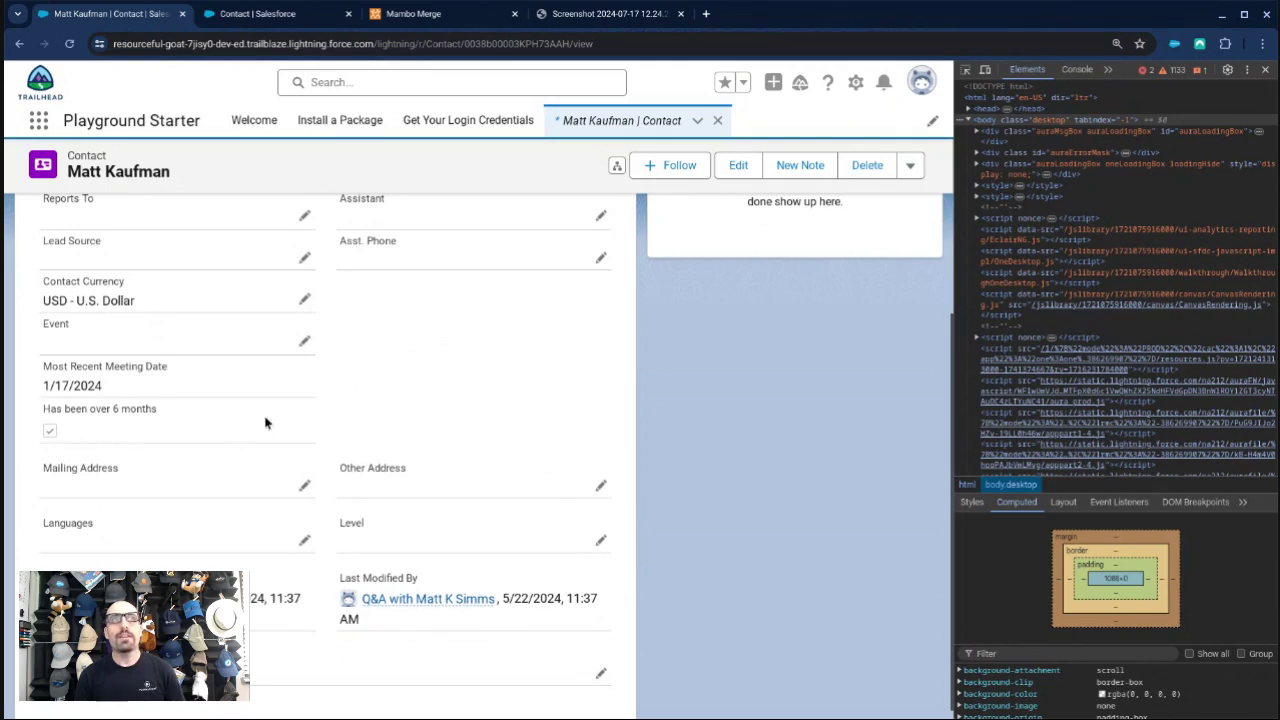
Set the date of the contact's related meeting M-0000001 to 3/13/2024, save it, and check the contact's meeting fields.
scroll(265, 422, up, 5)
click(63, 240)
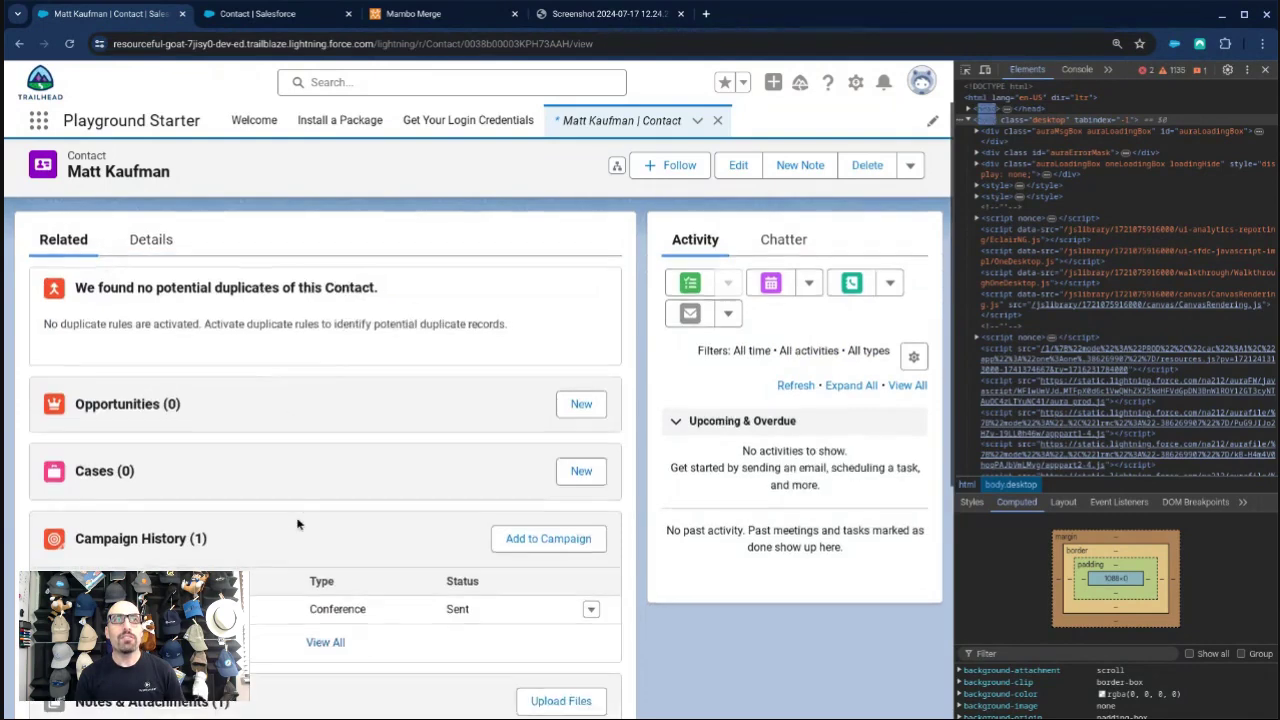
scroll(297, 524, down, 3)
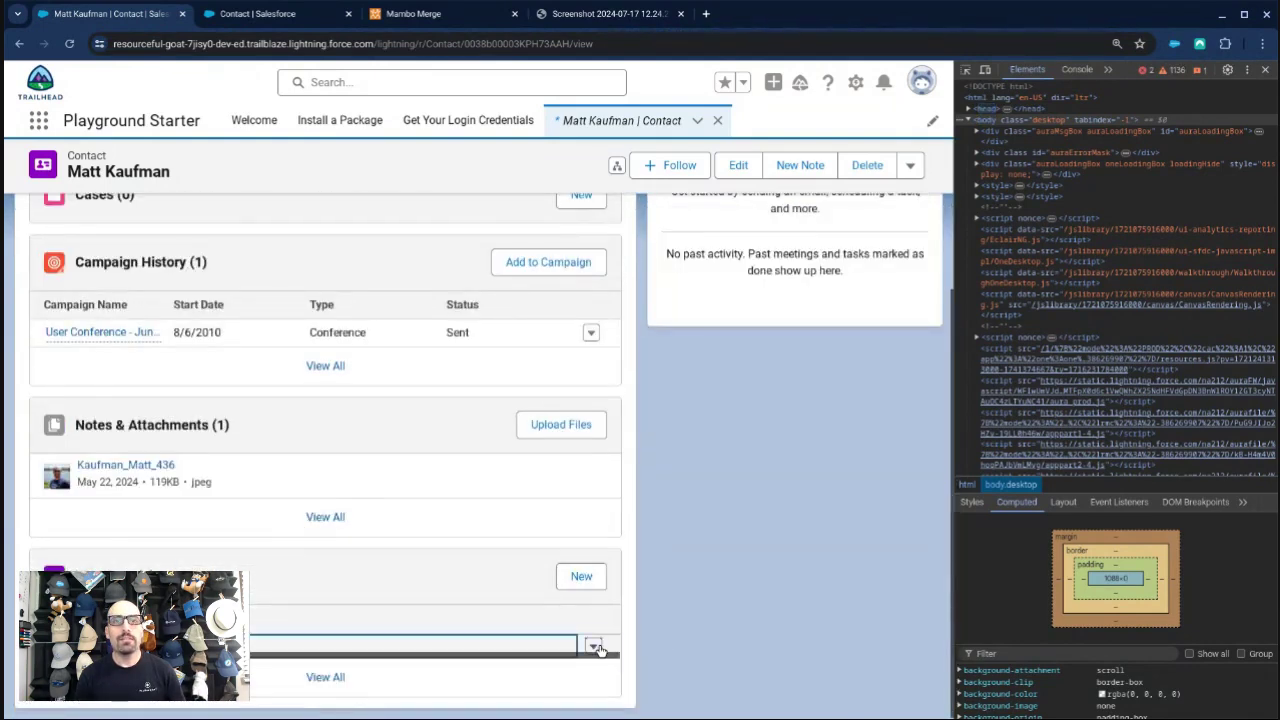
click(594, 647)
click(545, 658)
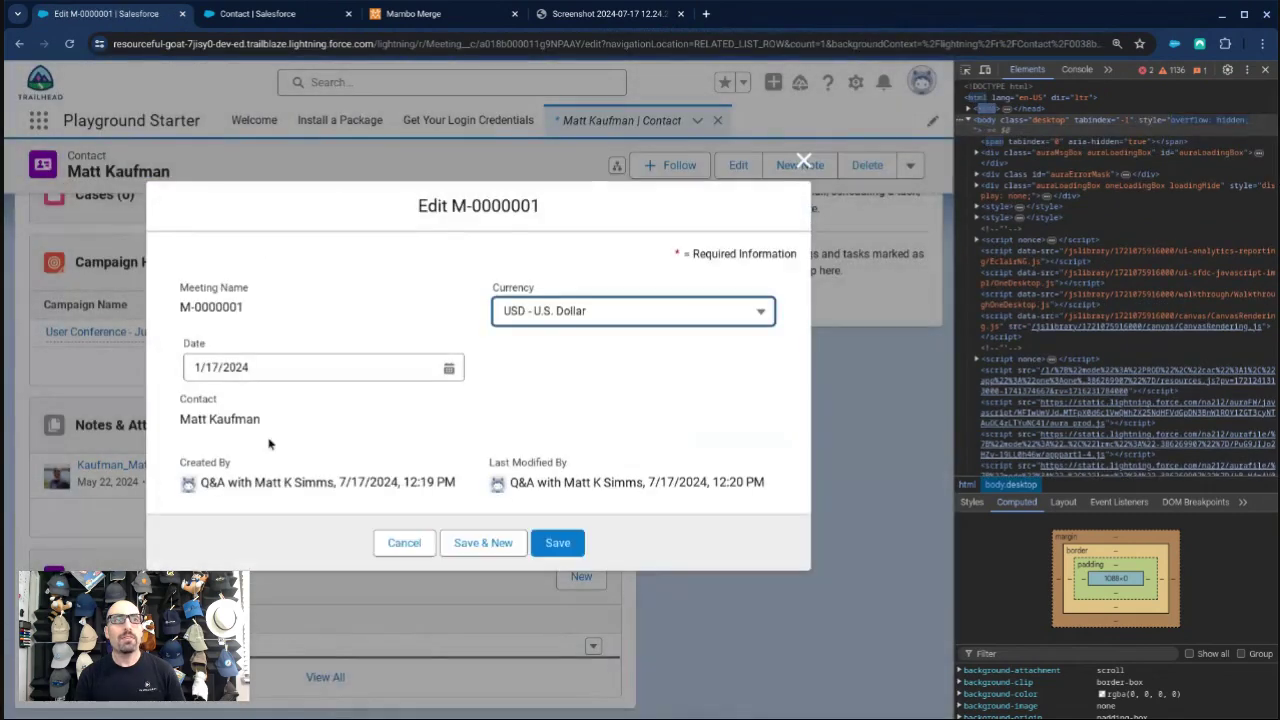
click(262, 367)
click(392, 401)
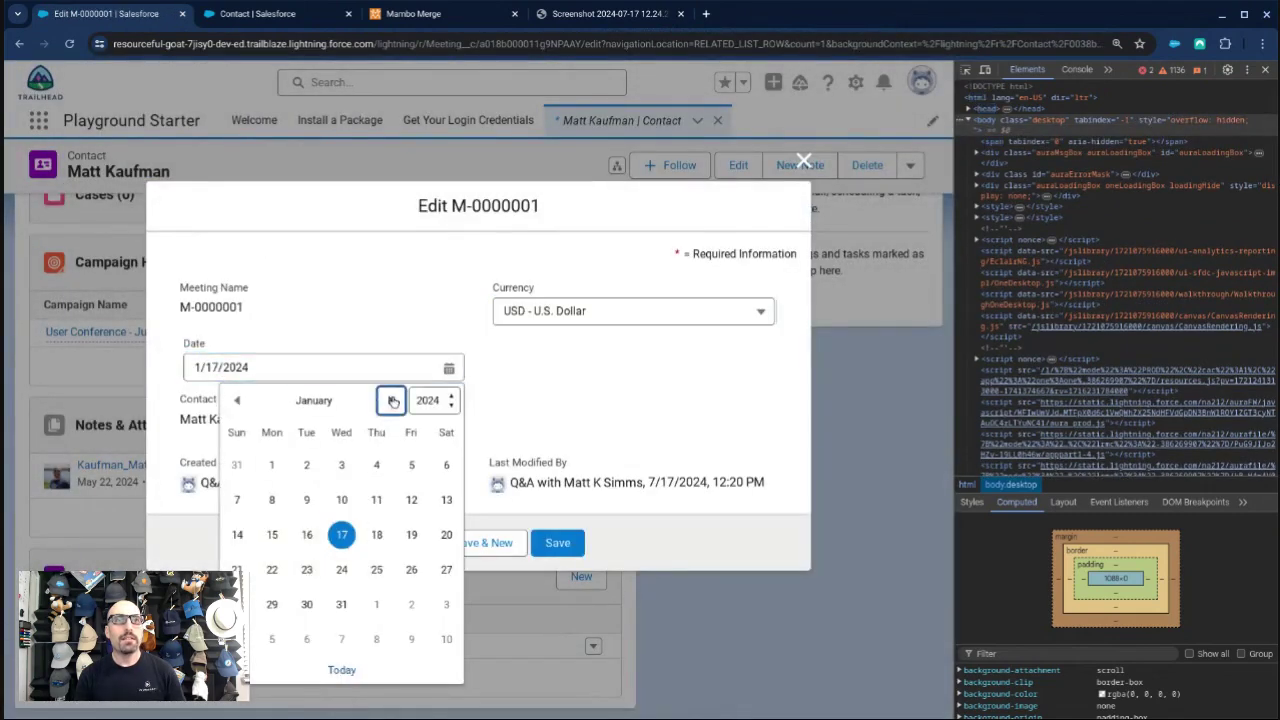
click(392, 401)
click(392, 401)
click(341, 534)
click(570, 545)
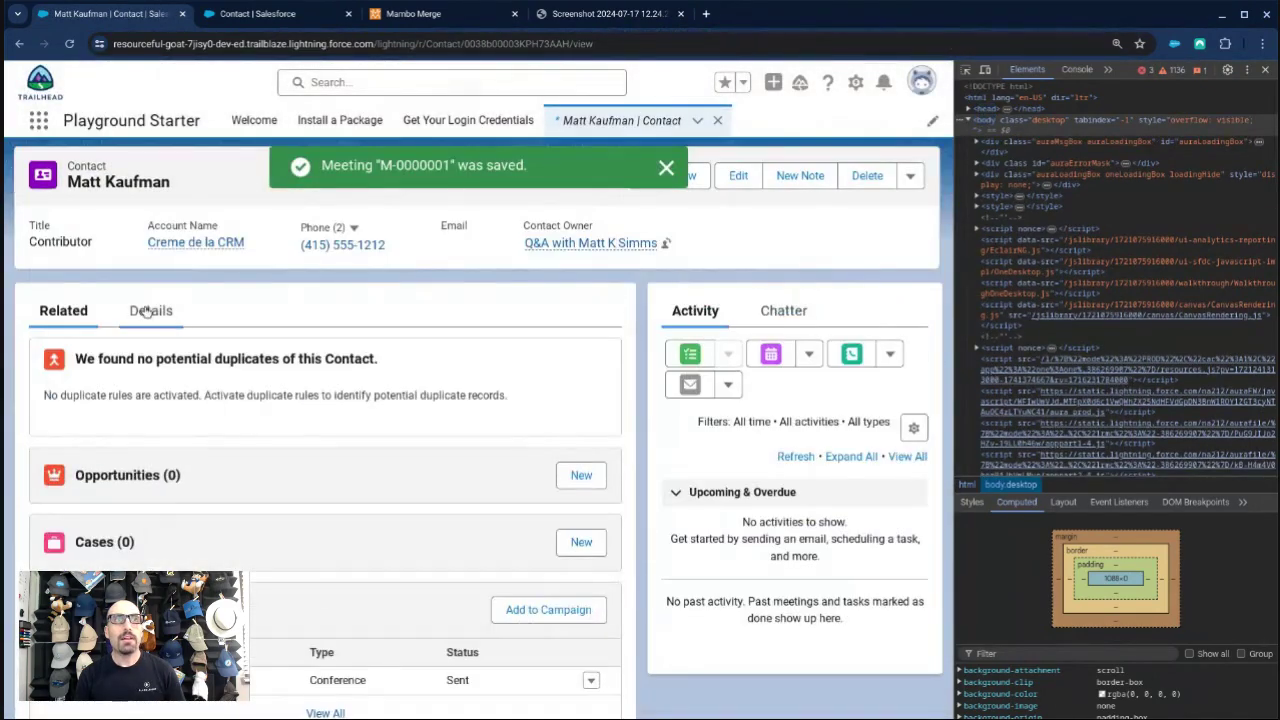
click(145, 312)
scroll(225, 340, down, 5)
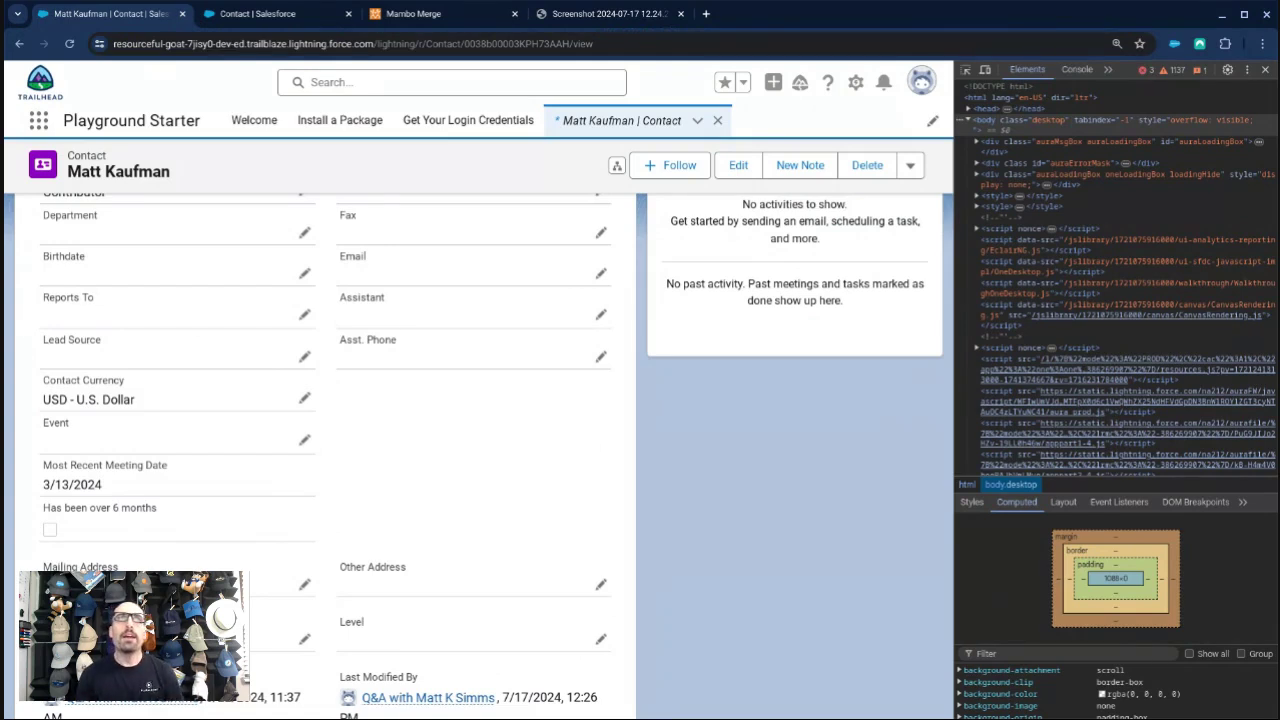
Return to the Contact setup and start a new formula field labelled Months Since Last Meeting.
click(252, 28)
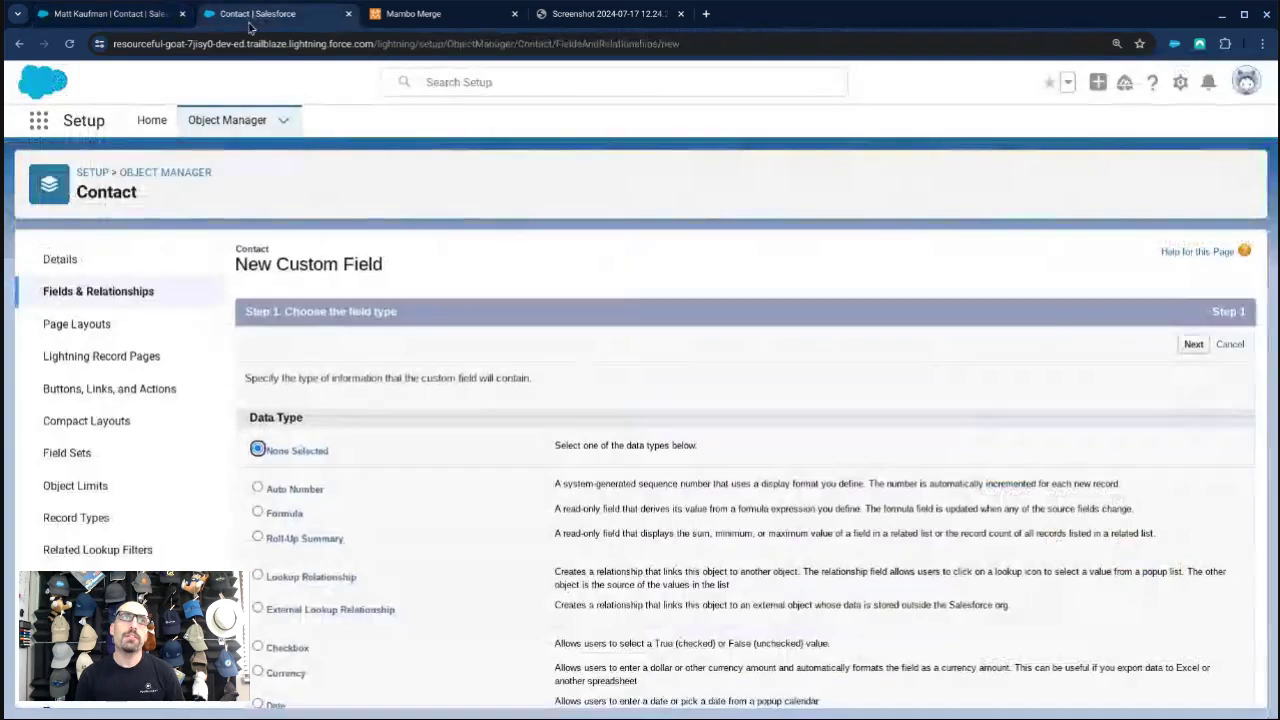
click(285, 514)
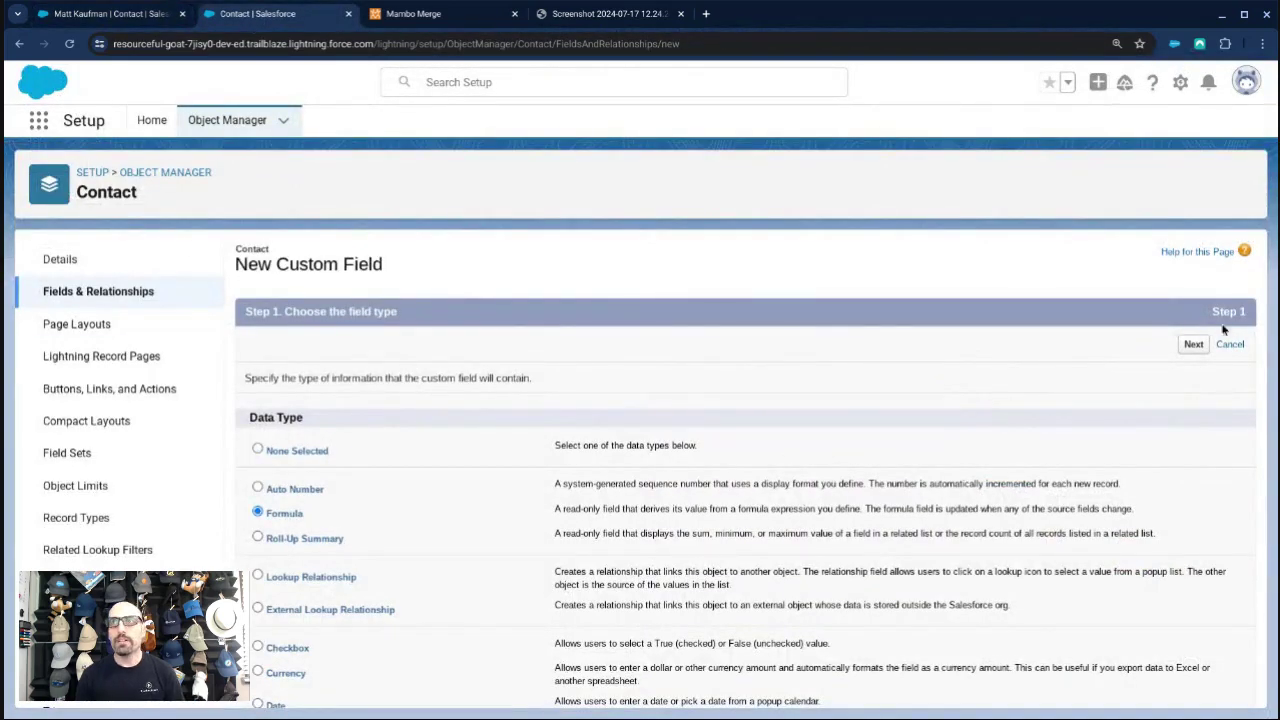
click(1195, 344)
click(467, 380)
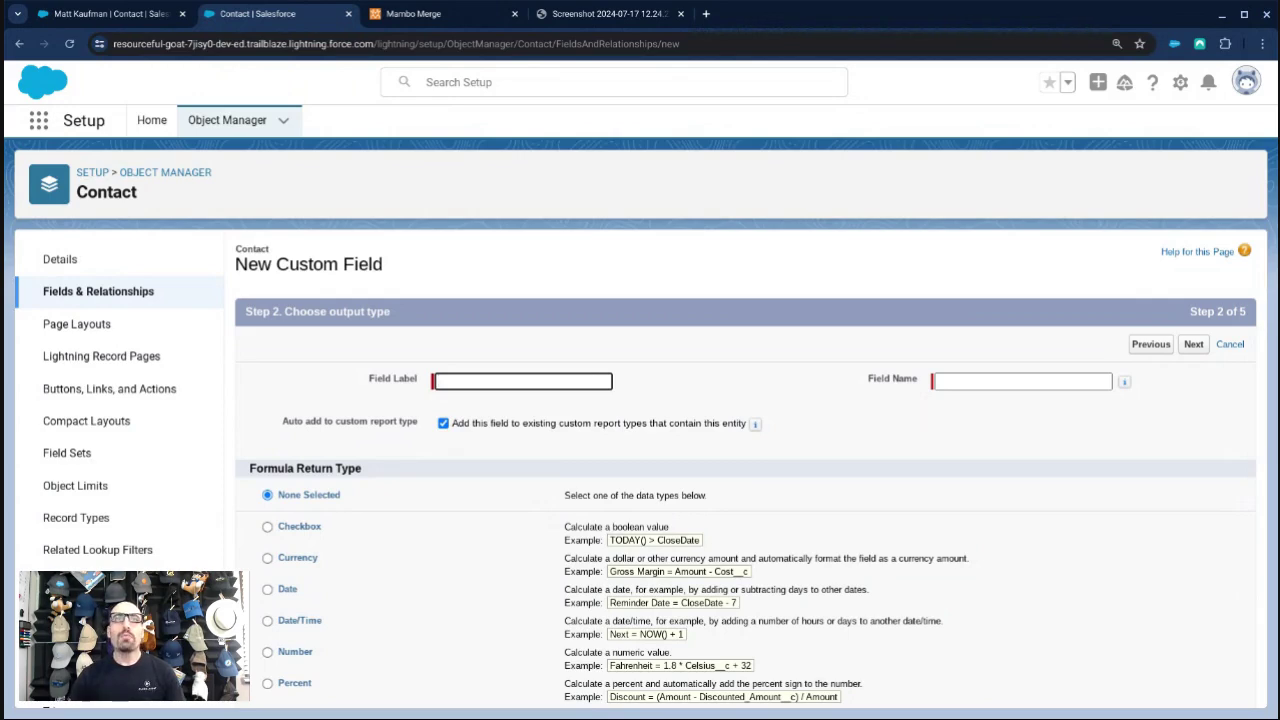
text(Months)
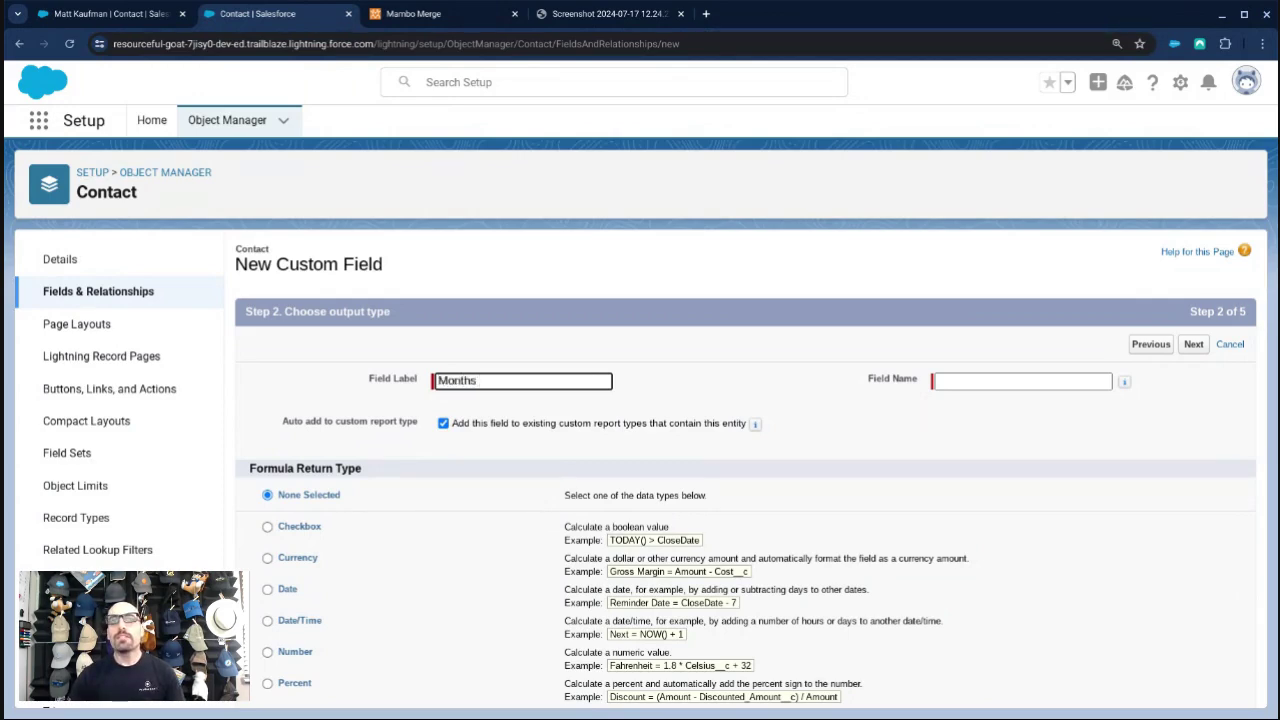
text( Since Last me)
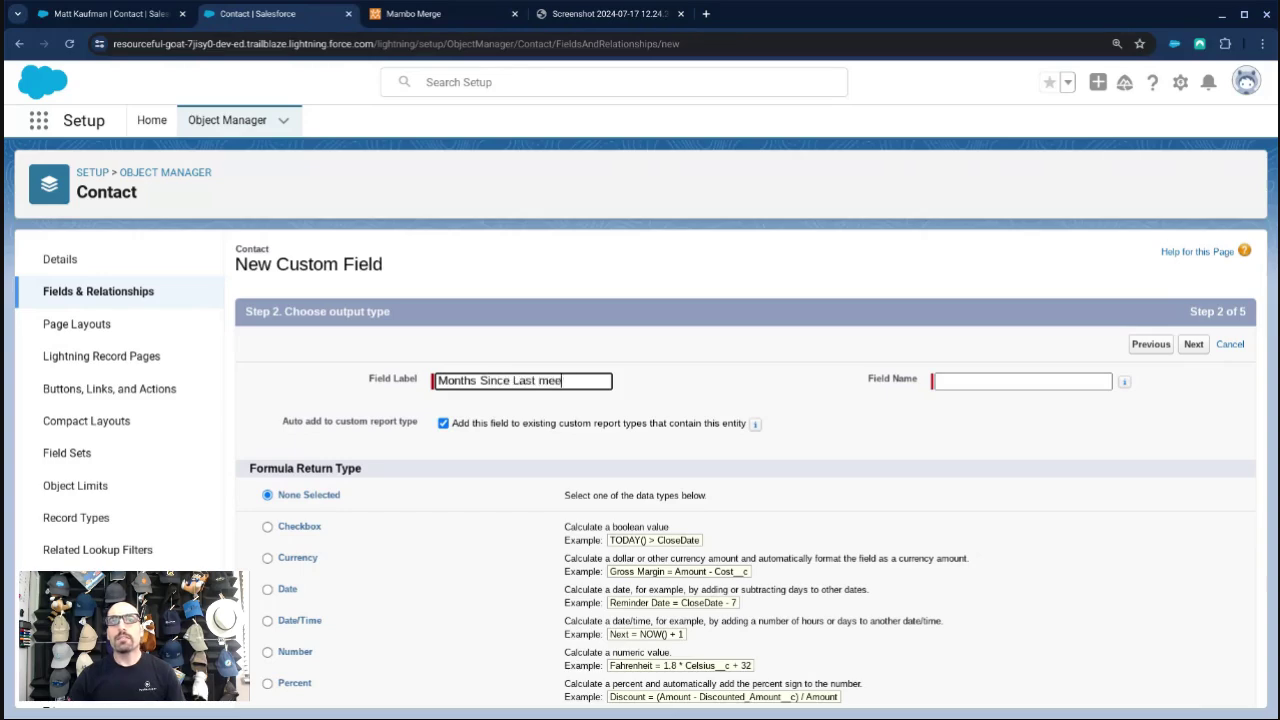
text(eting)
key(Tab)
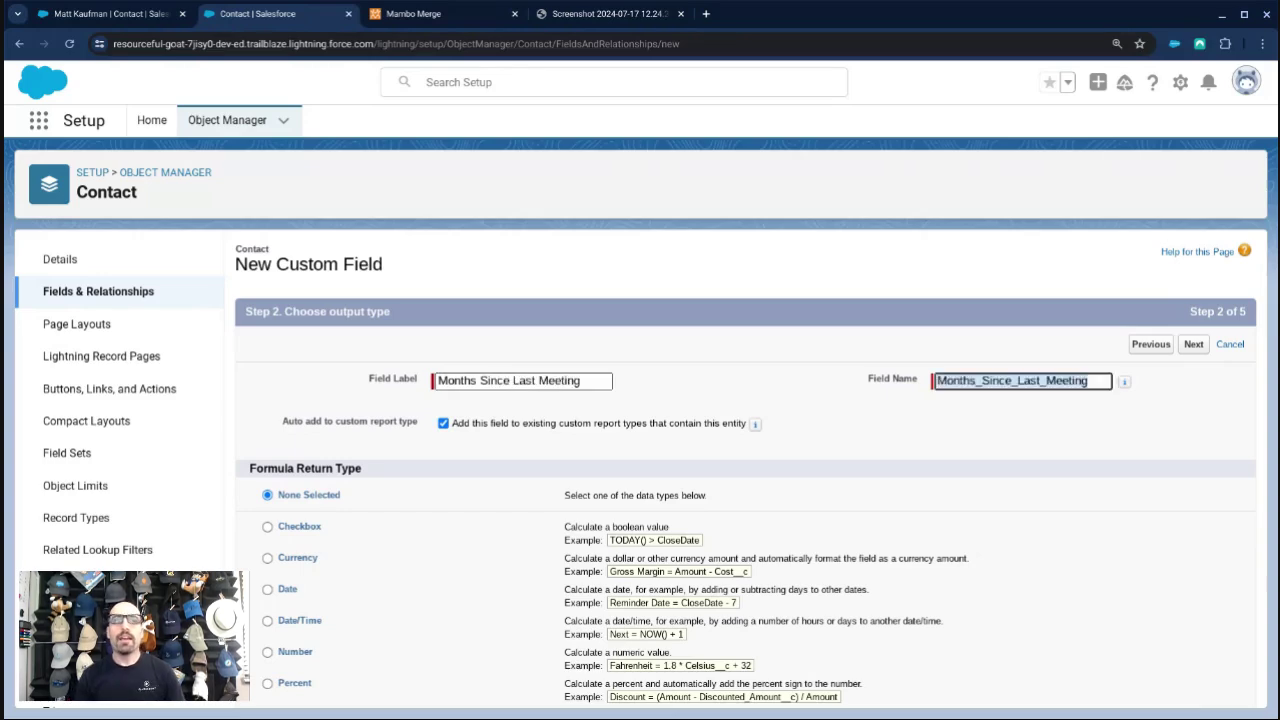
Choose Number as the formula's return type and continue to the formula editor.
scroll(287, 620, down, 1)
click(267, 591)
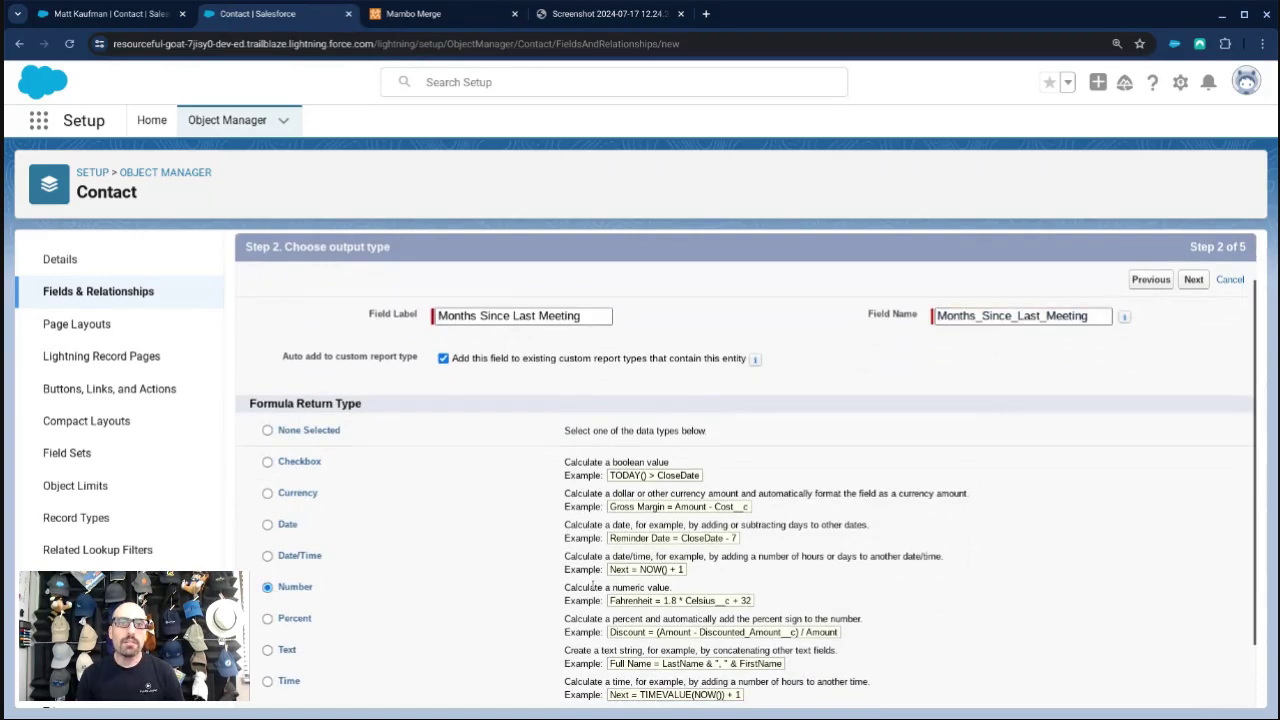
scroll(645, 674, down, 1)
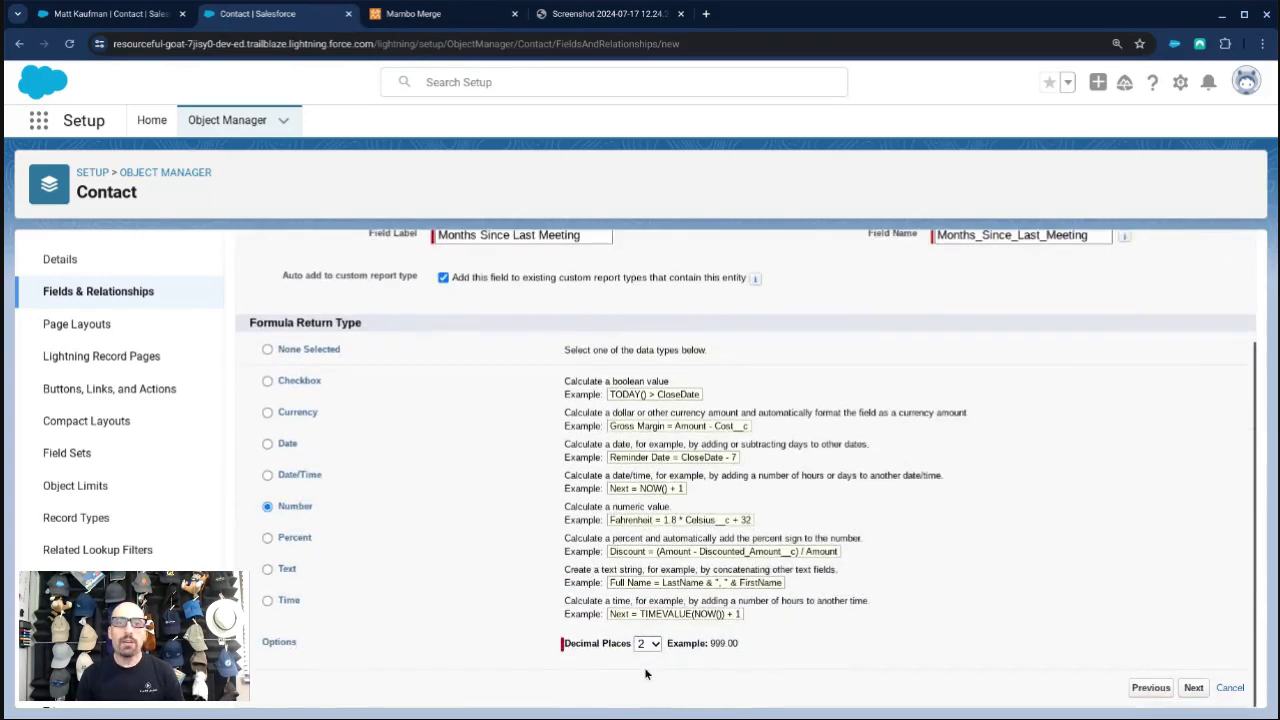
click(648, 228)
click(1192, 688)
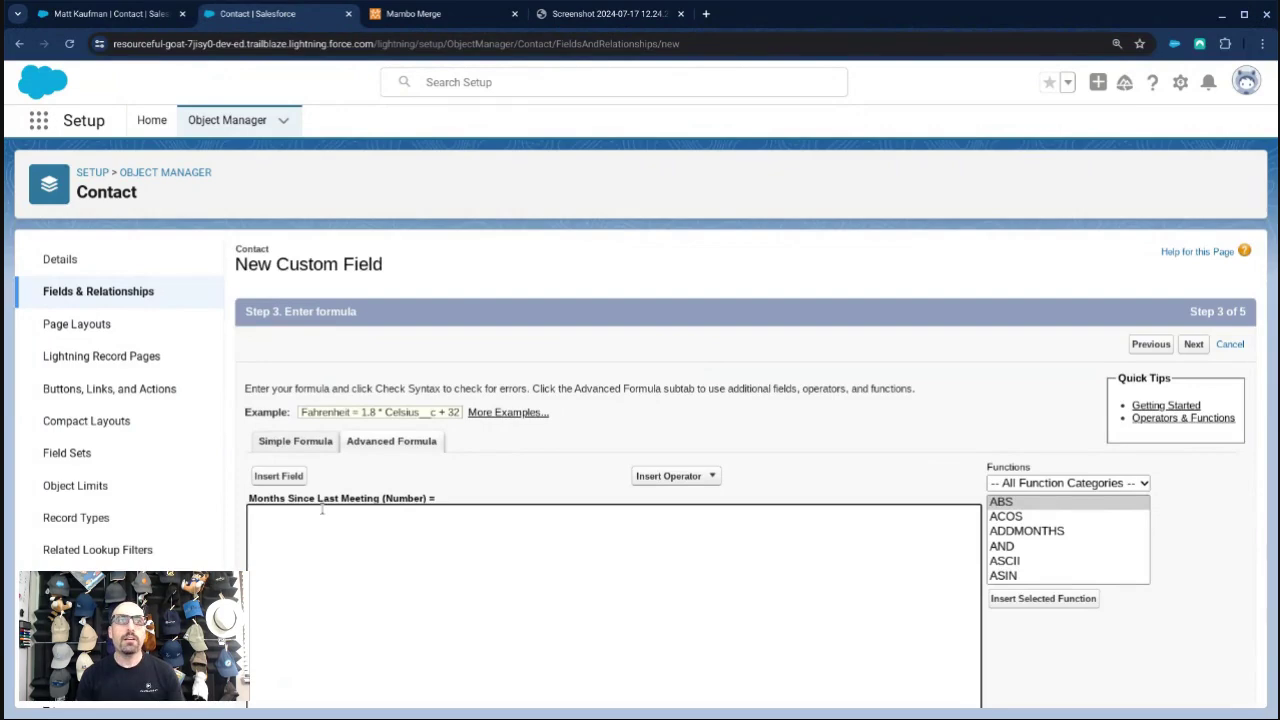
Begin the Months Since Last Meeting formula by subtracting the contact's Most Recent Meeting Date field from TODAY().
text(TDO)
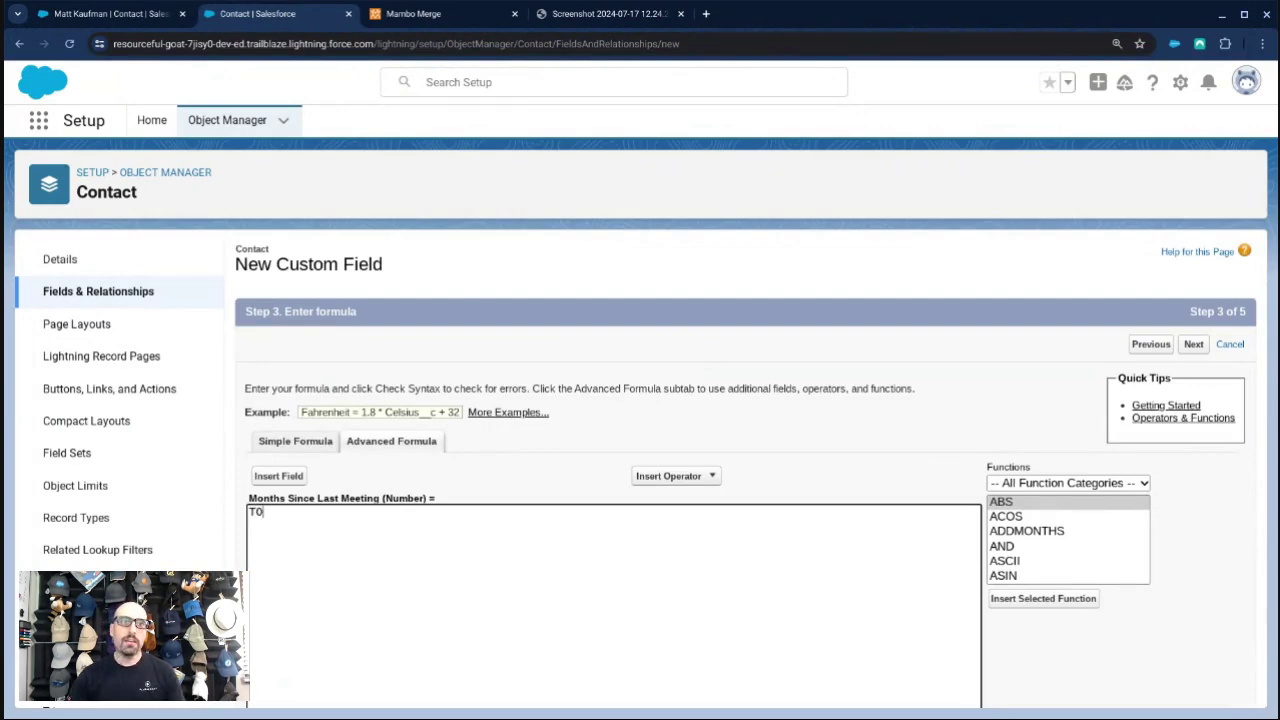
text(DAY()-)
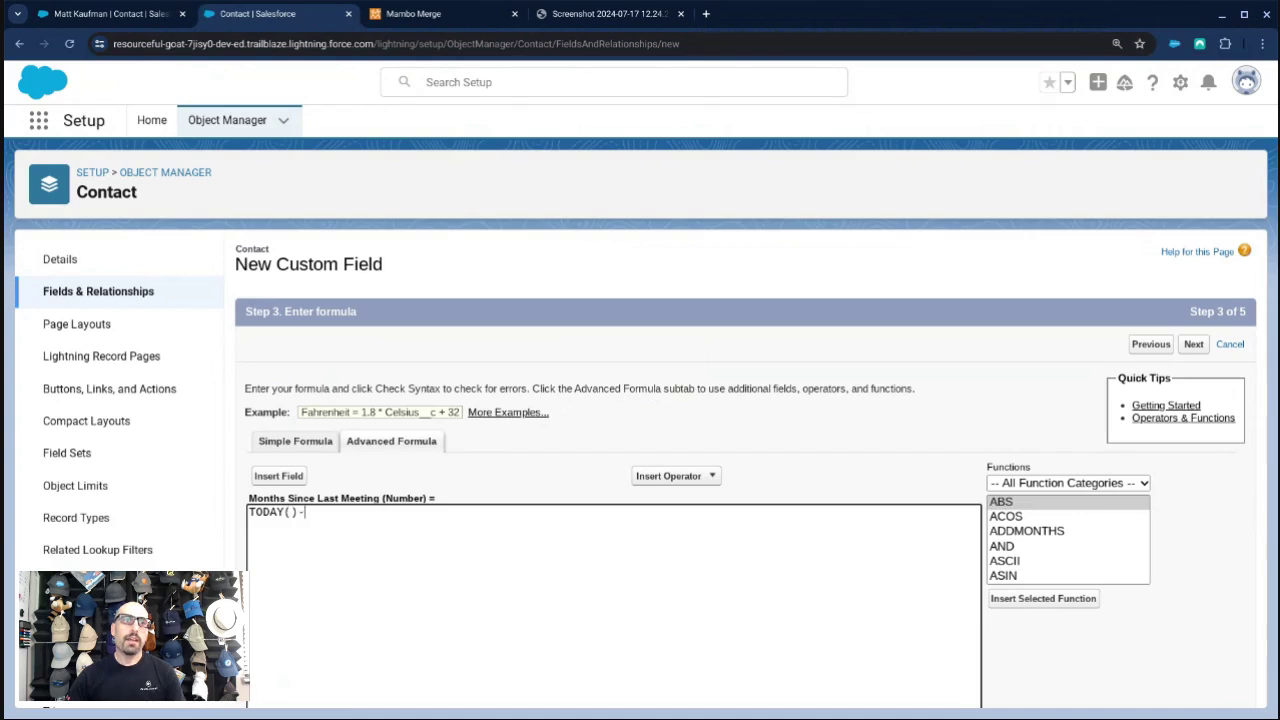
click(278, 476)
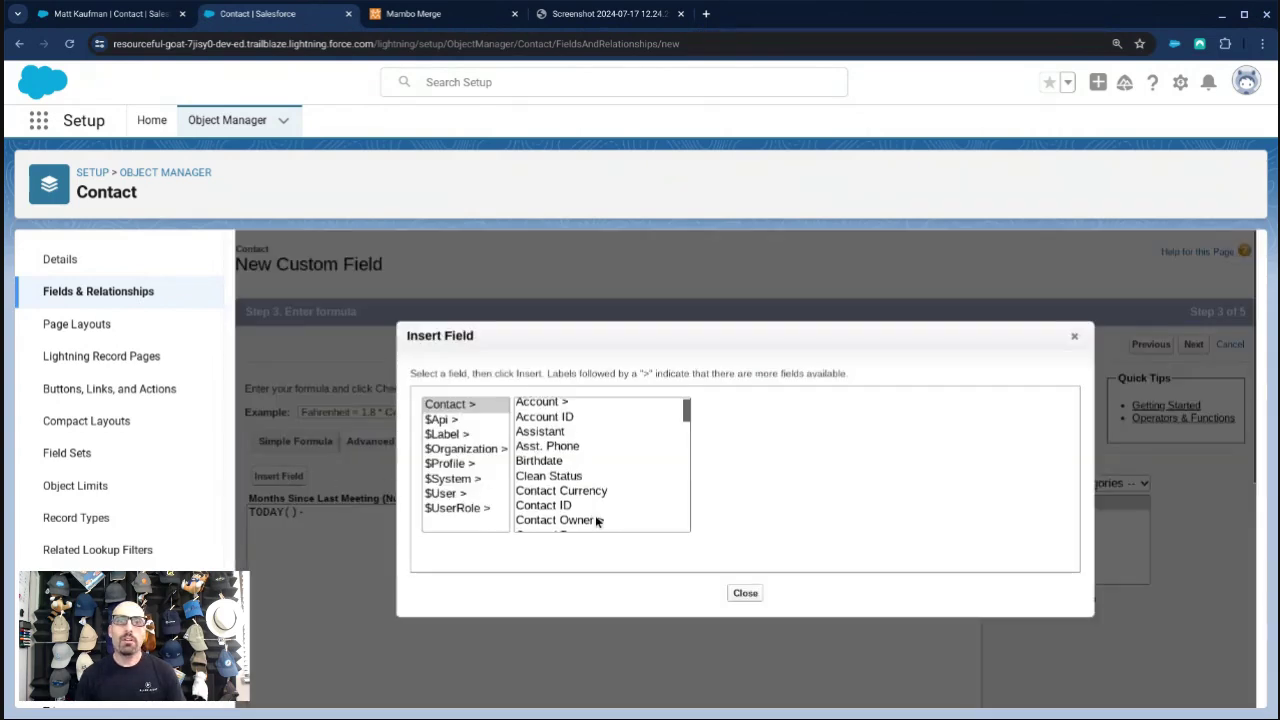
scroll(594, 516, down, 3)
scroll(594, 516, down, 6)
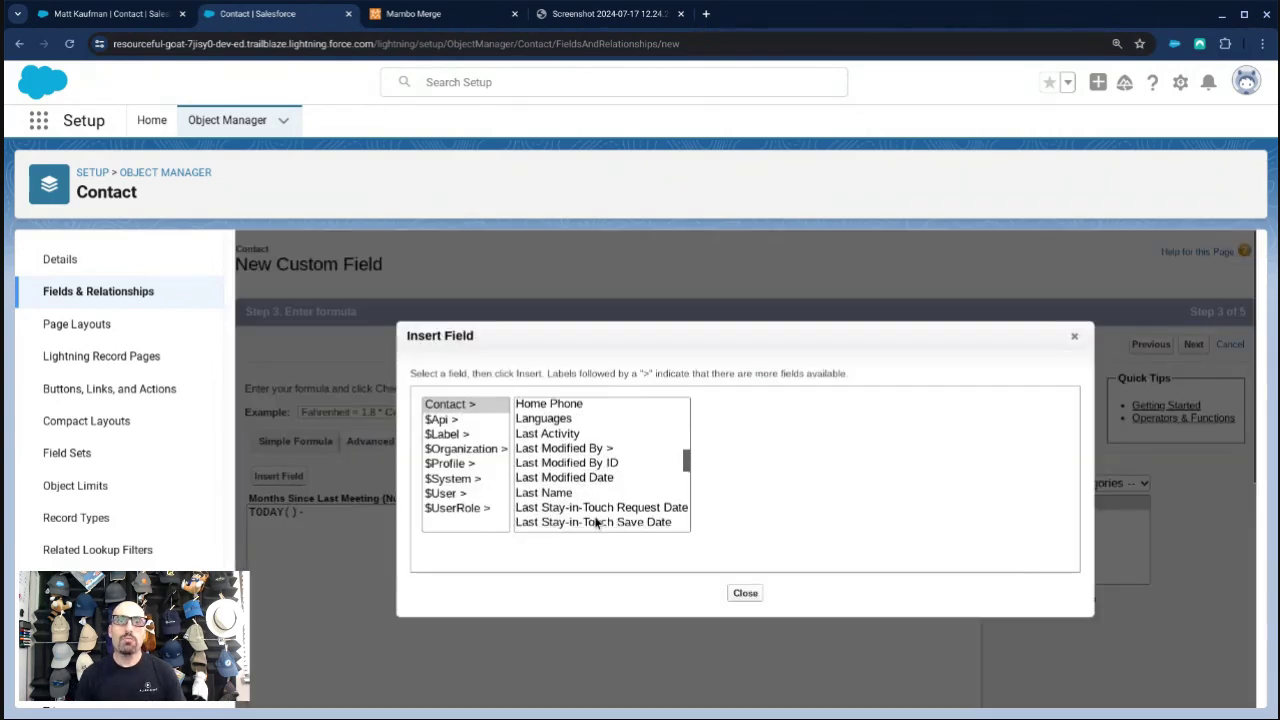
scroll(594, 516, down, 4)
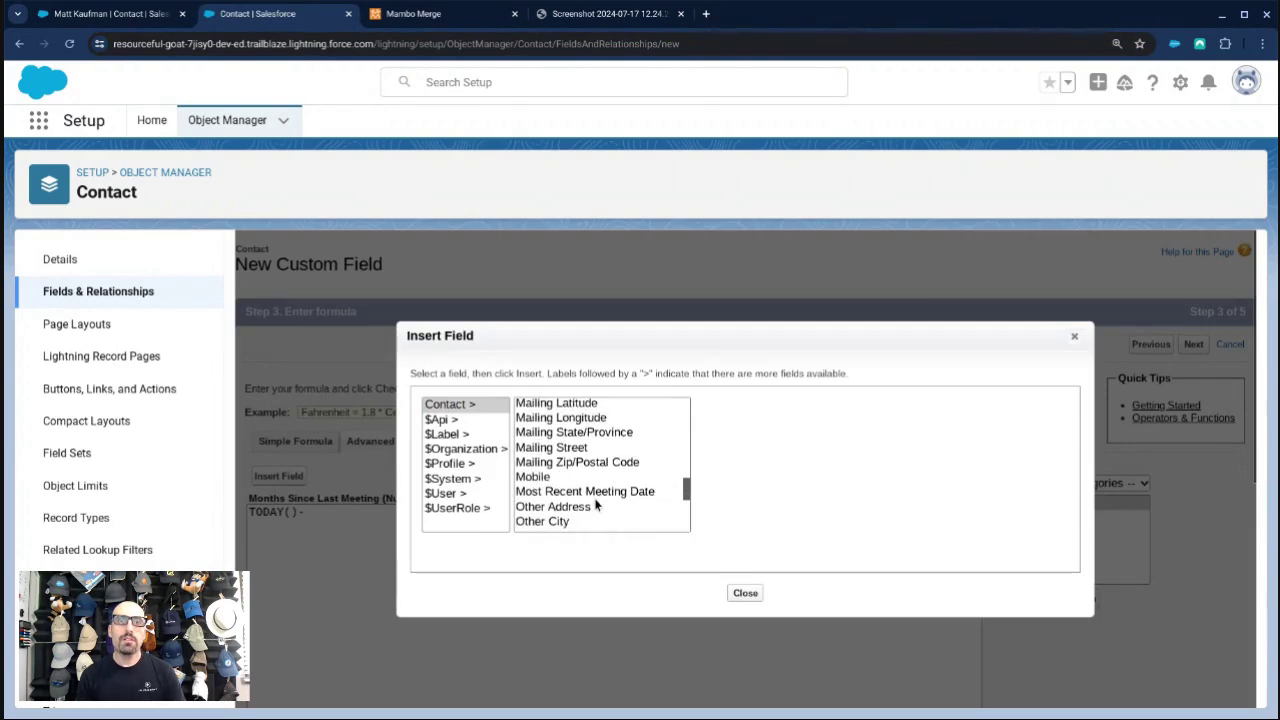
click(591, 491)
click(789, 498)
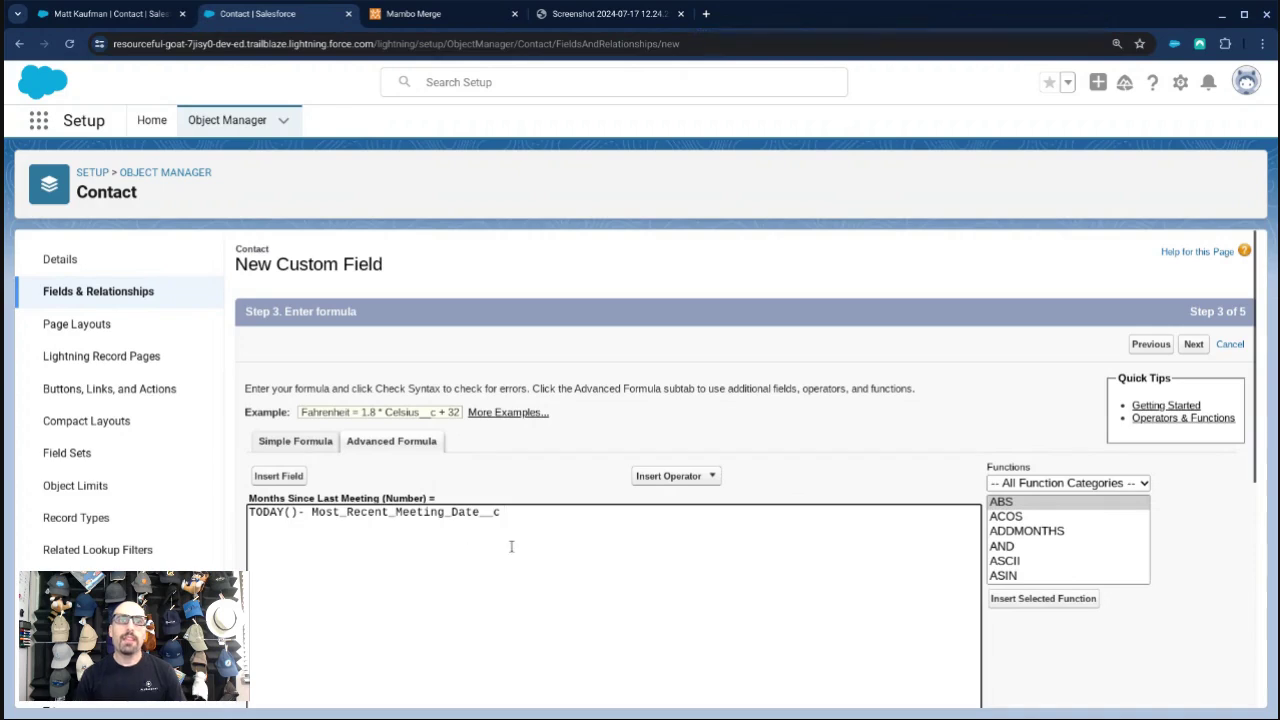
Enclose the date subtraction in parentheses and divide it by 30, ending the formula with a closing parenthesis.
text())
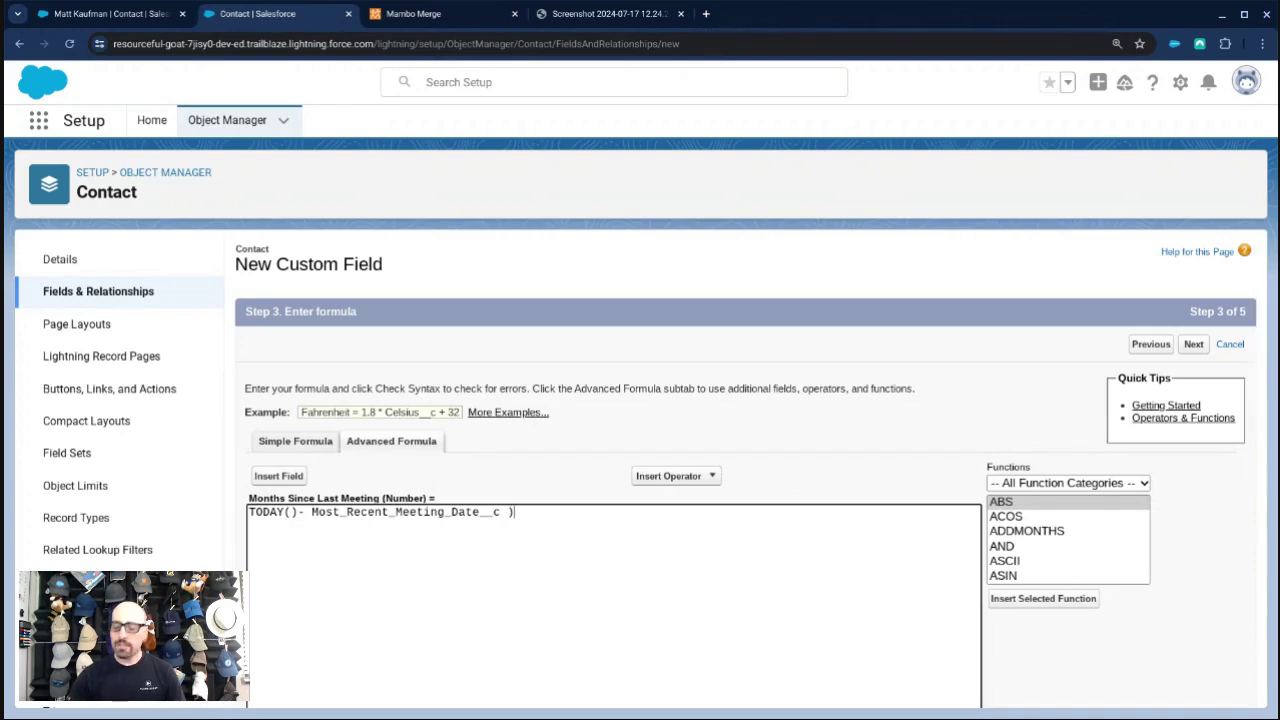
text(( )
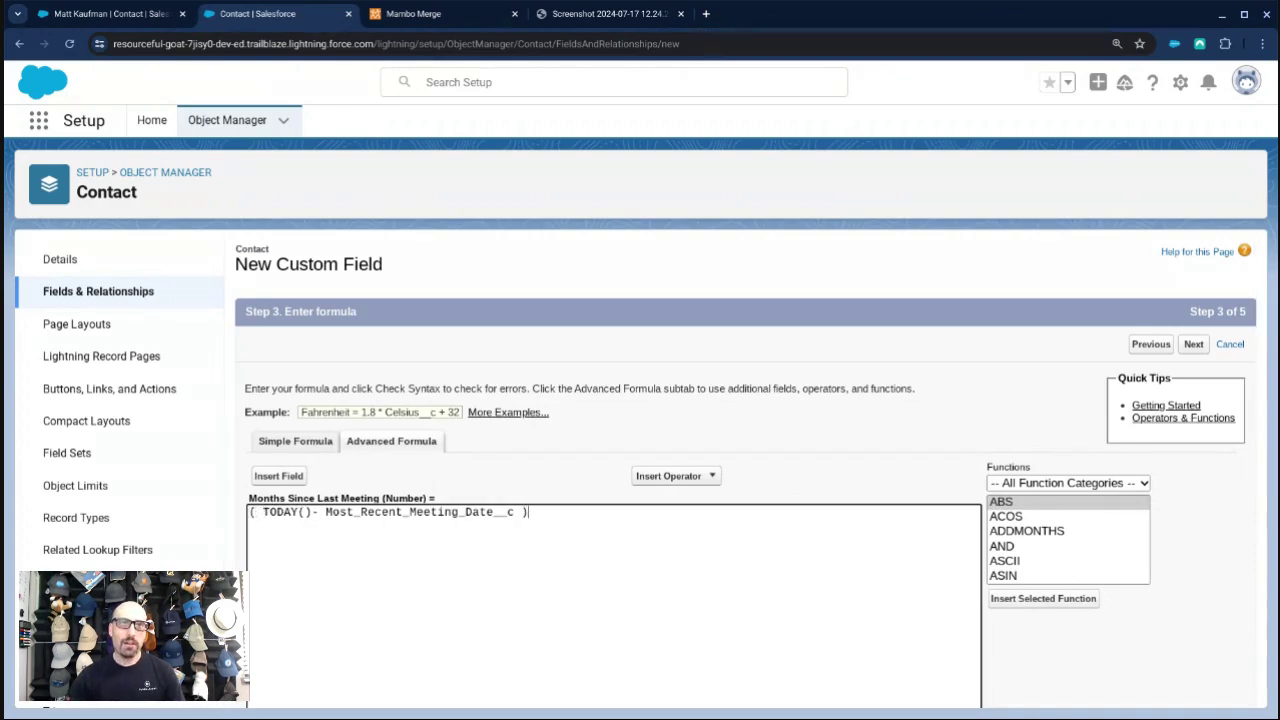
text(/30)
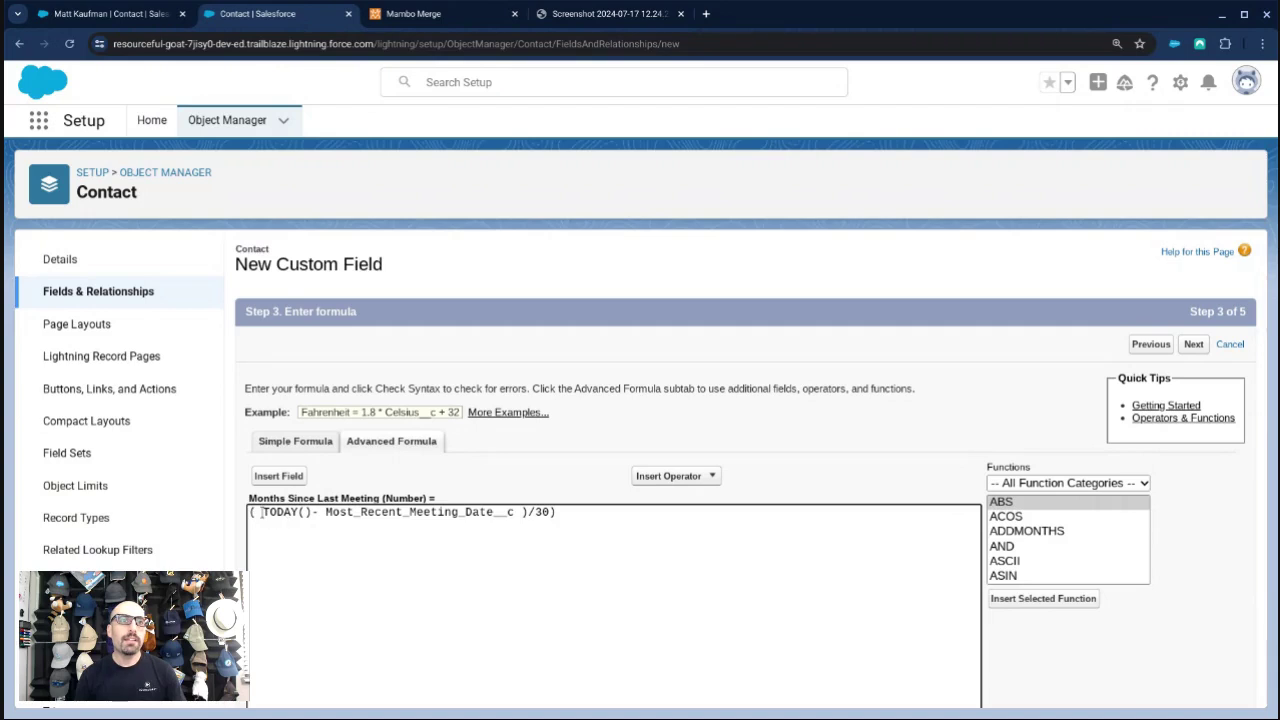
Put an IF in front of the calculation with the condition ISBLANK(Most_Recent_Meeting_Date__c).
text(IF()
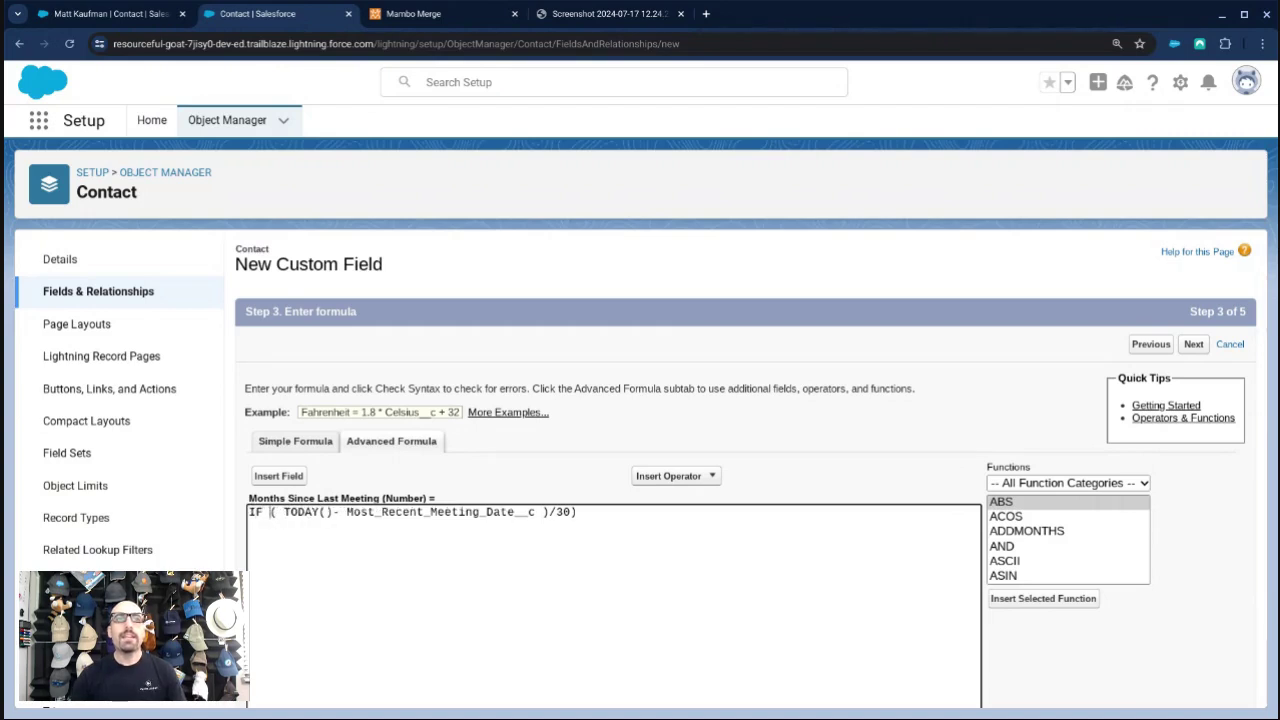
double_click(395, 512)
key(ctrl+c)
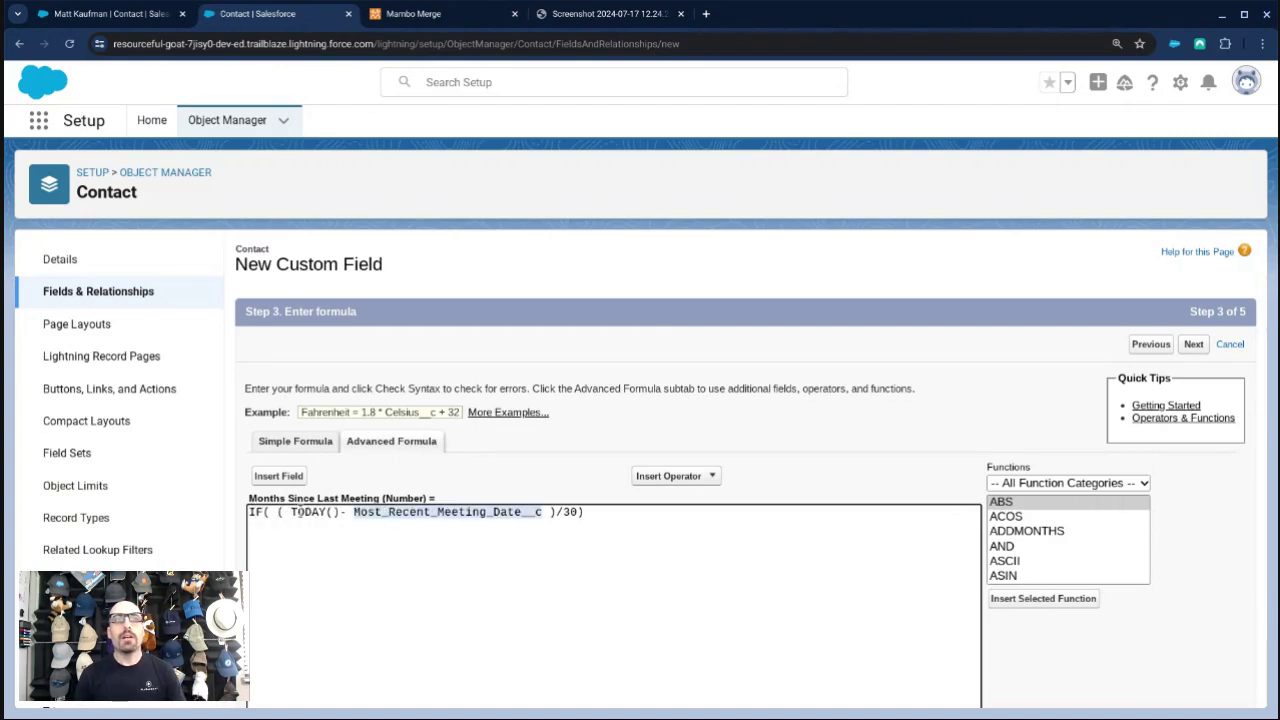
click(267, 513)
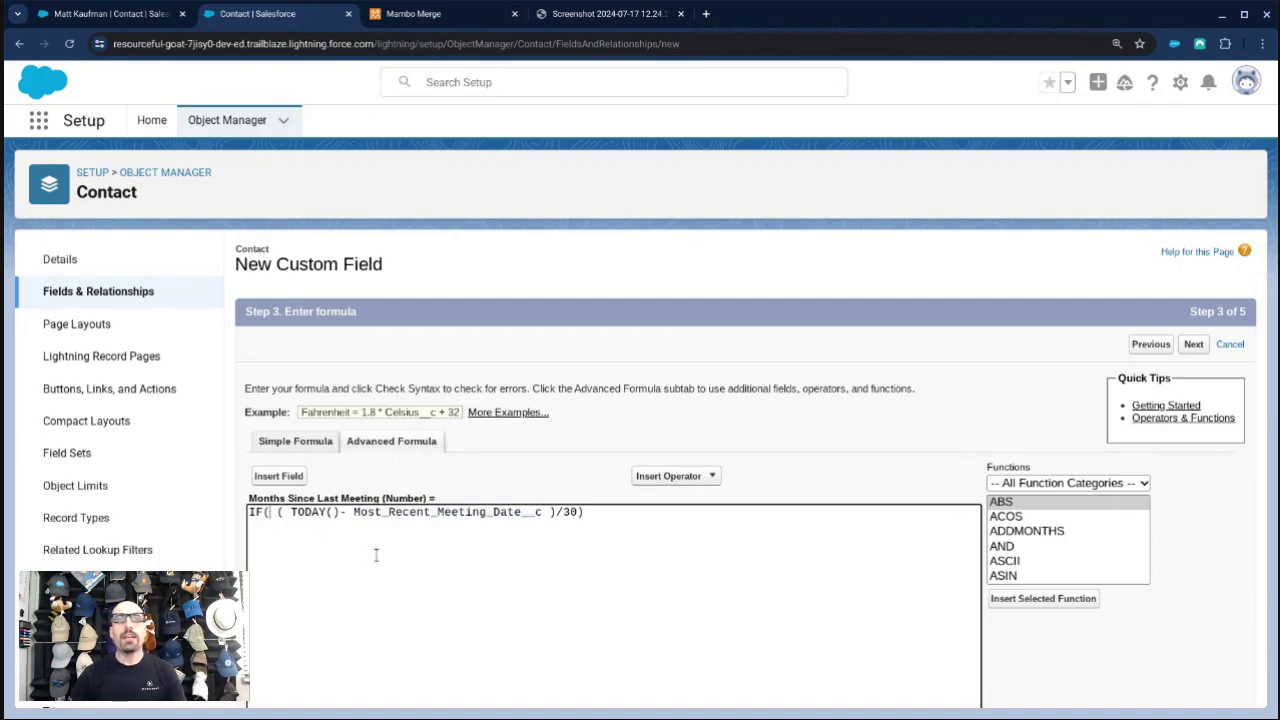
text(ISBA)
text(ANK()
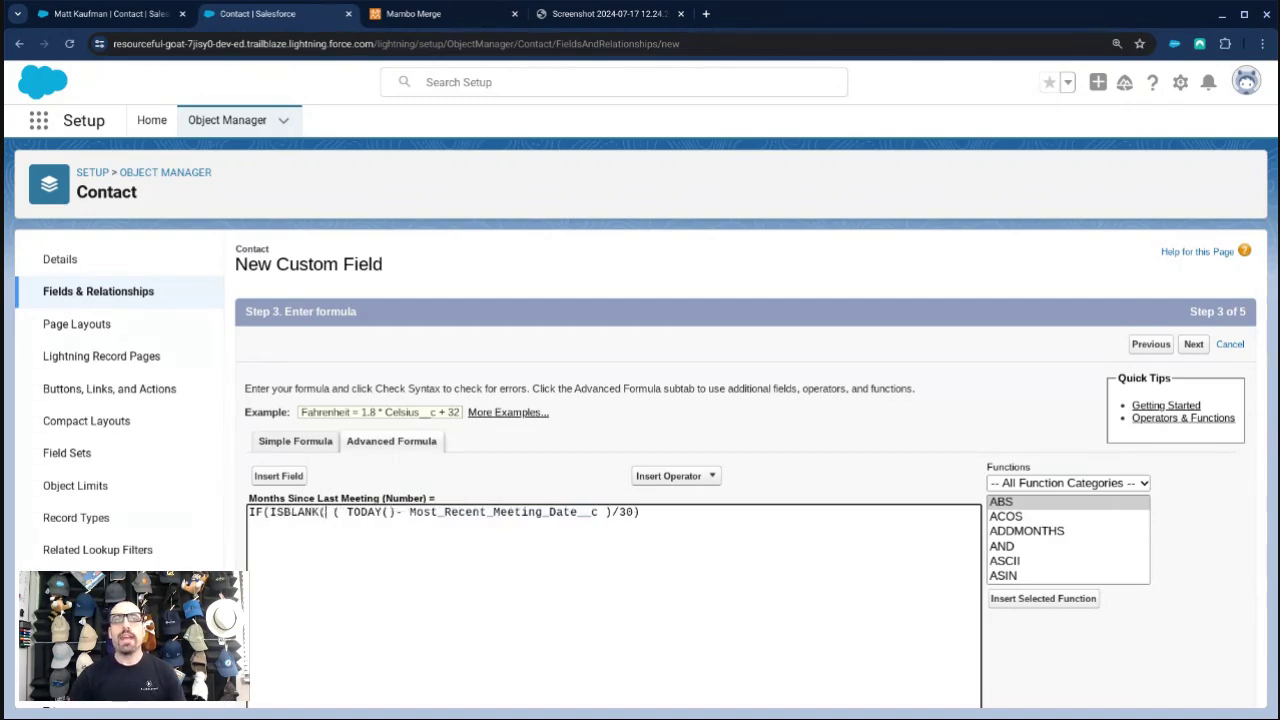
key(ctrl+v)
text(),)
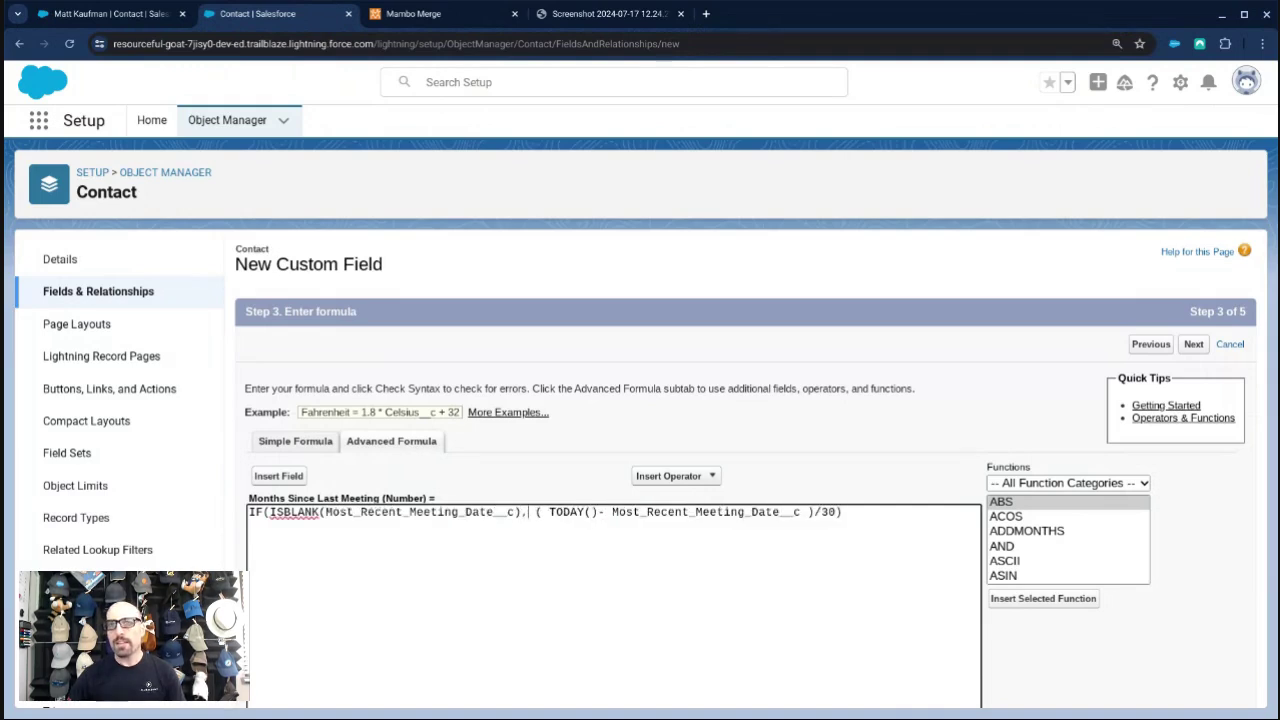
Make the IF return NULL when the date is blank, with the division by 30 as the alternative.
text( "",)
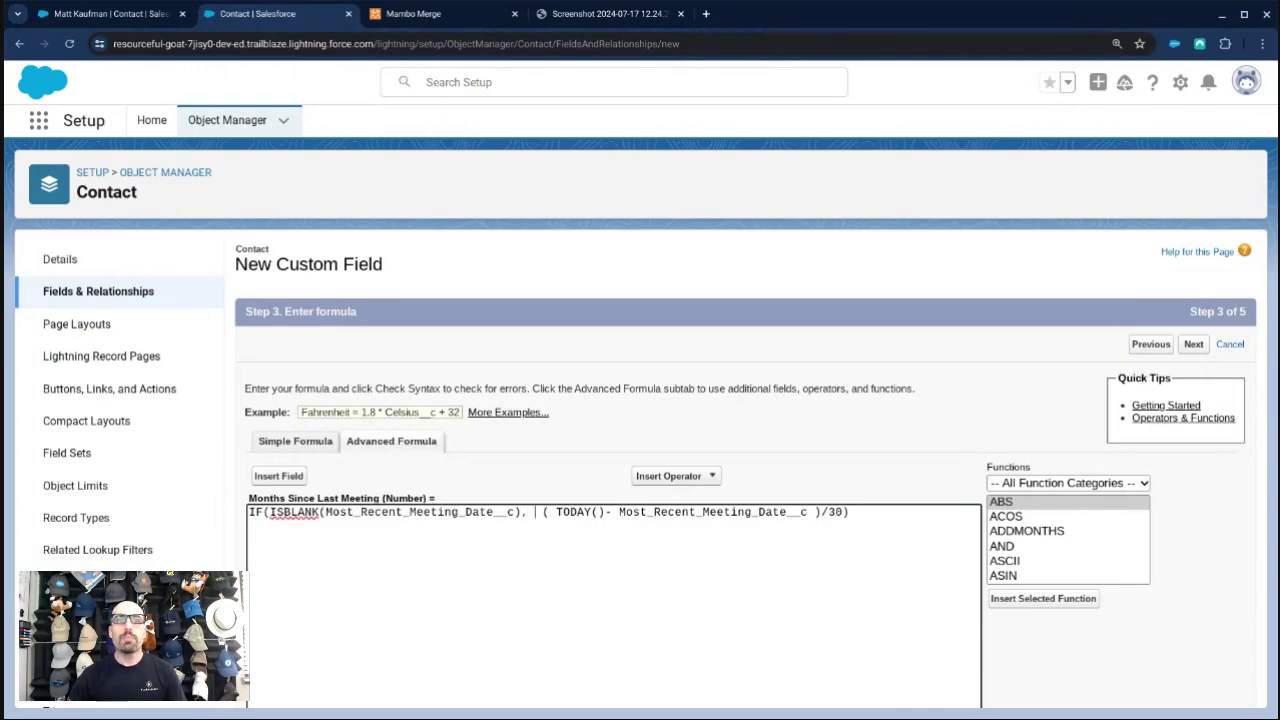
key(BackSpace)
key(BackSpace)
key(BackSpace)
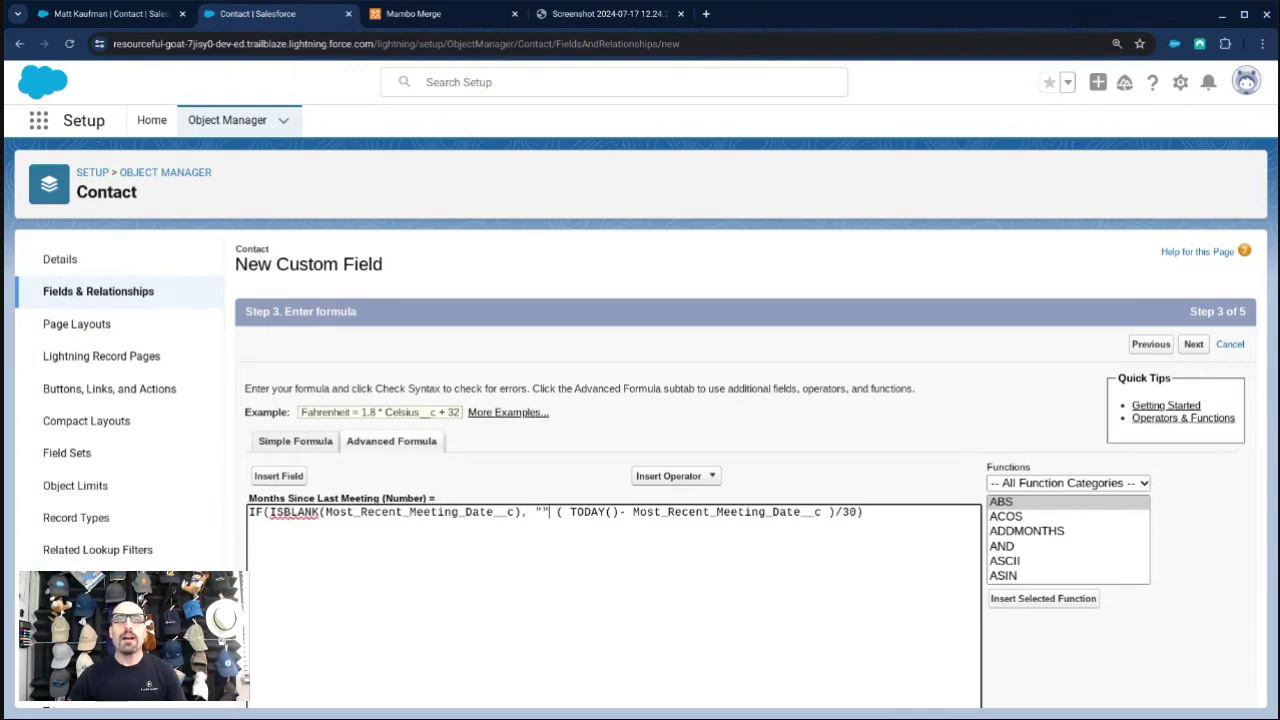
text(NULL,)
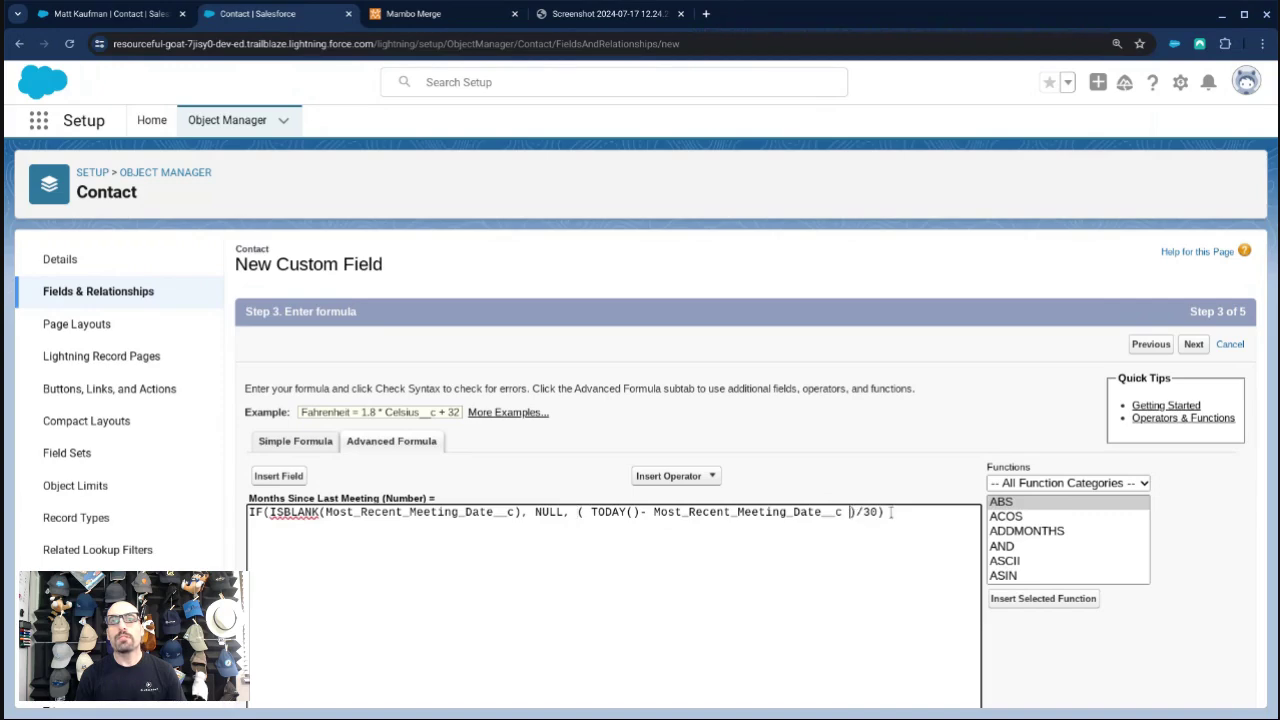
Check the formula's syntax, continue with the default field access, and save the field on all four contact page layouts.
scroll(360, 572, down, 3)
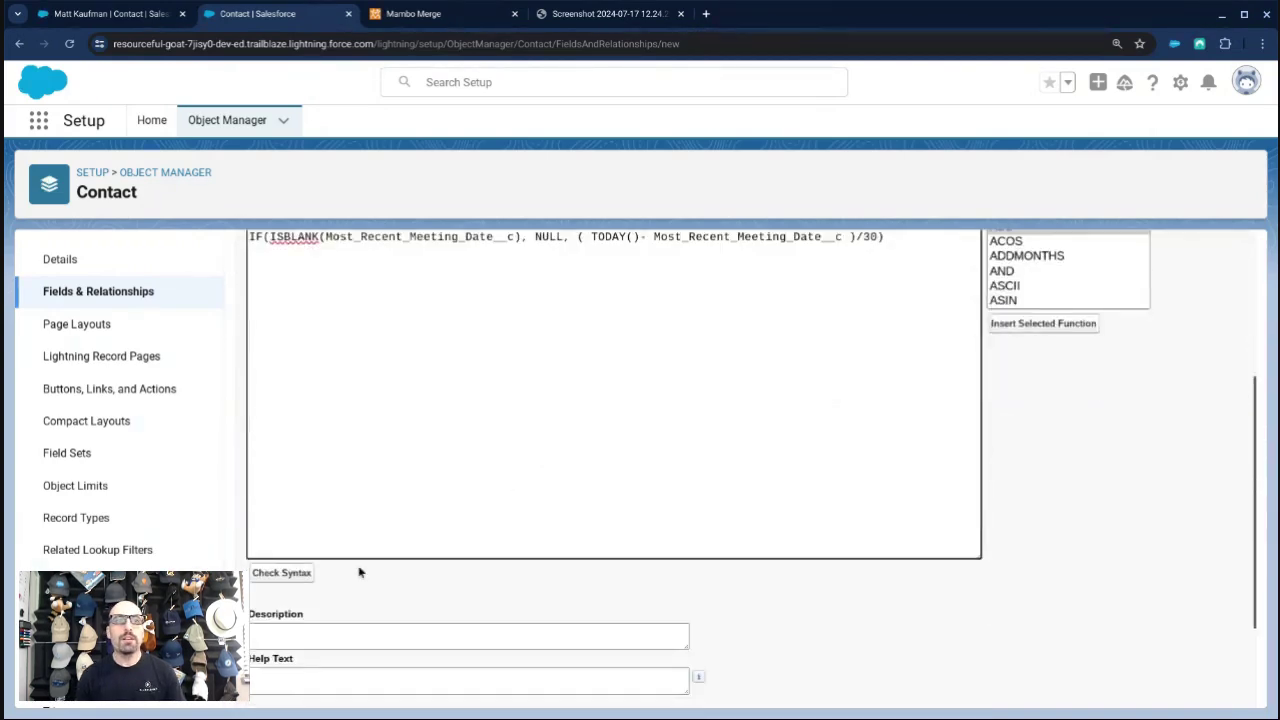
click(281, 572)
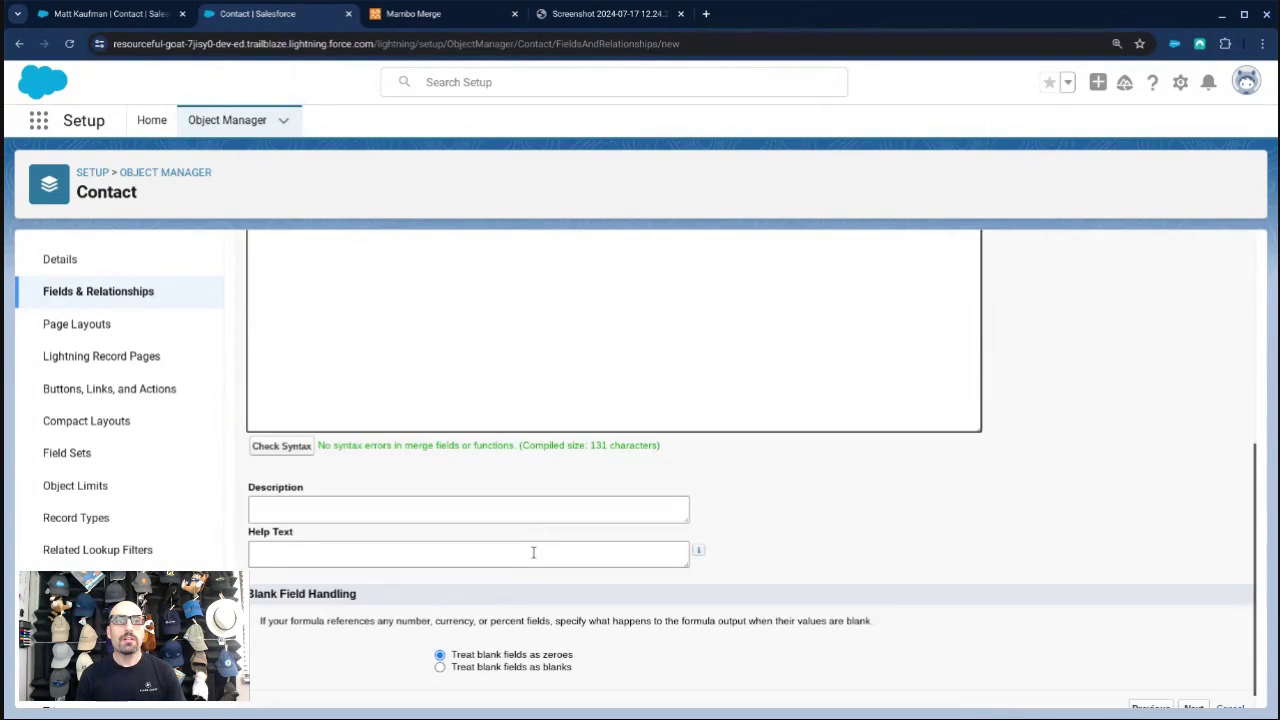
scroll(728, 535, up, 3)
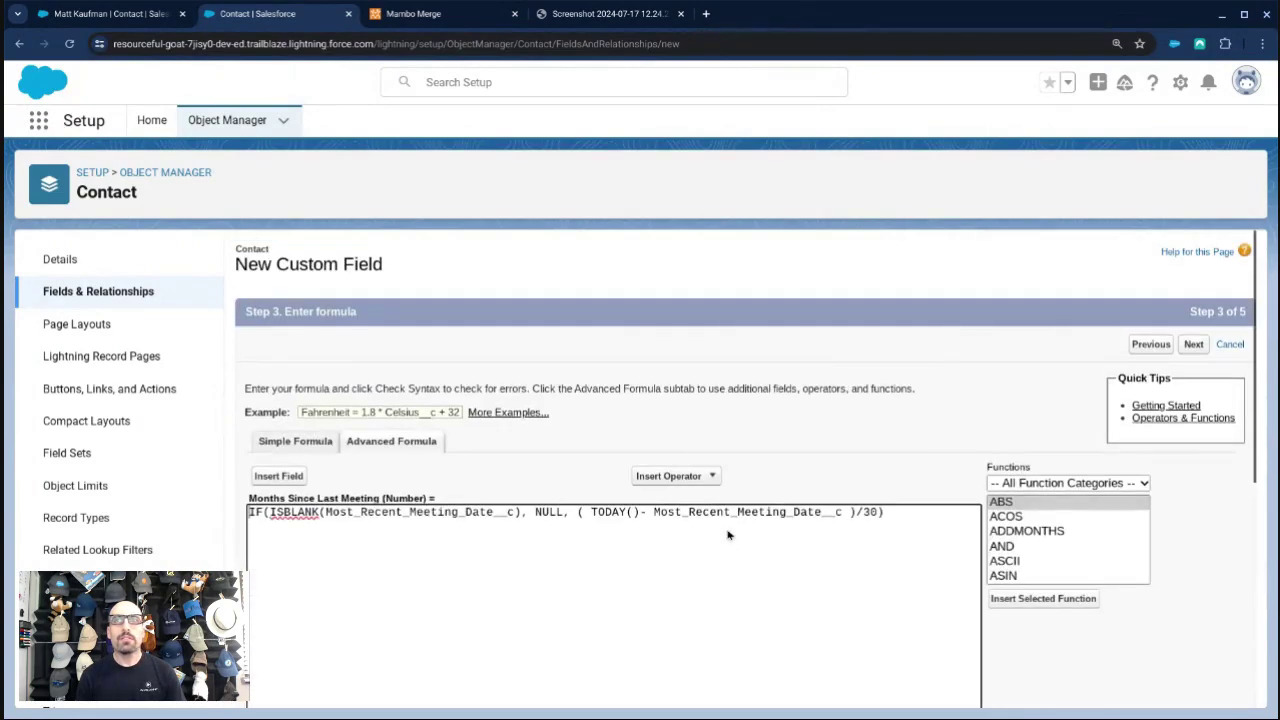
click(1194, 344)
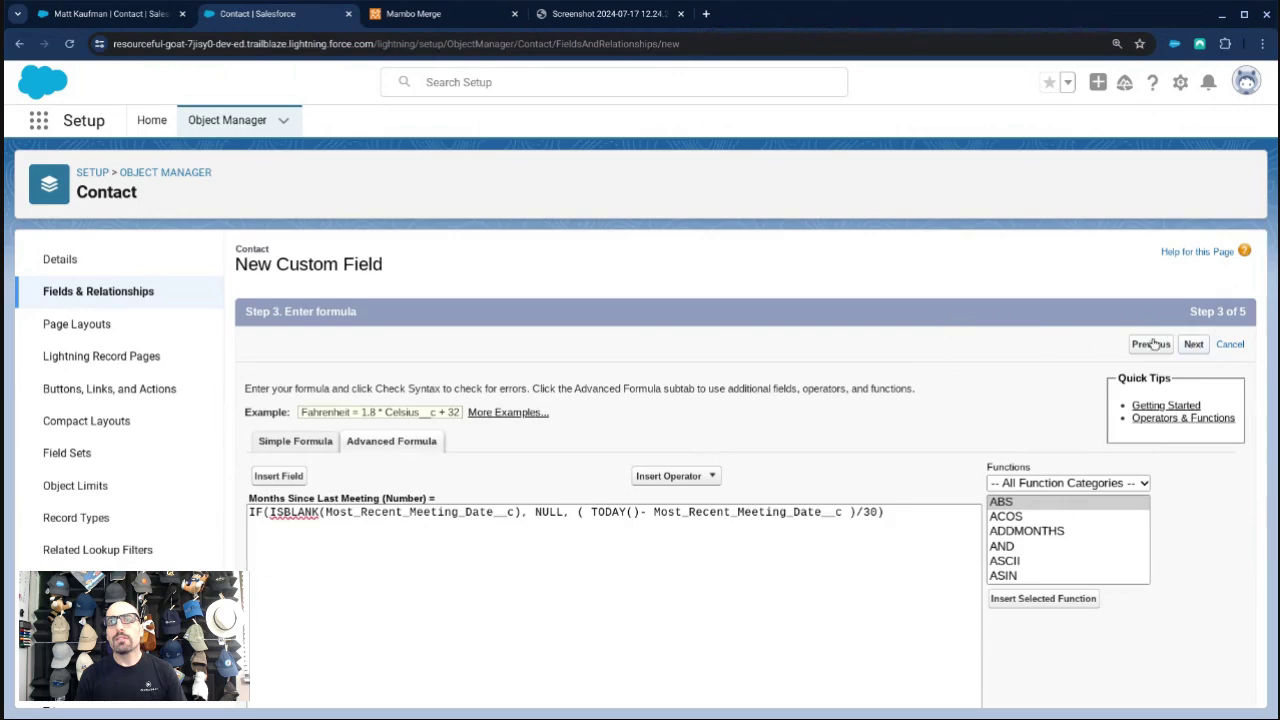
click(1194, 344)
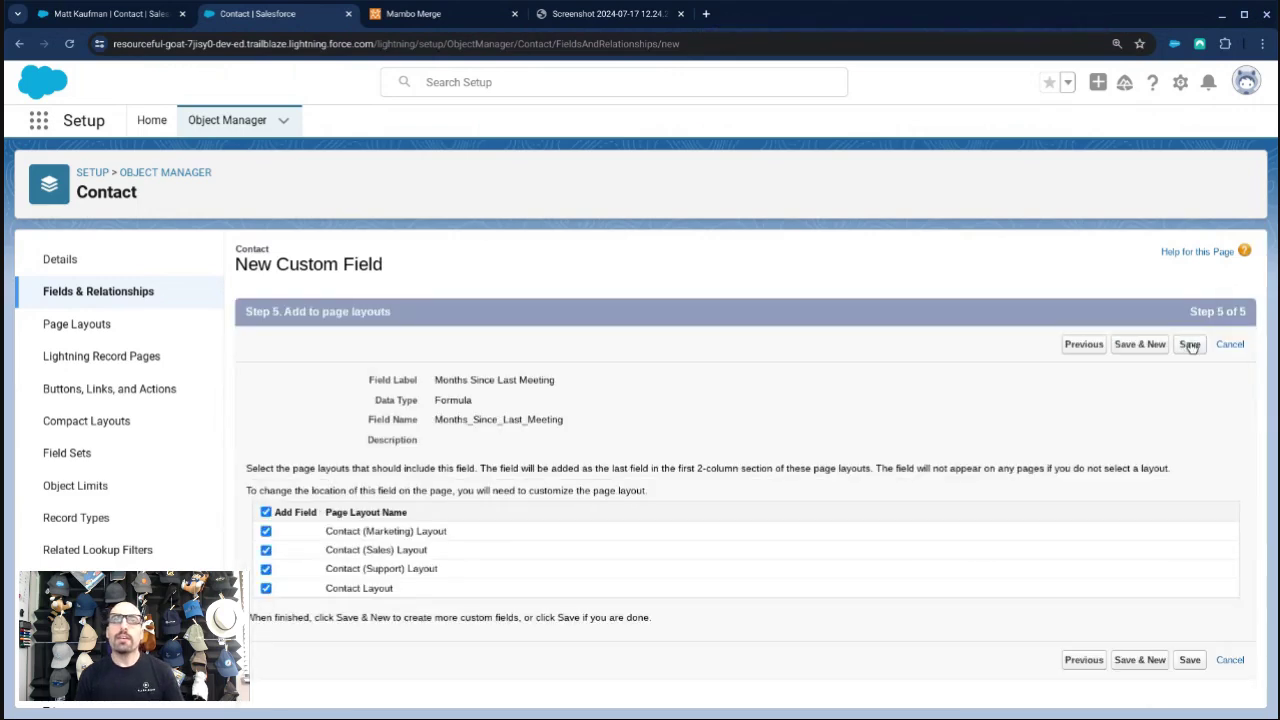
click(1192, 344)
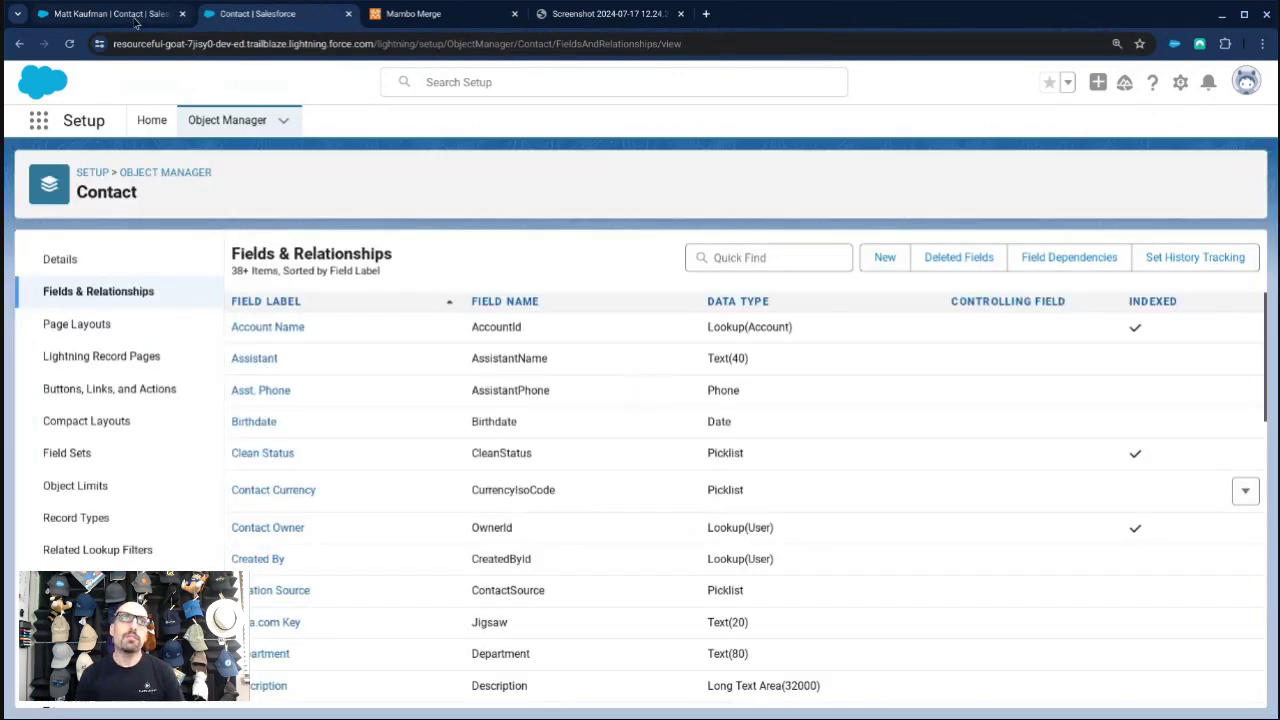
Reload the contact record, close the developer tools, and examine Months Since Last Meeting in the contact's details.
click(128, 17)
scroll(484, 322, up, 5)
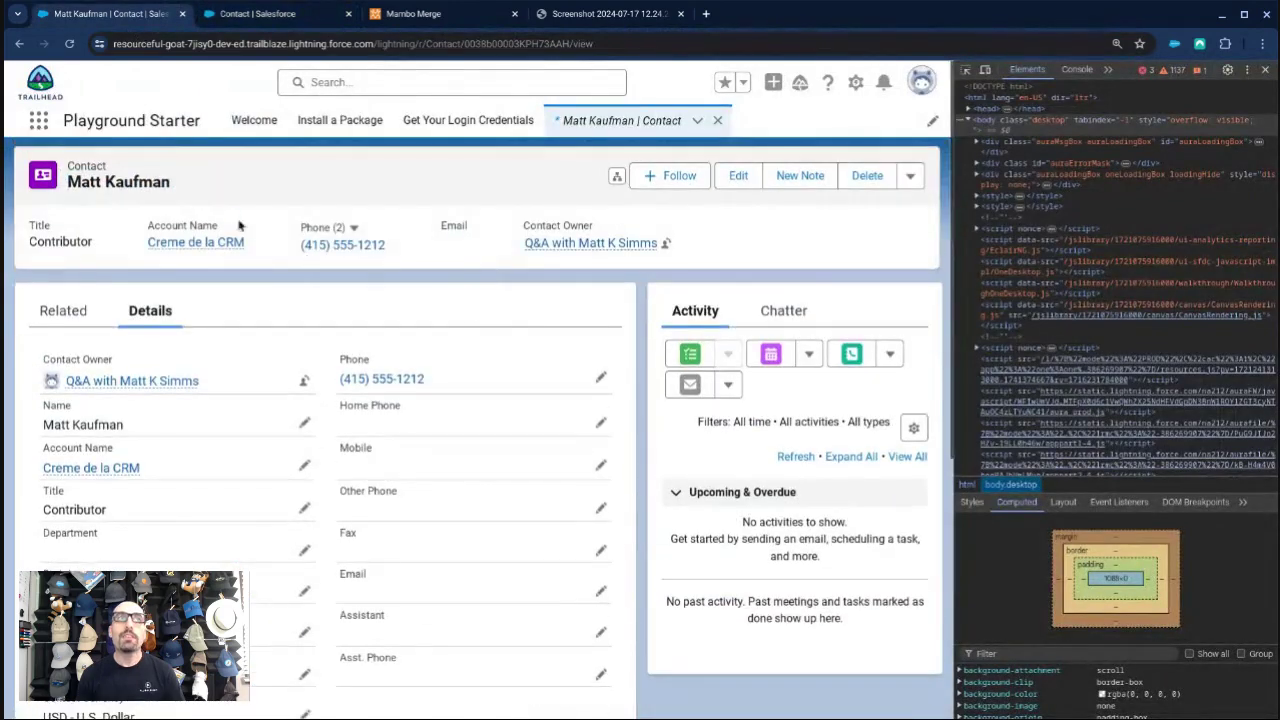
click(69, 44)
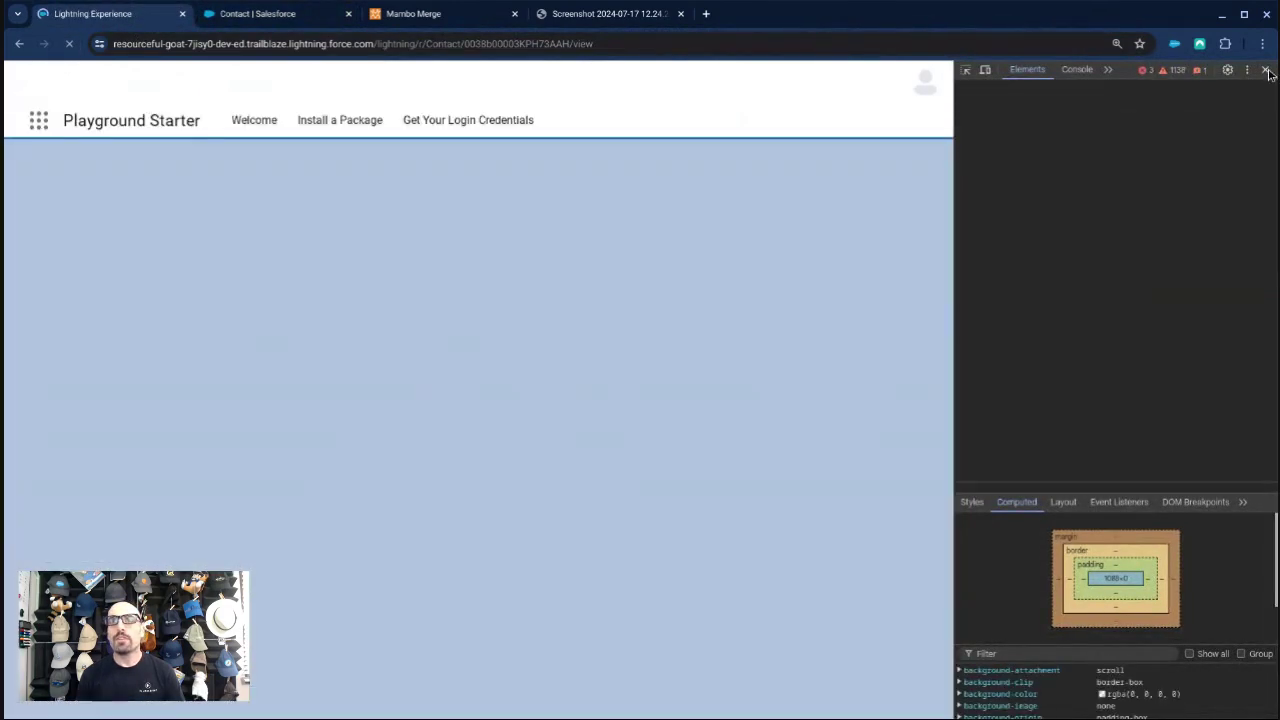
click(1266, 71)
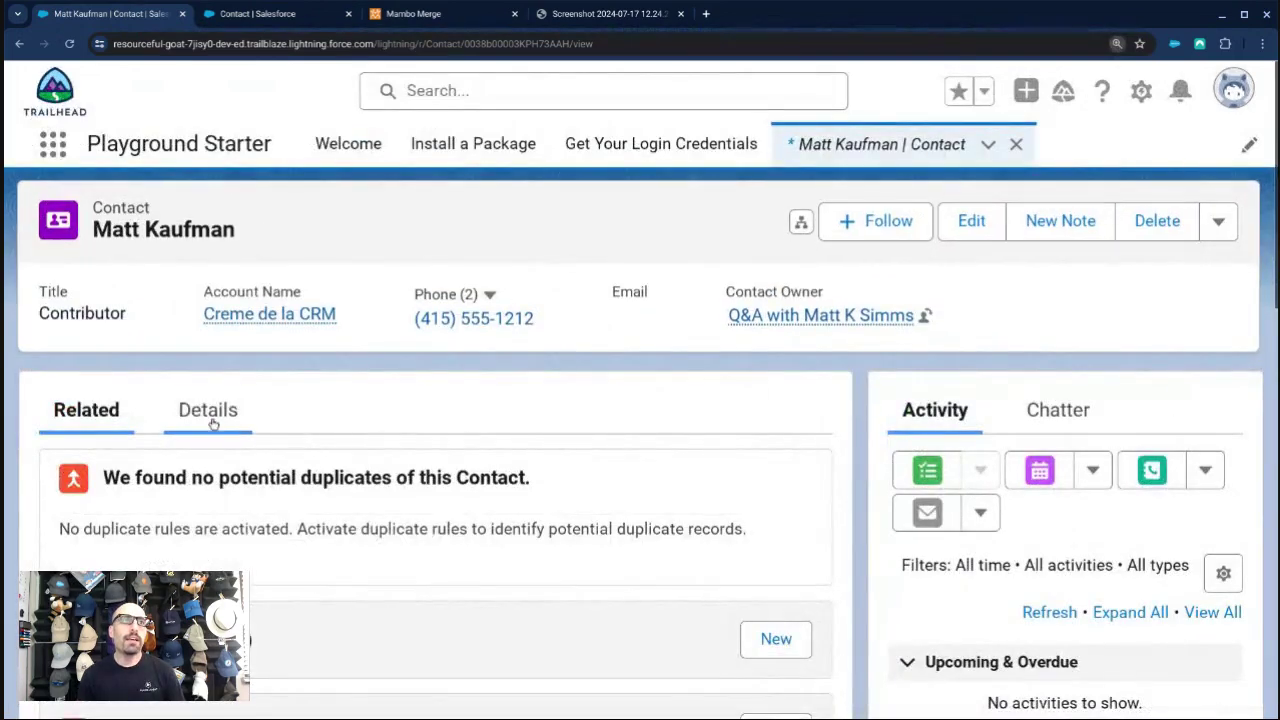
click(208, 418)
scroll(283, 472, down, 2)
scroll(283, 476, down, 5)
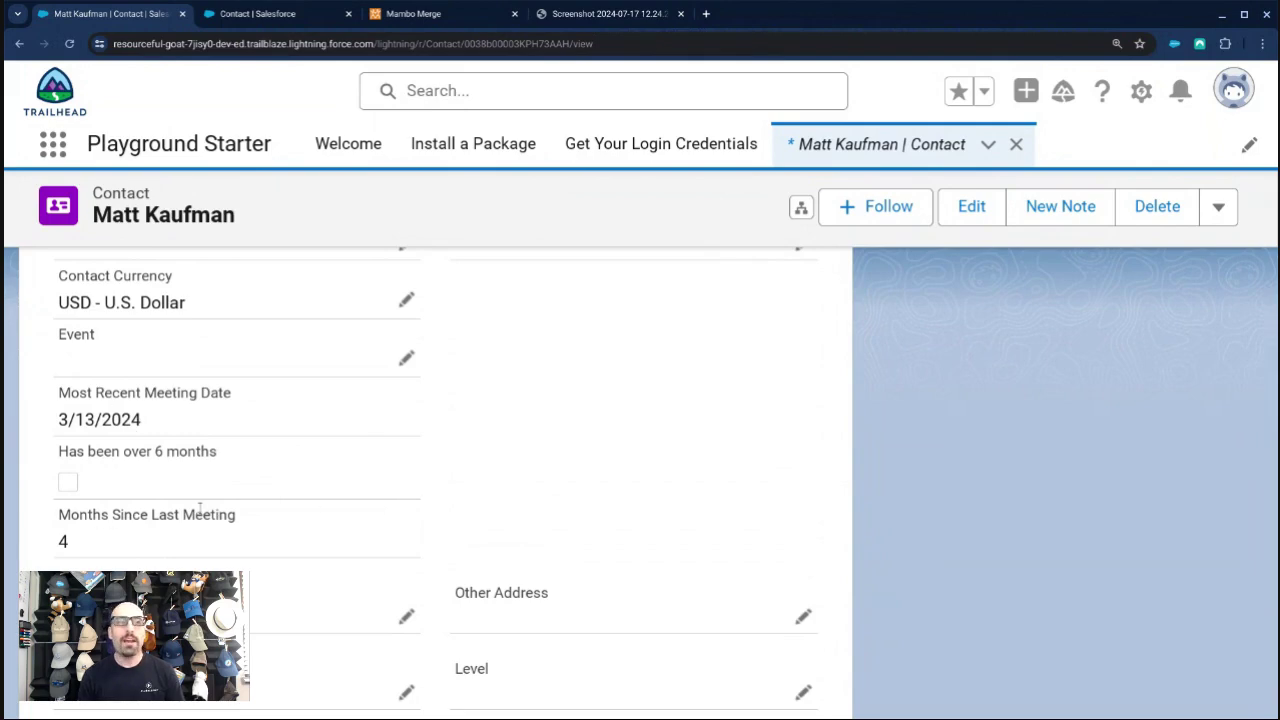
scroll(423, 523, down, 2)
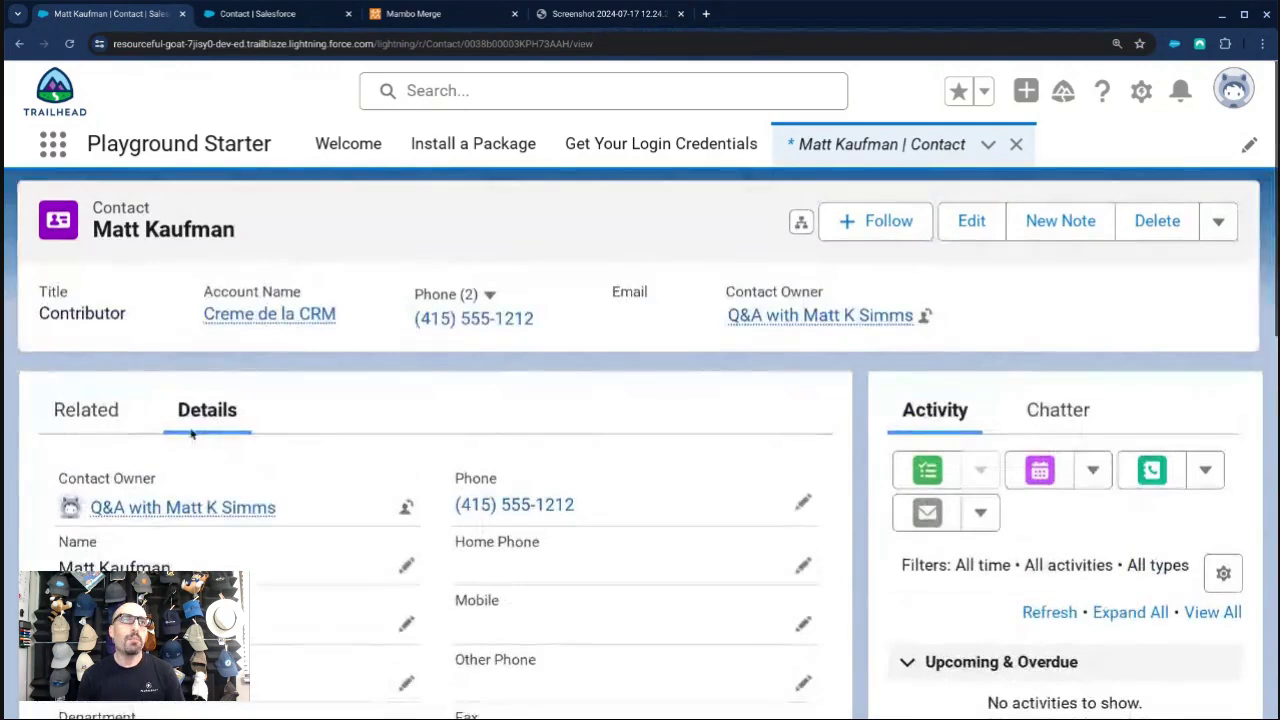
Set the date of the contact's related meeting M-0000001 to 1/13/2024 and save it.
scroll(530, 597, down, 10)
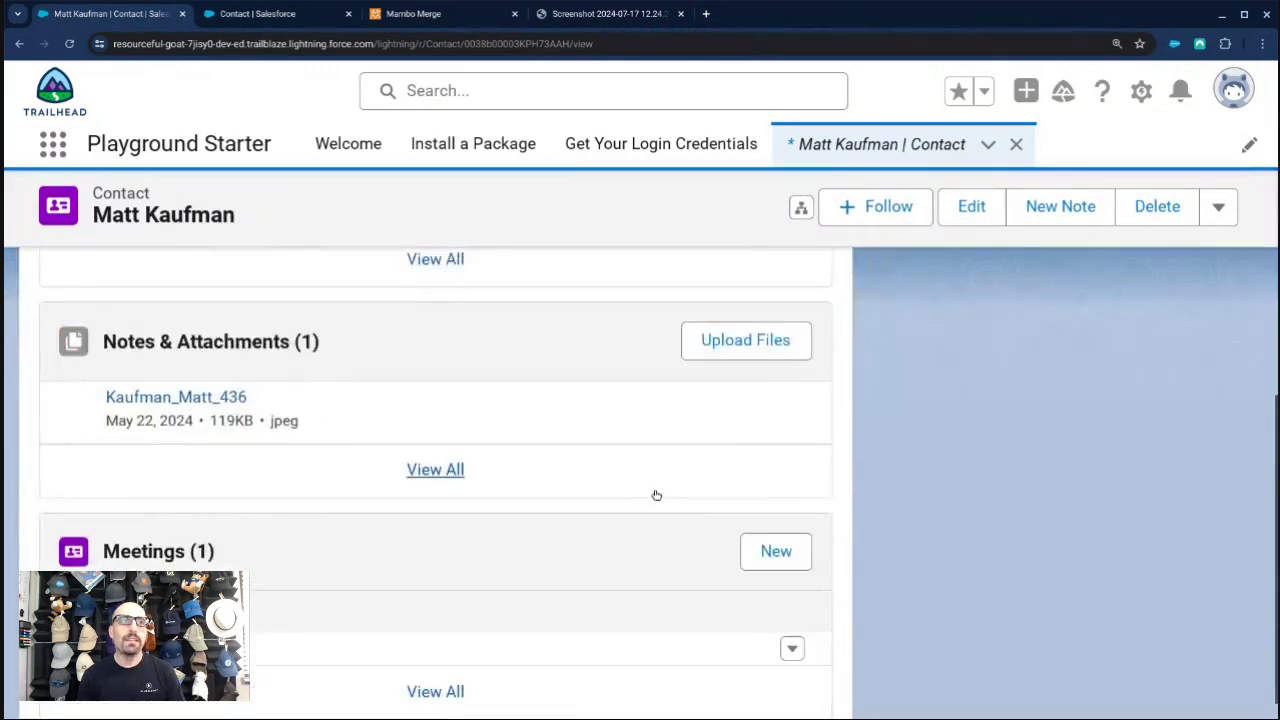
click(791, 618)
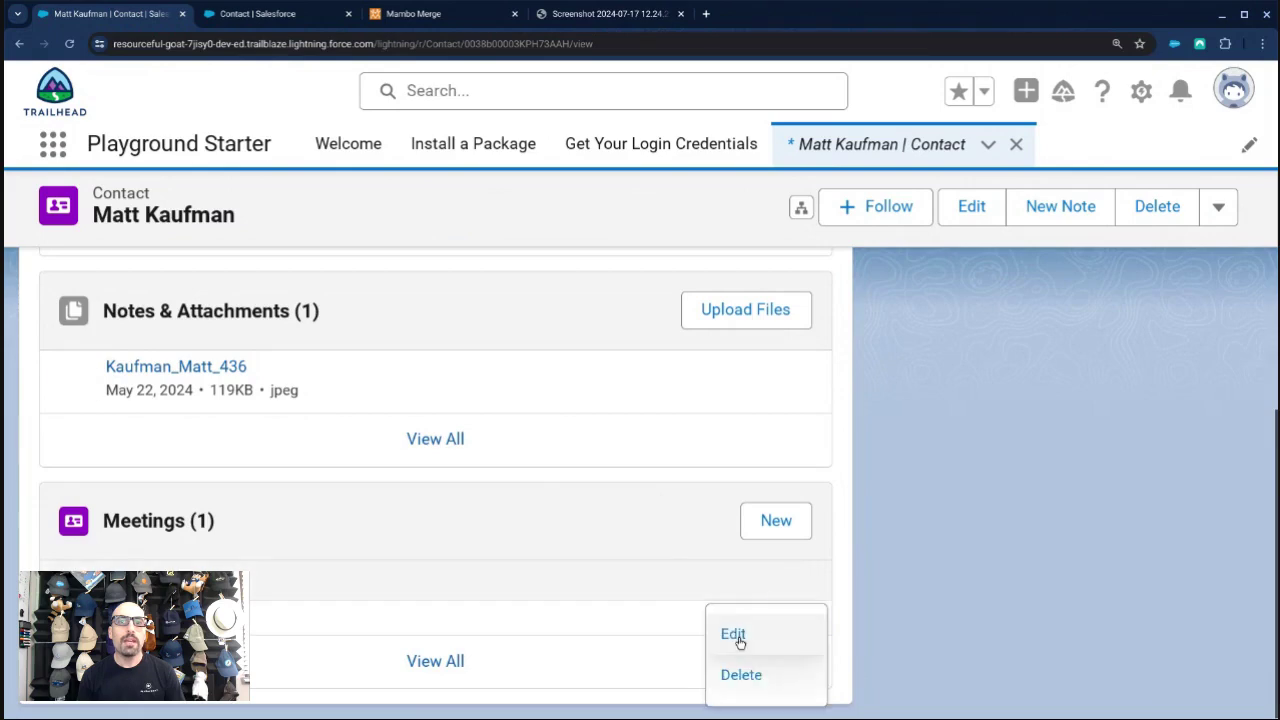
click(735, 637)
click(268, 380)
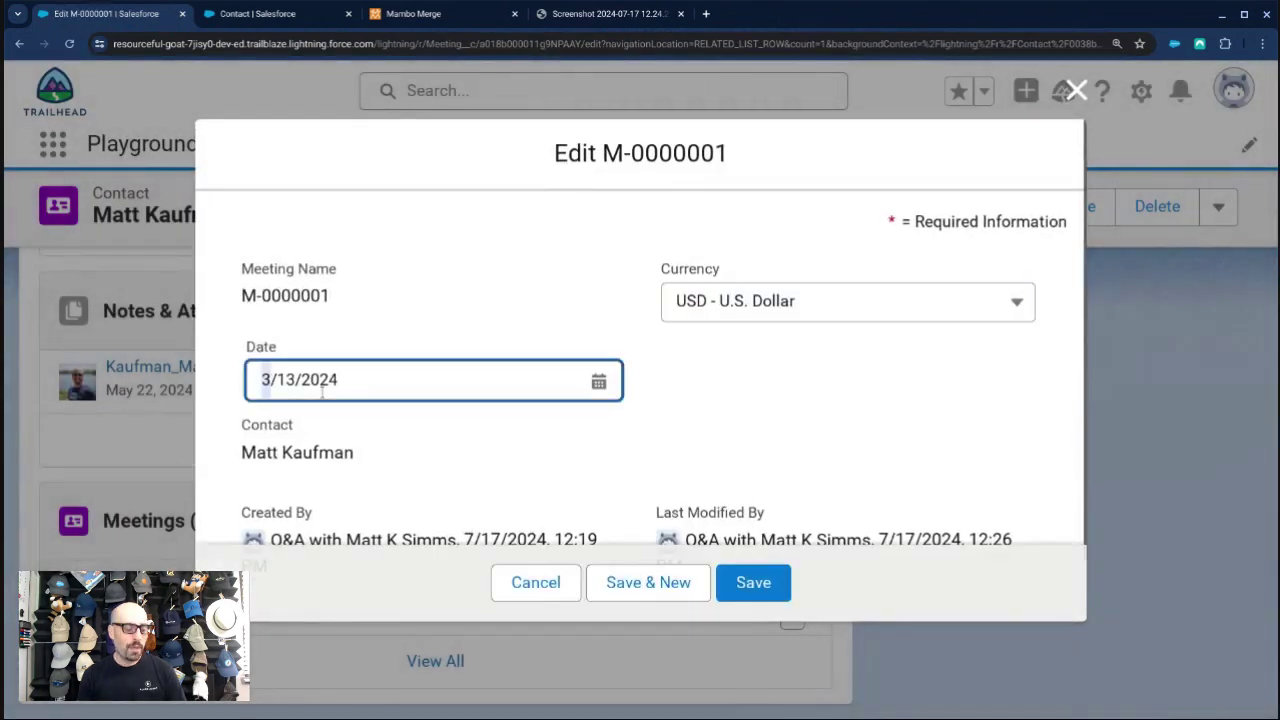
key(BackSpace)
text(1)
click(762, 586)
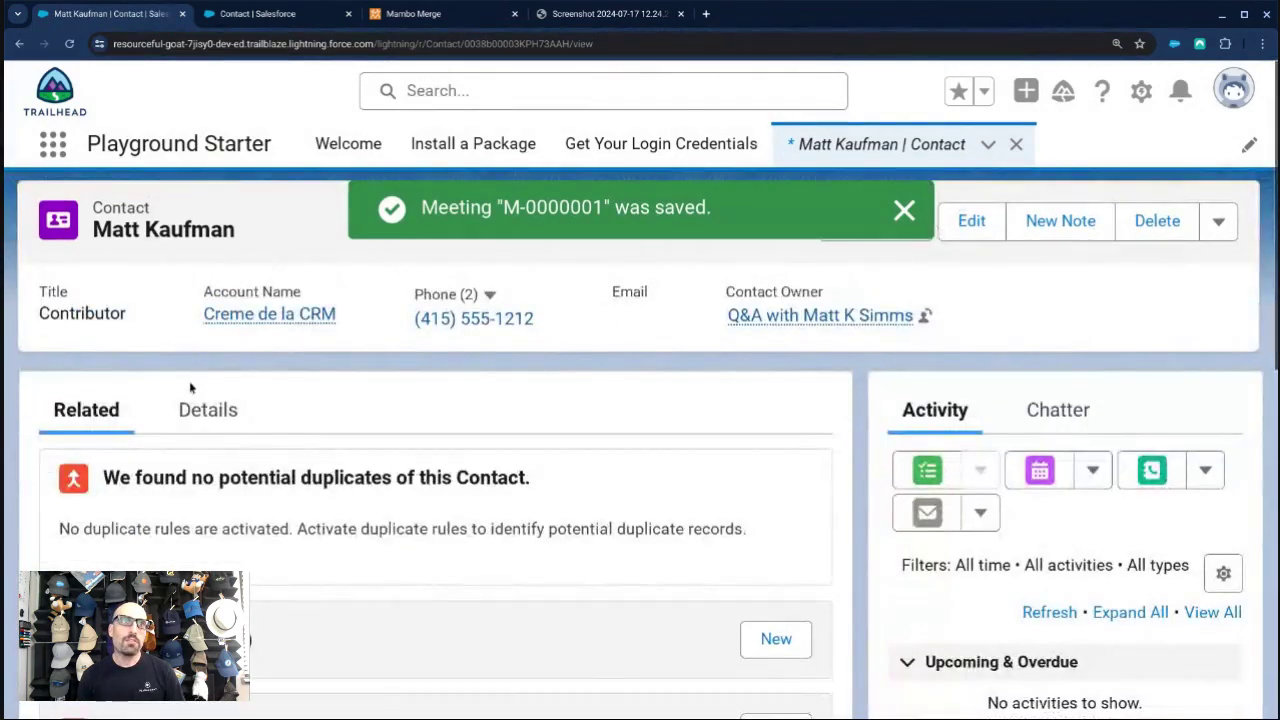
Check Most Recent Meeting Date, Has been over 6 months and Months Since Last Meeting in the contact's details.
click(210, 404)
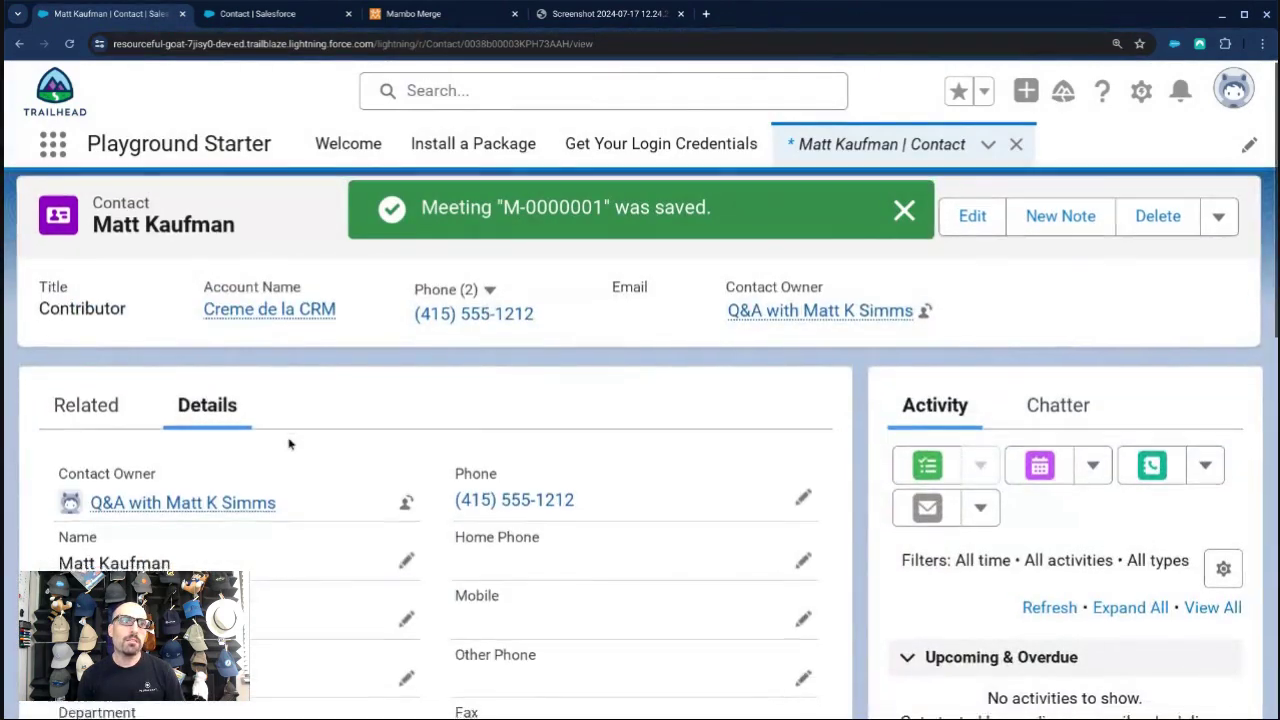
scroll(286, 450, down, 5)
scroll(286, 456, down, 1)
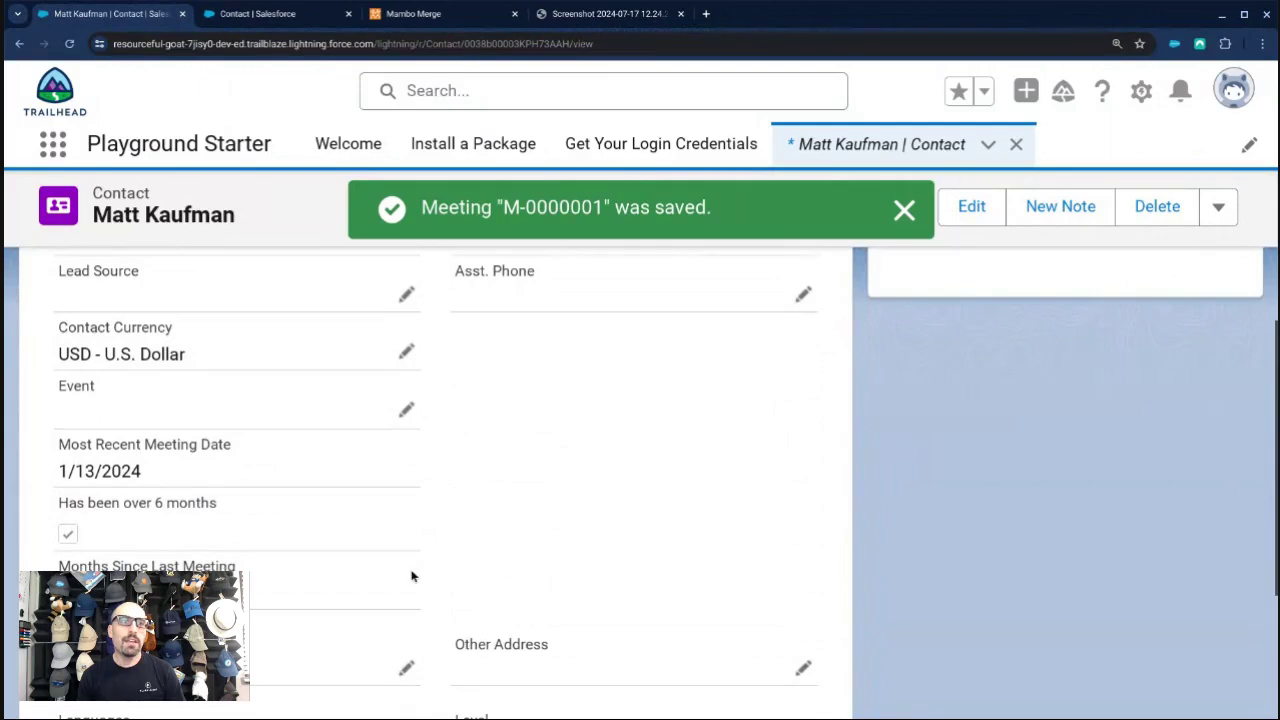
scroll(411, 574, up, 6)
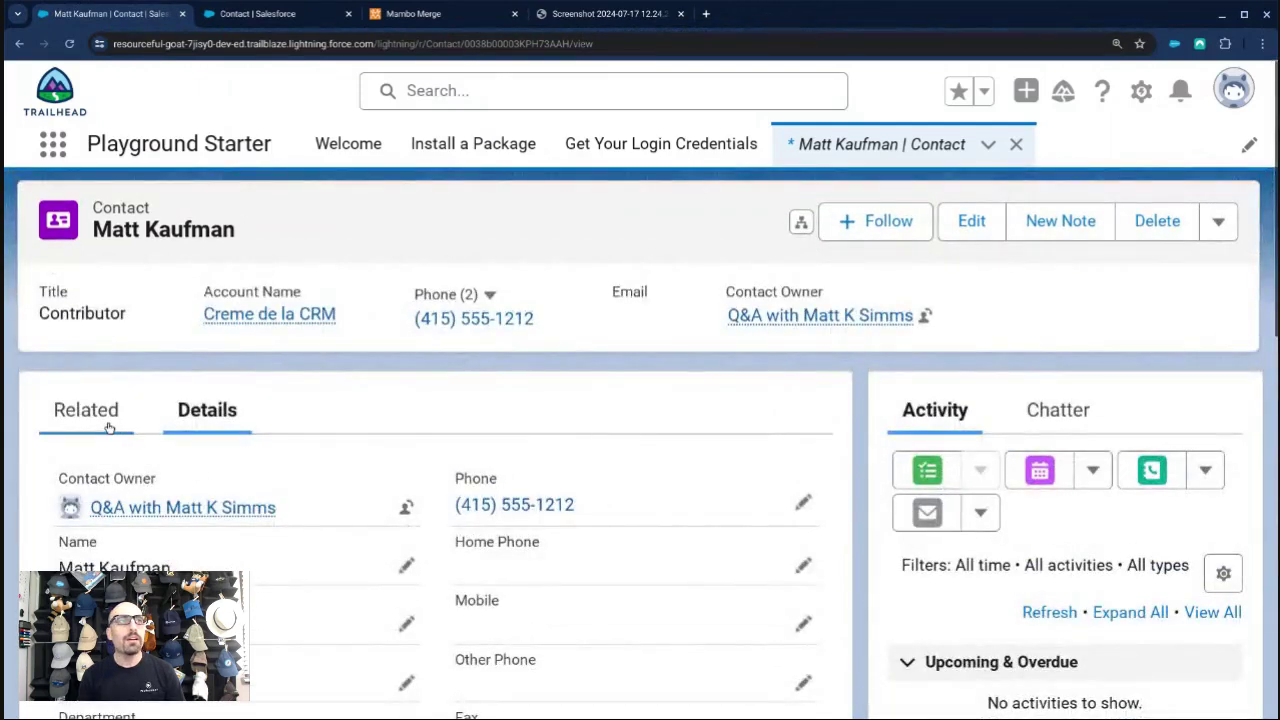
Set the date of the contact's related meeting M-0000001 to 5/13/2023, save it, and check the meeting fields in the contact's details.
click(110, 427)
scroll(400, 506, down, 5)
click(790, 616)
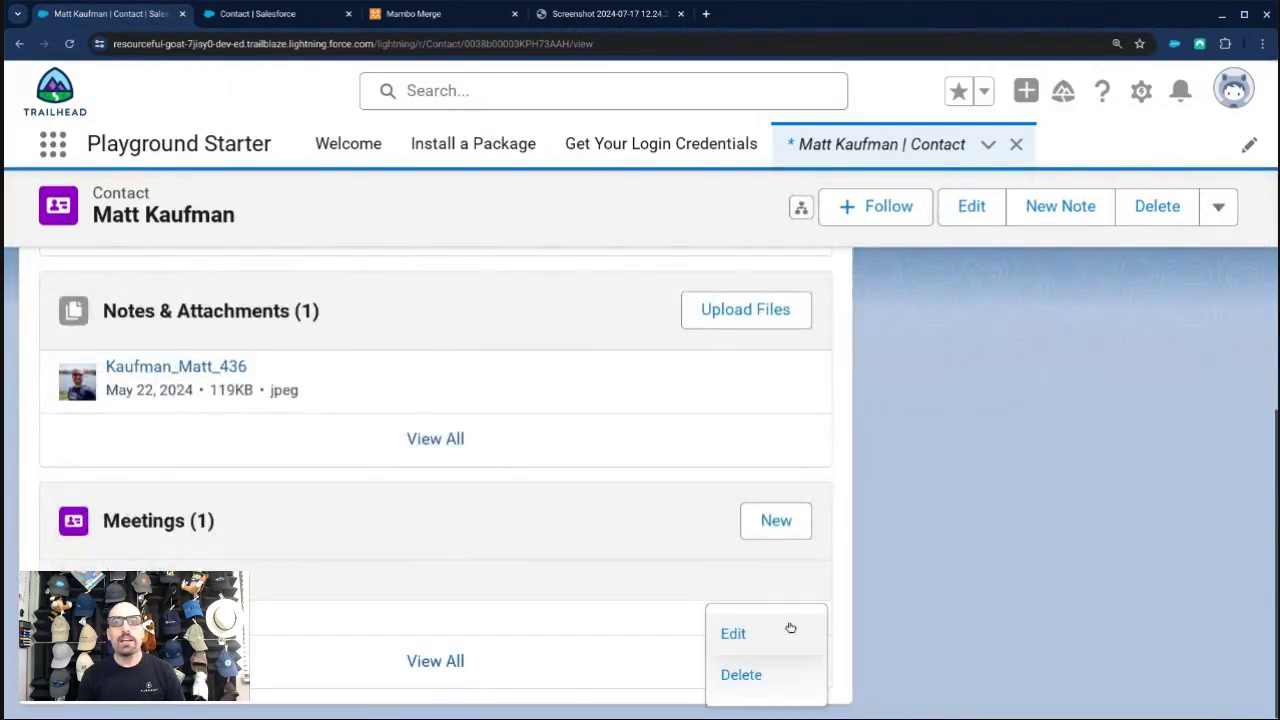
click(751, 636)
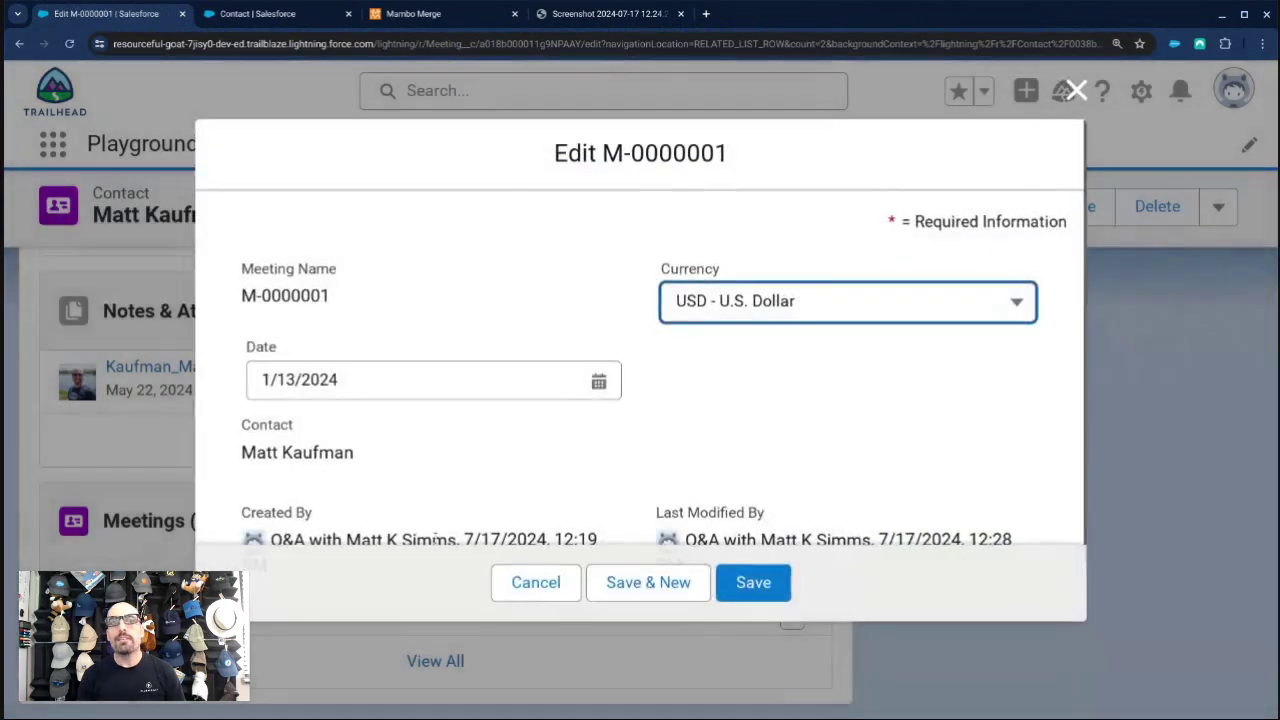
click(350, 386)
text(3)
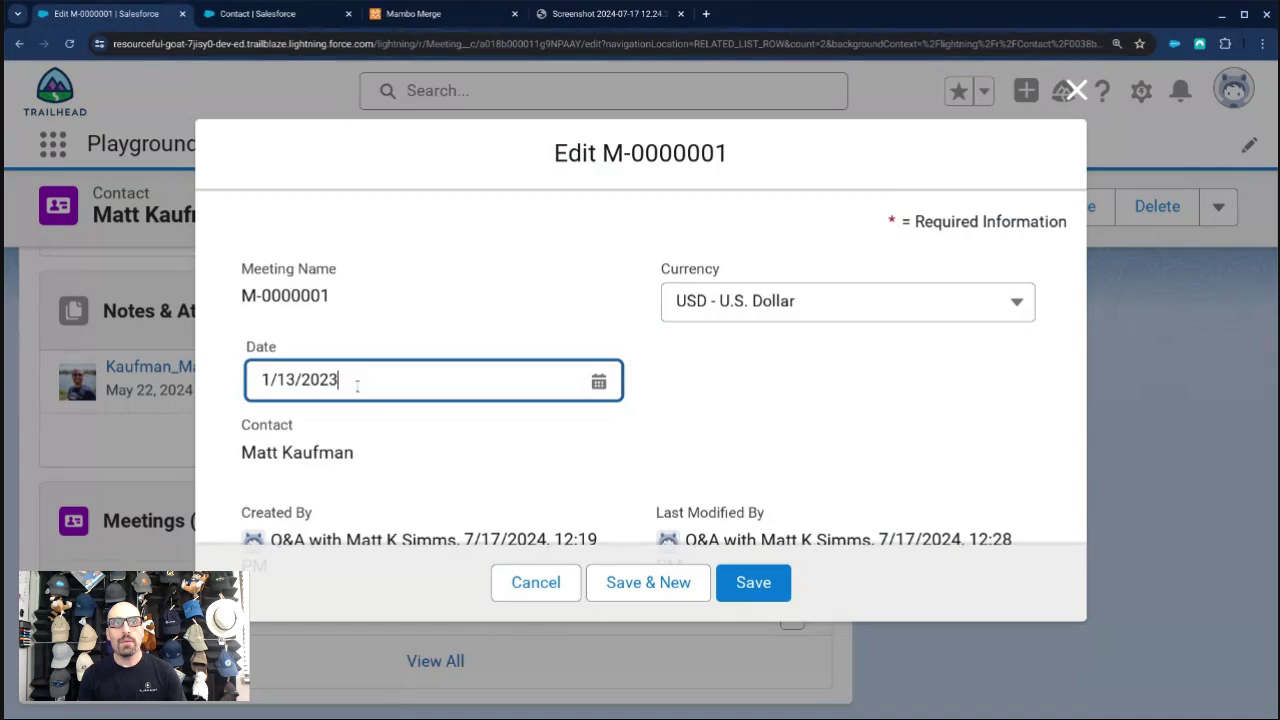
click(265, 381)
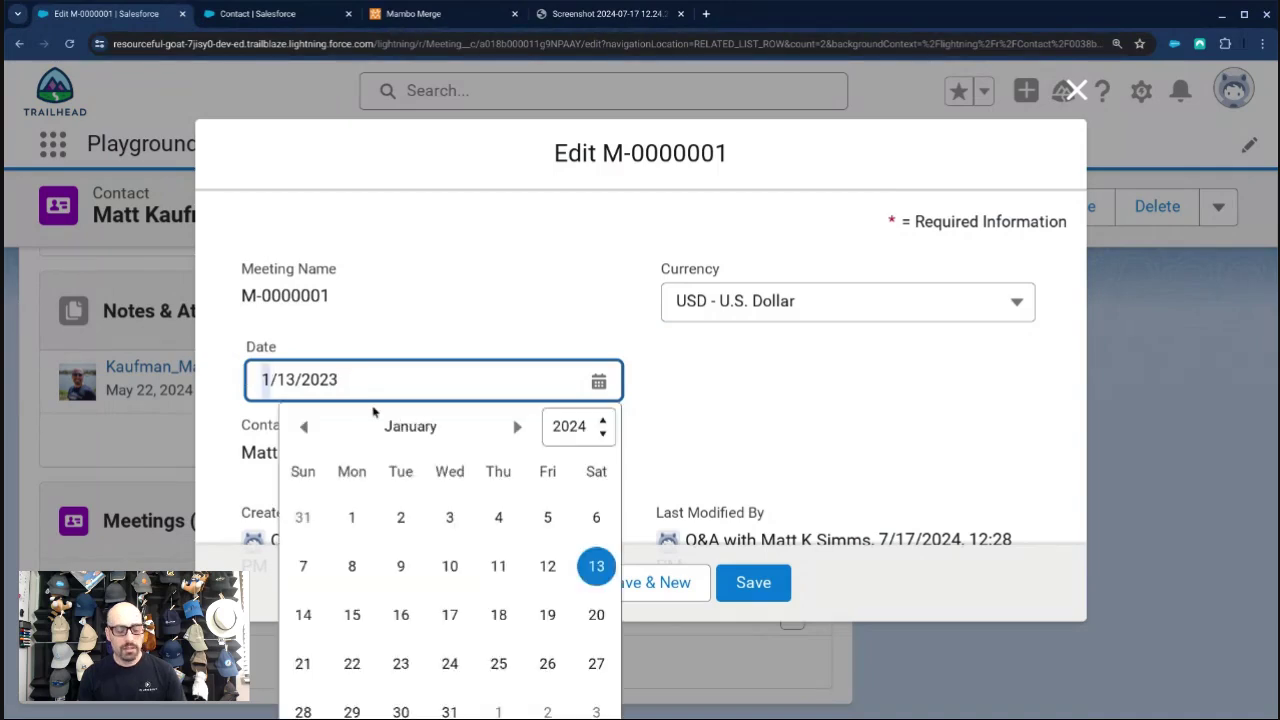
text(5)
click(533, 316)
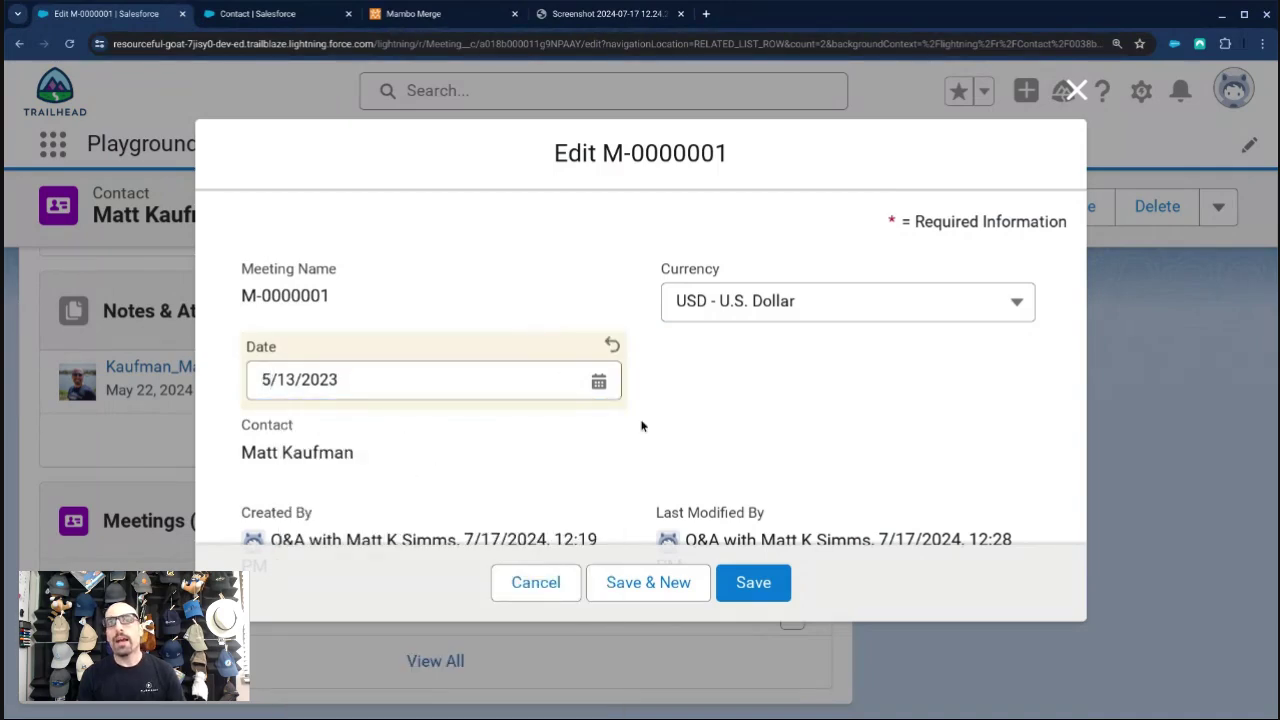
click(748, 598)
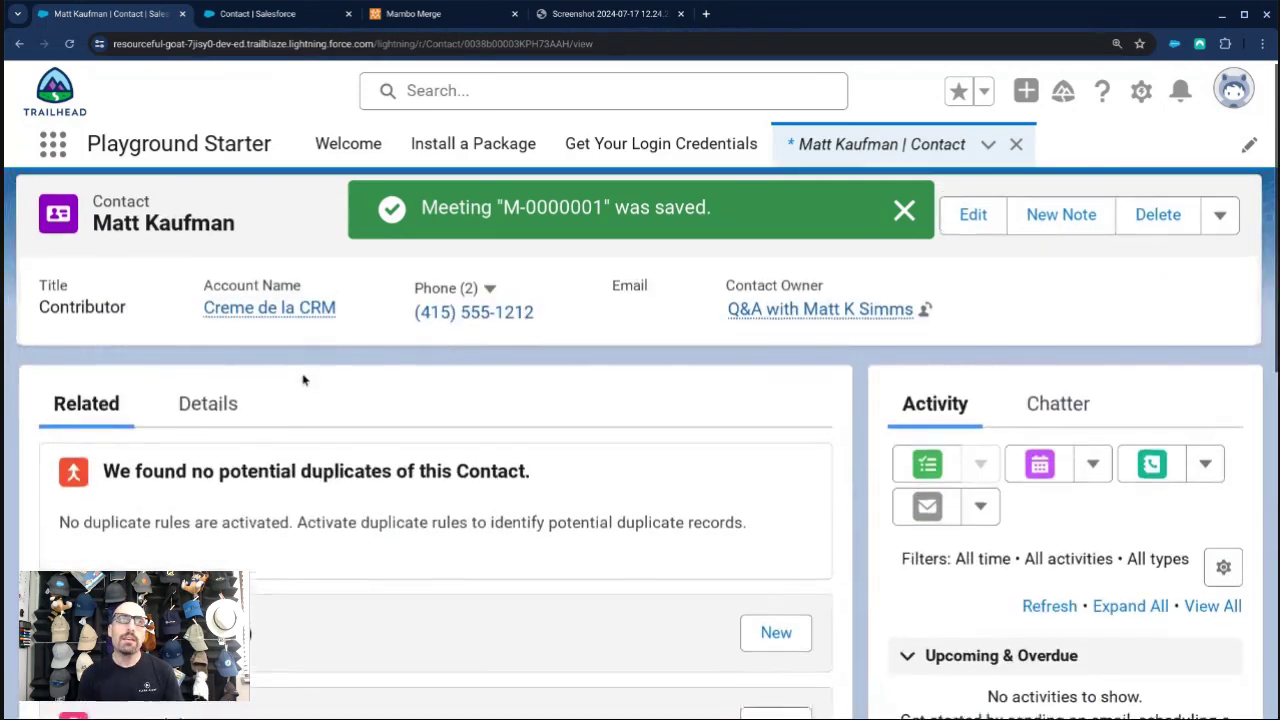
click(207, 407)
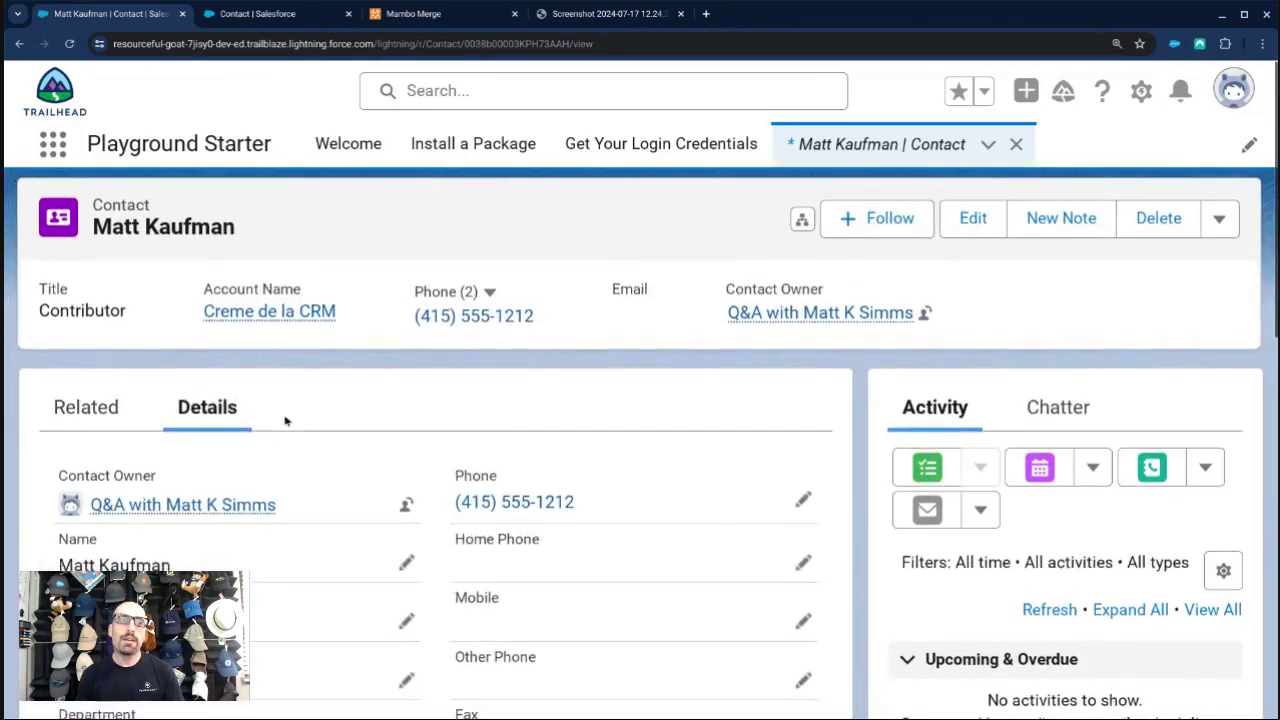
scroll(285, 421, down, 6)
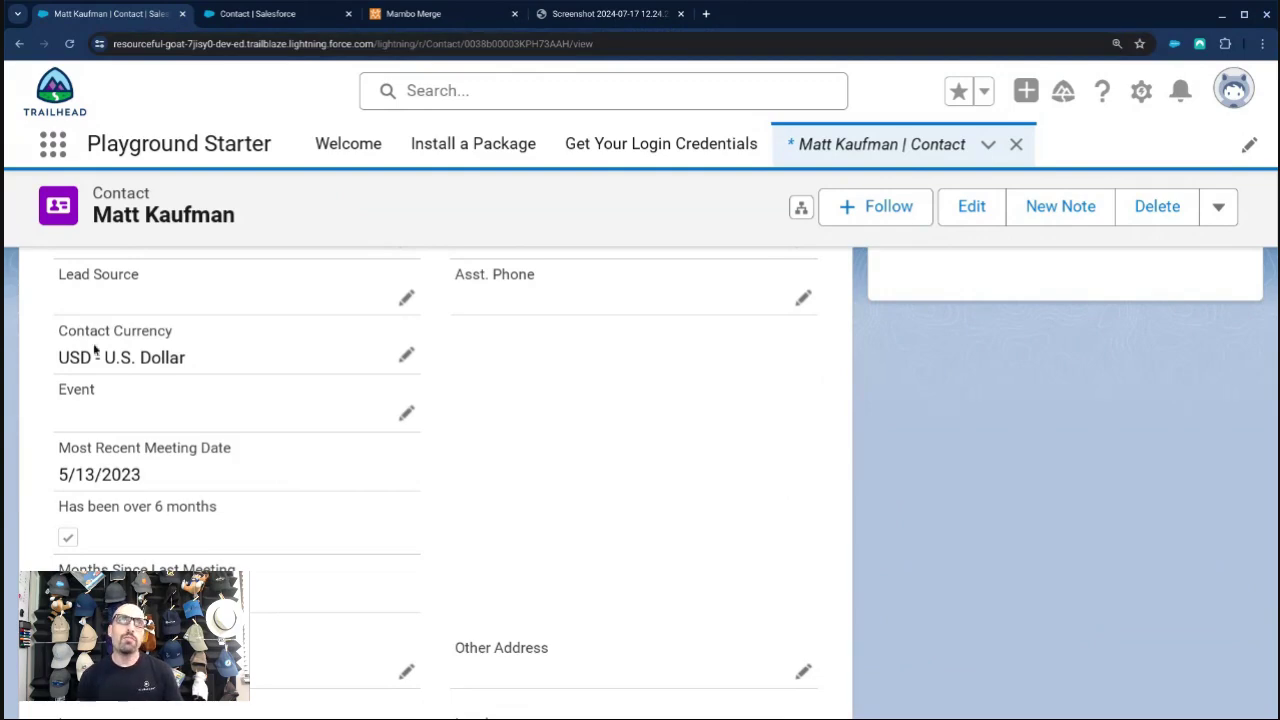
Find the Months Since Last Meeting field among the Contact object's fields in setup and open its formula for editing.
click(258, 14)
click(514, 344)
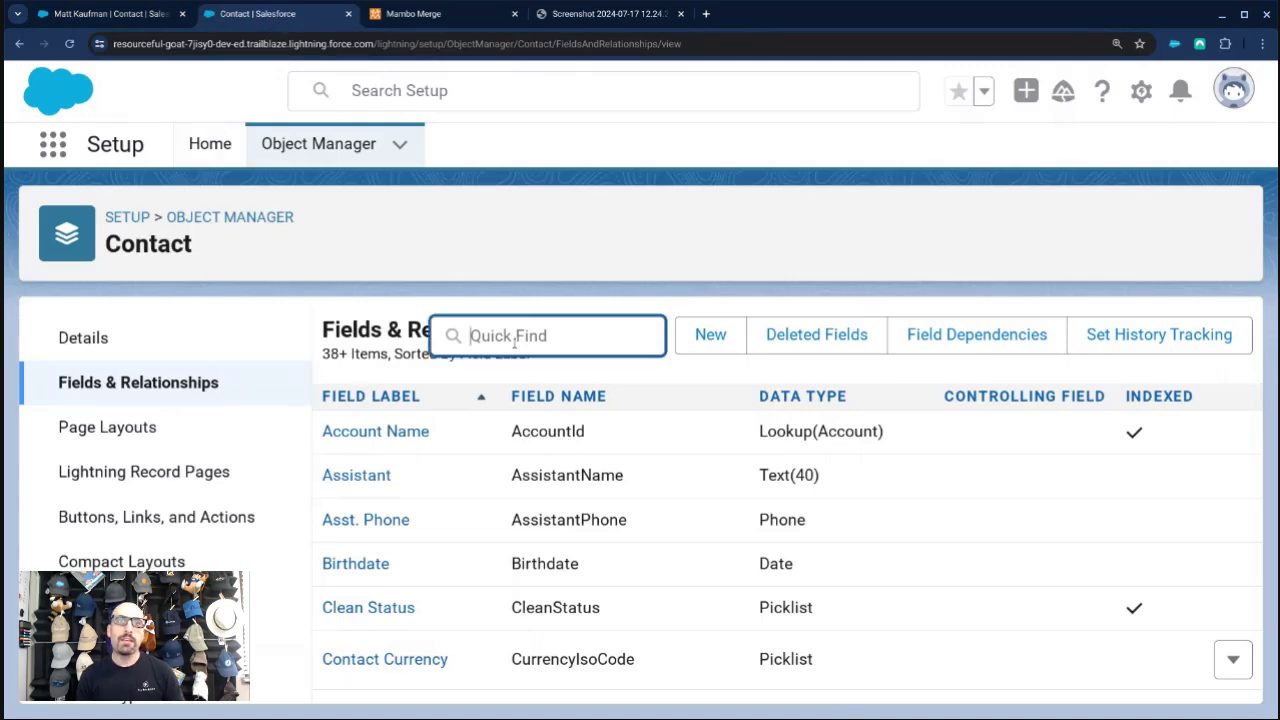
text(Months)
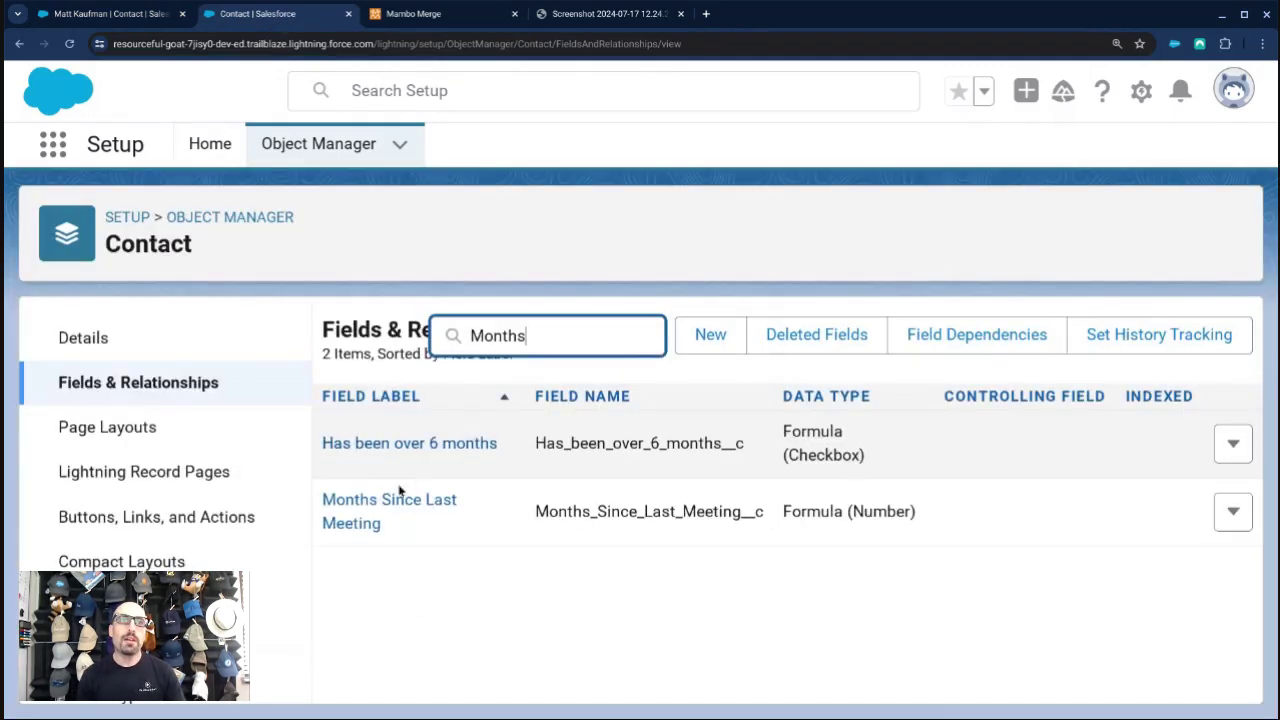
click(402, 492)
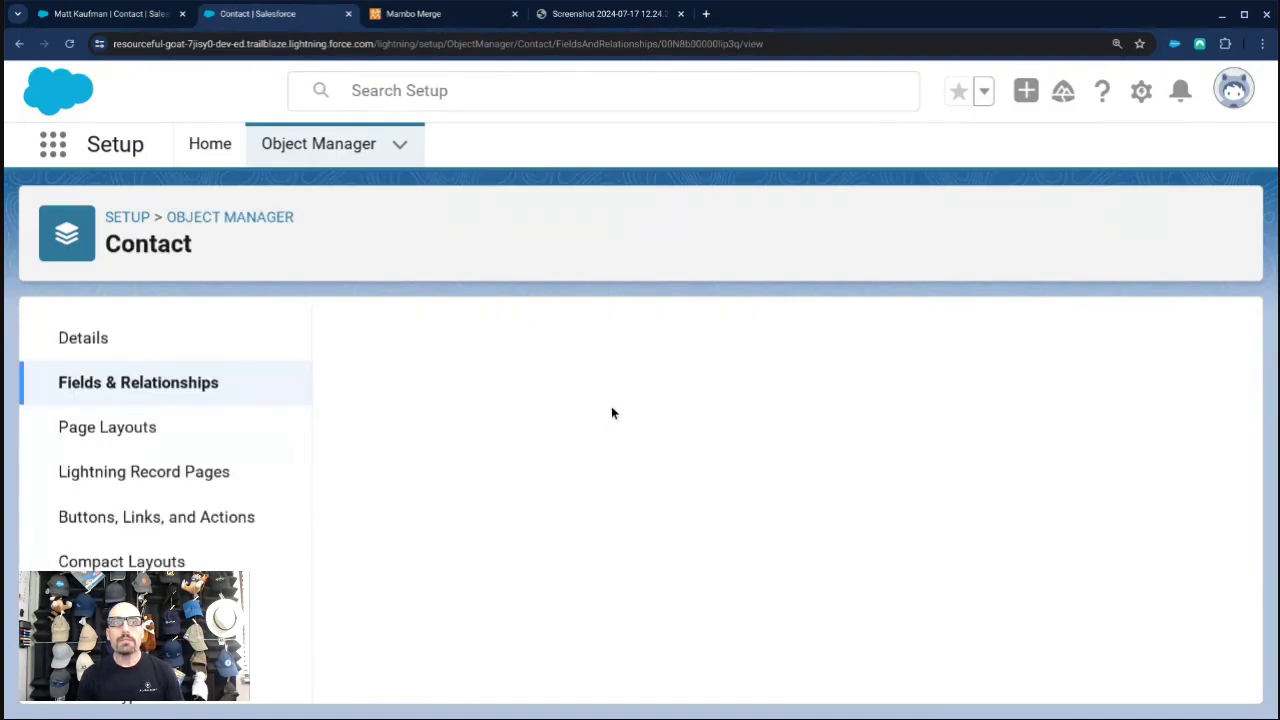
scroll(618, 405, down, 2)
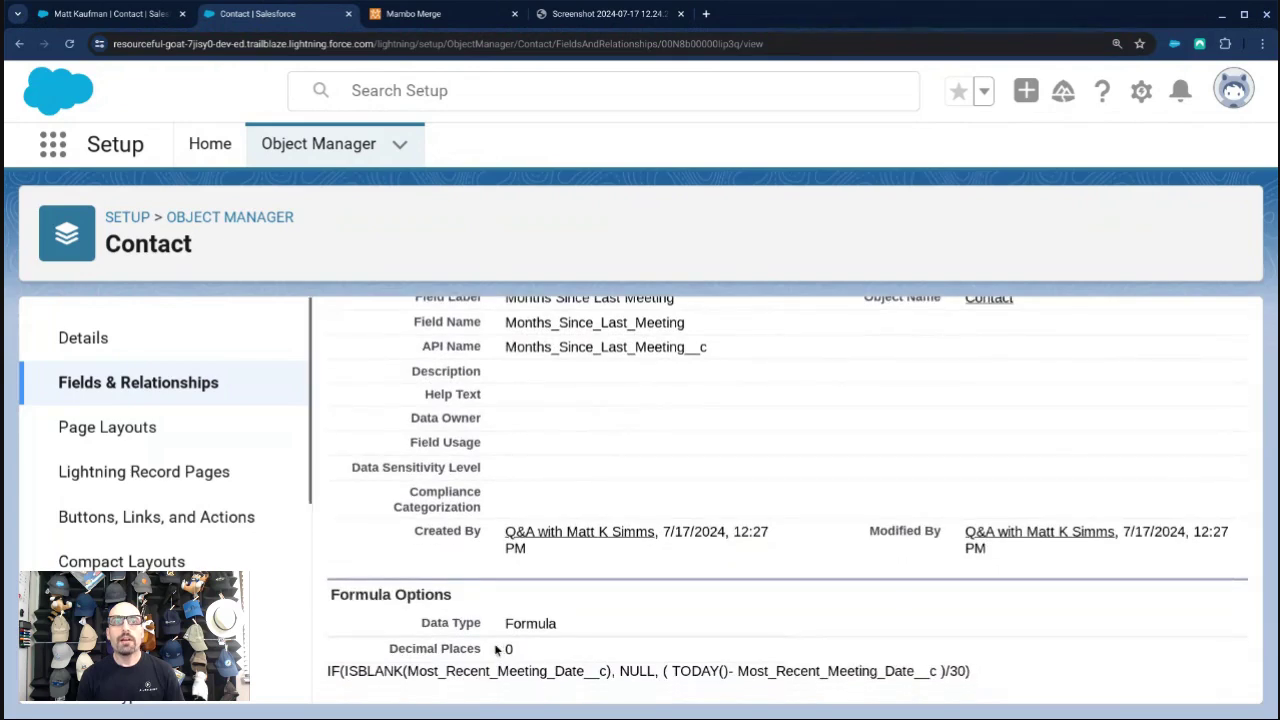
scroll(651, 466, up, 3)
click(637, 404)
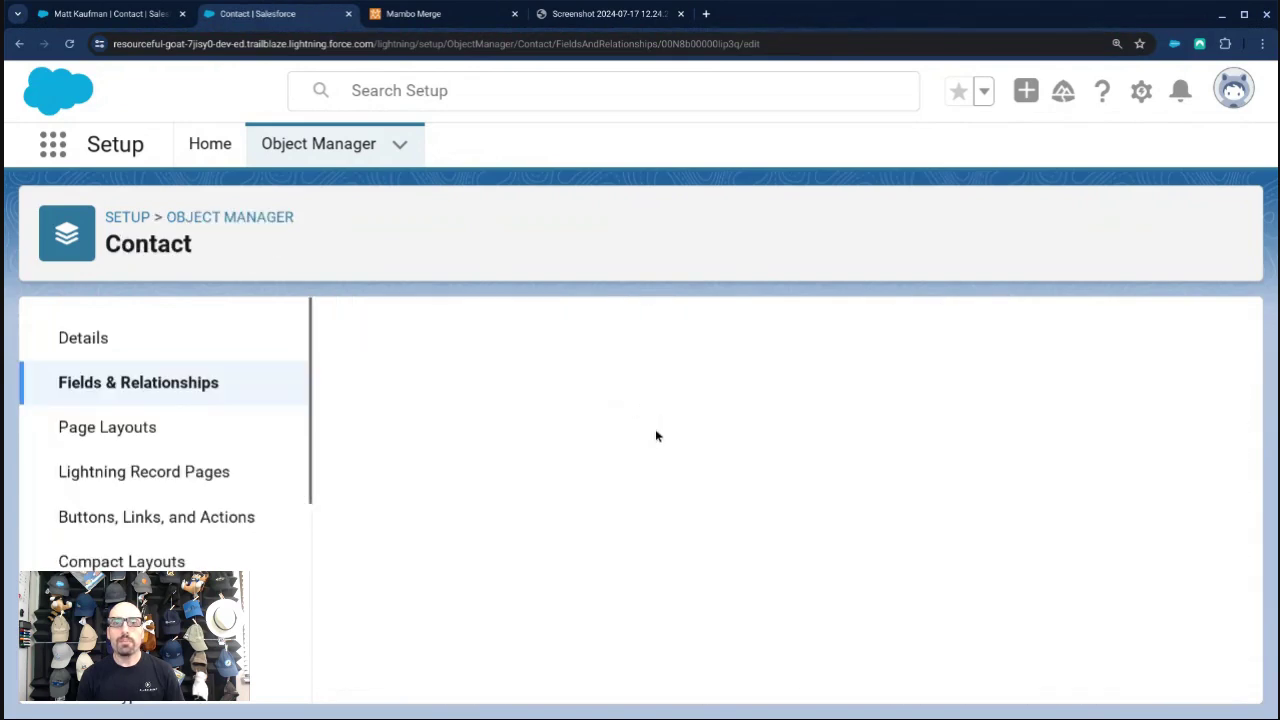
scroll(672, 521, down, 8)
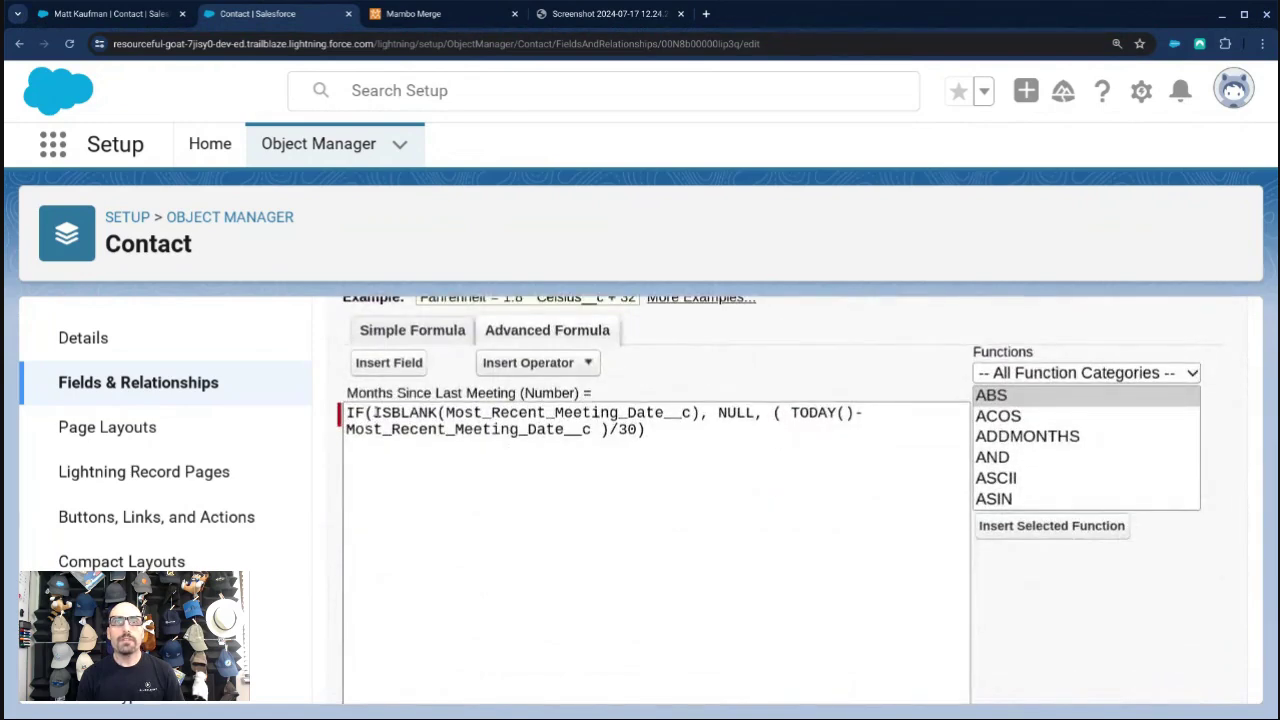
Reformat the IF formula with the ISBLANK condition, NULL, the date calculation and the closing parenthesis each on its own line.
click(373, 412)
key(Return)
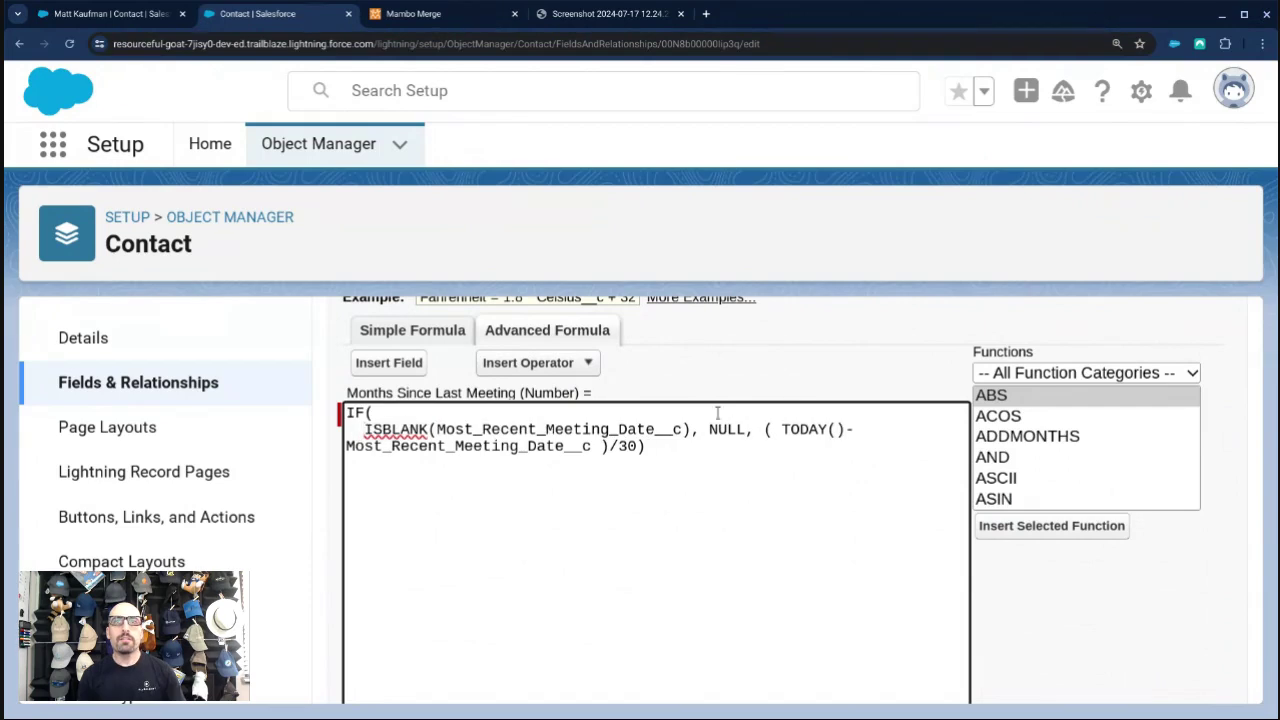
key(Return)
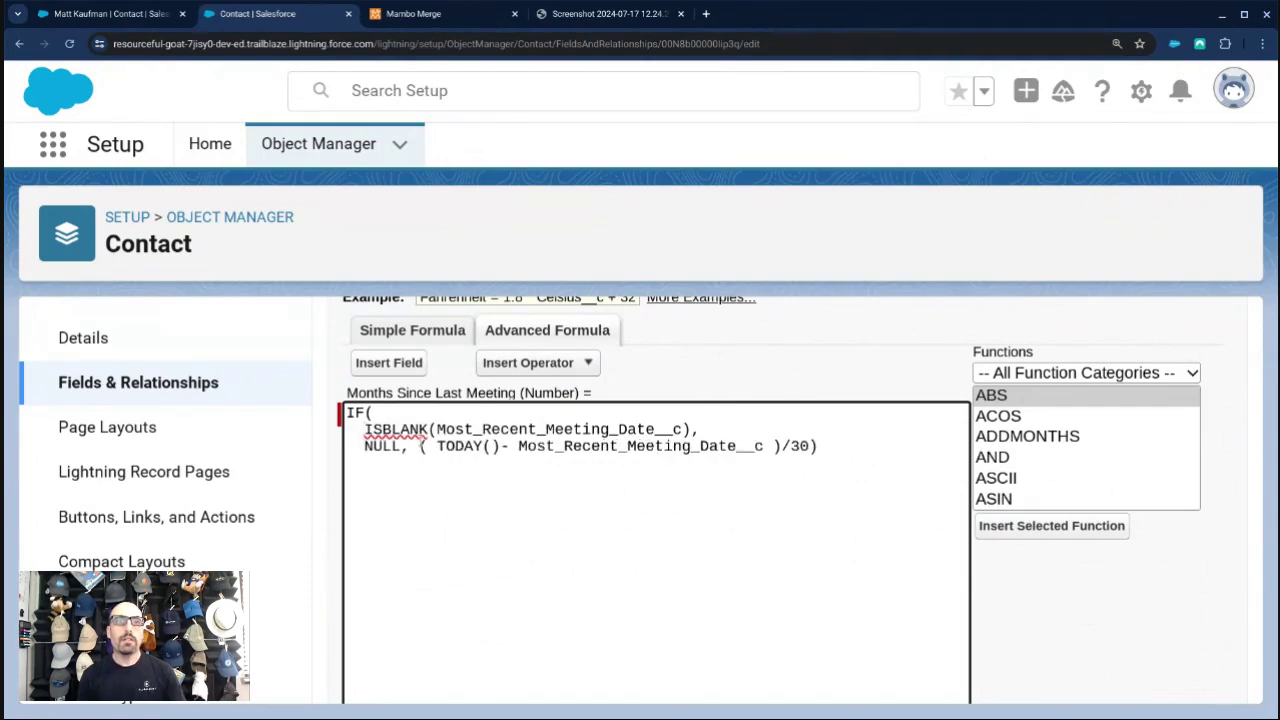
click(418, 446)
key(Return)
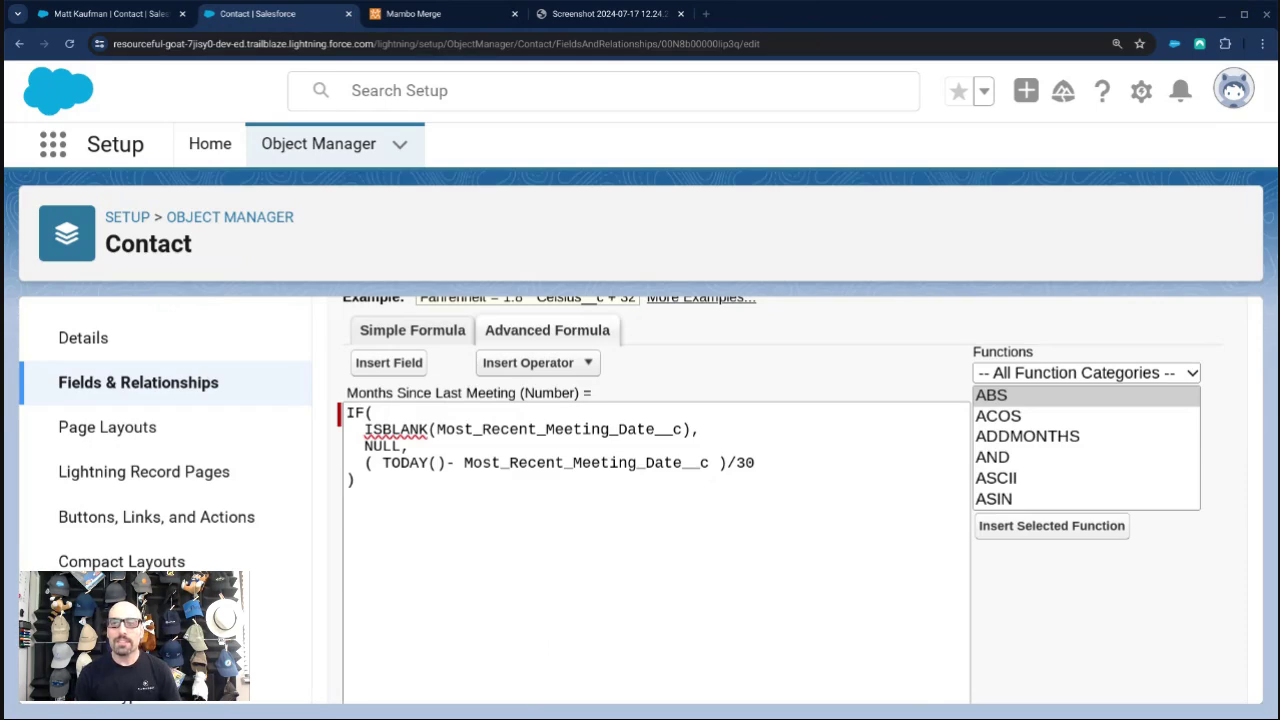
key(alt+Tab)
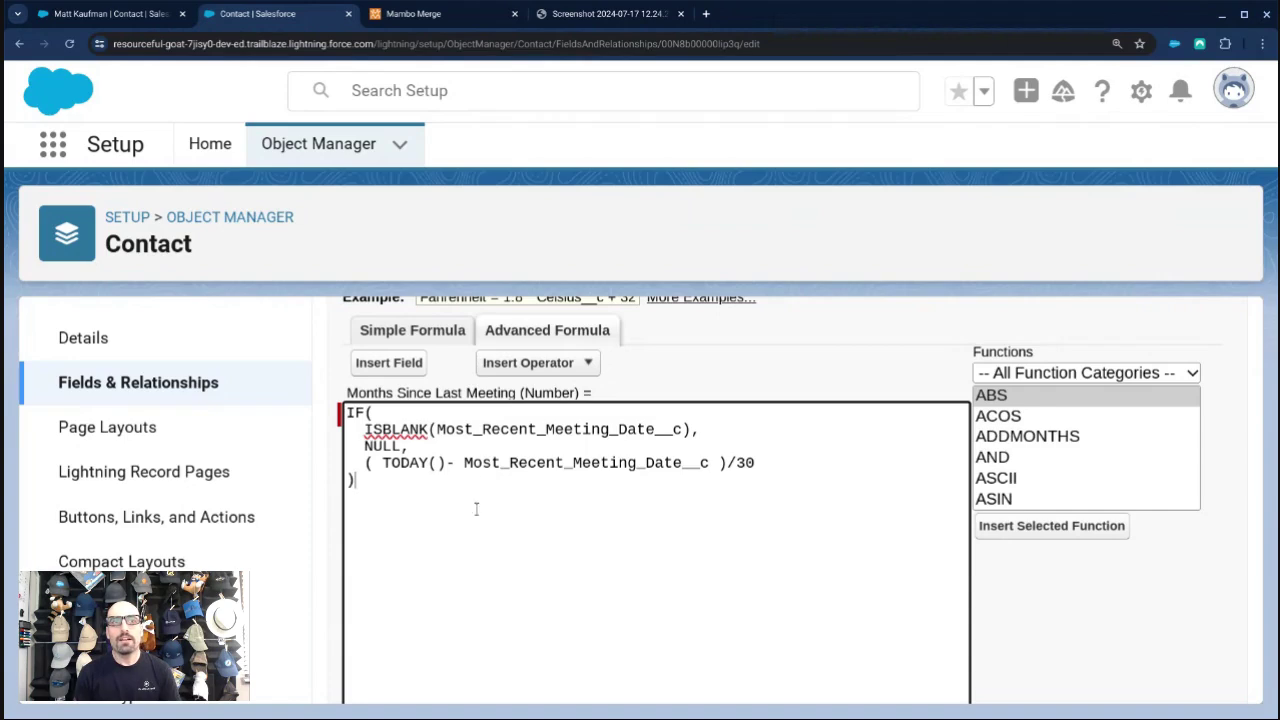
scroll(466, 528, up, 1)
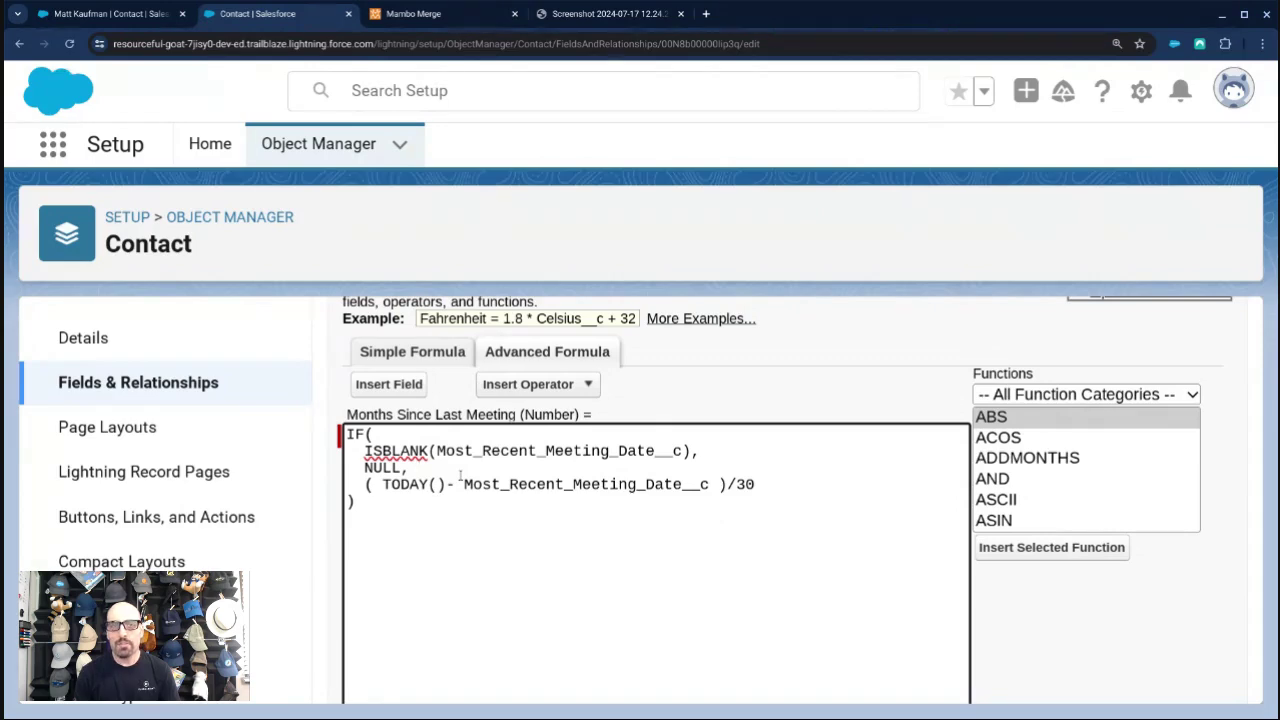
scroll(474, 486, up, 3)
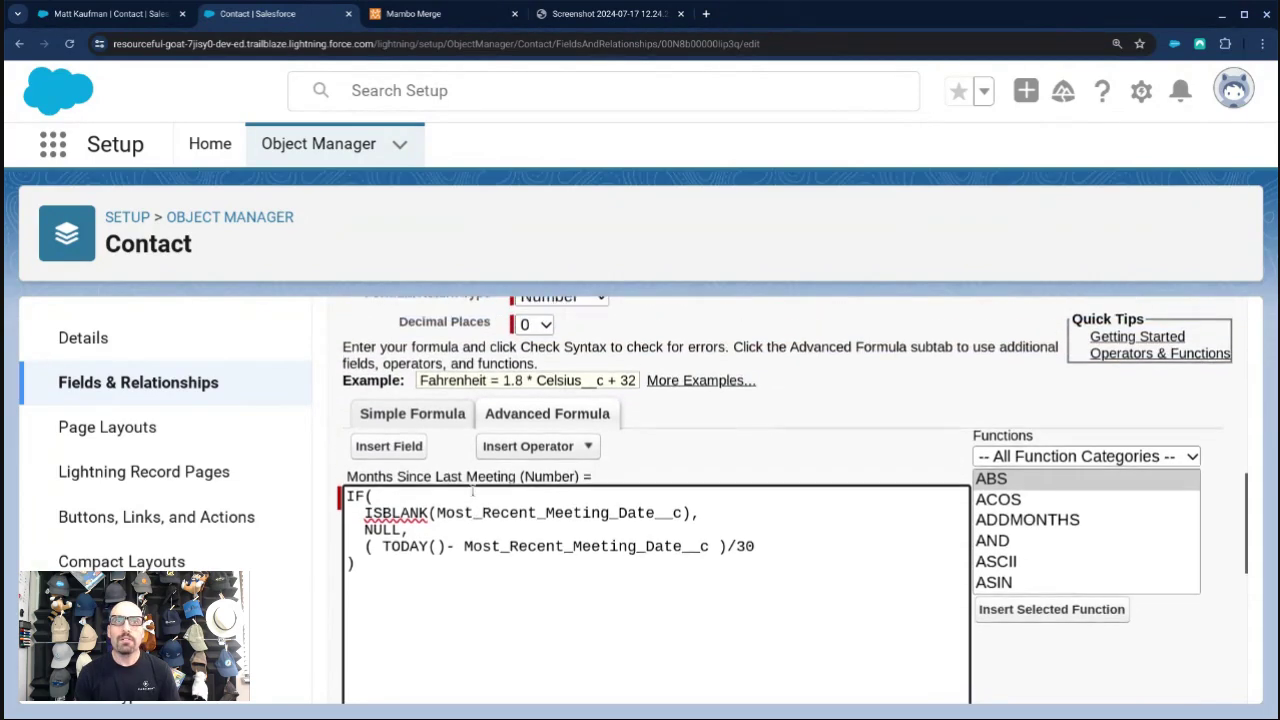
scroll(436, 514, up, 5)
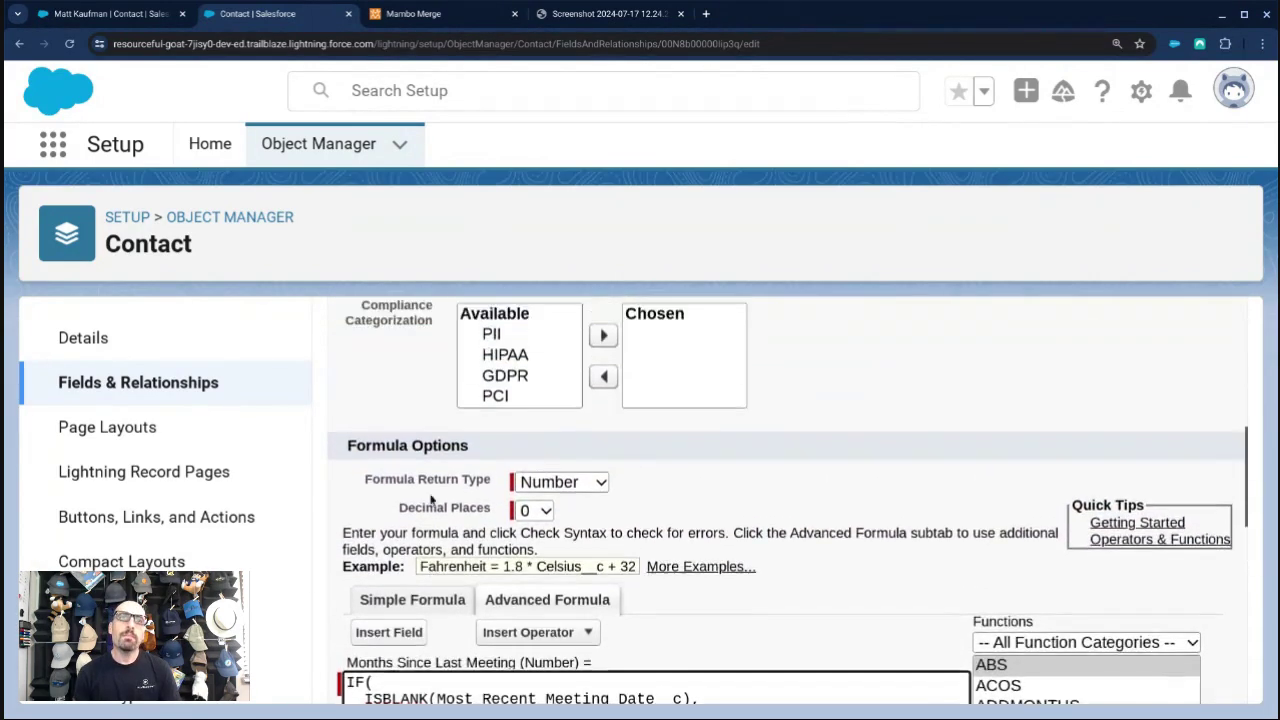
scroll(433, 478, up, 2)
Return to the contact record's browser tab, go to Reports, and start a new report using the Contacts & Accounts report type.
click(104, 14)
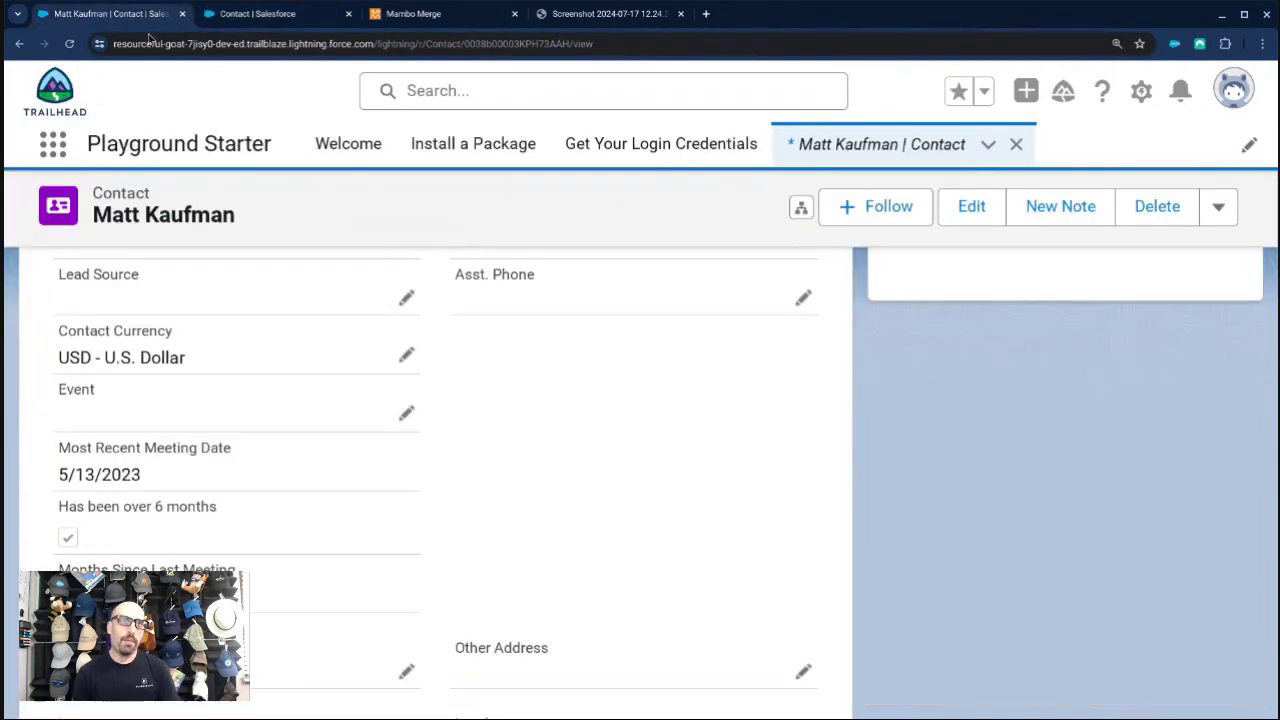
click(53, 143)
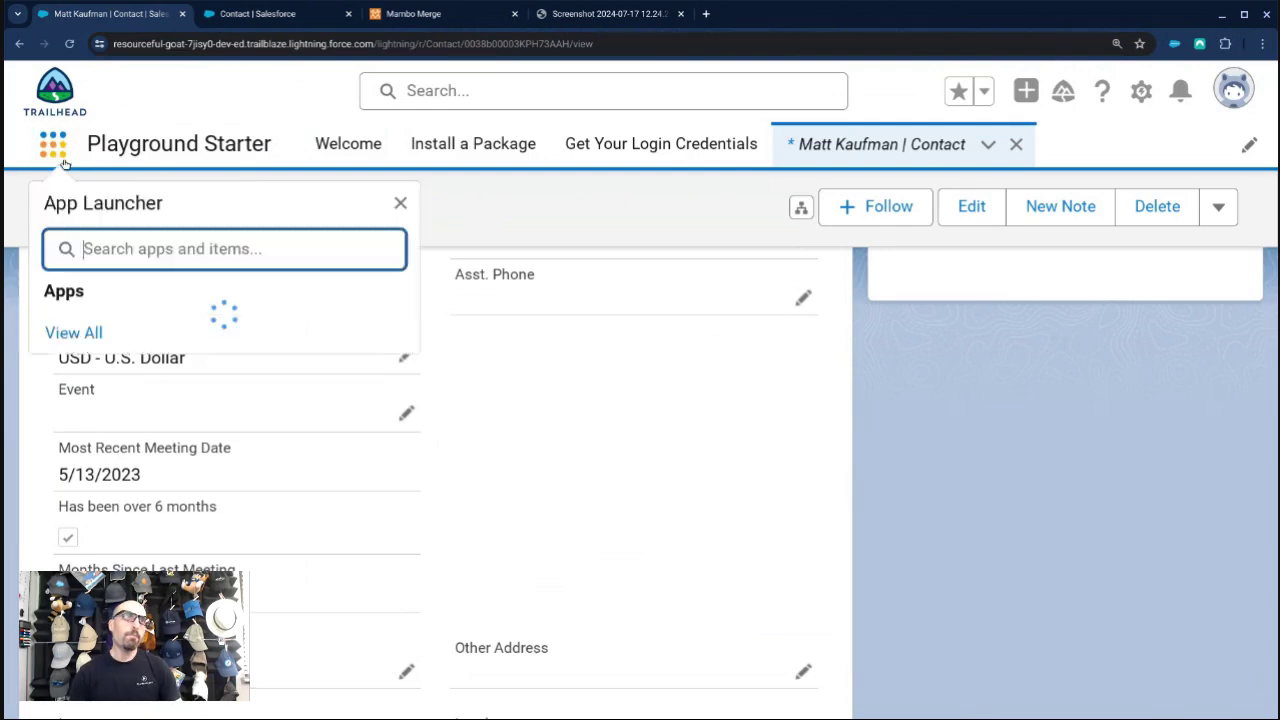
text(repor)
click(126, 392)
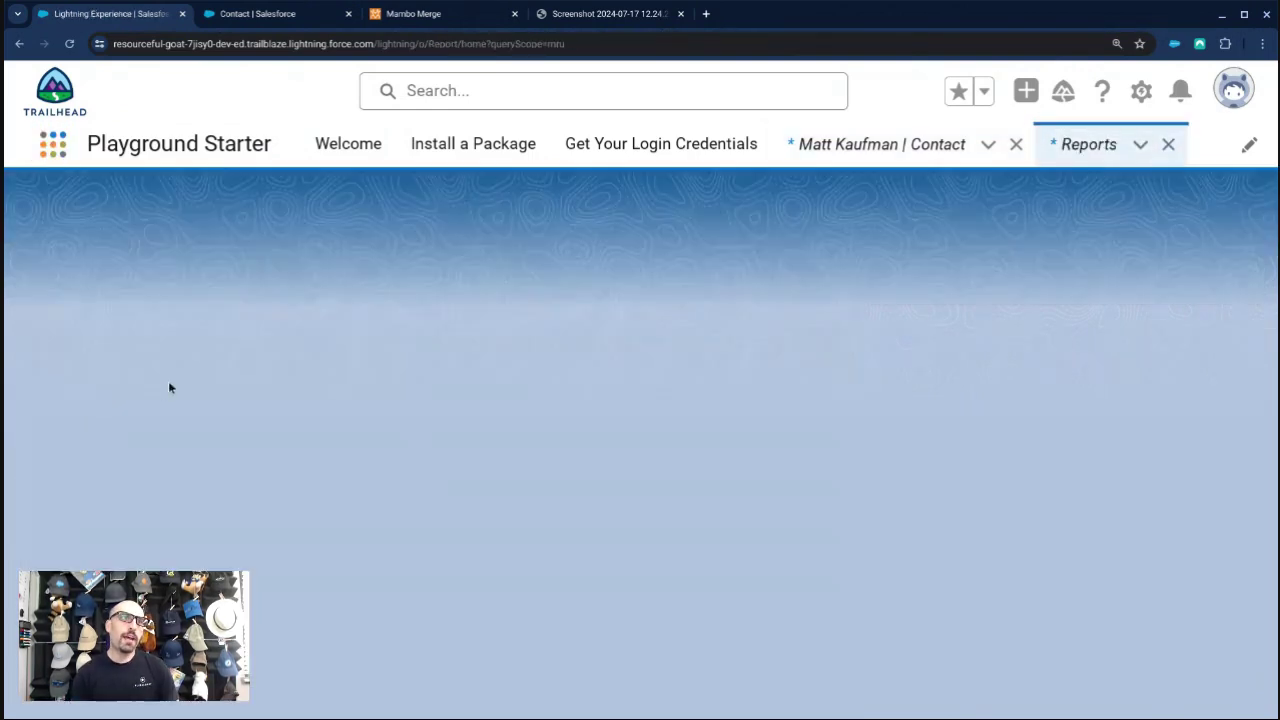
click(1008, 238)
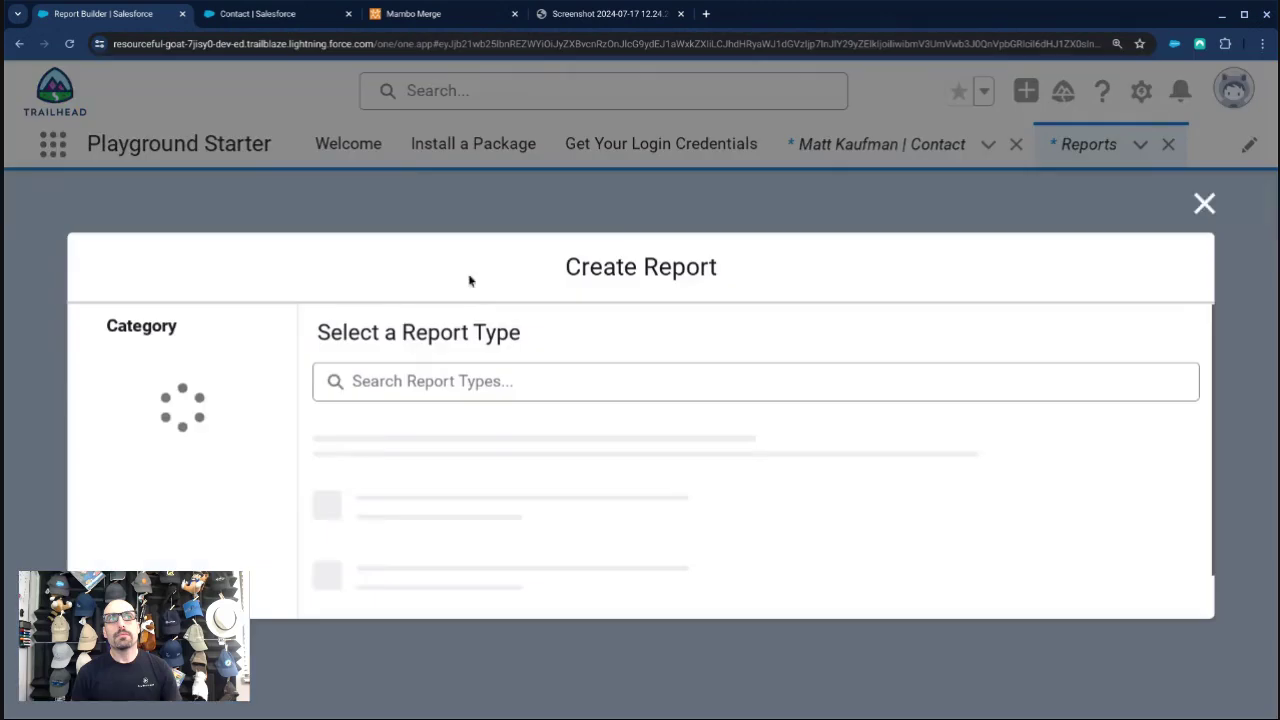
text(Contact)
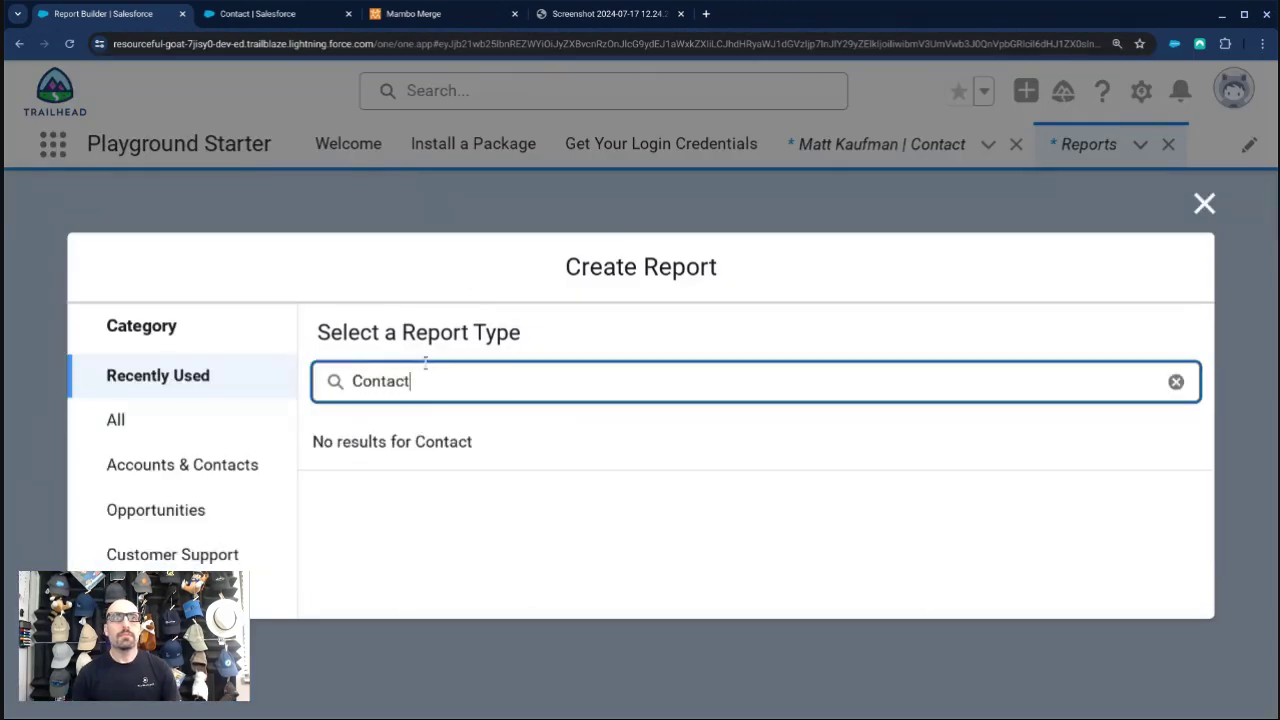
click(174, 421)
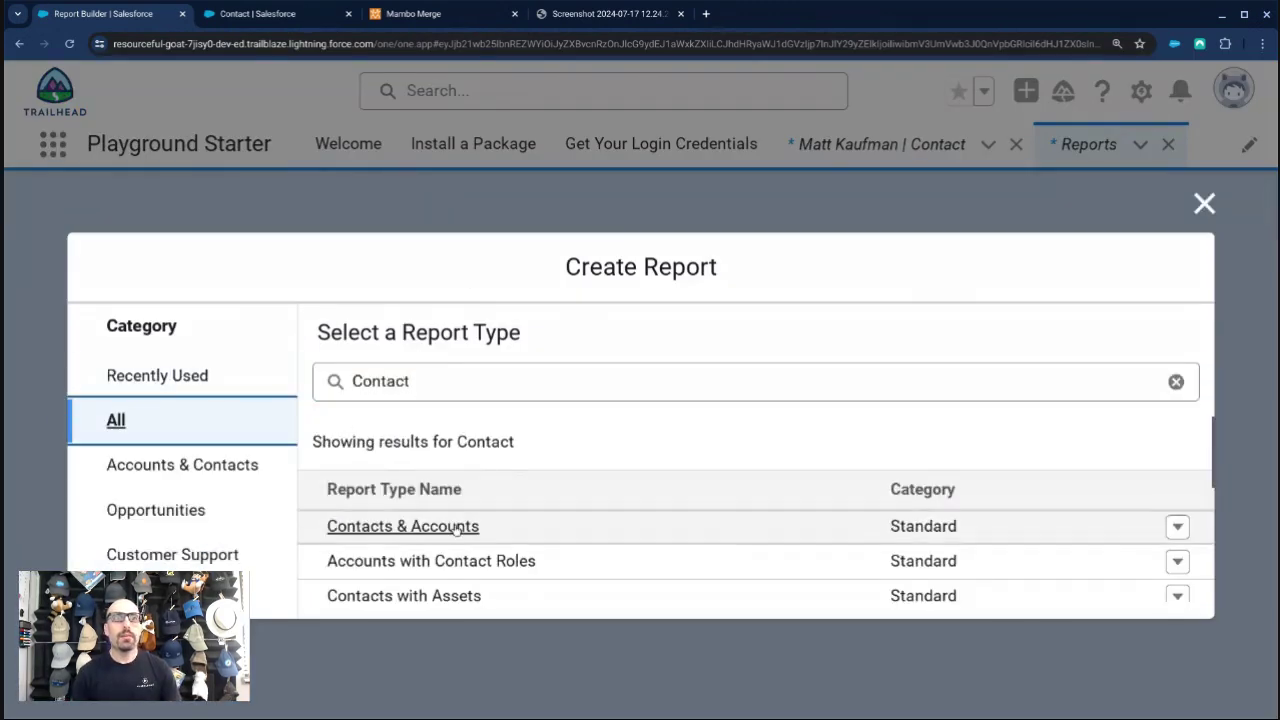
click(410, 526)
click(1007, 467)
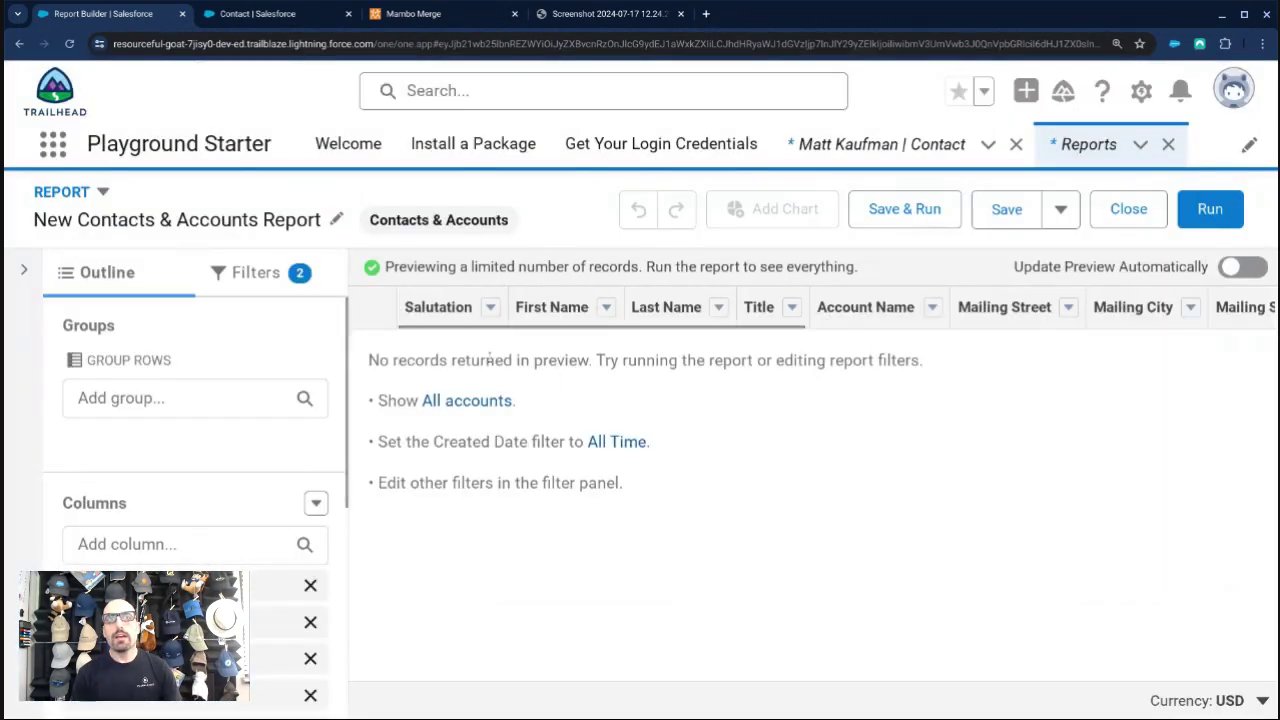
Add Months Since Last Meeting as a column of the report.
click(166, 532)
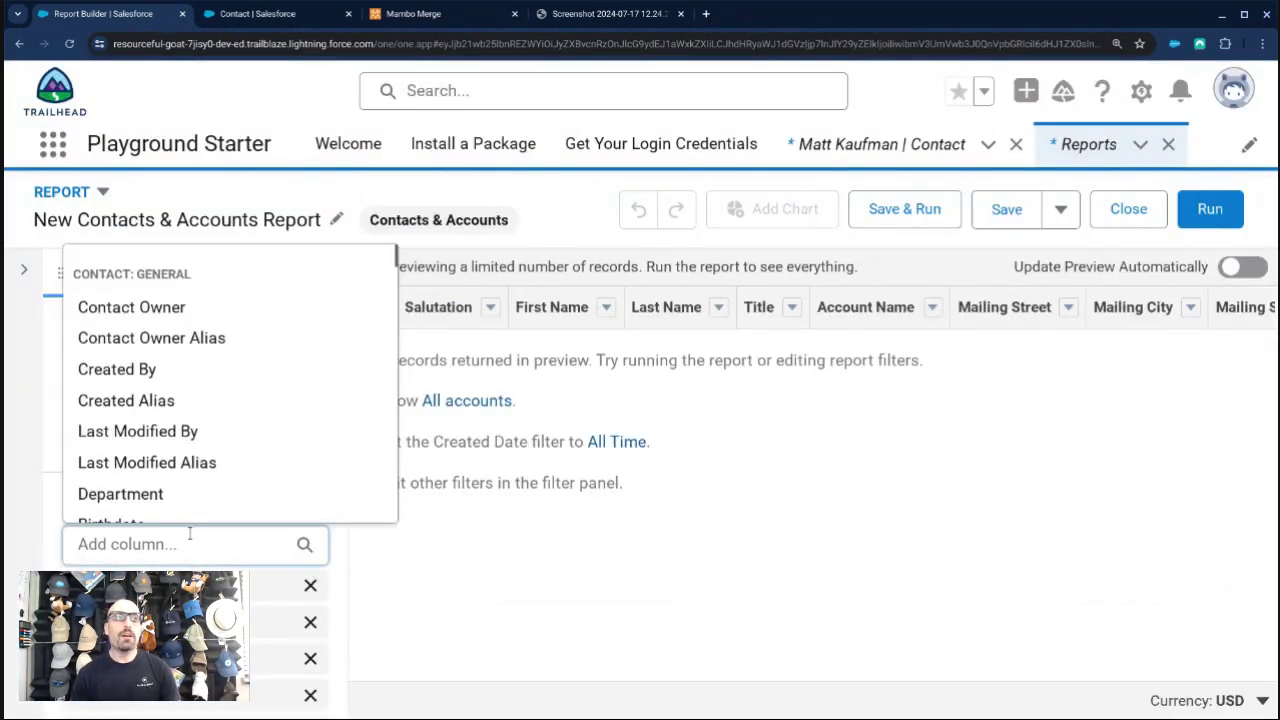
text(mont)
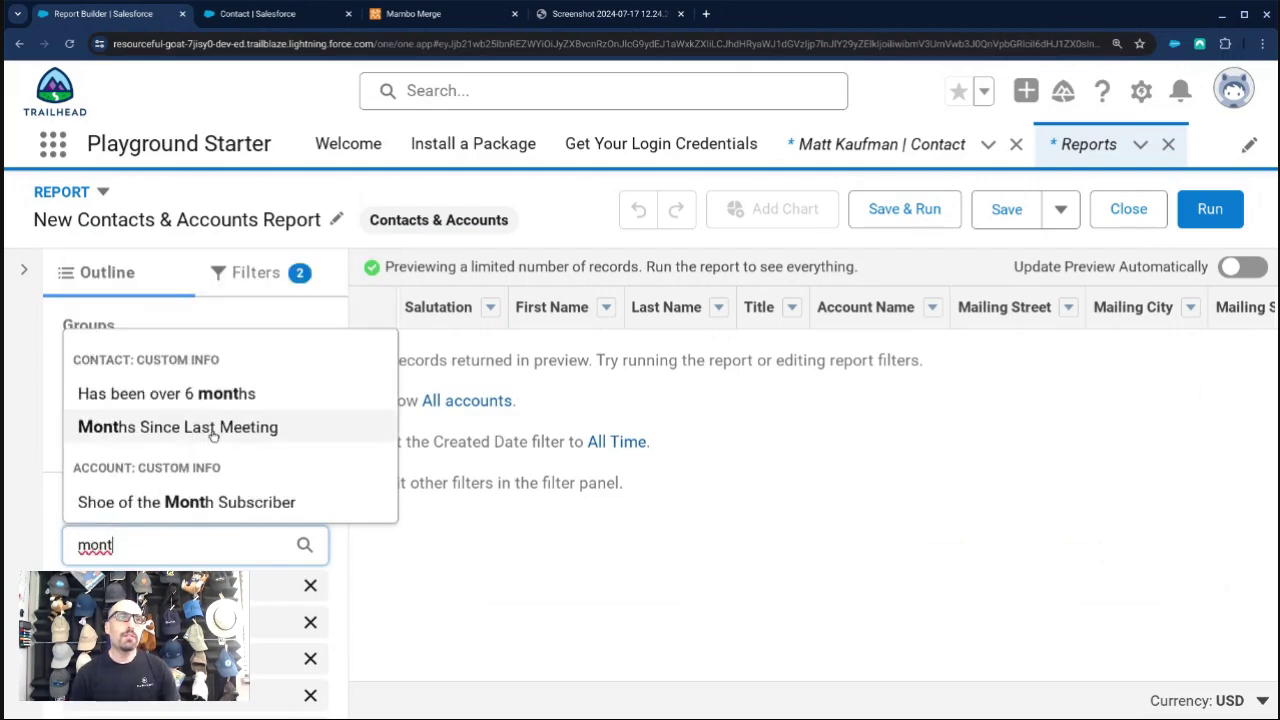
click(180, 424)
Remove every report column between Account Name and Months Since Last Meeting, including Mailing State/Province and Email.
scroll(240, 519, down, 2)
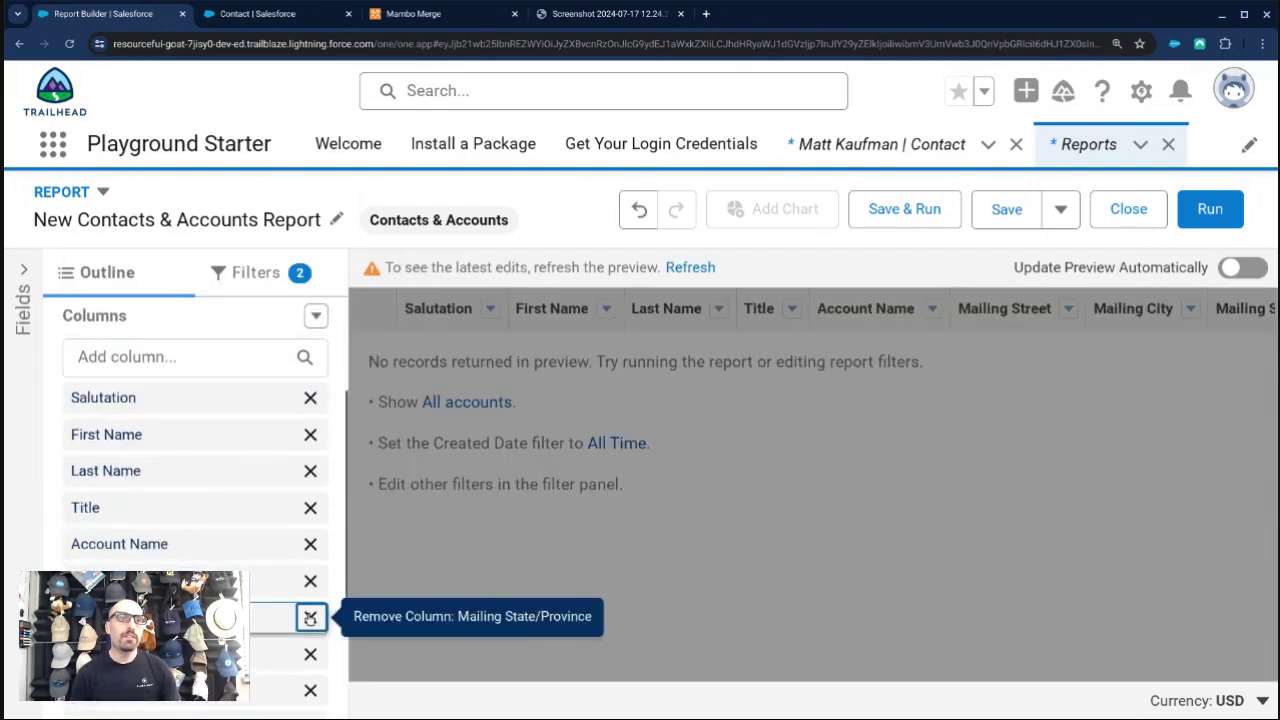
click(310, 617)
click(310, 617)
click(310, 617)
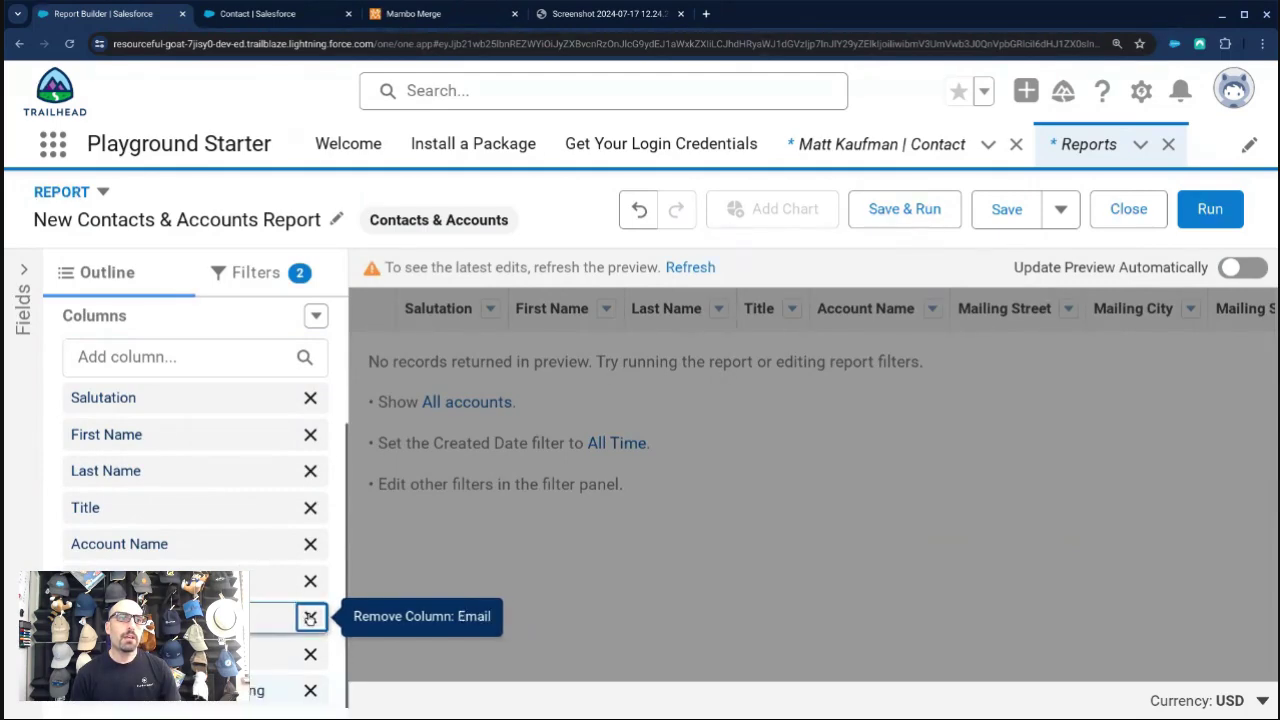
click(310, 617)
click(310, 603)
click(310, 603)
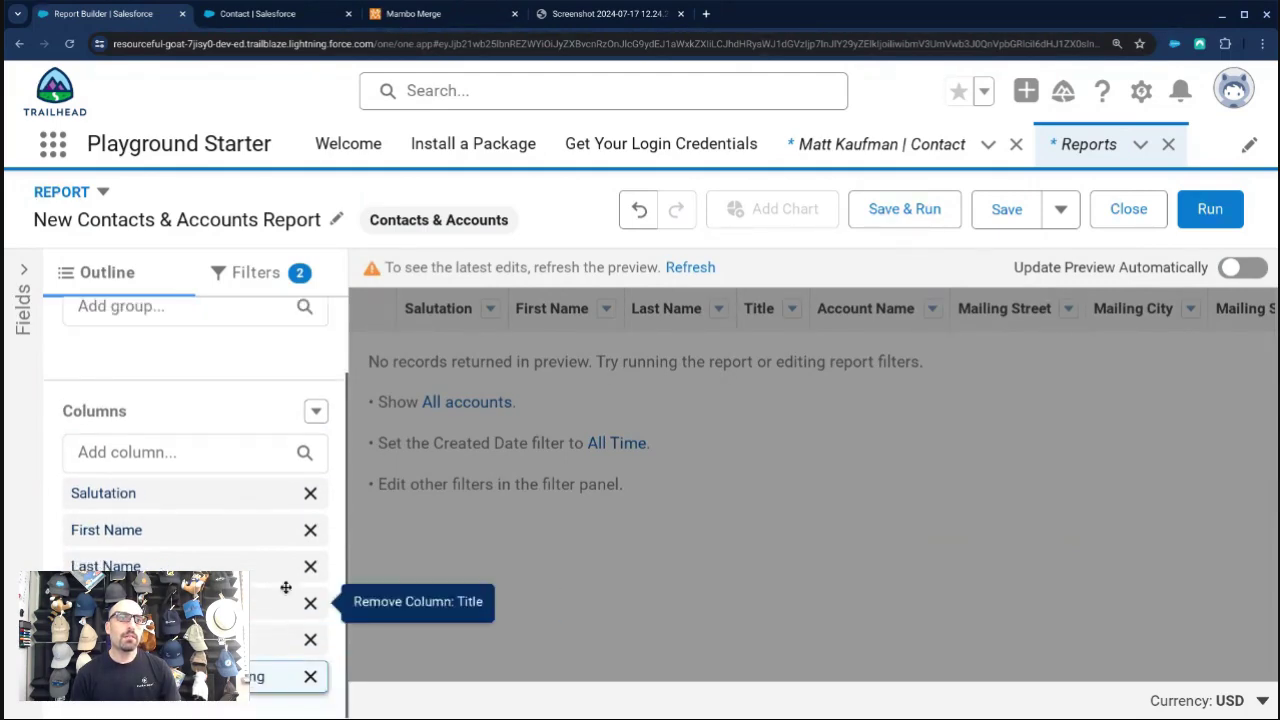
click(152, 448)
text(last)
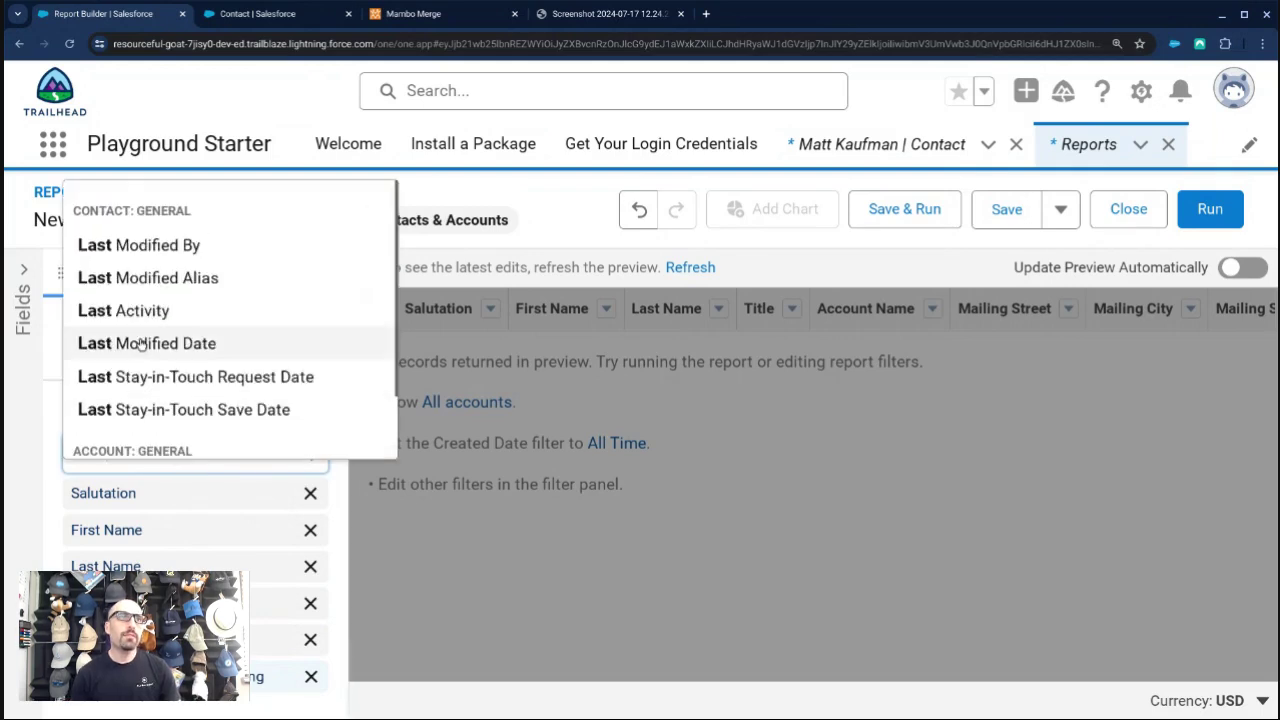
scroll(143, 417, down, 2)
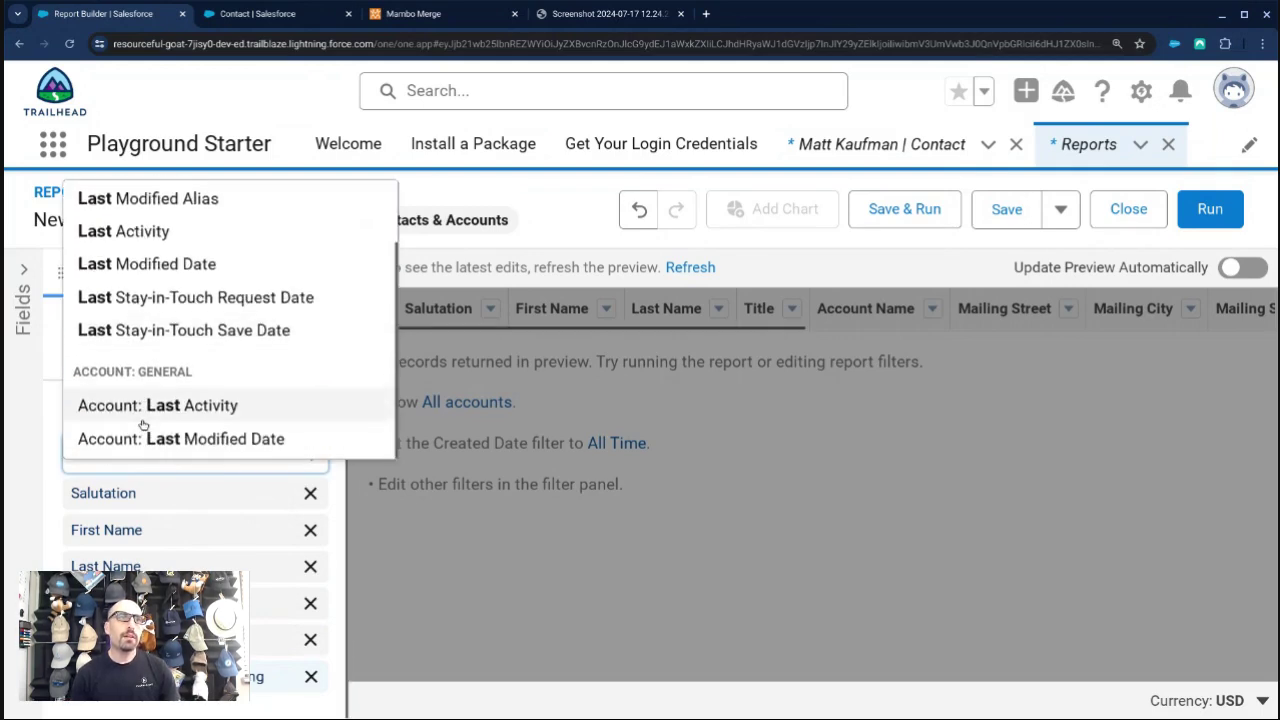
scroll(143, 422, up, 2)
click(44, 458)
click(117, 451)
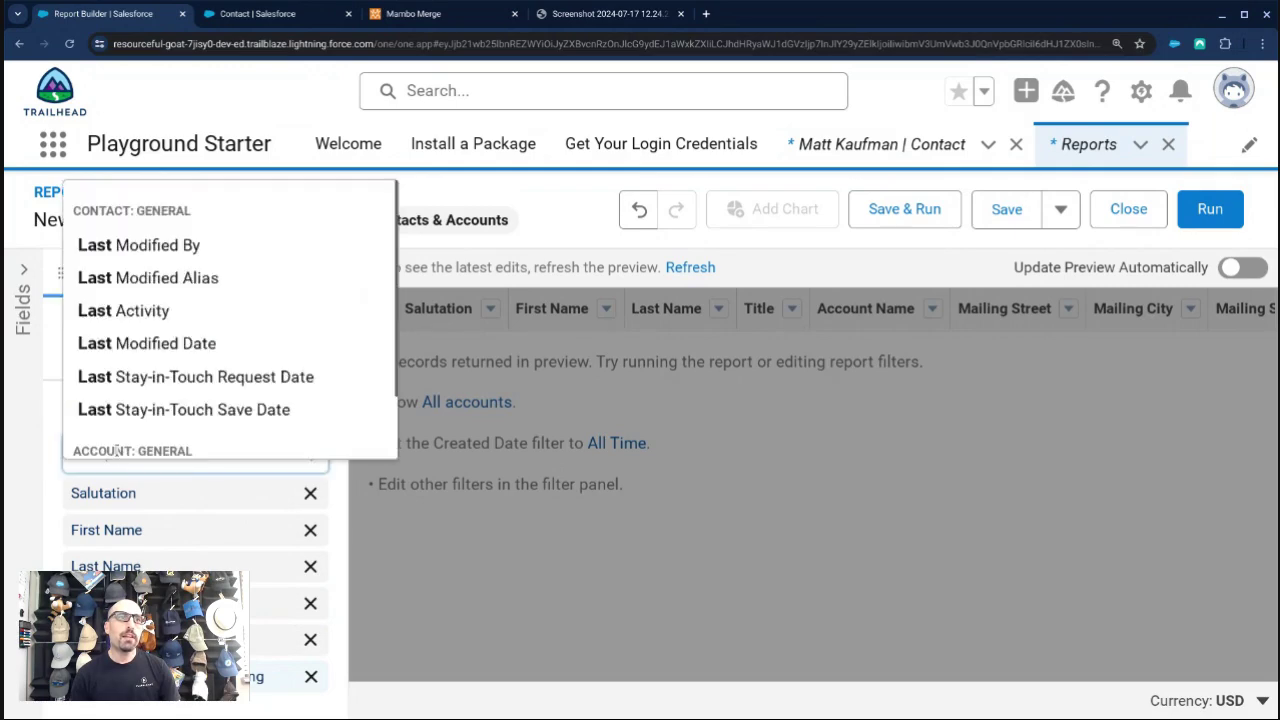
key(BackSpace)
key(BackSpace)
key(BackSpace)
key(BackSpace)
Add Most Recent Meeting Date as a report column and place it directly before Months Since Last Meeting.
text(Most)
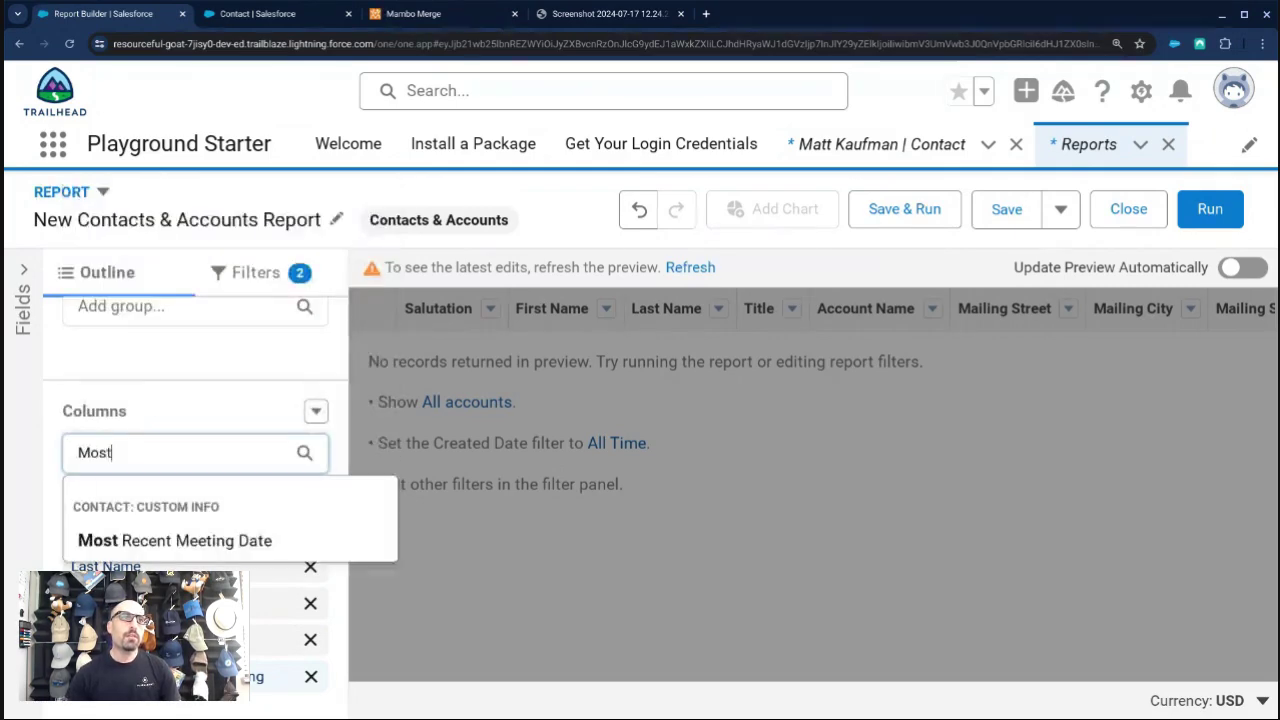
click(150, 538)
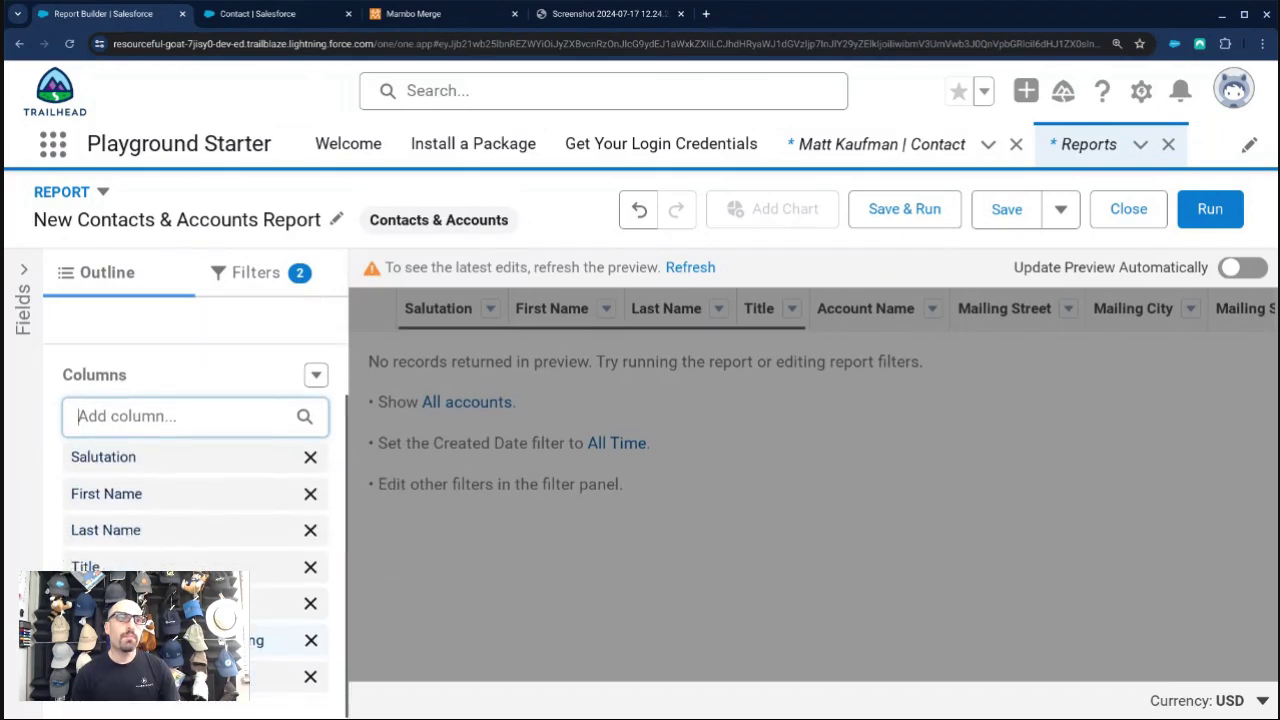
drag(190, 677, 190, 640)
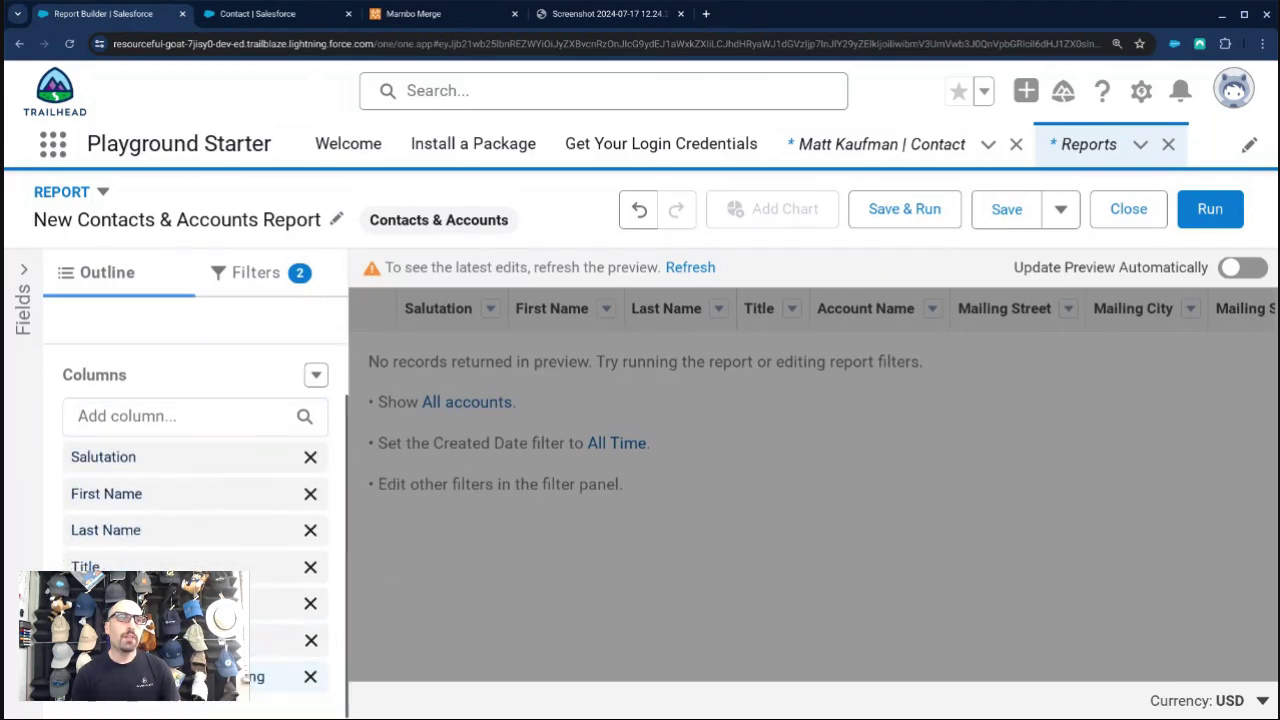
Remove the Title and Salutation columns from the report and run it.
click(306, 568)
click(310, 493)
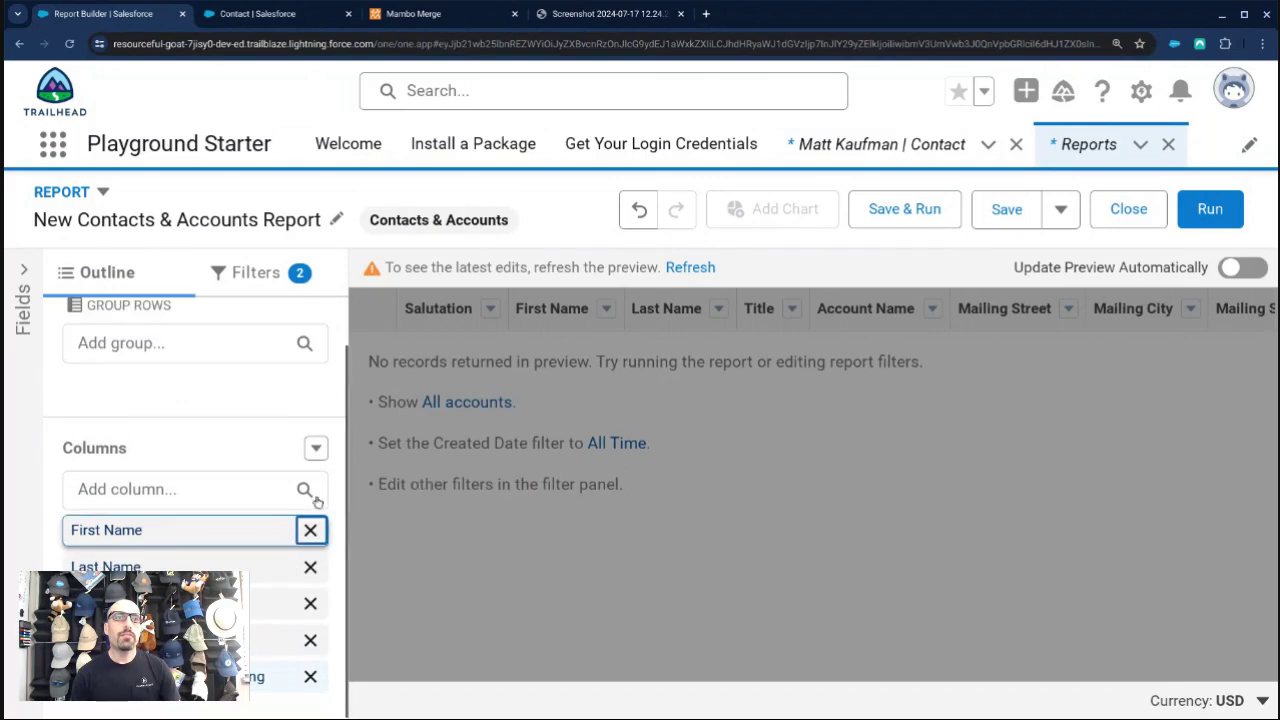
click(1208, 210)
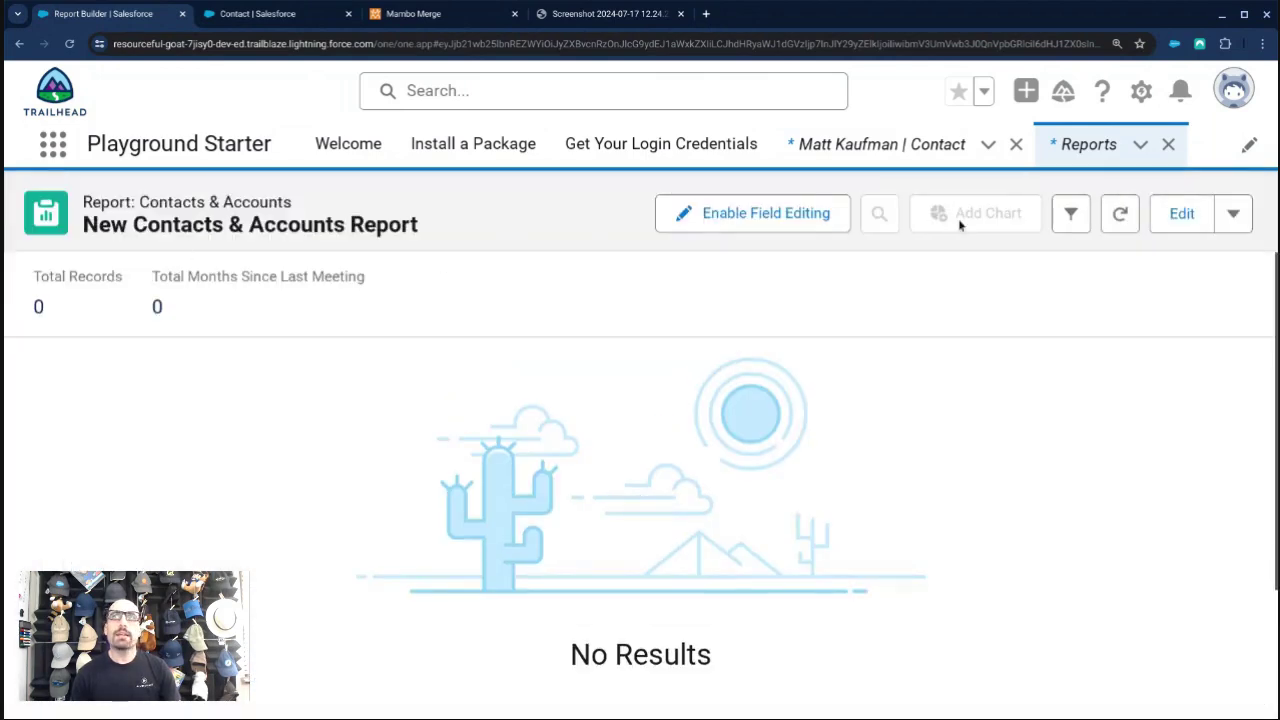
Reopen the report for editing and try to set its Show Me filter to All accounts.
click(1178, 213)
click(278, 273)
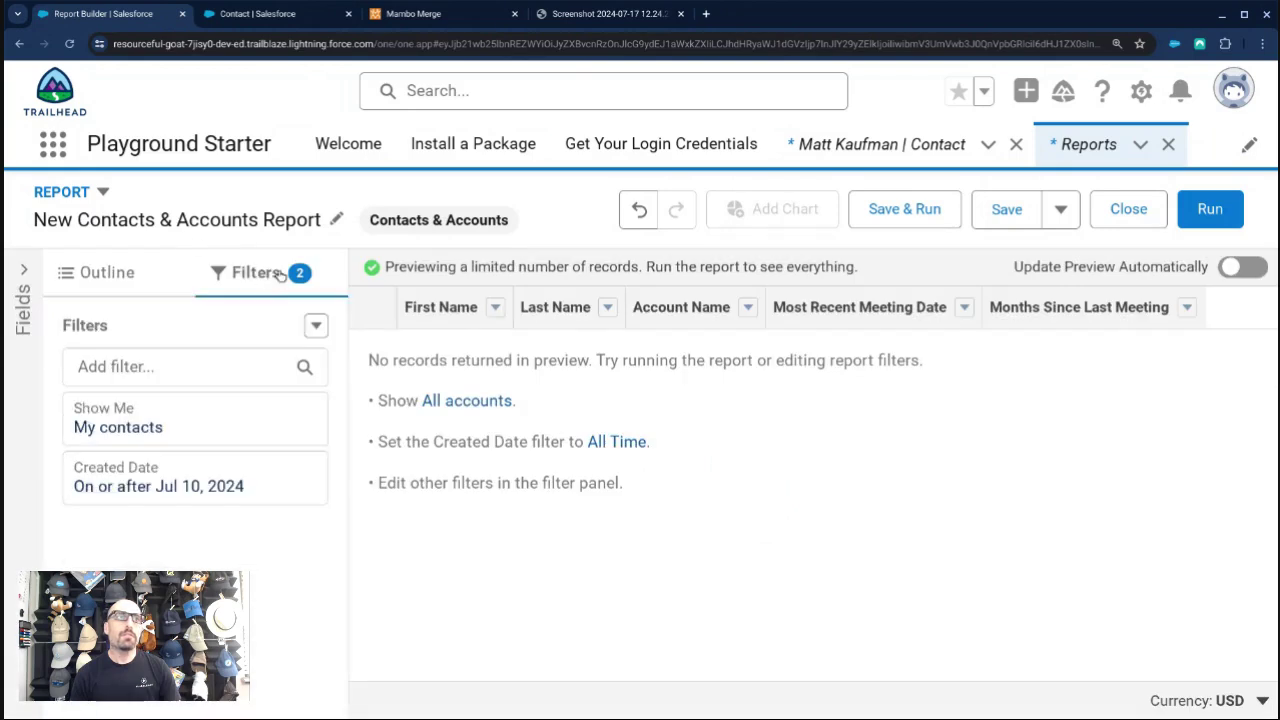
click(241, 423)
click(400, 430)
scroll(444, 544, down, 2)
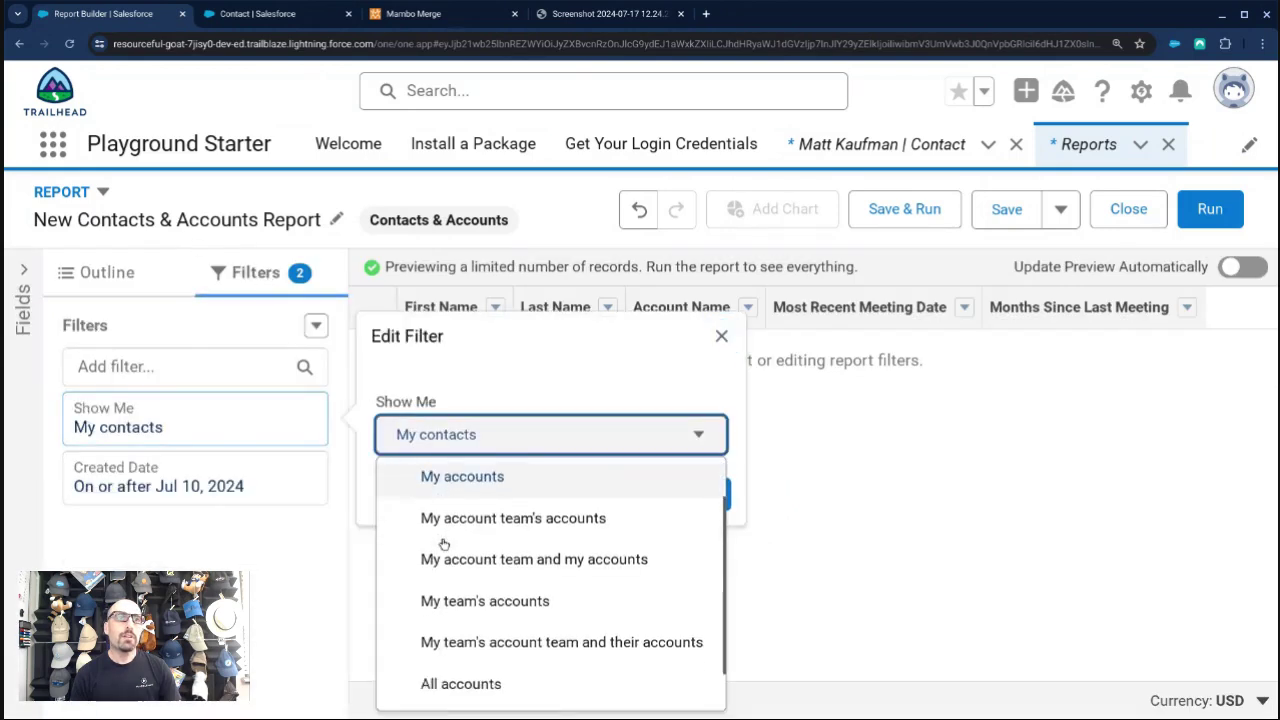
scroll(444, 544, down, 1)
click(400, 655)
Clear the start date of the Created Date filter so that it covers all time.
click(286, 484)
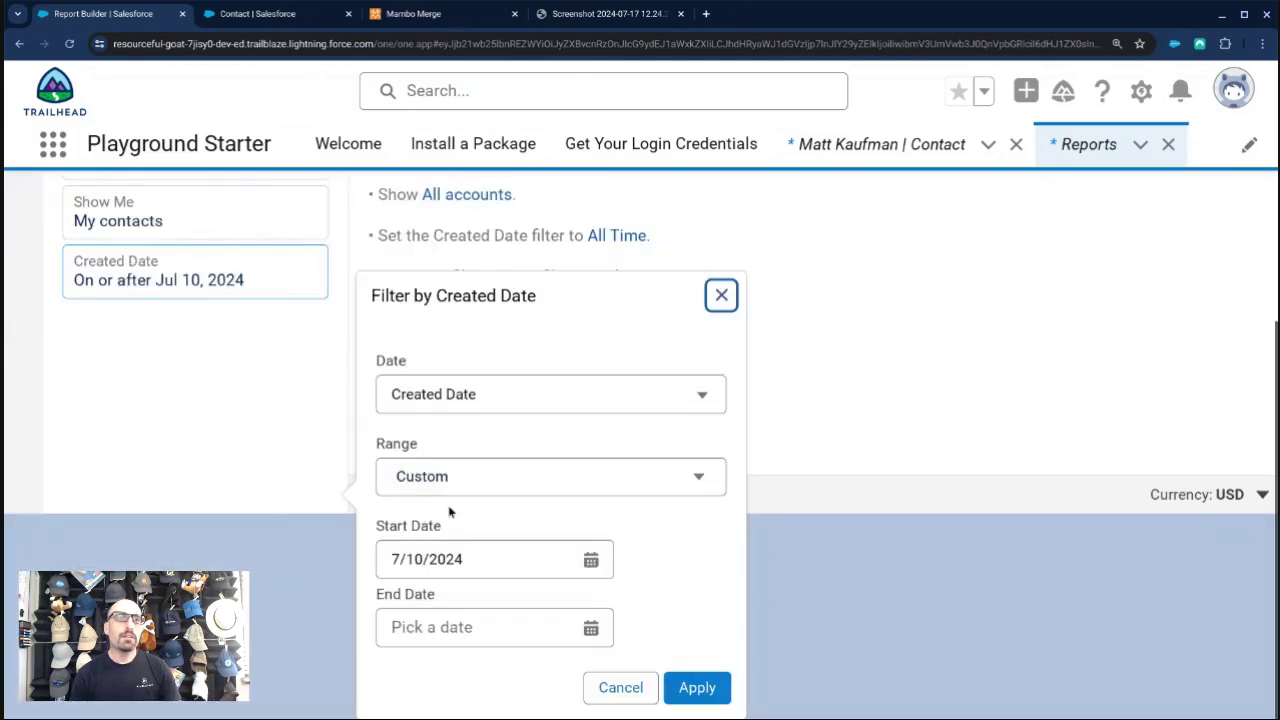
triple_click(521, 561)
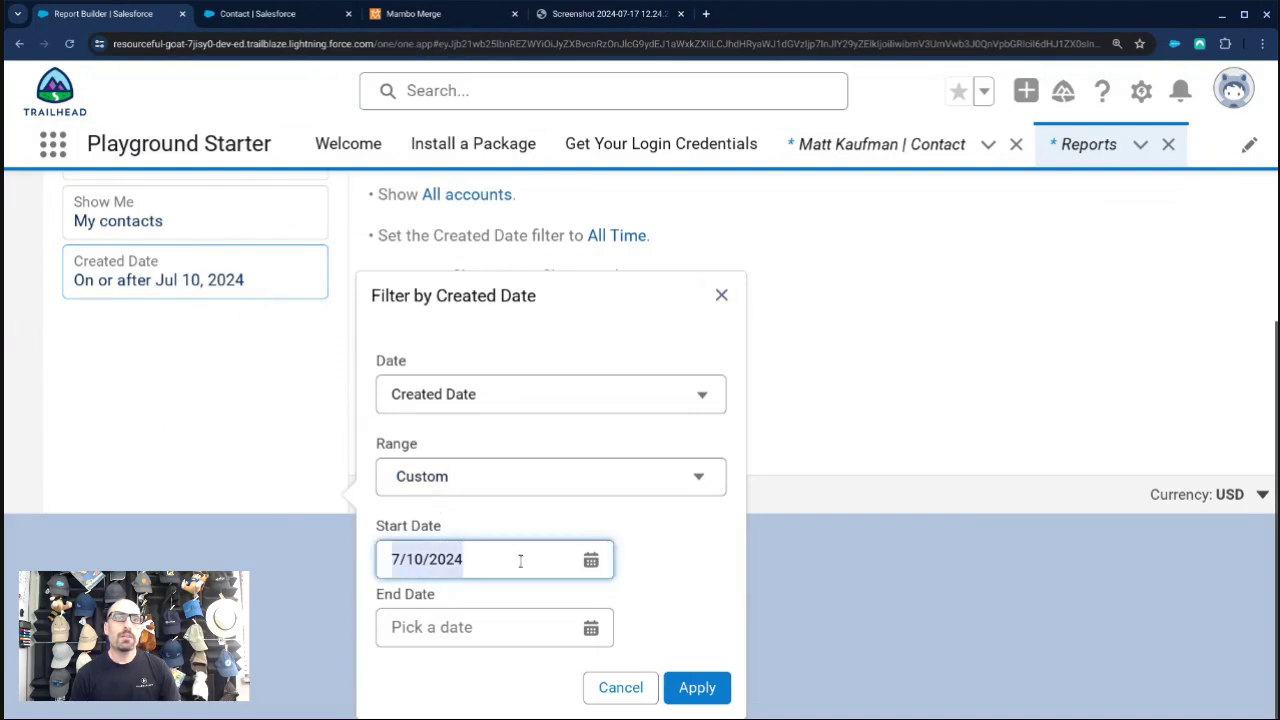
key(BackSpace)
click(695, 686)
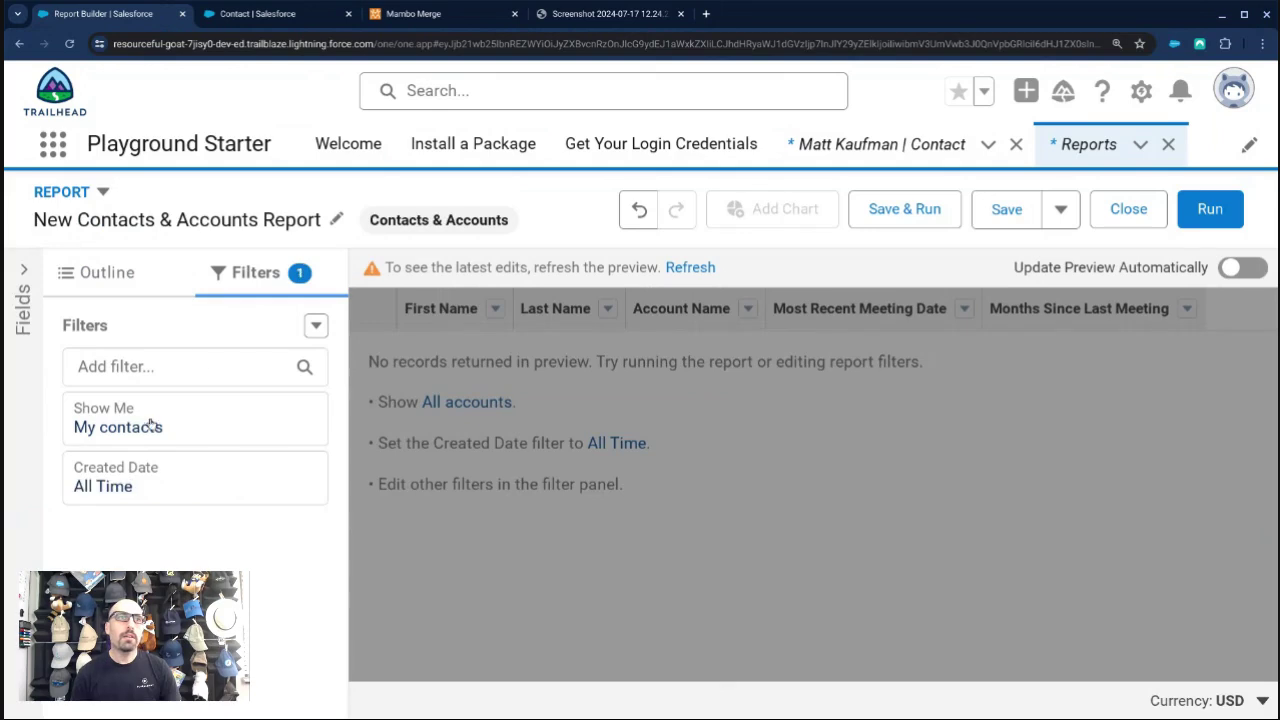
Set the Show Me filter to All accounts, apply it, and run the report.
click(286, 426)
click(444, 440)
scroll(430, 600, down, 1)
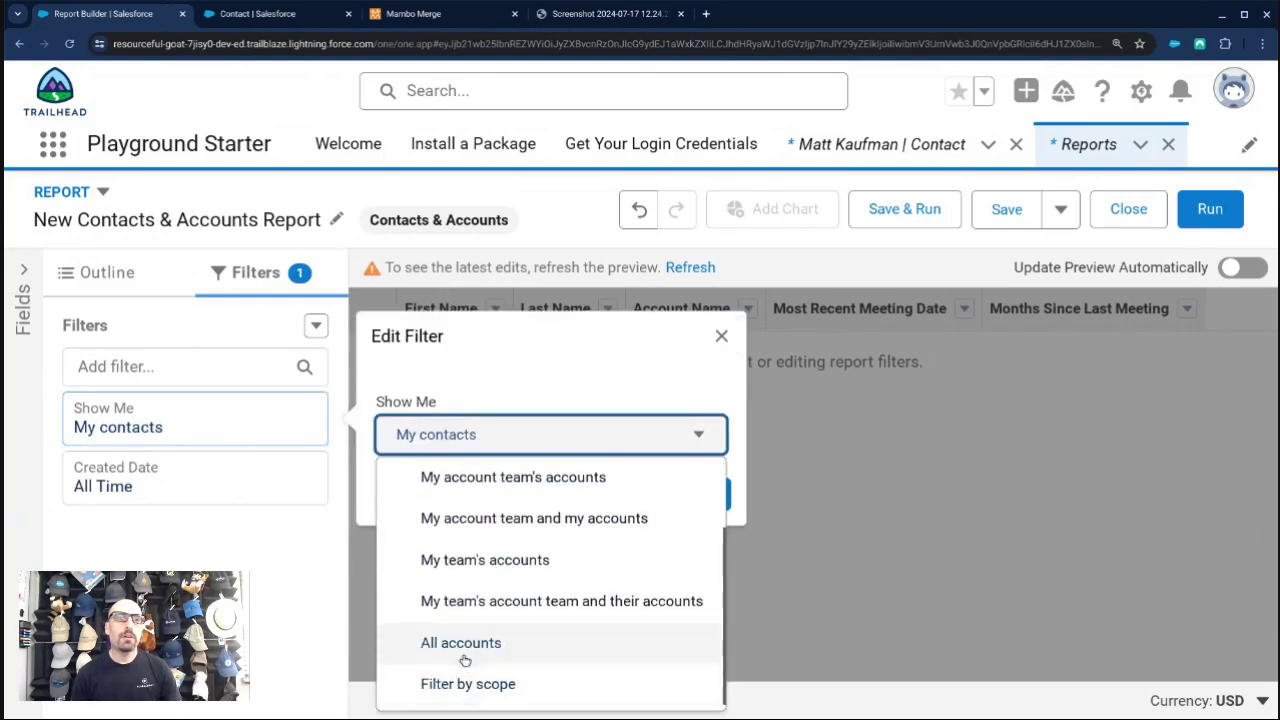
click(423, 645)
click(634, 494)
click(1210, 209)
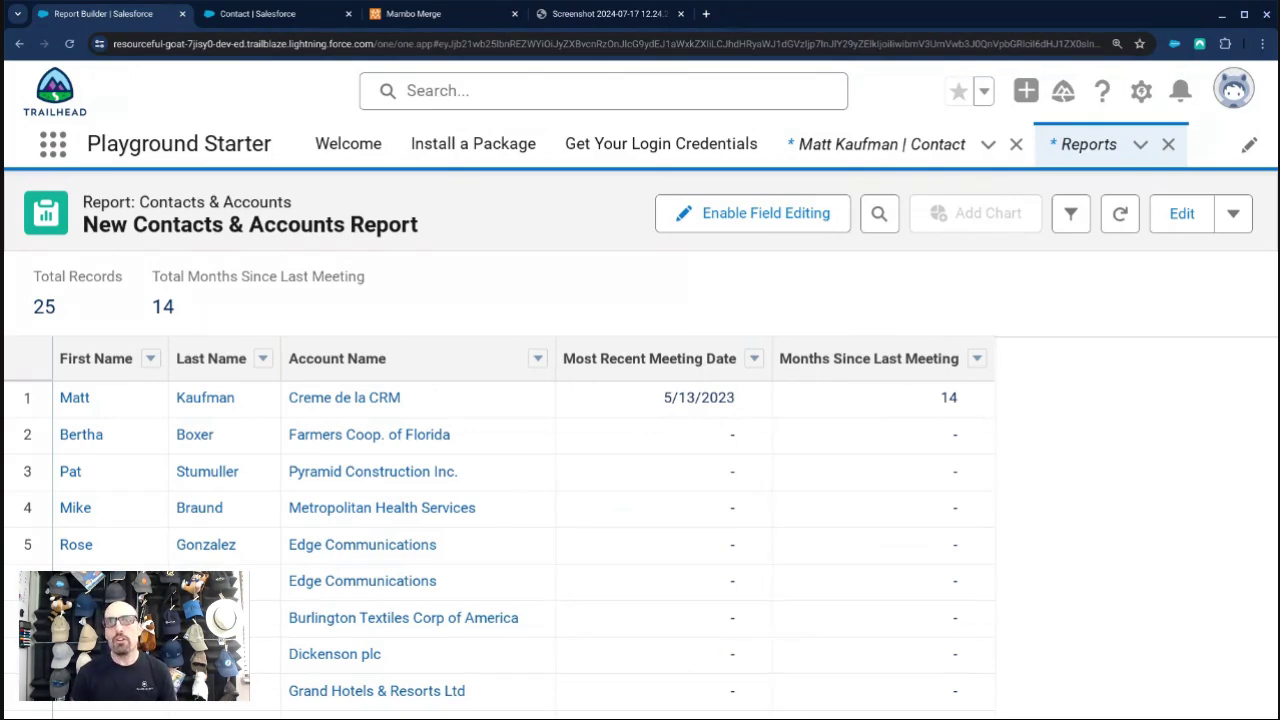
Return to editing the report and add a filter on Most Recent Meeting Date.
click(1180, 213)
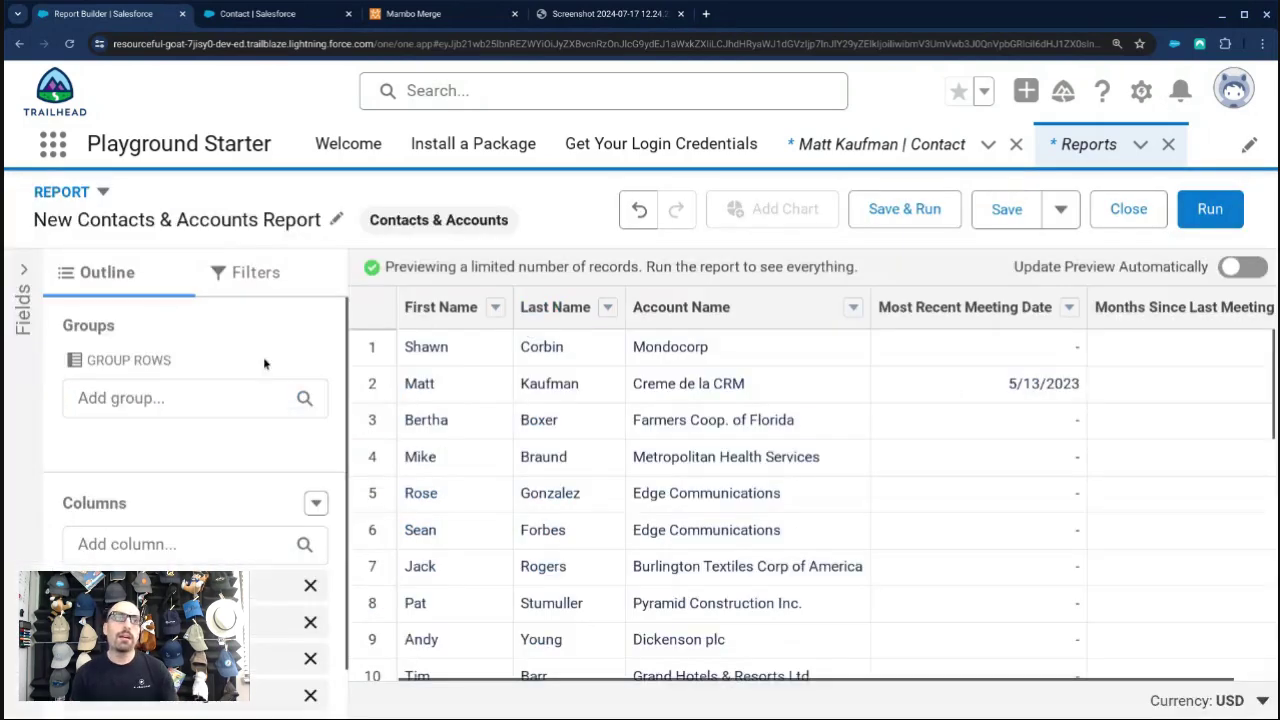
click(245, 272)
click(150, 367)
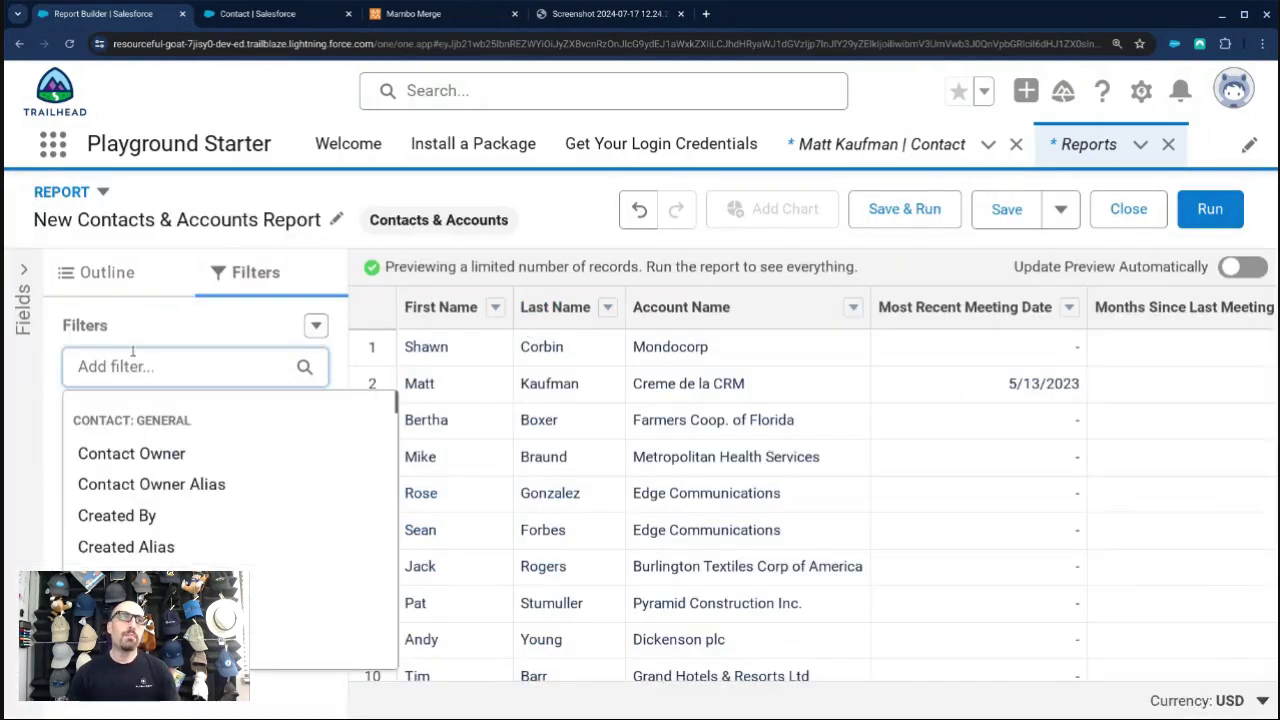
text(Most)
click(158, 454)
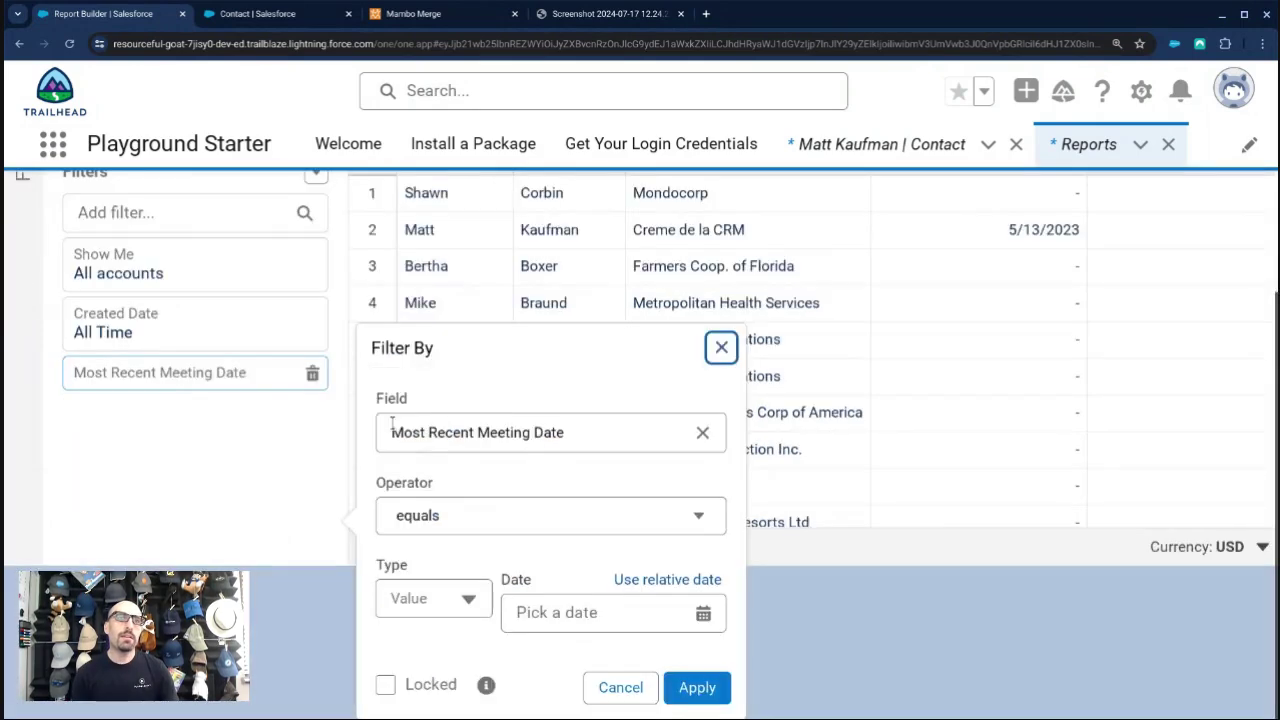
click(486, 517)
click(490, 392)
click(438, 594)
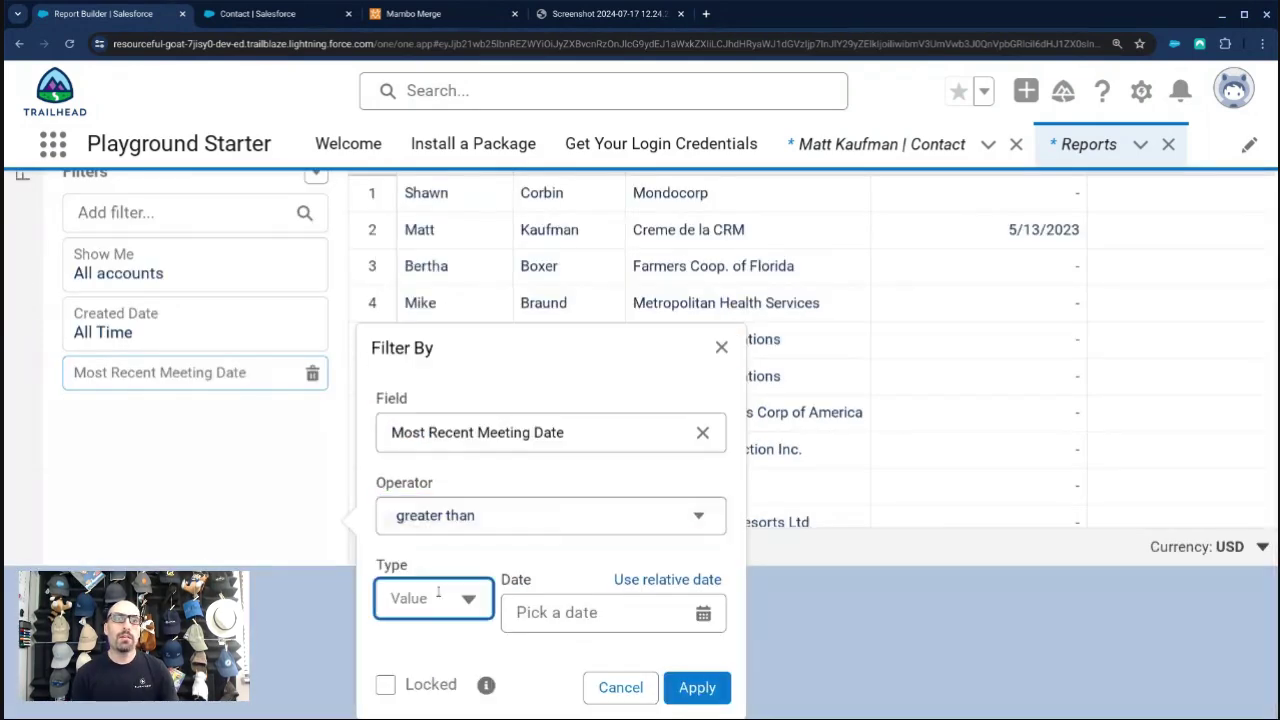
click(582, 610)
text(1)
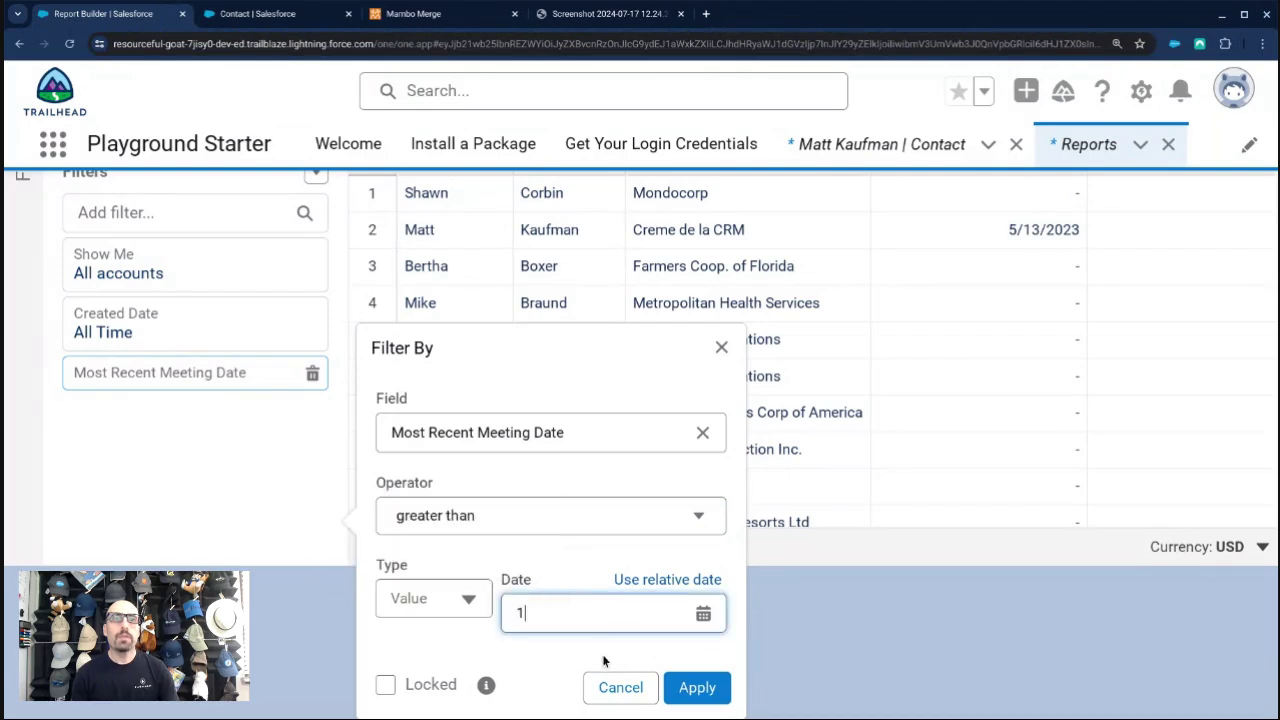
click(560, 664)
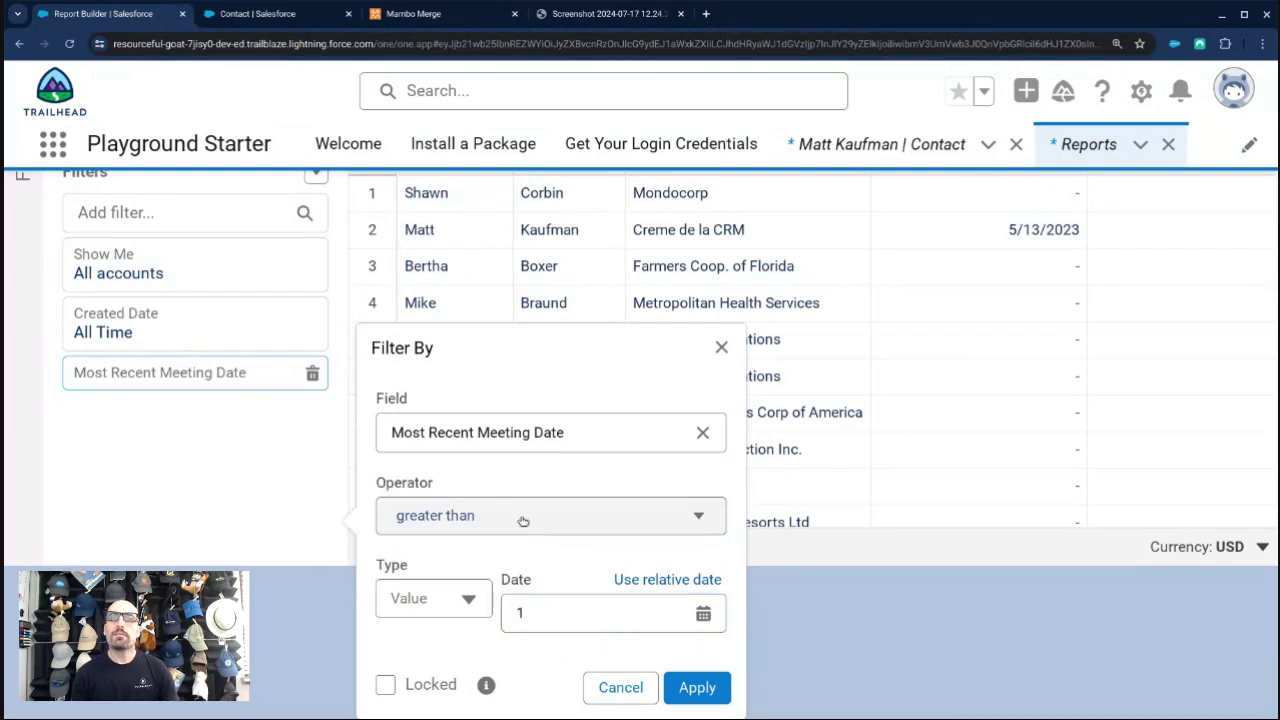
Change the new filter to Months Since Last Meeting greater or equal to 1, apply it, and run the report.
click(533, 432)
click(702, 433)
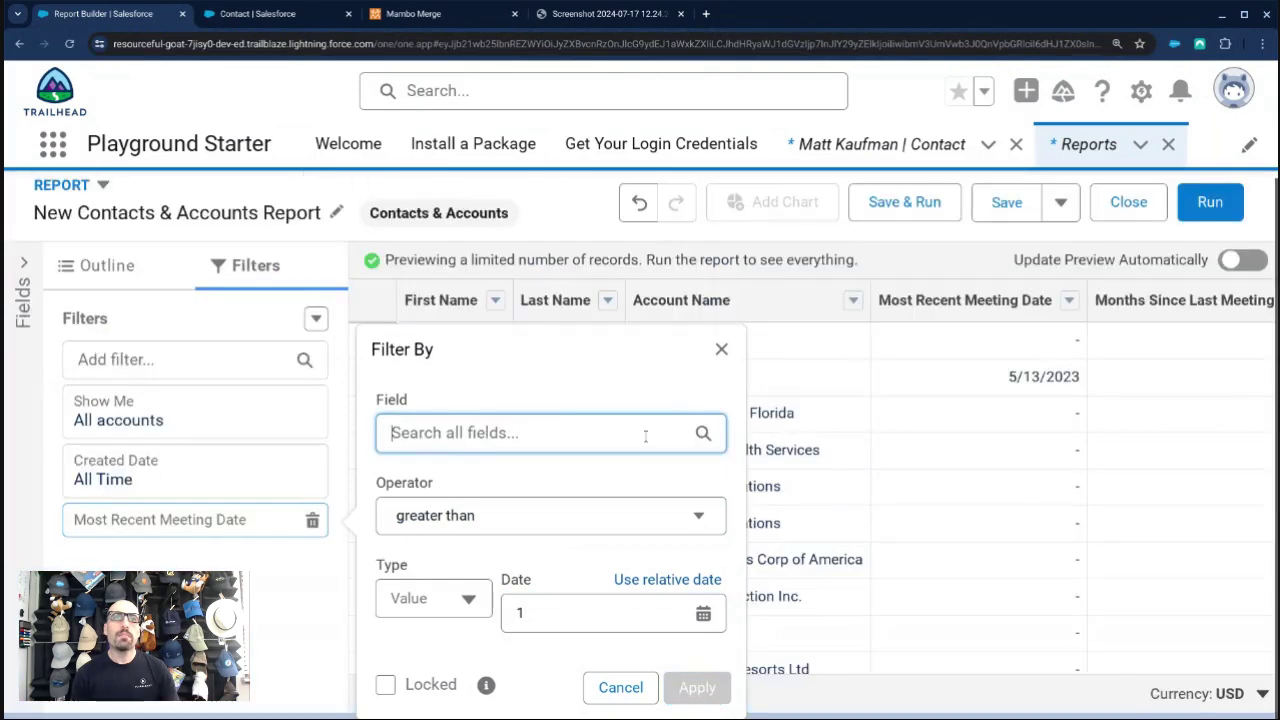
text(Months)
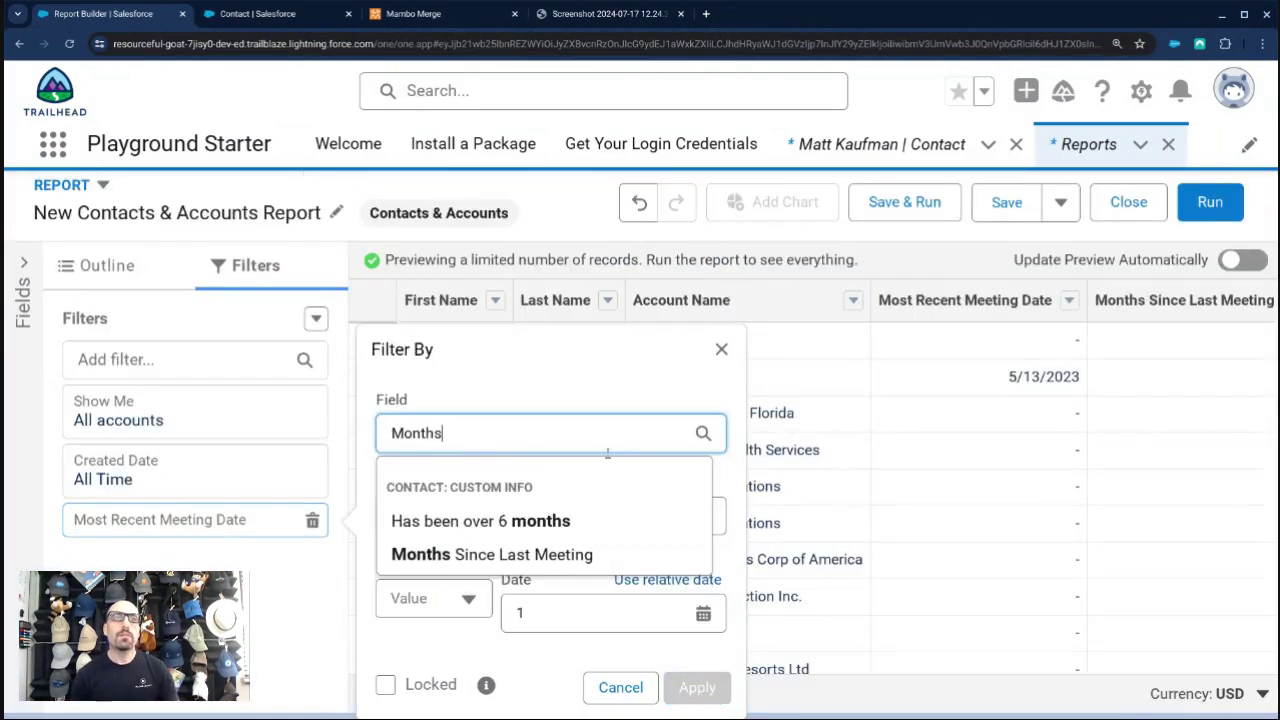
click(525, 554)
click(503, 540)
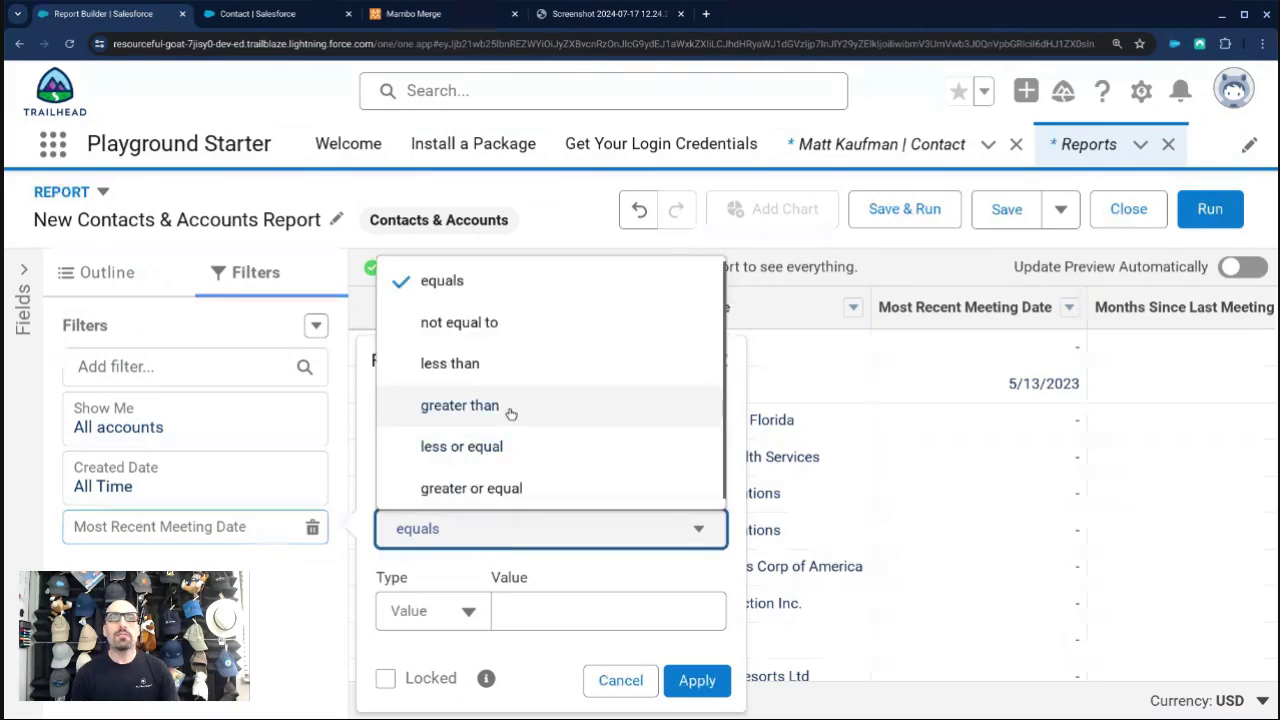
click(506, 487)
click(523, 605)
text(1)
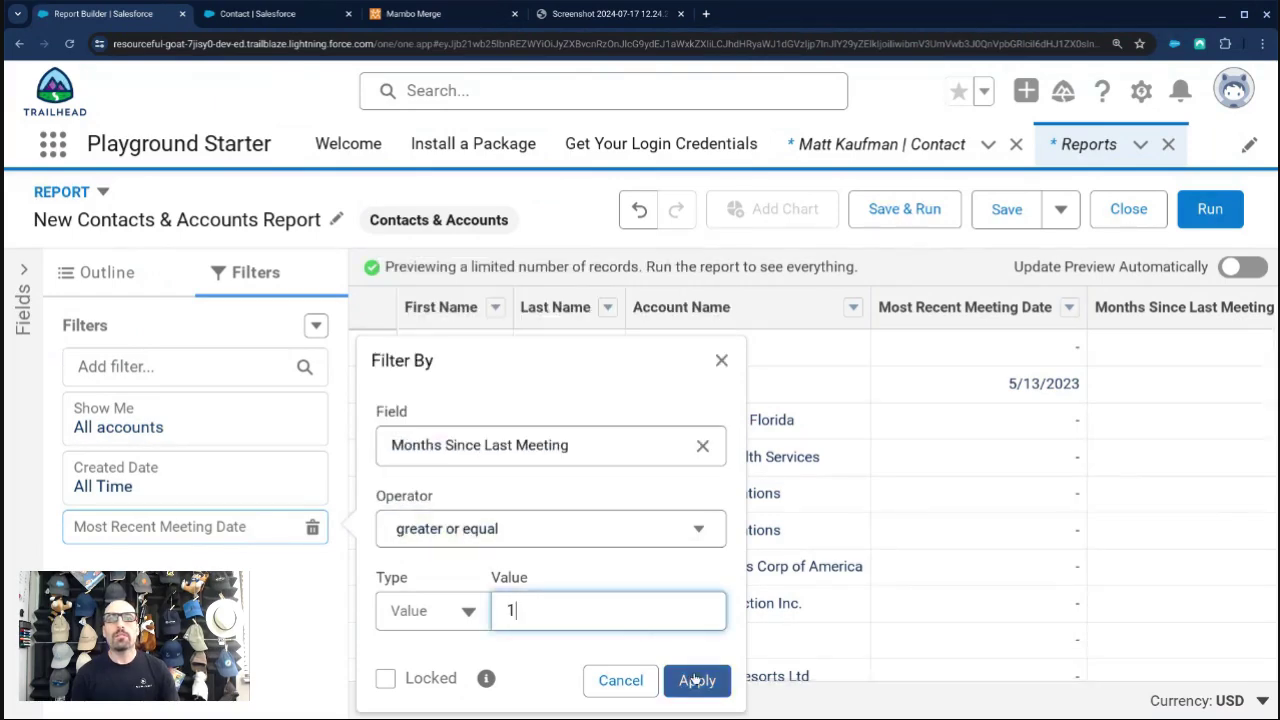
click(697, 681)
click(1210, 209)
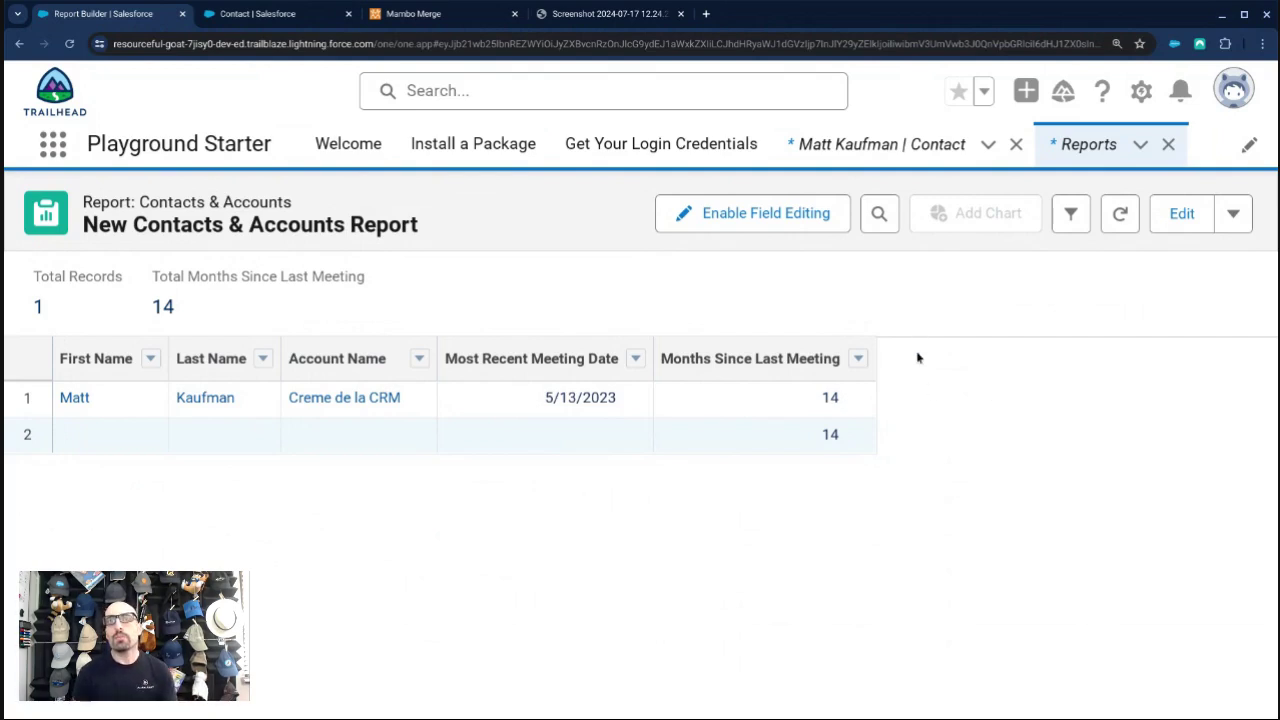
Group the report rows by Months Since Last Meeting and sort the groups in descending order.
click(858, 358)
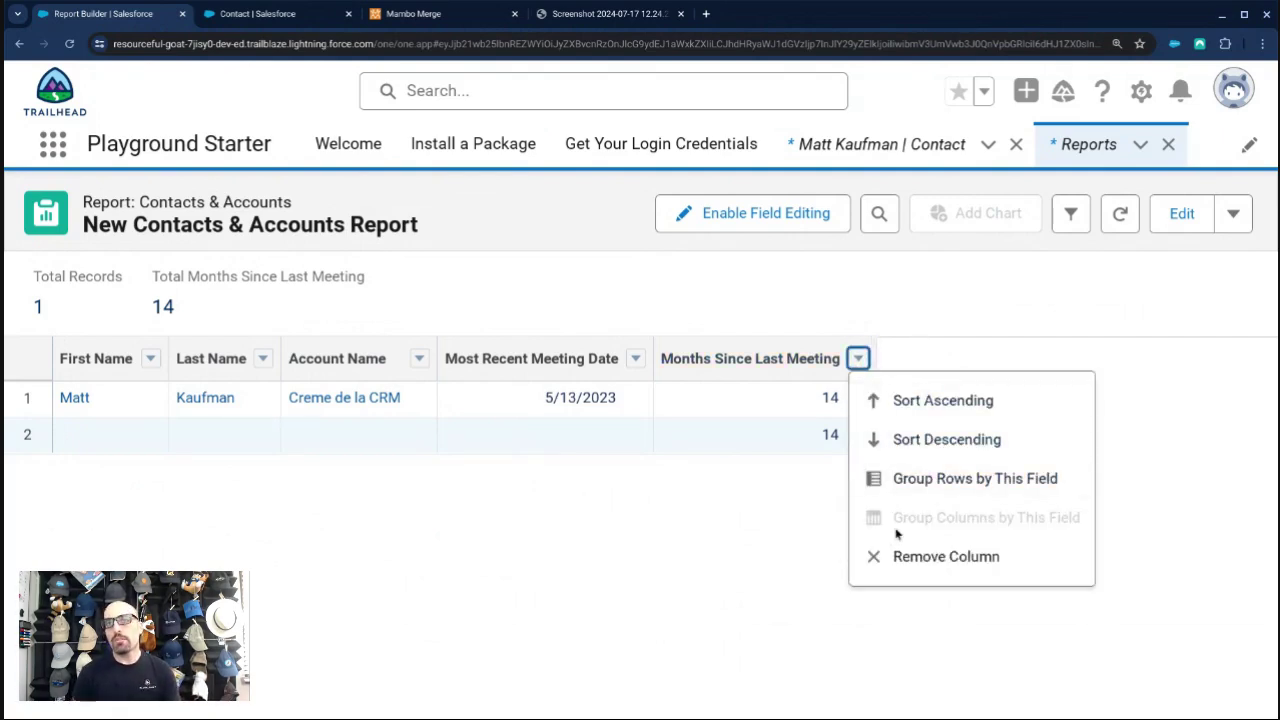
click(930, 479)
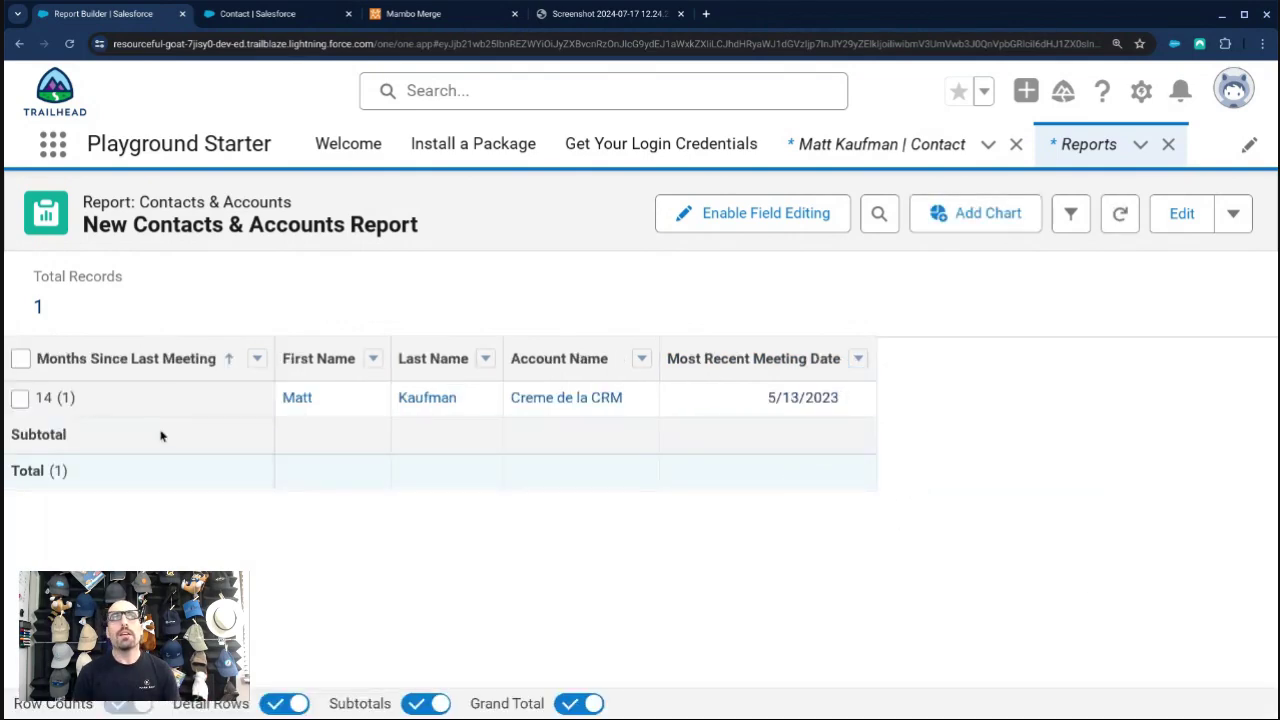
click(143, 368)
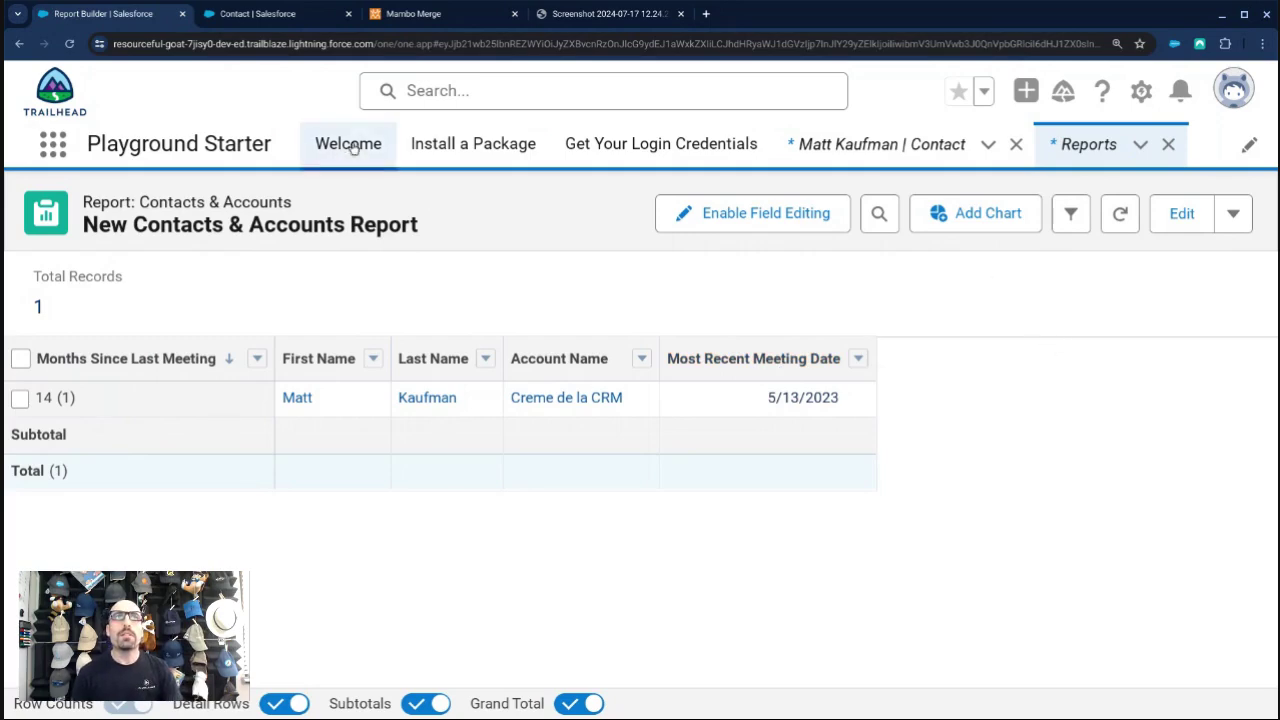
In a new browser tab, go to Contacts, switch to the All Contacts list view, and open the first contact's record.
middle_click(394, 168)
click(268, 24)
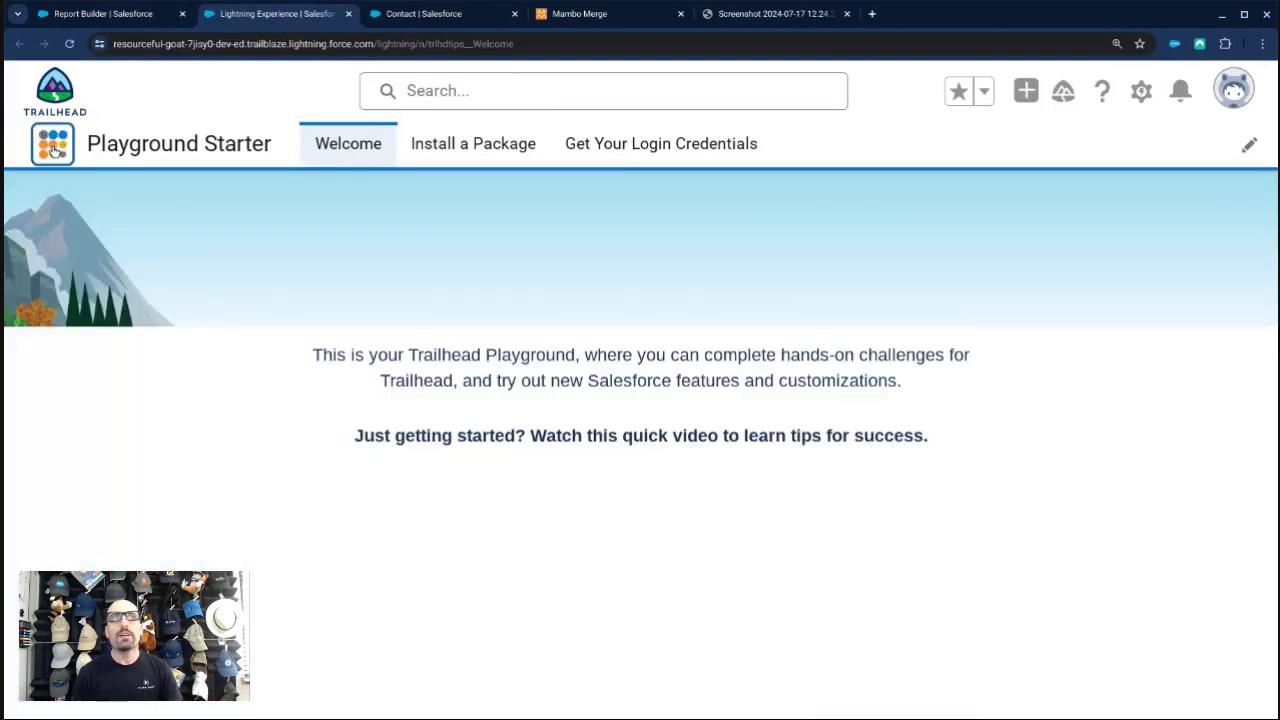
click(53, 147)
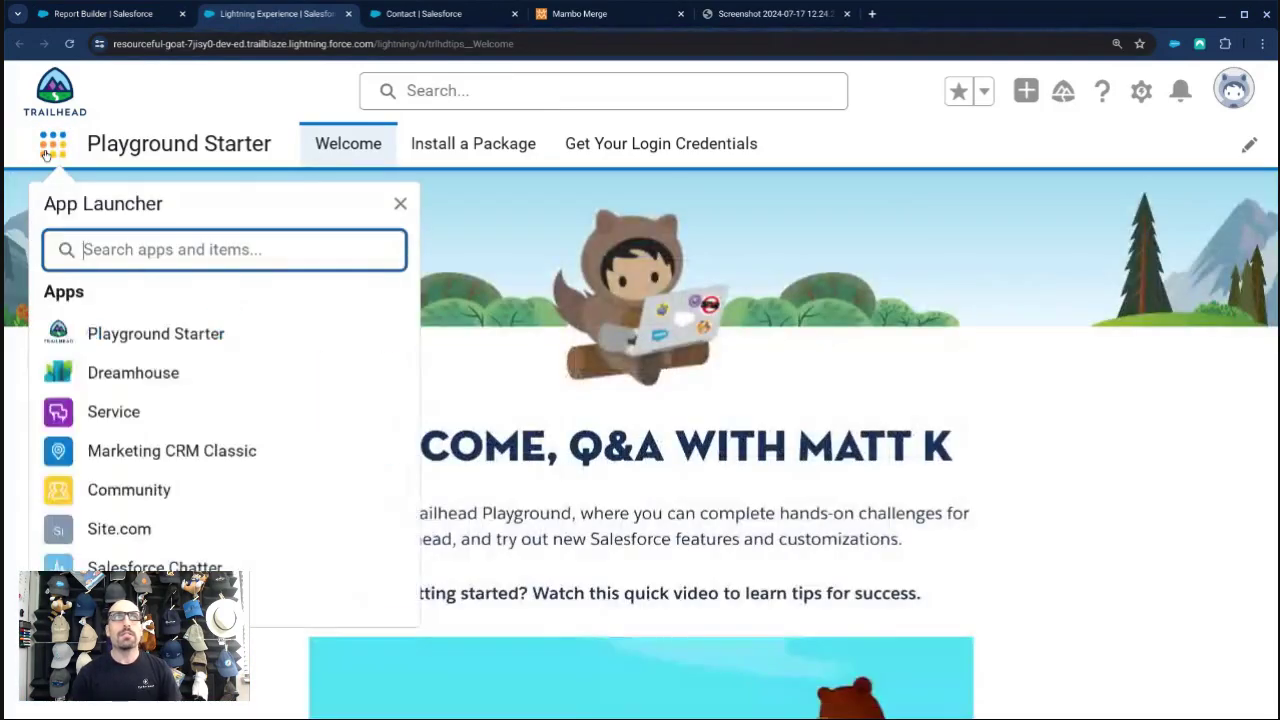
text(contact)
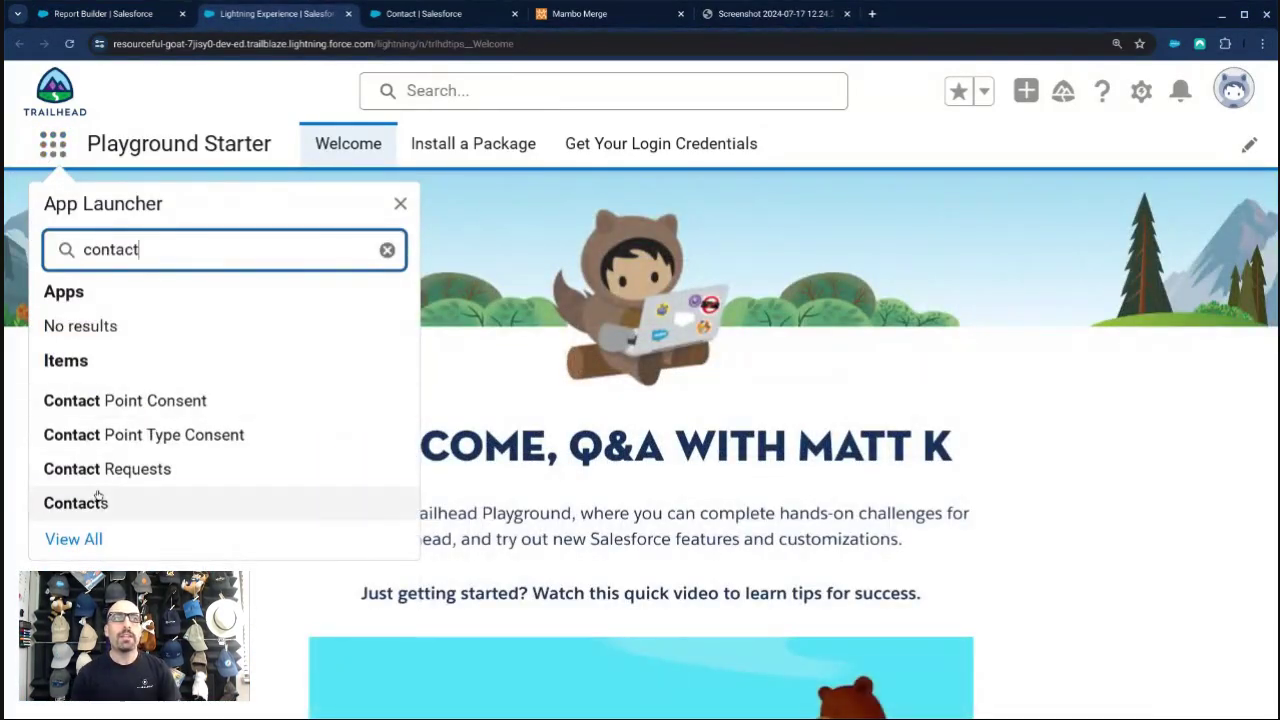
click(97, 500)
click(190, 230)
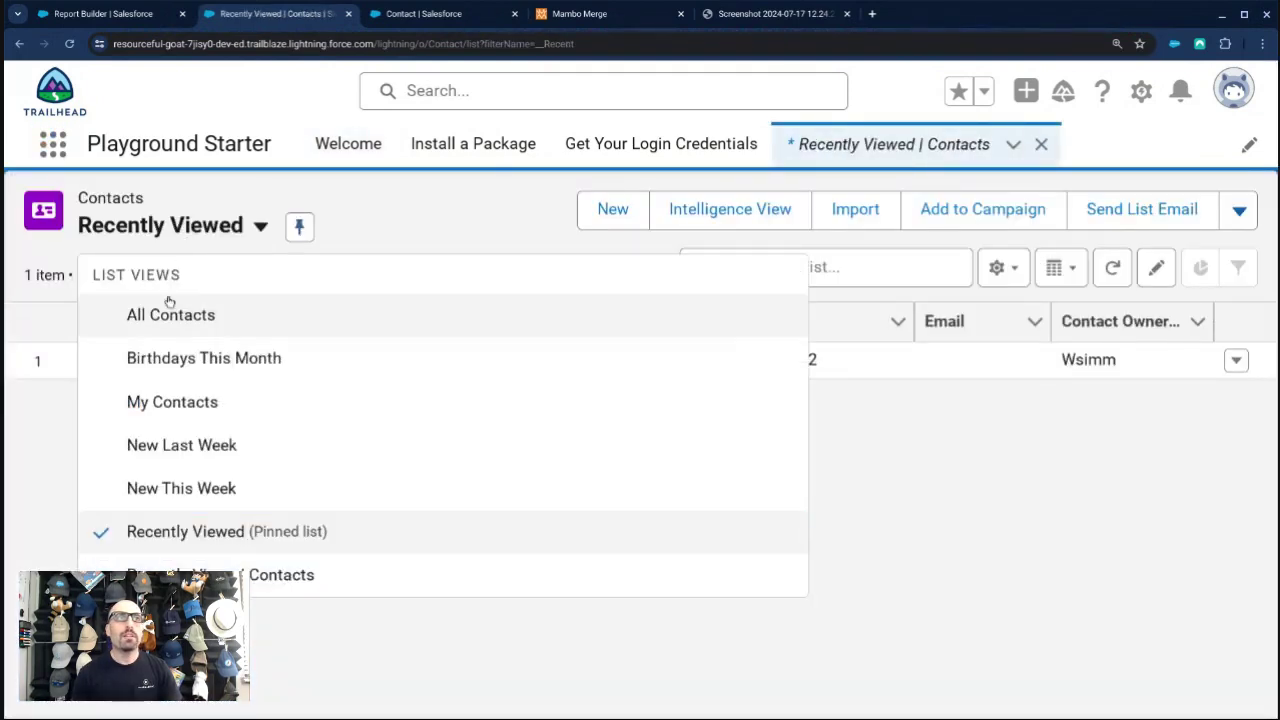
click(166, 310)
click(169, 359)
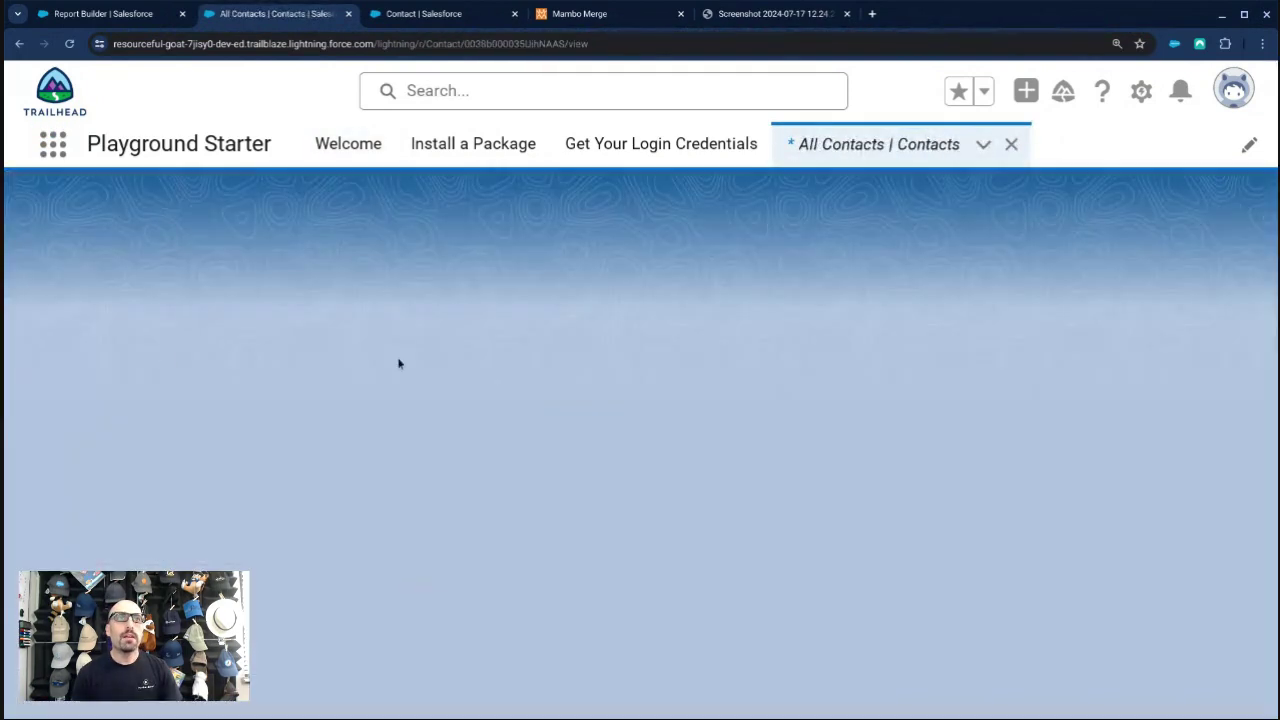
scroll(373, 497, down, 5)
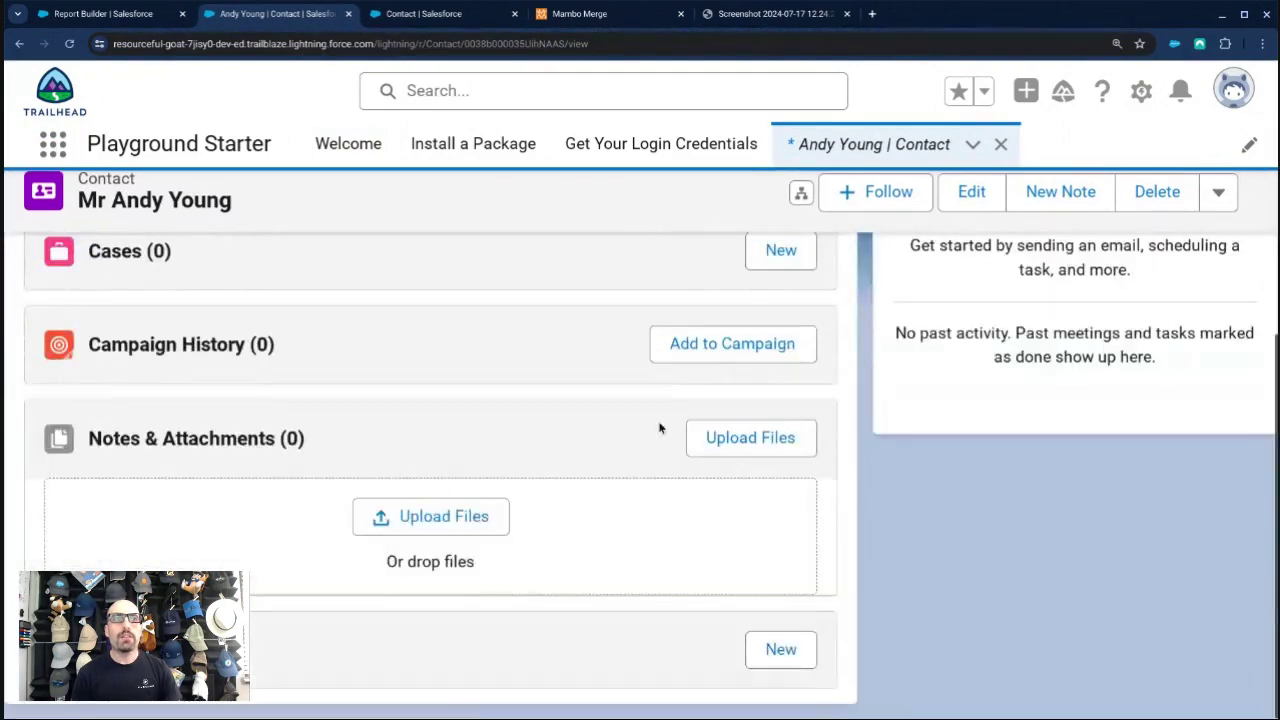
Add a meeting dated 3/17/2024 to the open contact and save it.
click(775, 649)
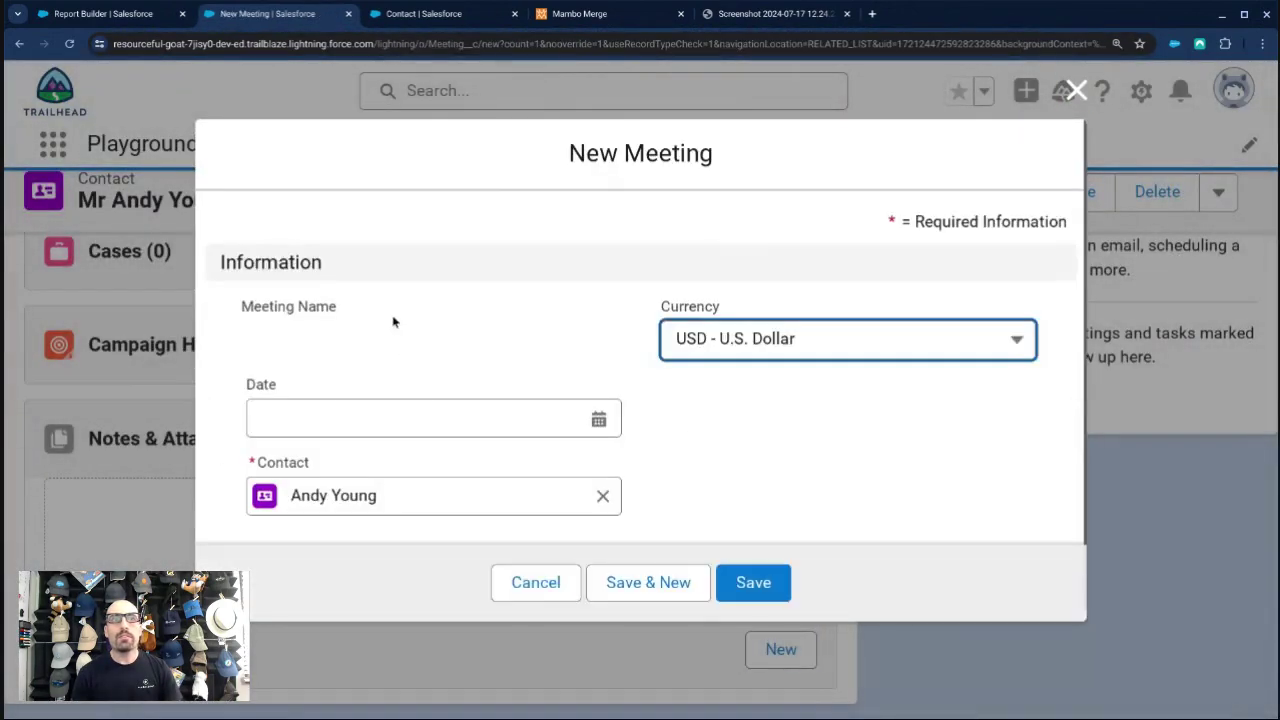
click(391, 420)
click(436, 207)
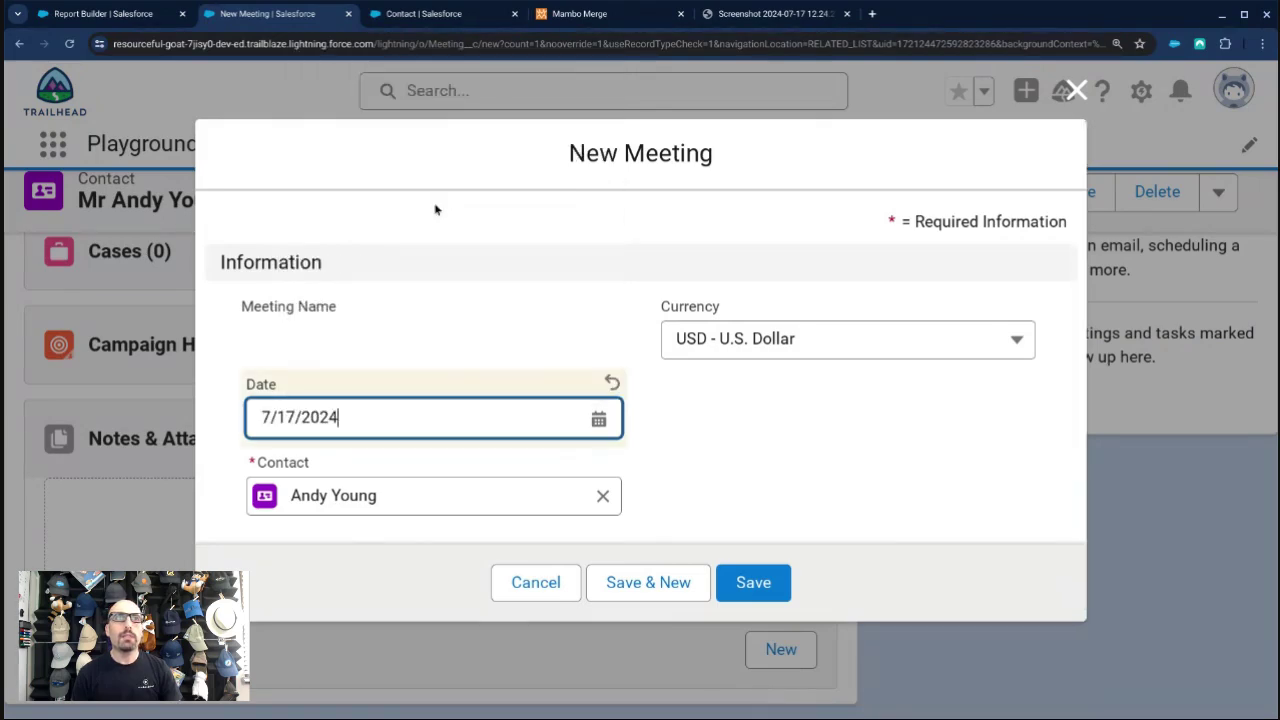
text(3)
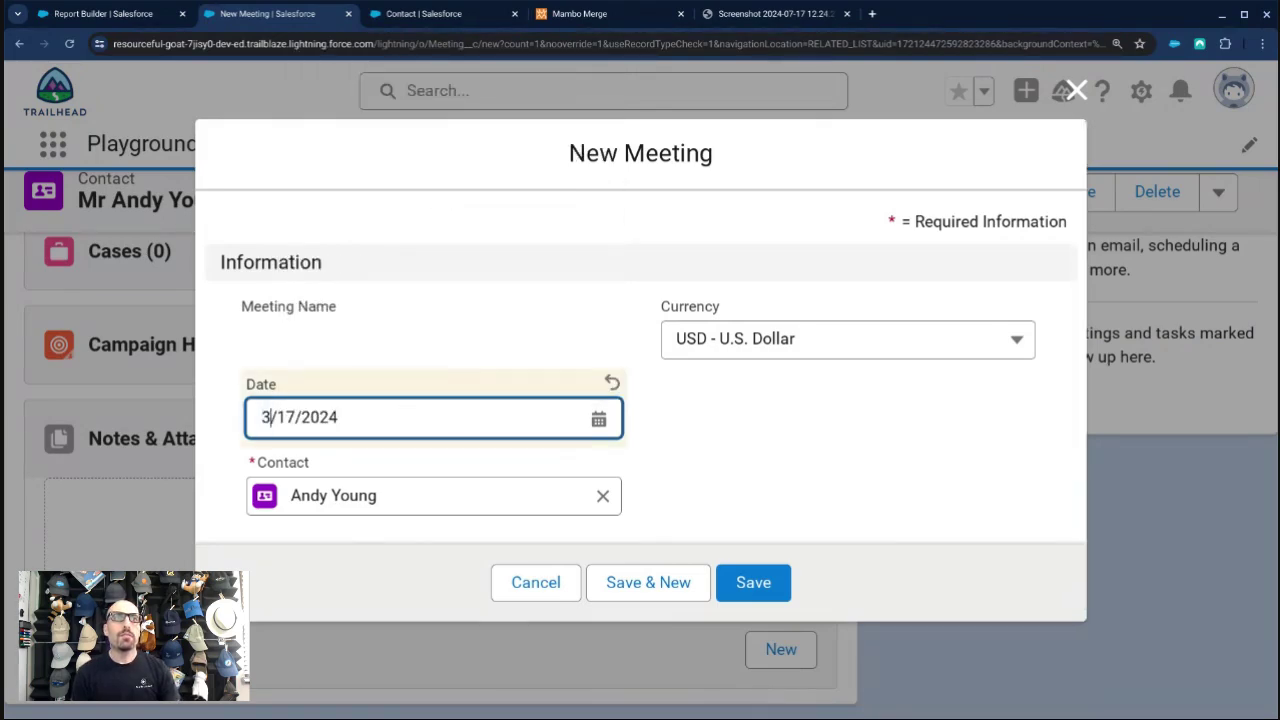
click(778, 580)
Return to the All Contacts list and open the second contact's record at its related lists.
click(25, 48)
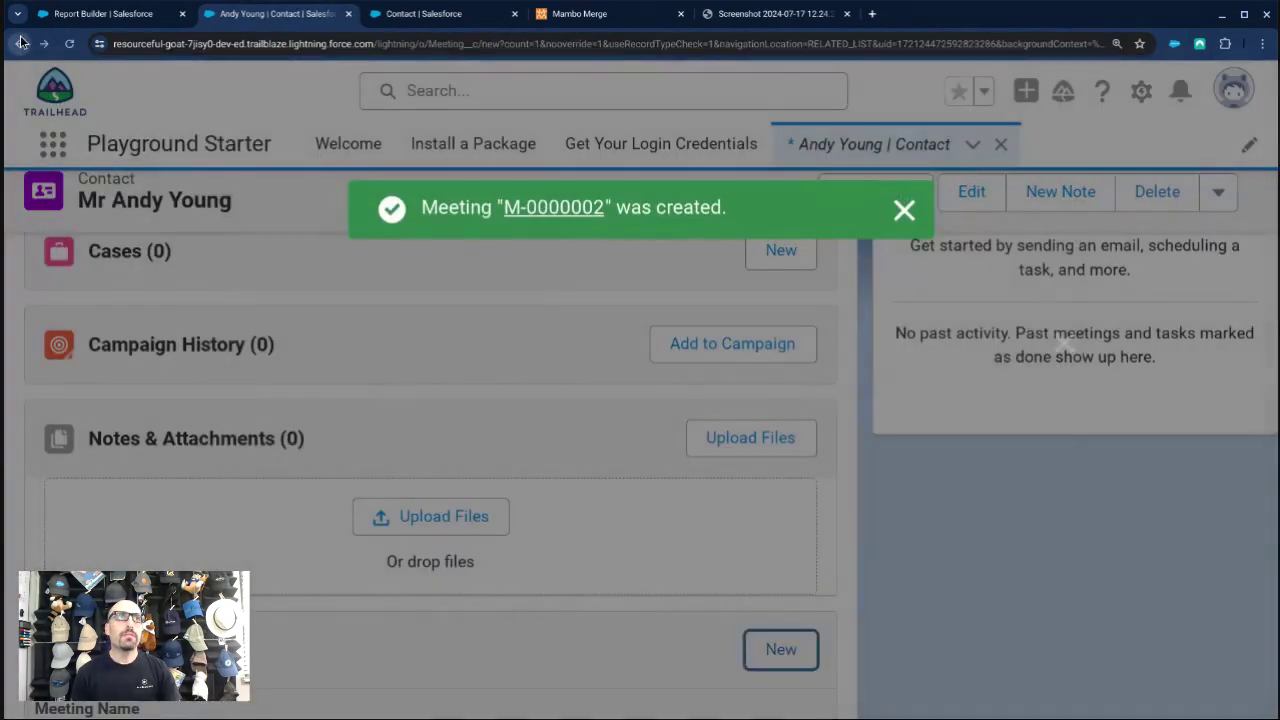
click(25, 48)
click(25, 48)
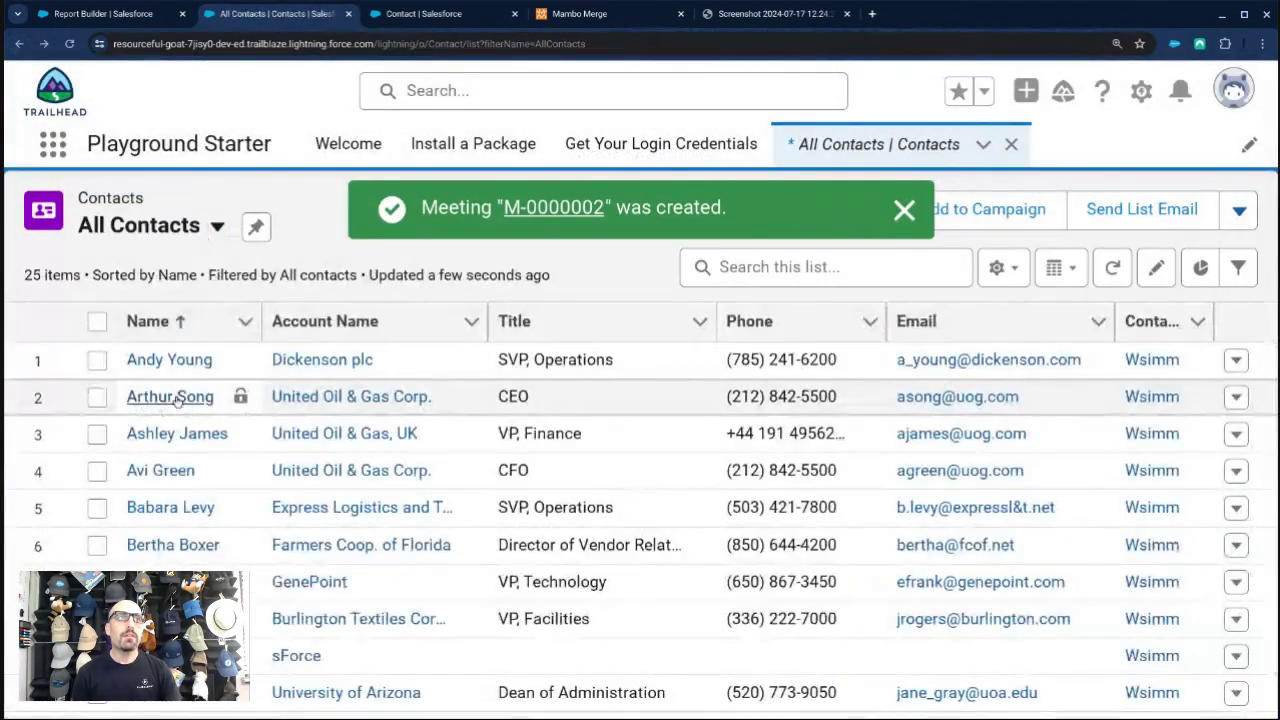
click(167, 397)
scroll(273, 467, down, 5)
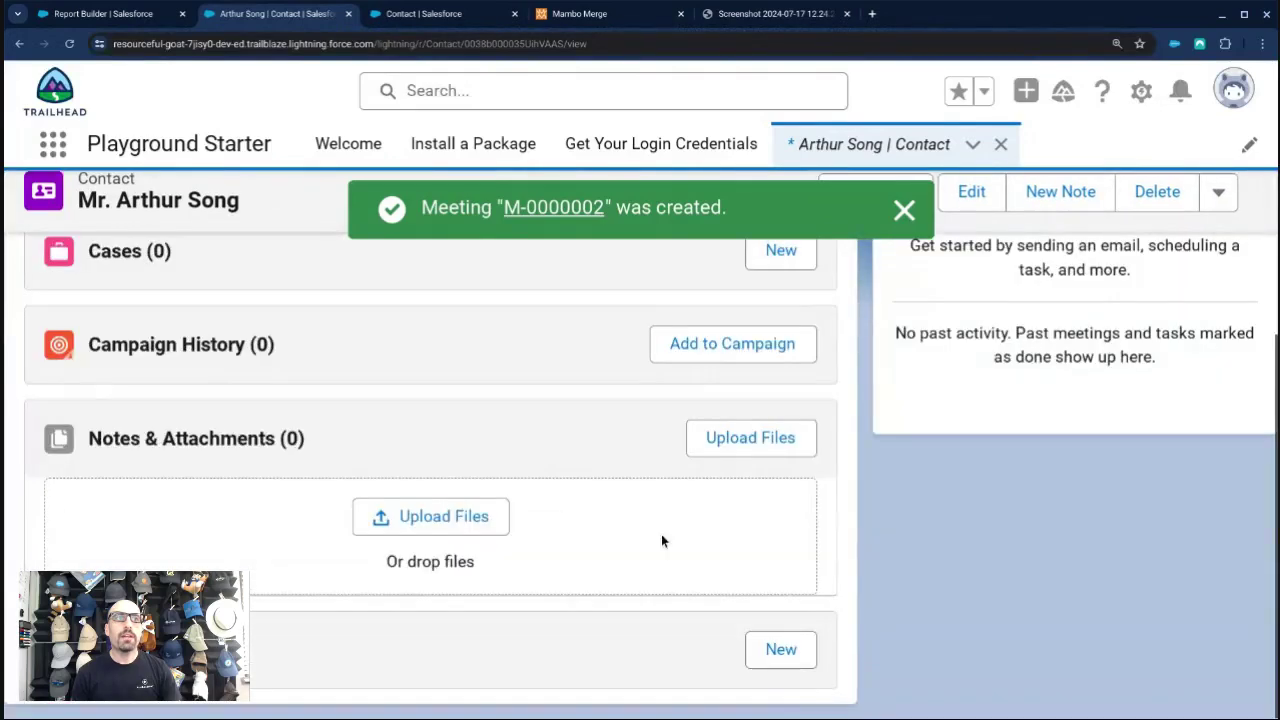
Start a new meeting for the second contact and try to save it with the date 2/31/2024.
click(778, 648)
click(518, 431)
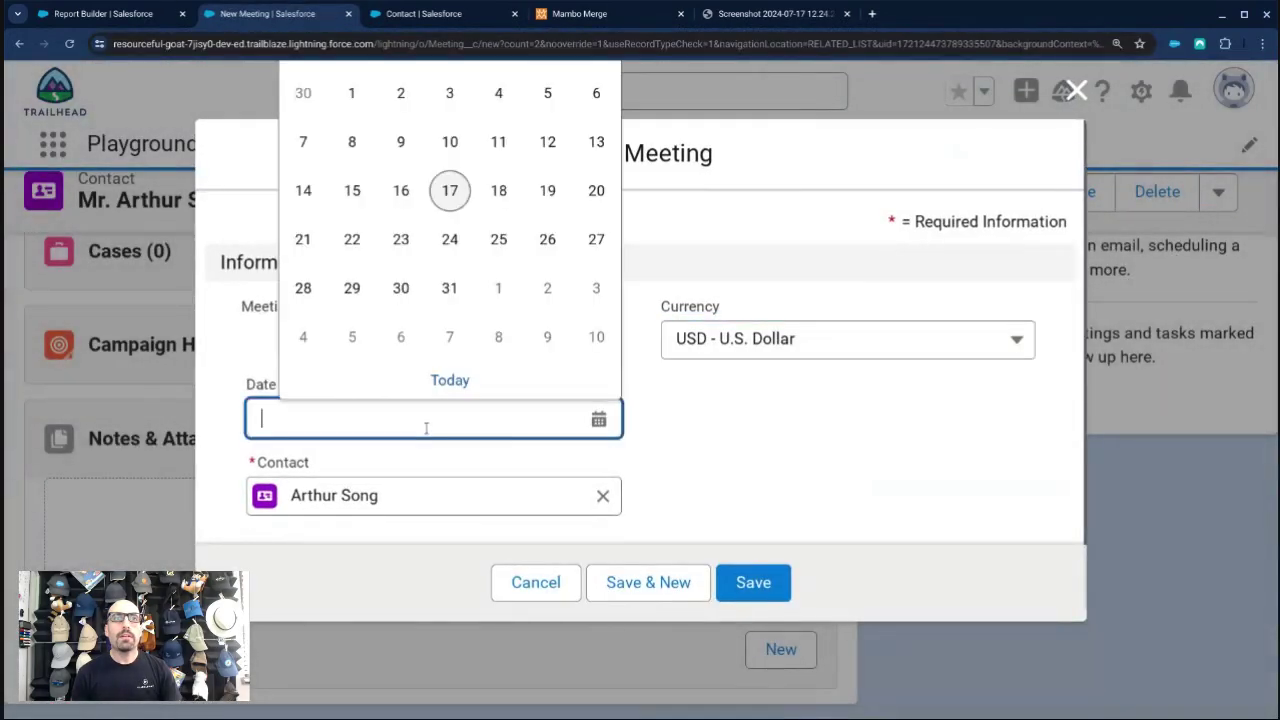
click(453, 287)
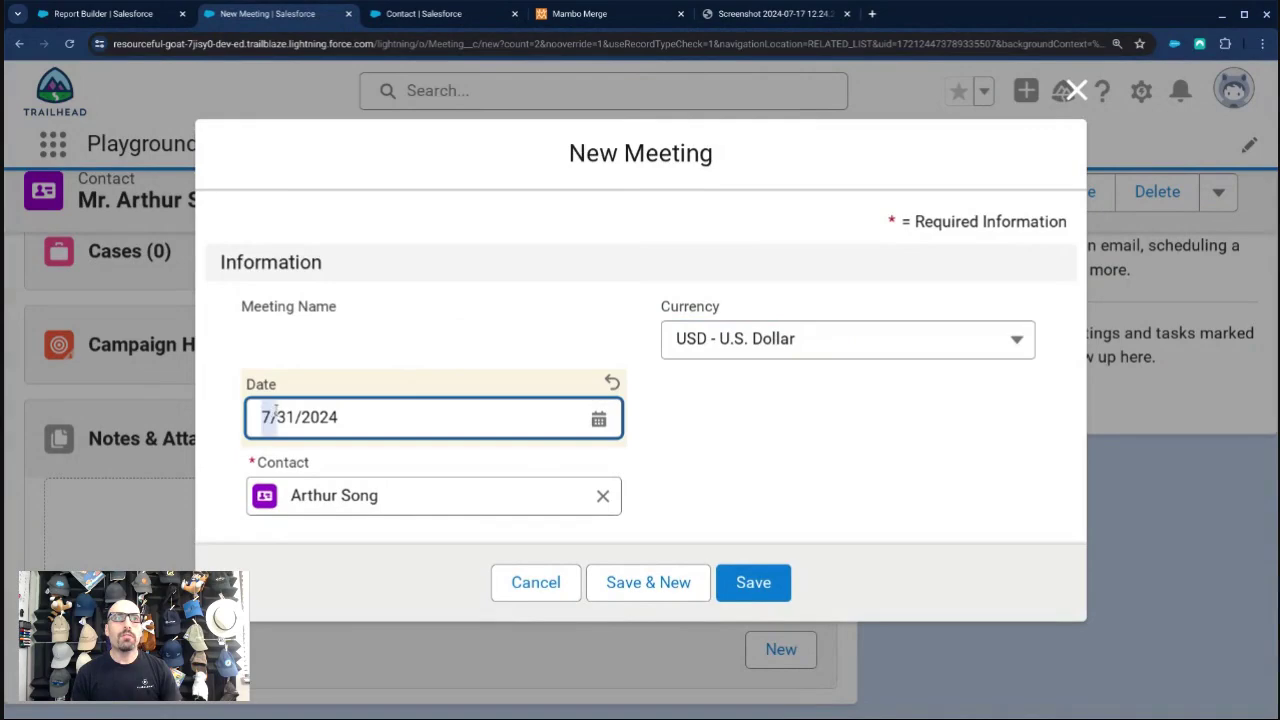
text(2)
click(770, 580)
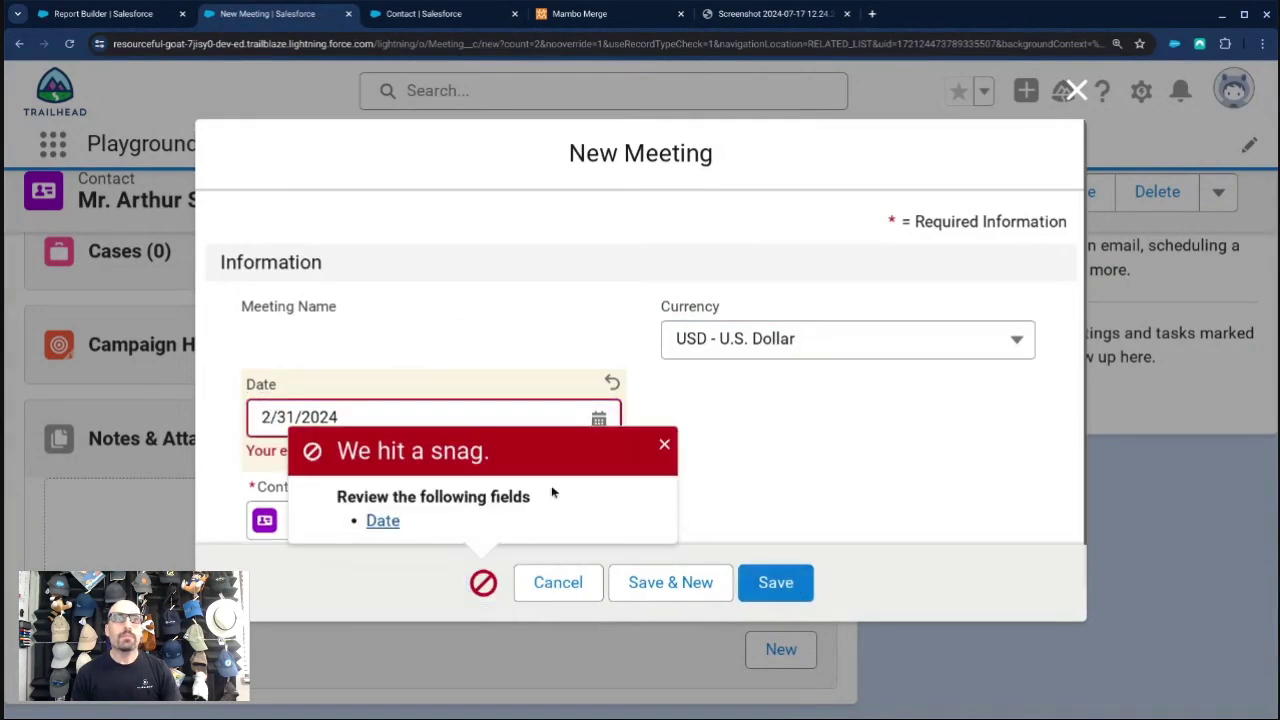
Correct the new meeting's date to 2/28/2024 and save the meeting.
click(373, 411)
drag(296, 418, 265, 418)
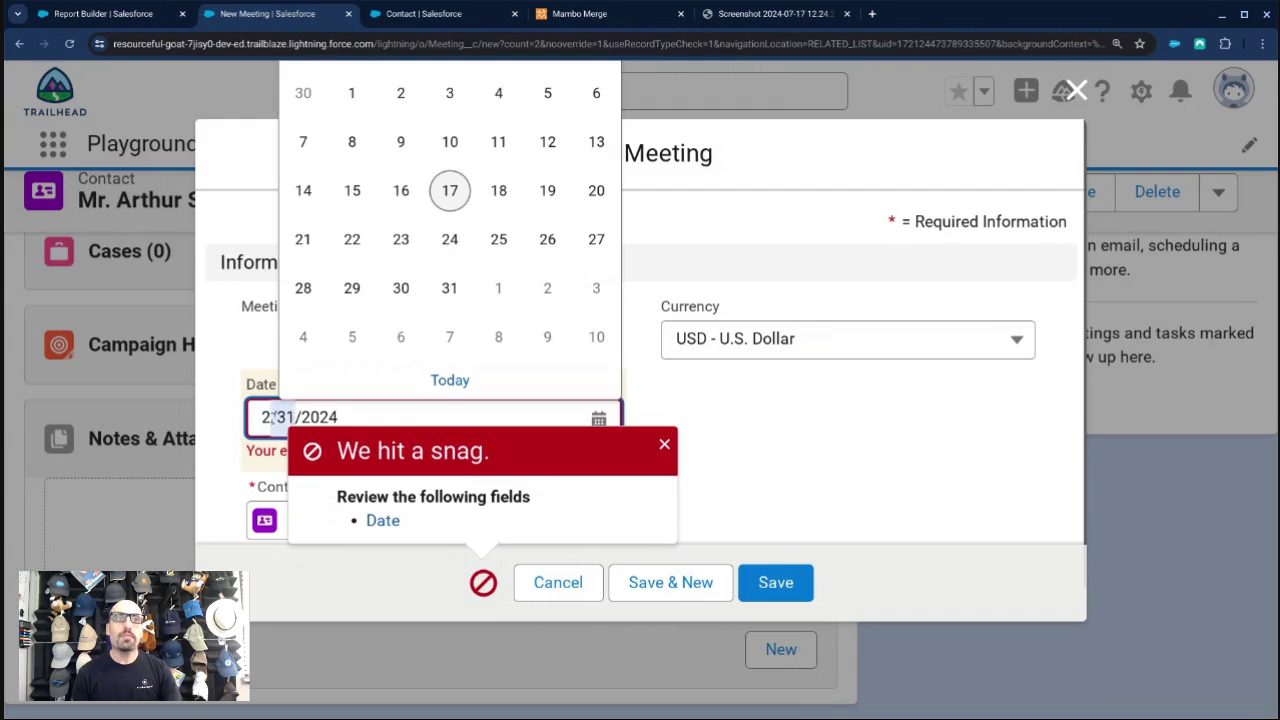
key(BackSpace)
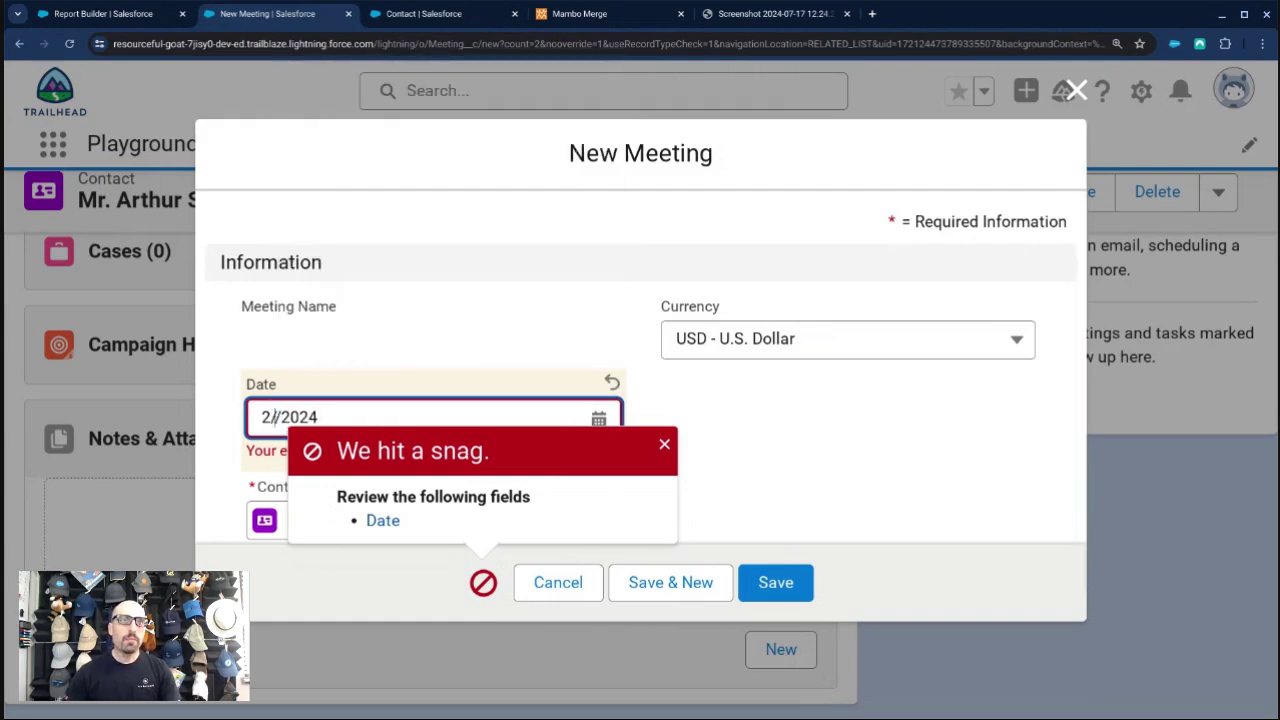
text(28)
click(752, 598)
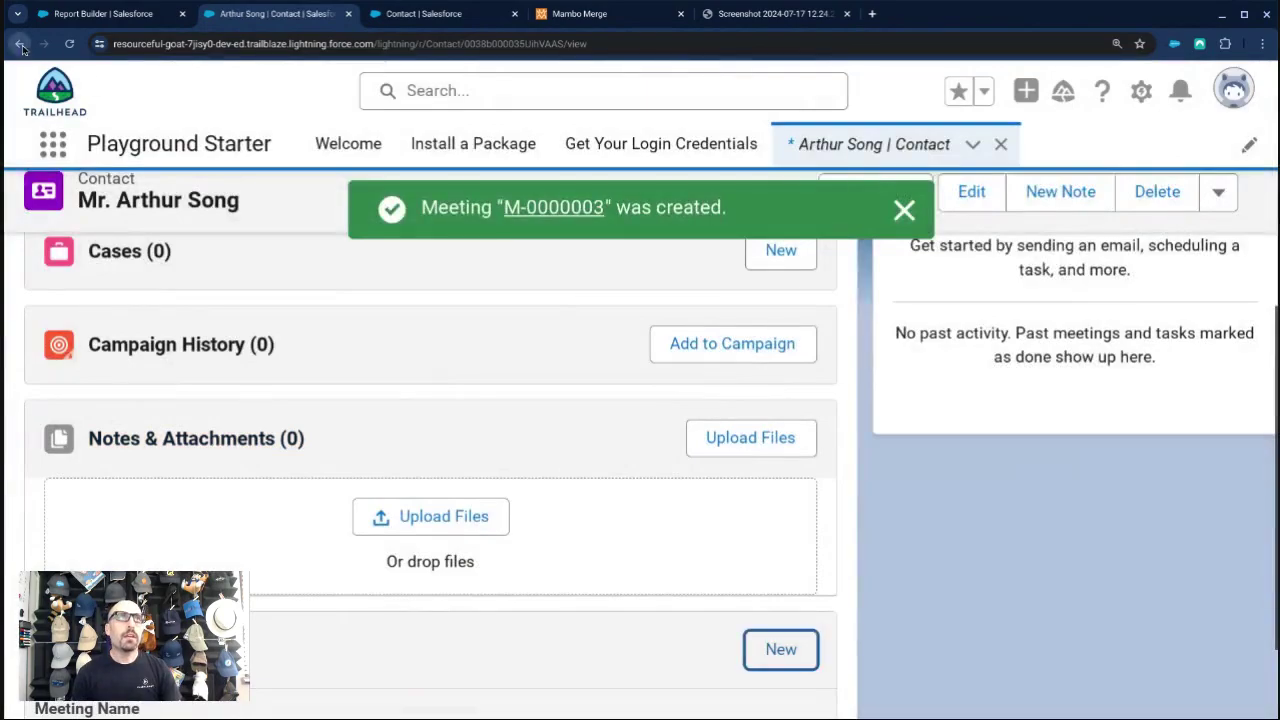
Go back to the All Contacts list and open the third contact's related lists.
click(20, 44)
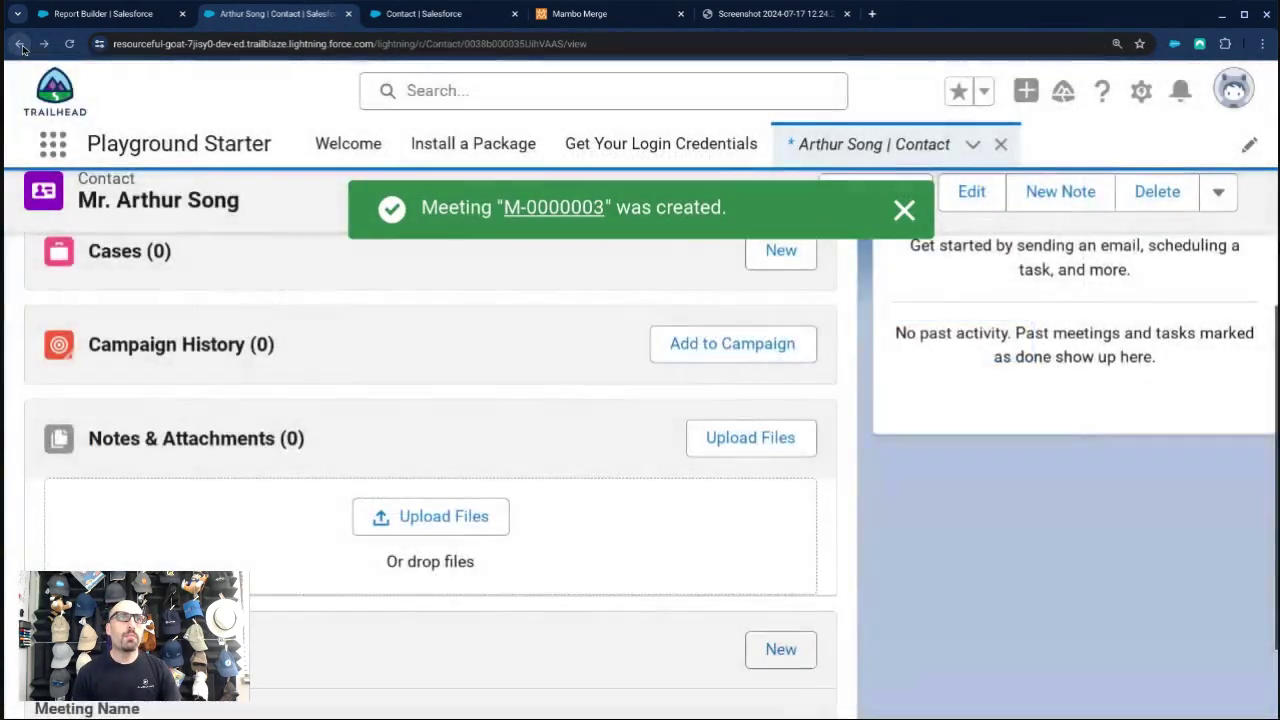
click(20, 44)
click(180, 431)
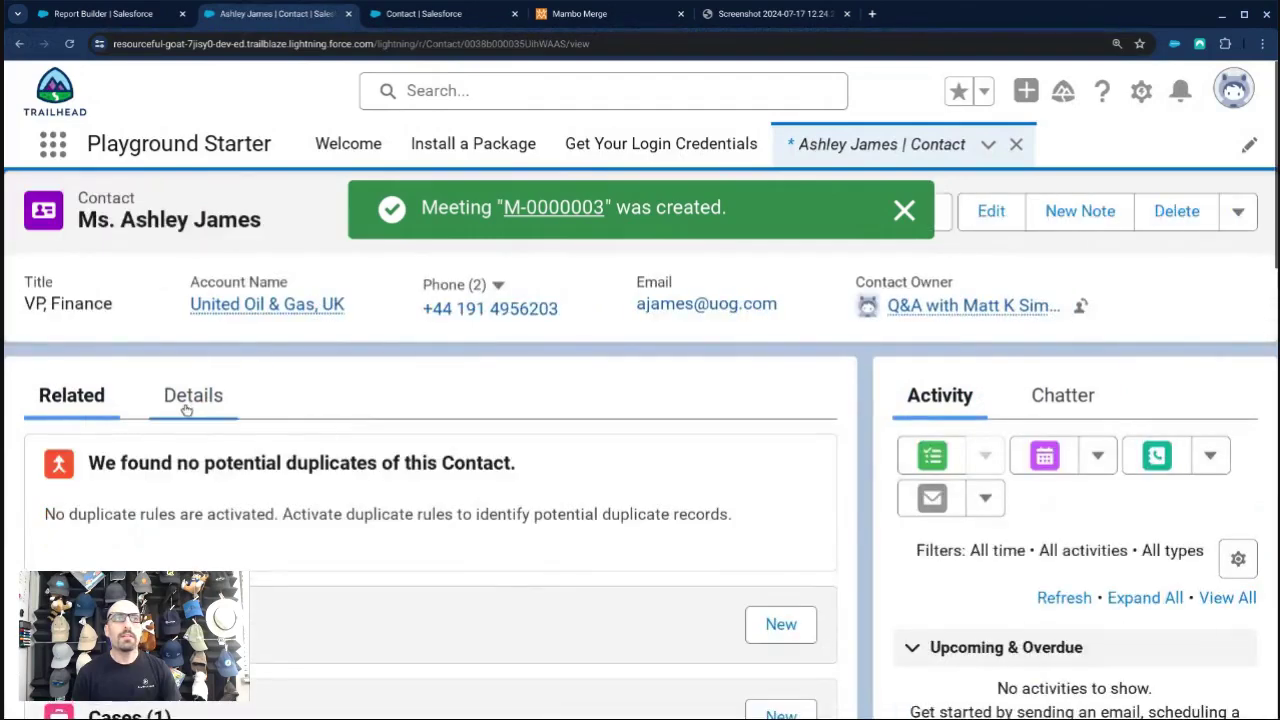
scroll(186, 410, down, 4)
scroll(651, 591, down, 2)
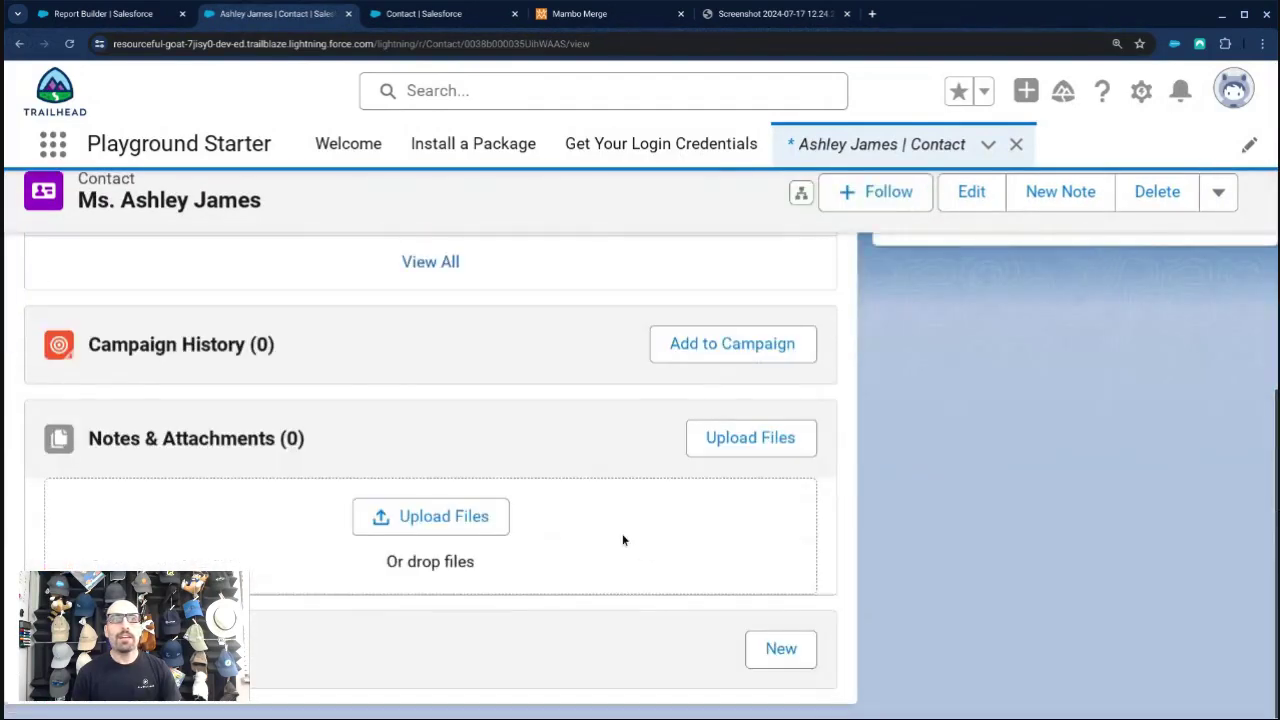
Create a meeting dated 3/15/2024 for the third contact and save it.
click(767, 648)
click(367, 420)
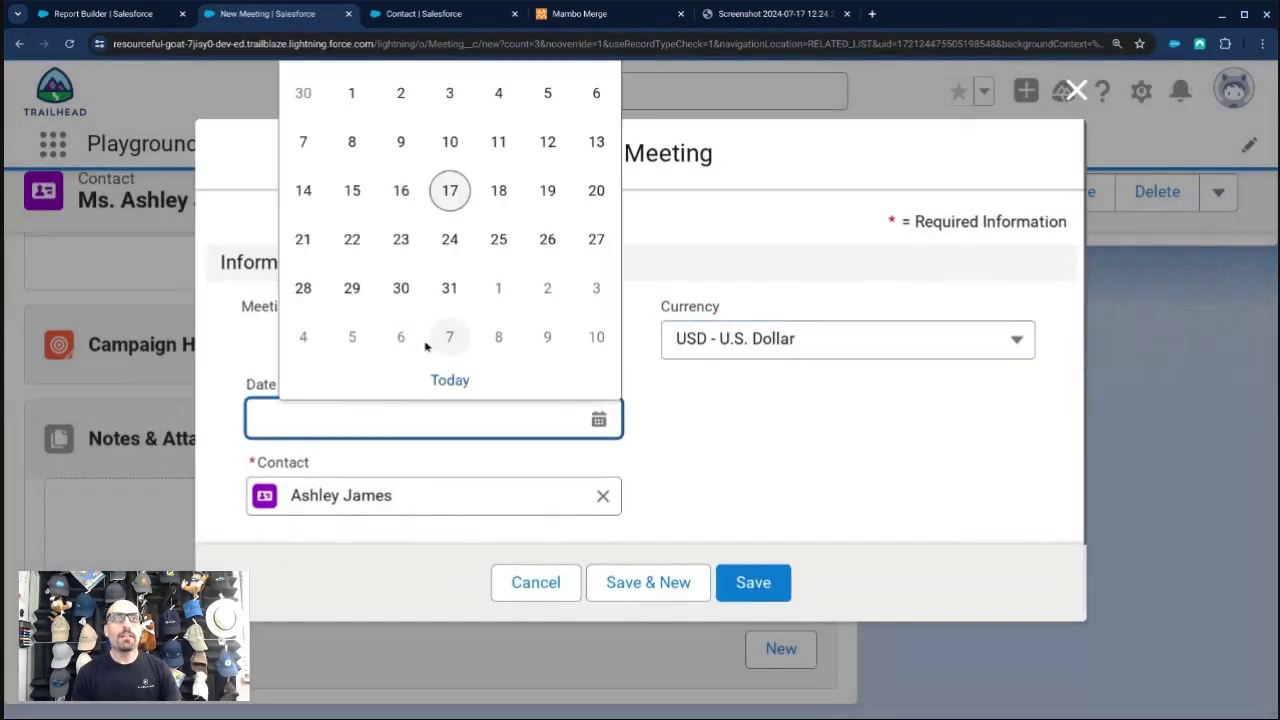
click(355, 198)
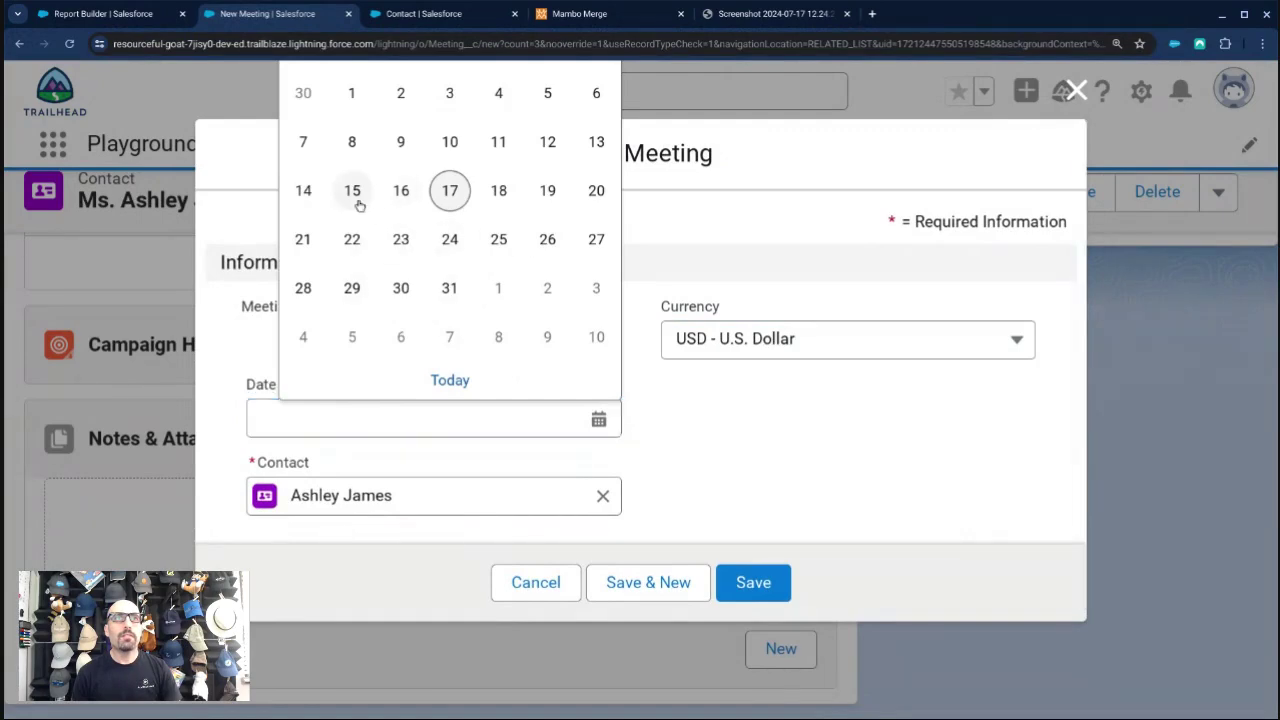
click(352, 198)
drag(272, 417, 220, 415)
text(3)
click(776, 481)
click(753, 597)
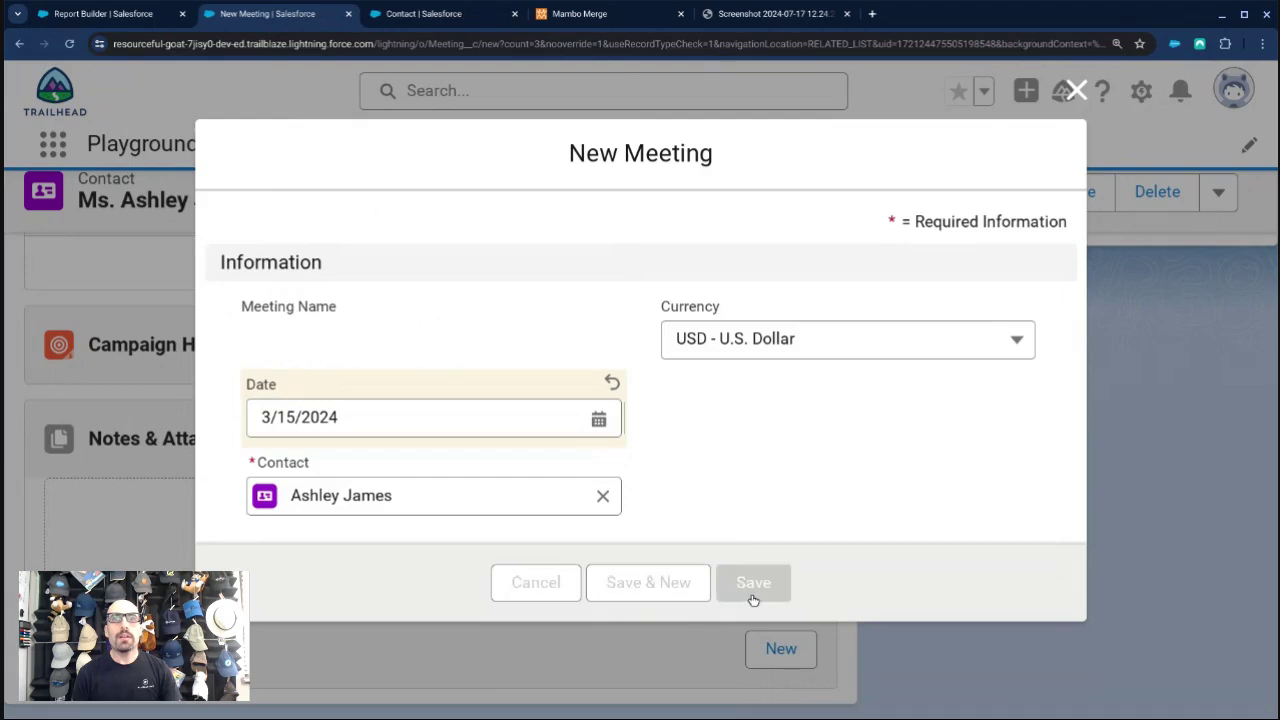
Switch back to the New Contacts & Accounts Report and refresh its data.
key(ctrl+shift+Tab)
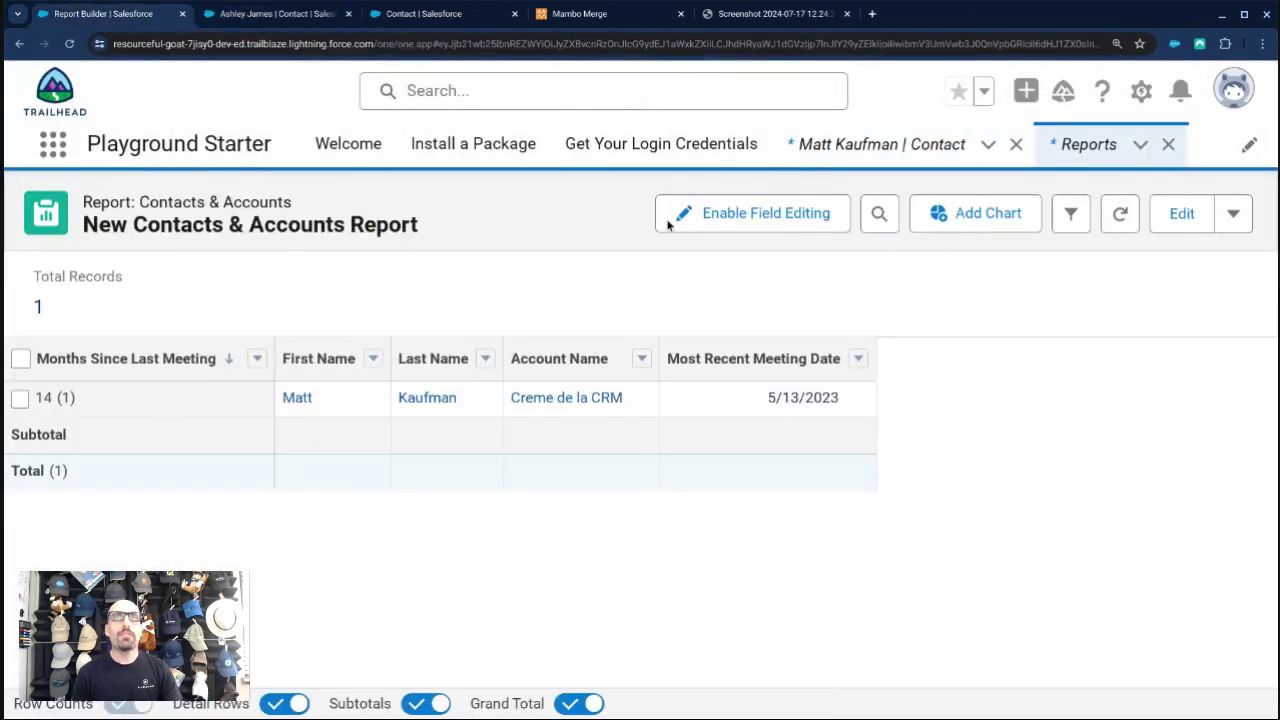
click(1124, 216)
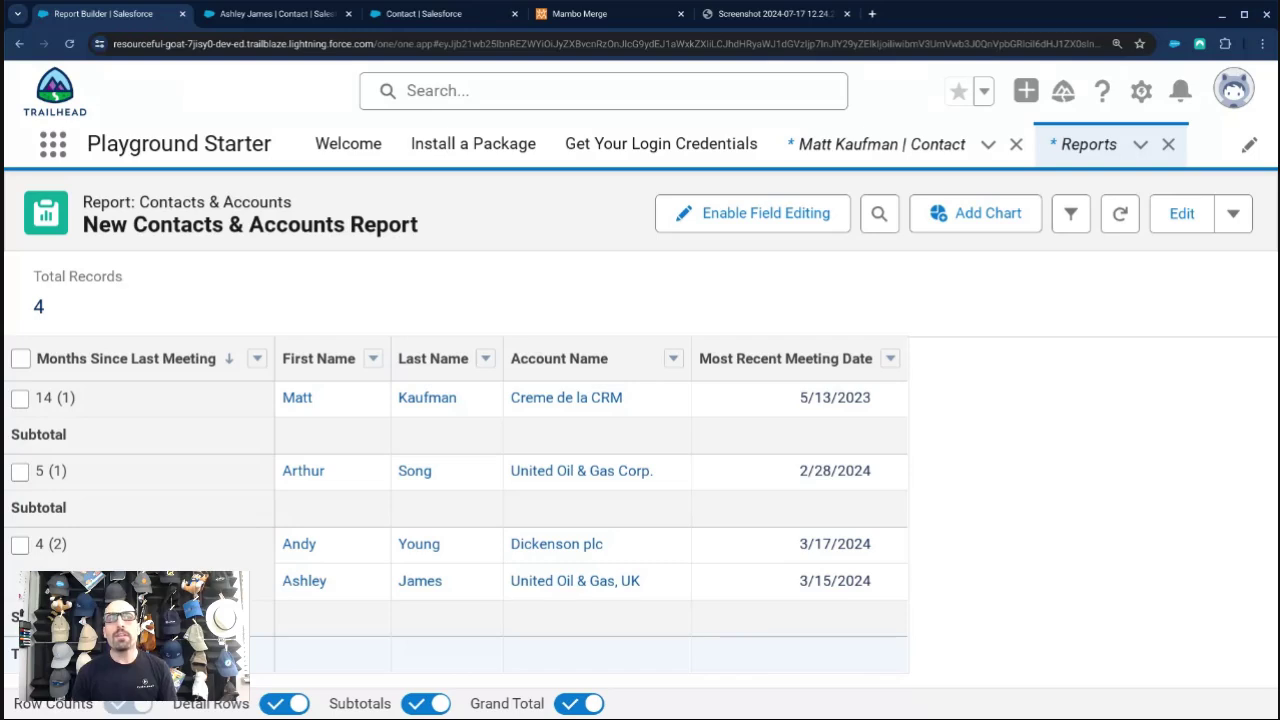
click(21, 398)
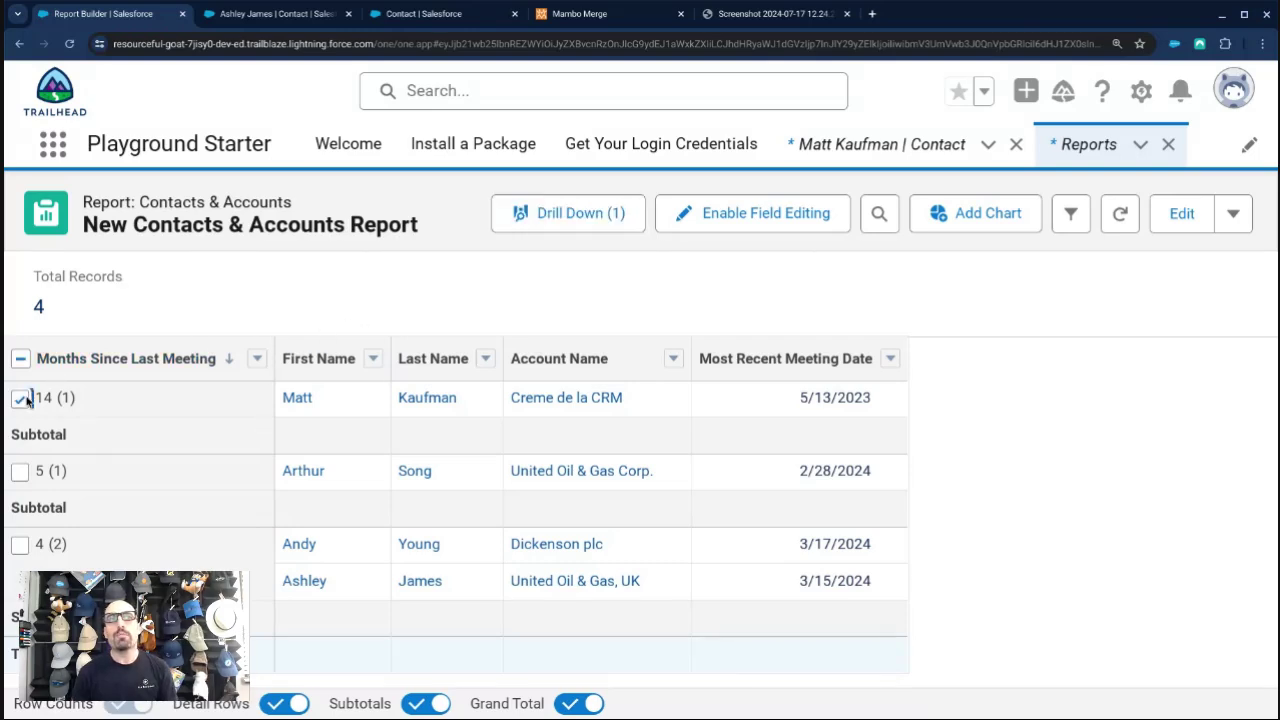
click(20, 473)
click(20, 473)
click(22, 472)
click(21, 398)
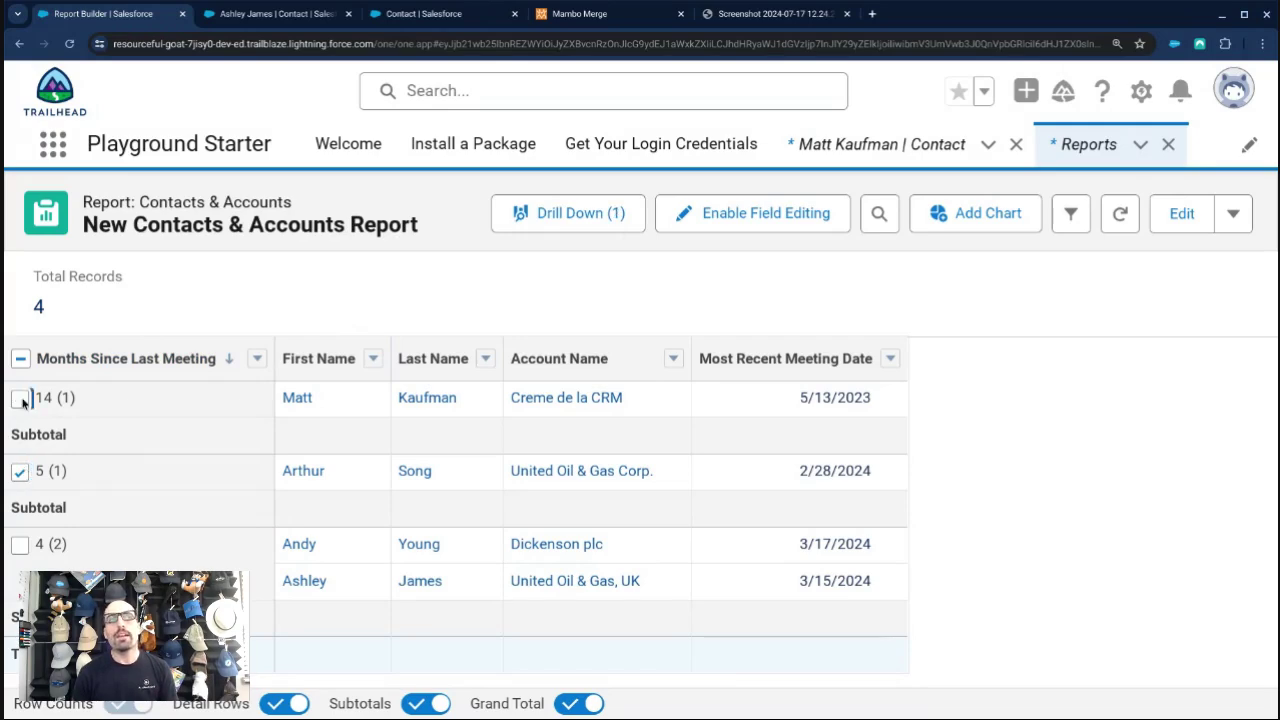
click(20, 473)
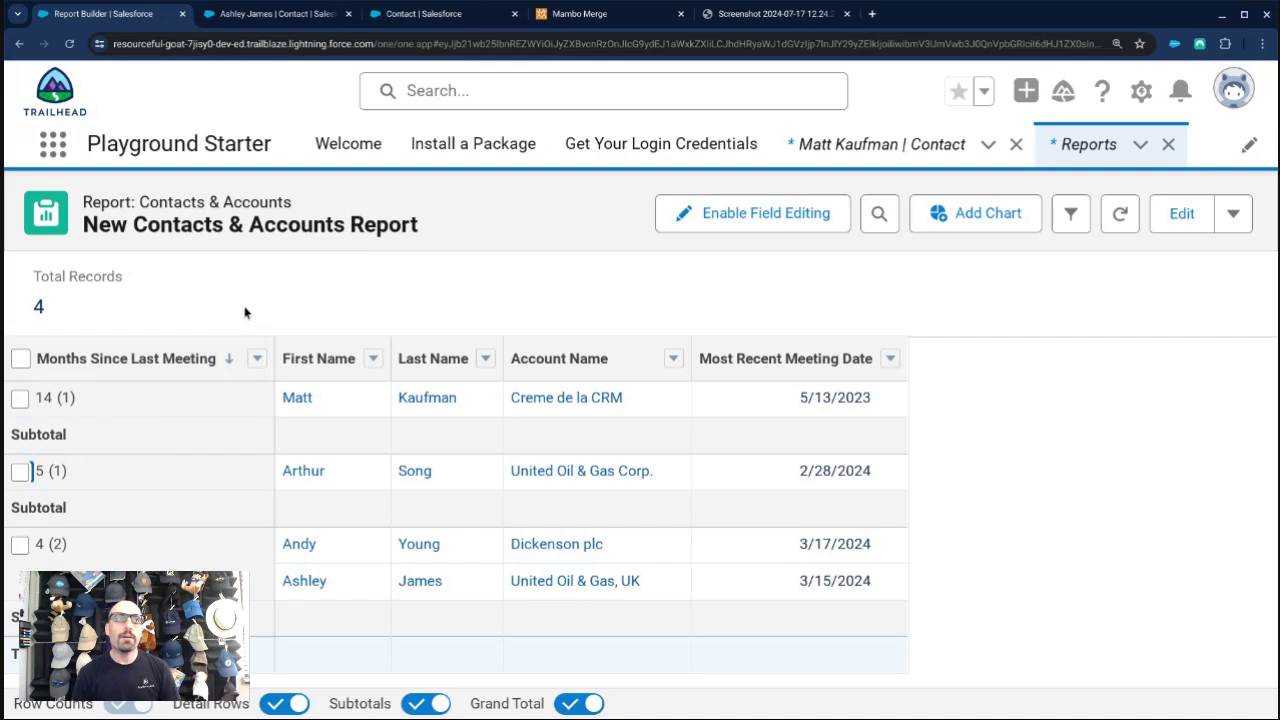